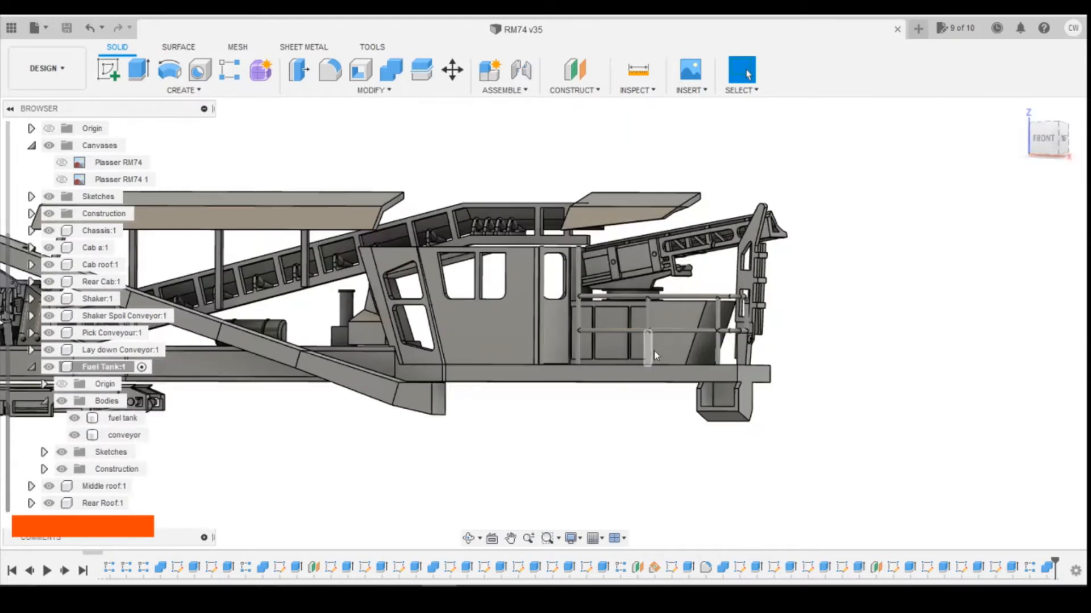
- Examine the conveyor body in the Fuel Tank component from the back, around its upright end section
click(768, 340)
click(1048, 142)
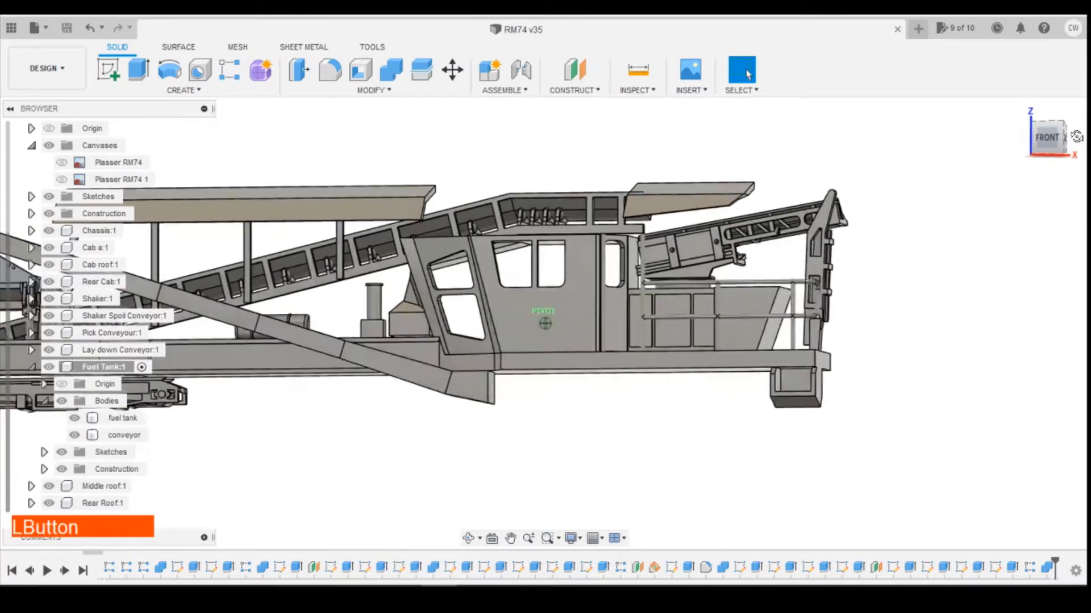
click(1054, 140)
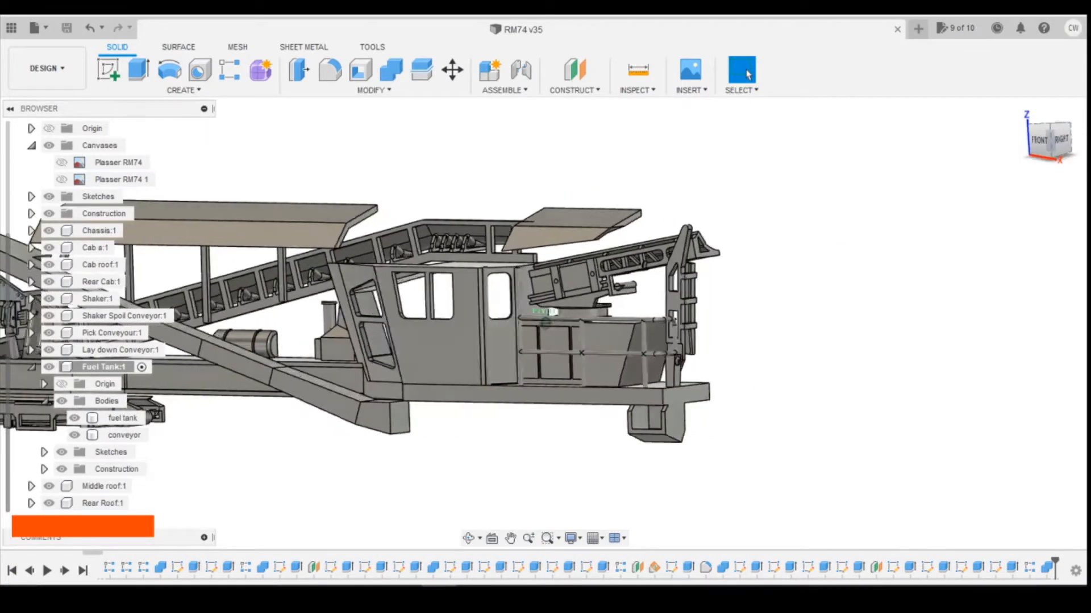
mouse_move(602, 392)
shift+middle_down()
mouse_move(443, 404)
mouse_move(463, 397)
mouse_move(454, 402)
shift+middle_up()
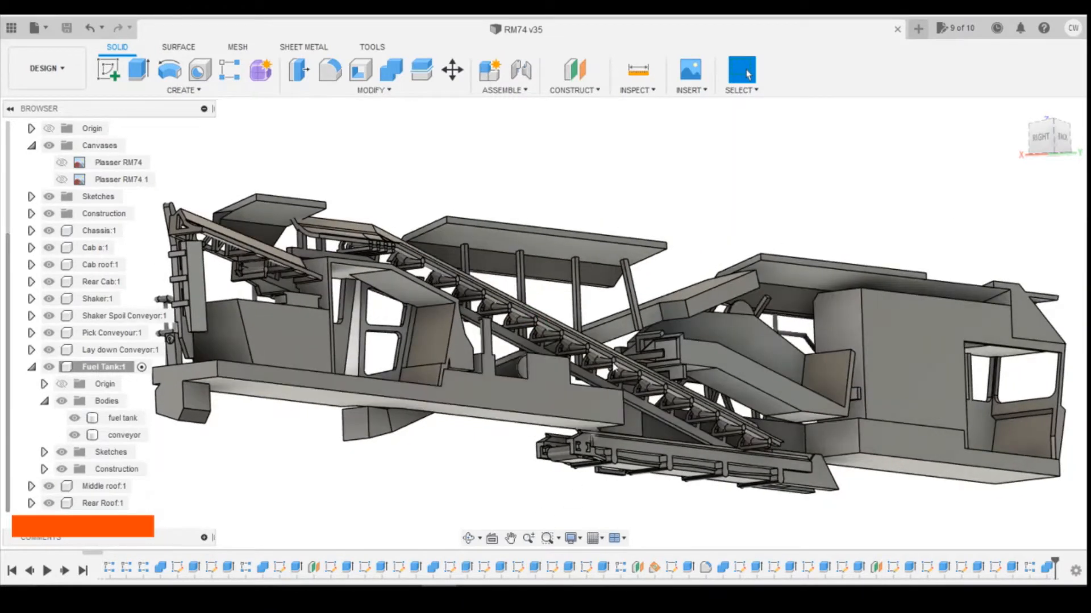
click(122, 435)
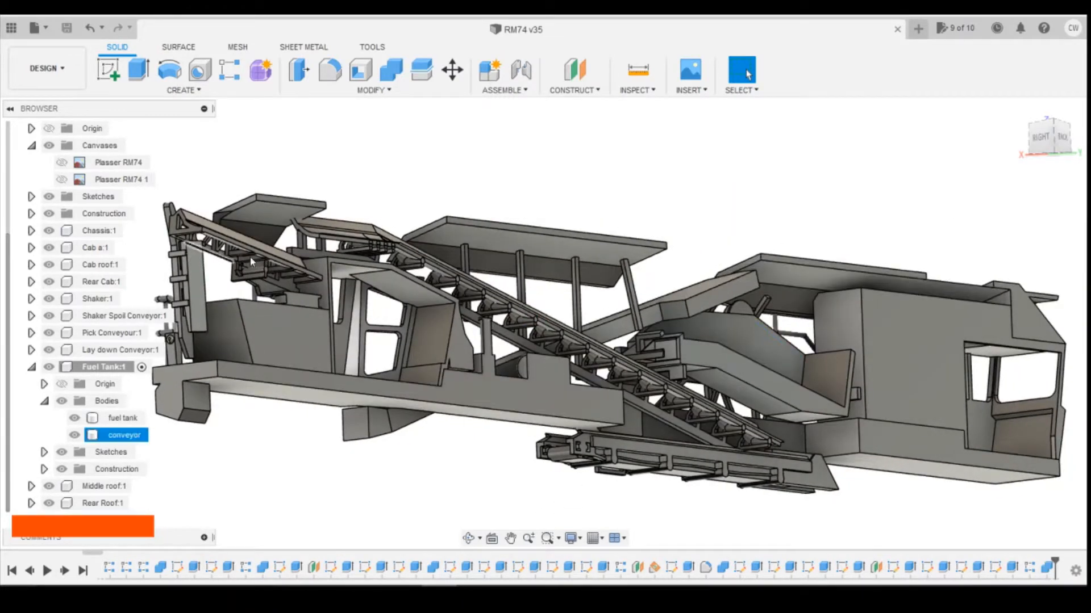
scroll(196, 339, up, 1)
scroll(196, 339, up, 3)
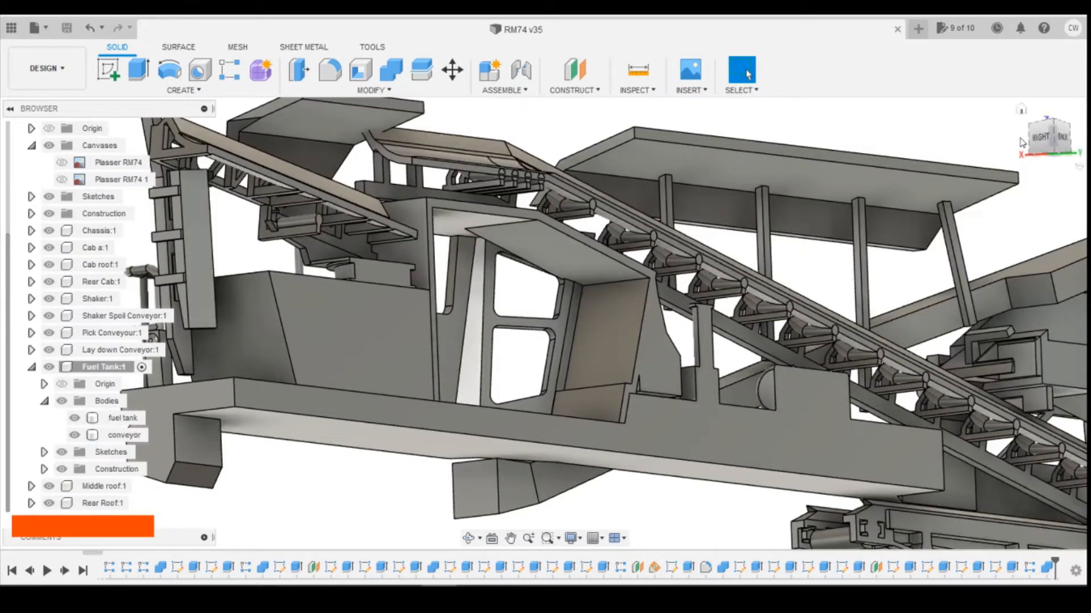
drag(1040, 138, 968, 145)
scroll(265, 238, up, 3)
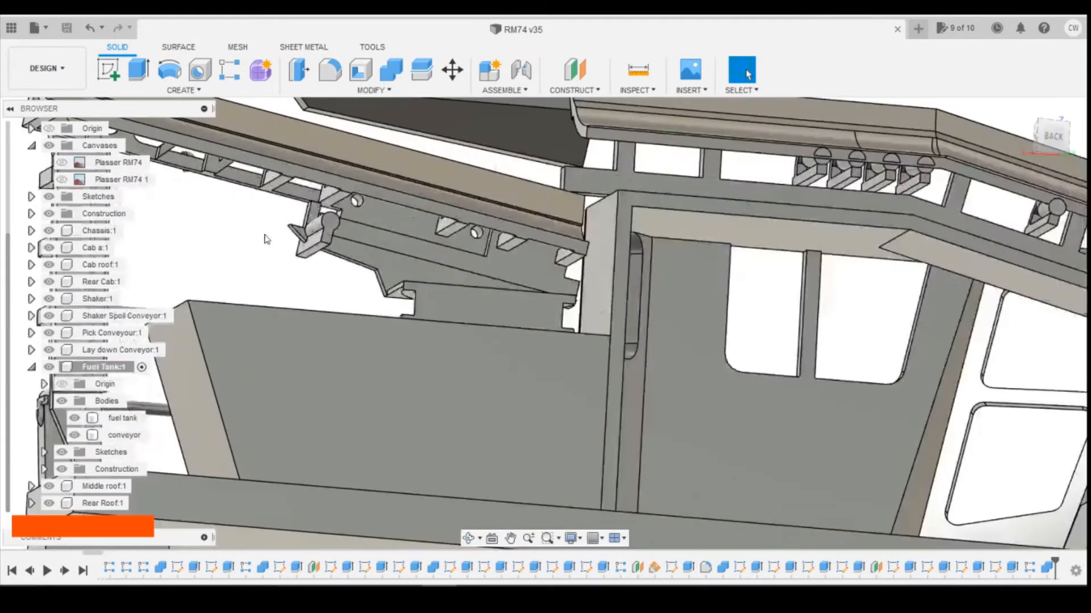
scroll(751, 333, down, 2)
scroll(380, 347, up, 2)
scroll(375, 239, up, 2)
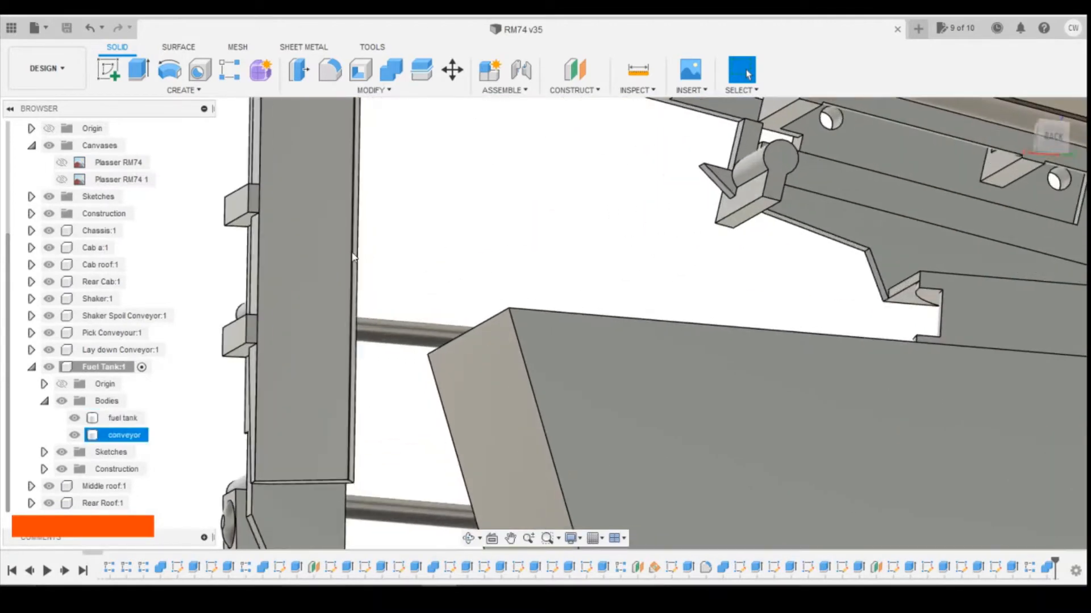
drag(1052, 135, 1016, 126)
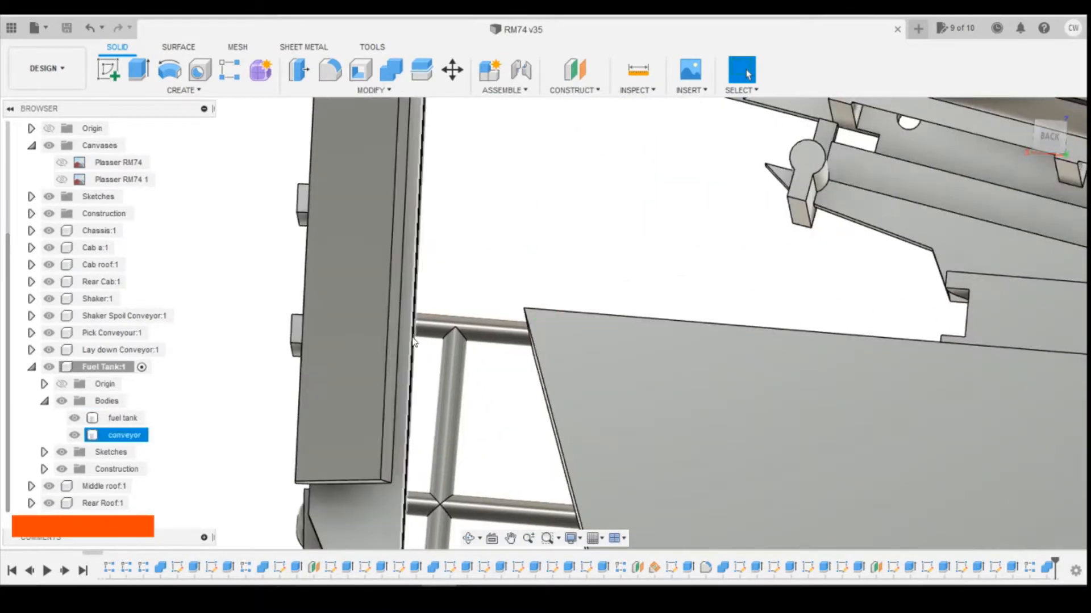
scroll(411, 339, up, 2)
click(391, 327)
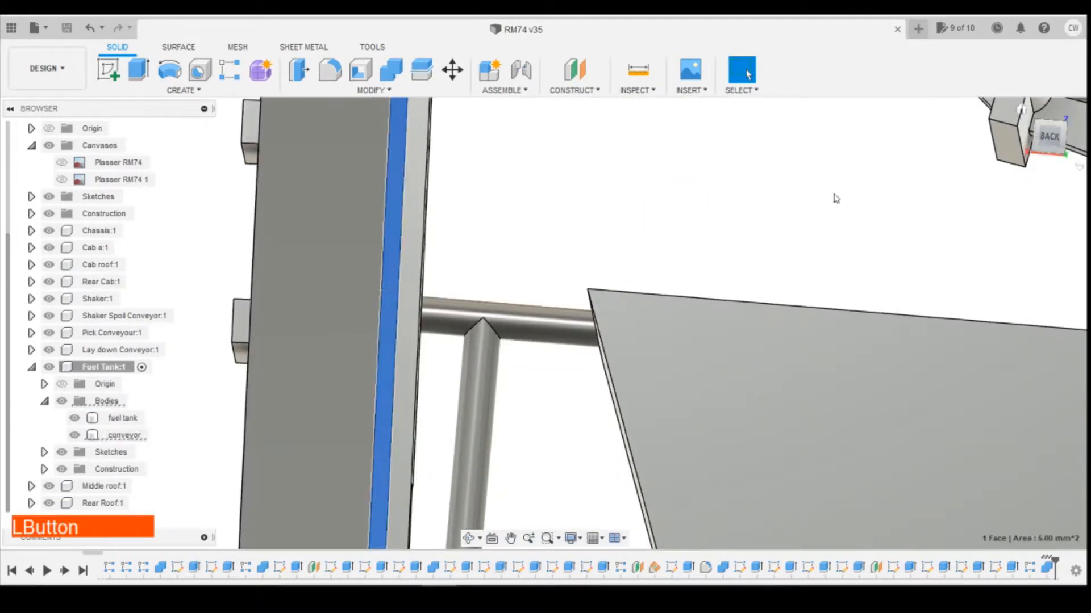
right_click(394, 316)
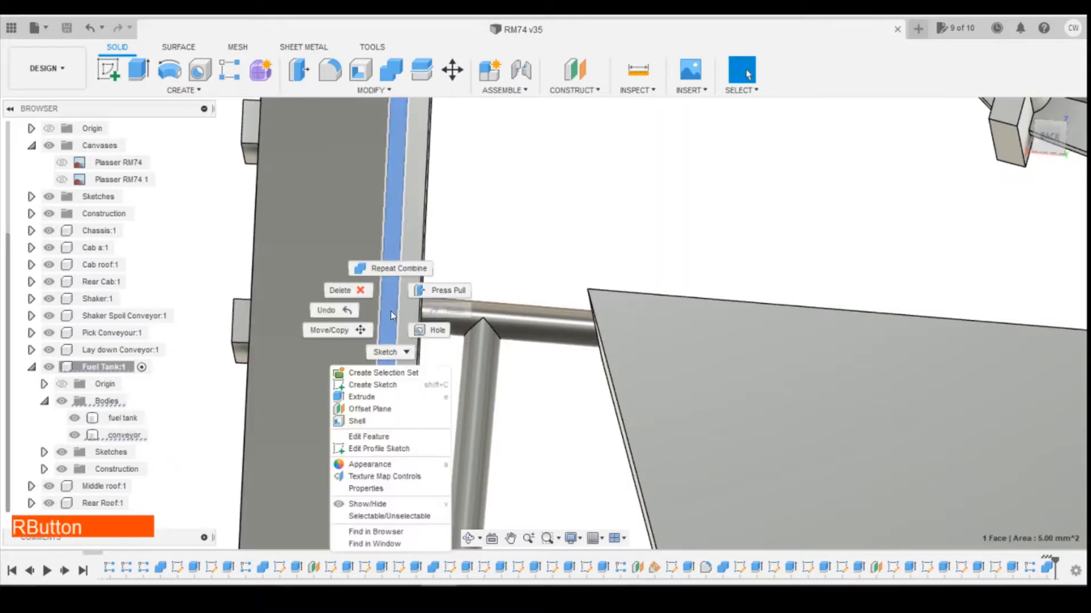
click(380, 388)
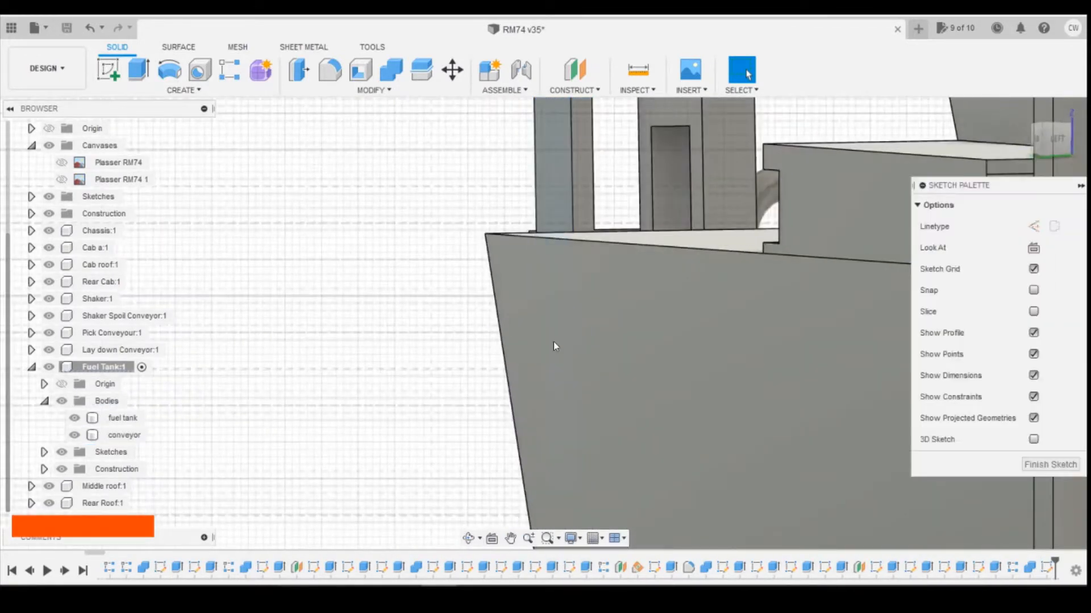
click(89, 28)
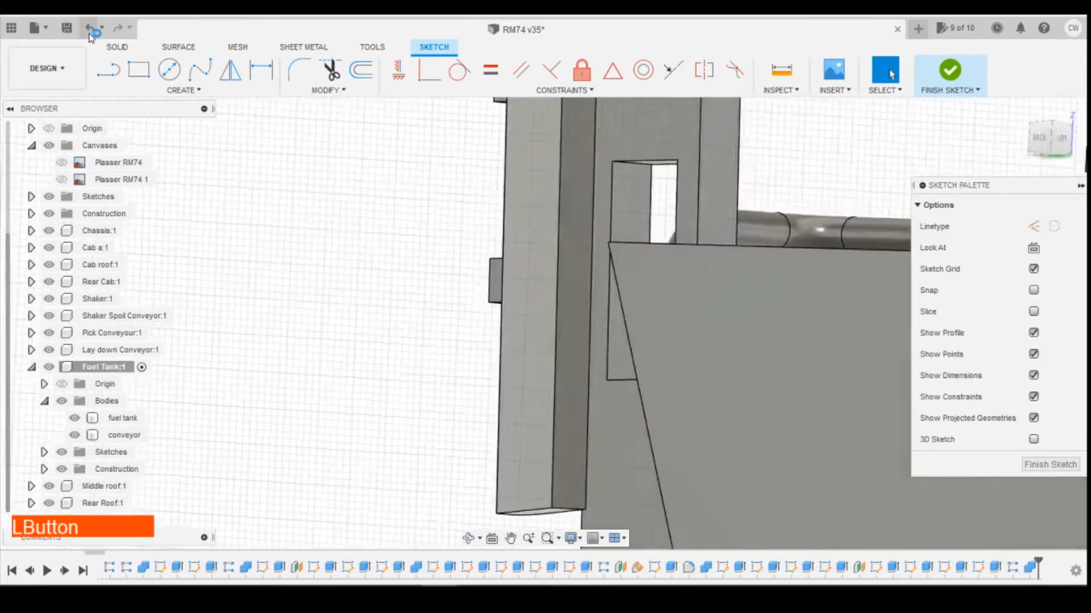
- Extrude the narrow long face of the upright conveyor section -0.50 mm as a cut
right_click(378, 300)
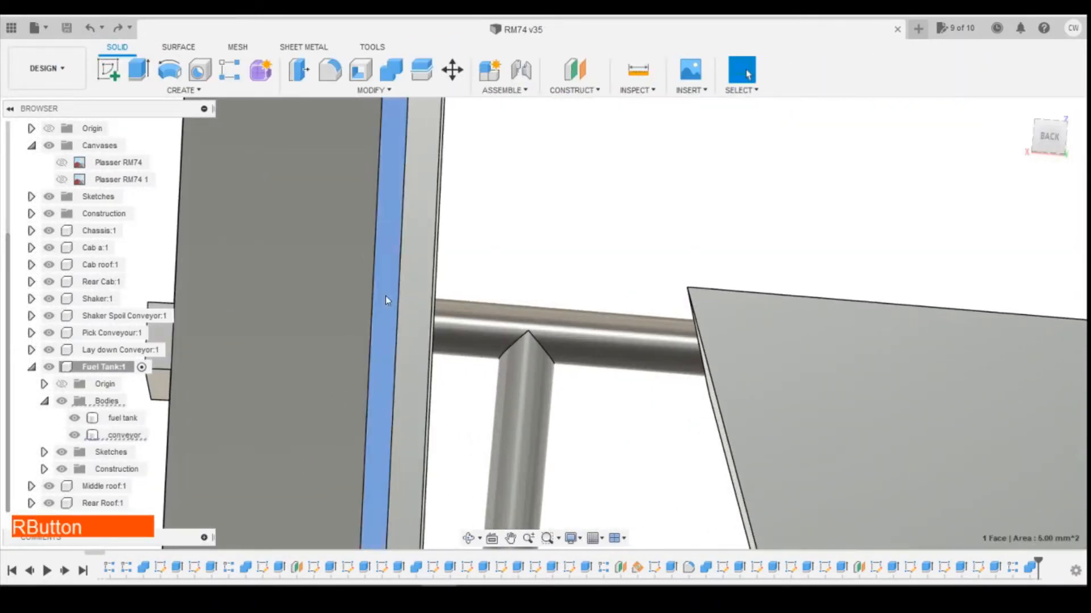
click(385, 377)
scroll(558, 309, down, 2)
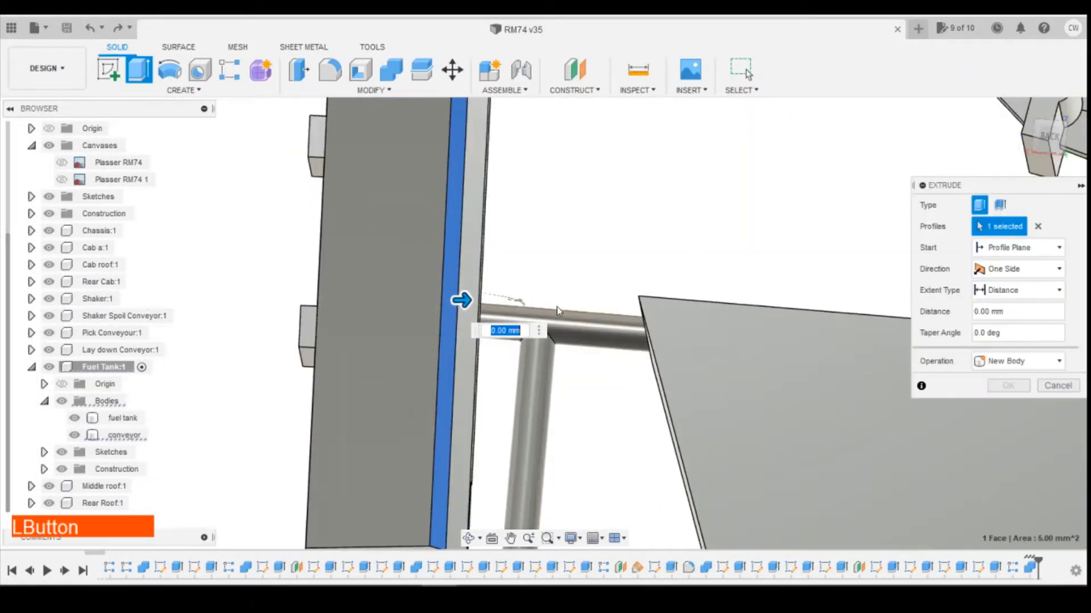
drag(463, 300, 433, 302)
scroll(534, 352, down, 5)
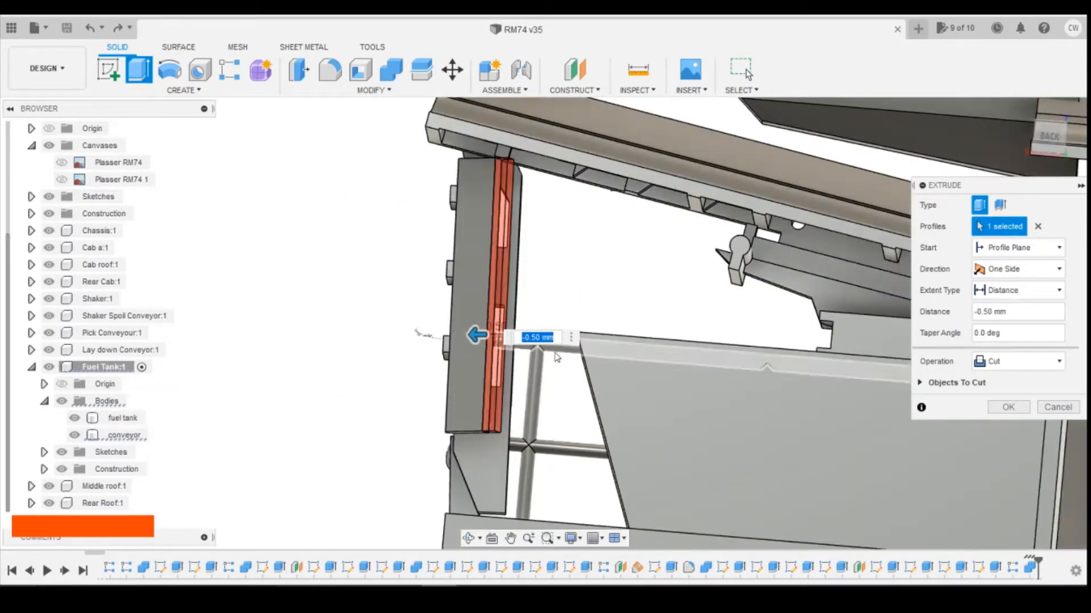
click(1008, 407)
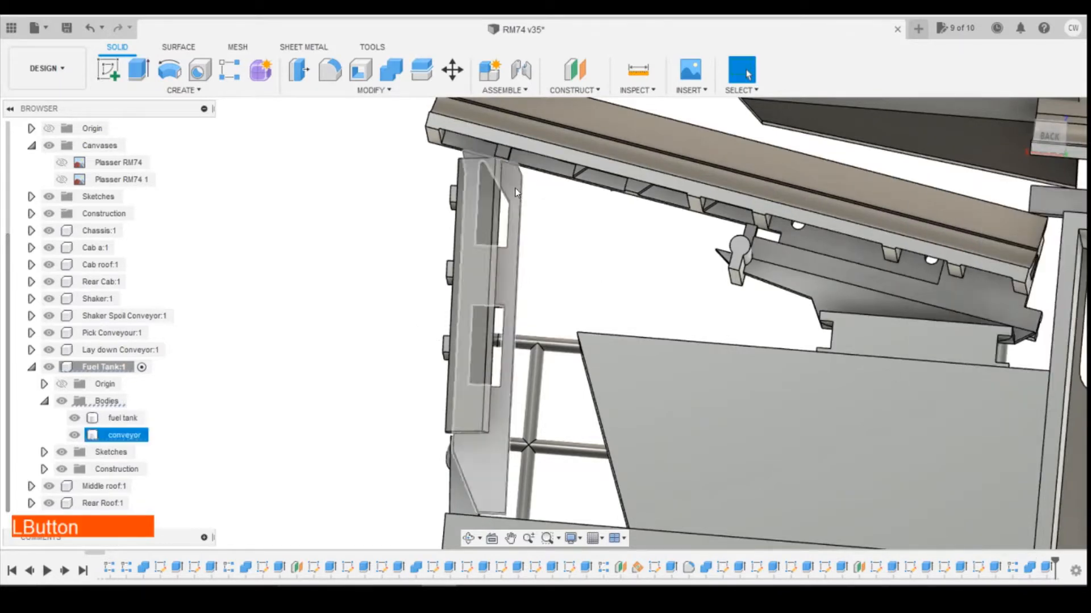
- Start a sketch on the side face at the tapered lower end of the upright conveyor section
drag(1049, 142, 750, 187)
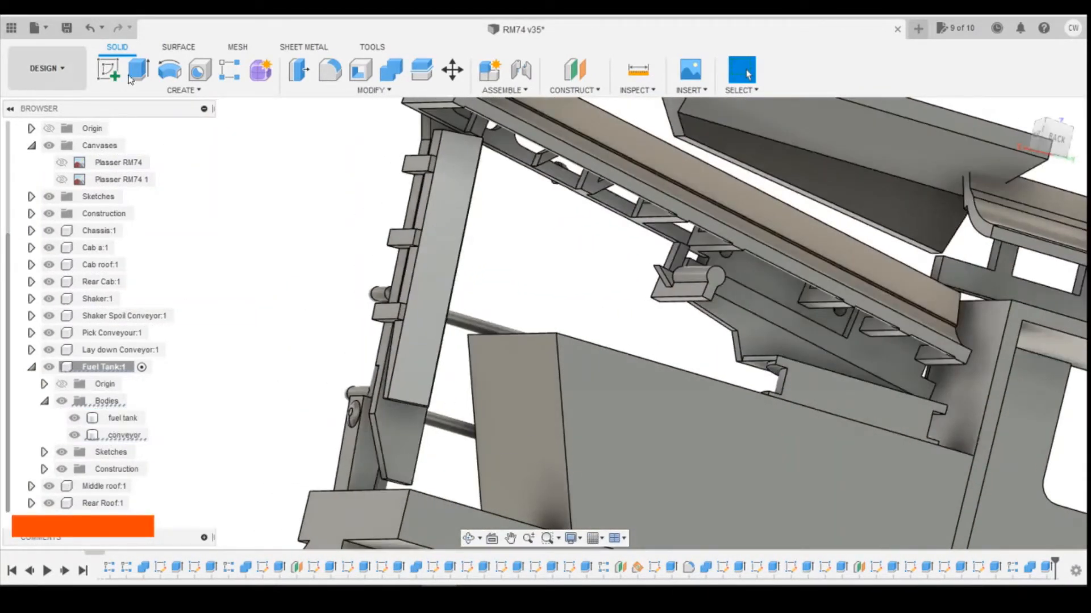
click(107, 69)
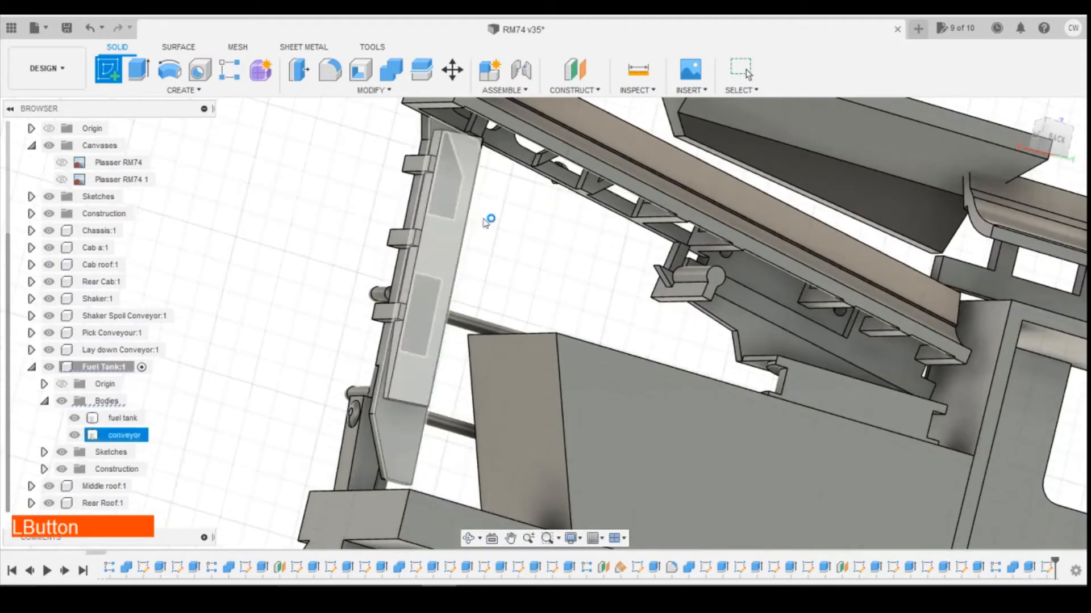
click(420, 423)
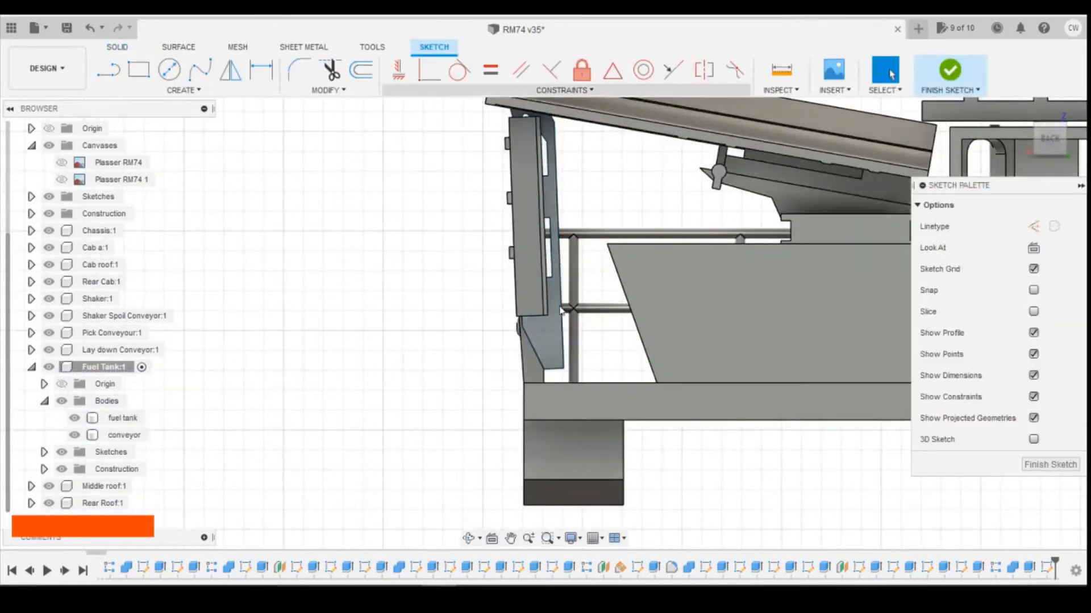
- Check the reference photo and draw a 2 mm diameter circle on the plate's tapered lower end, shifting it towards the plate's long straight edge
click(169, 69)
scroll(531, 307, up, 3)
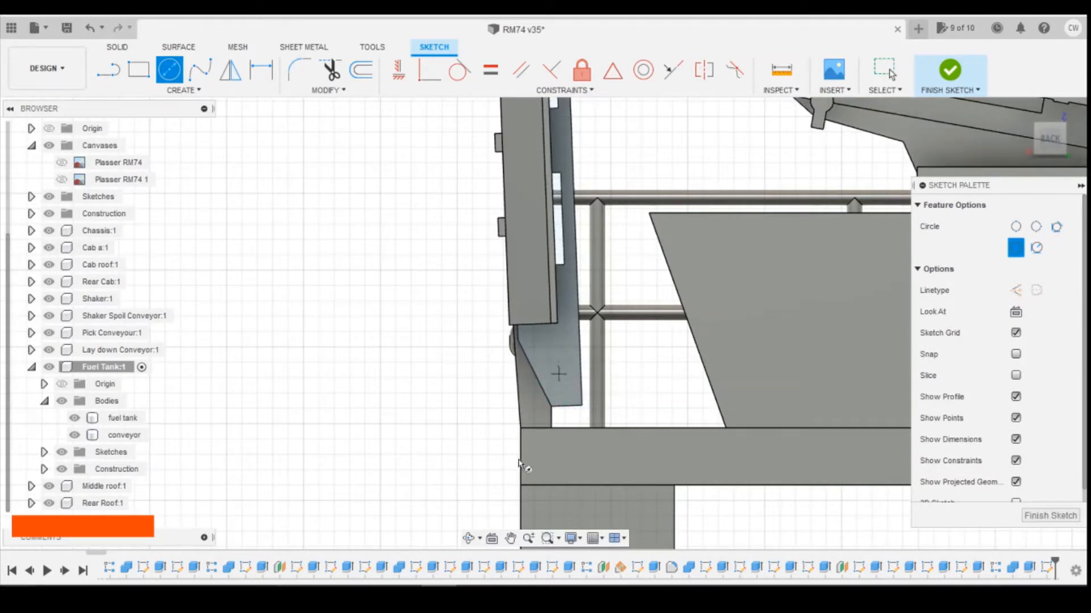
click(473, 596)
click(554, 512)
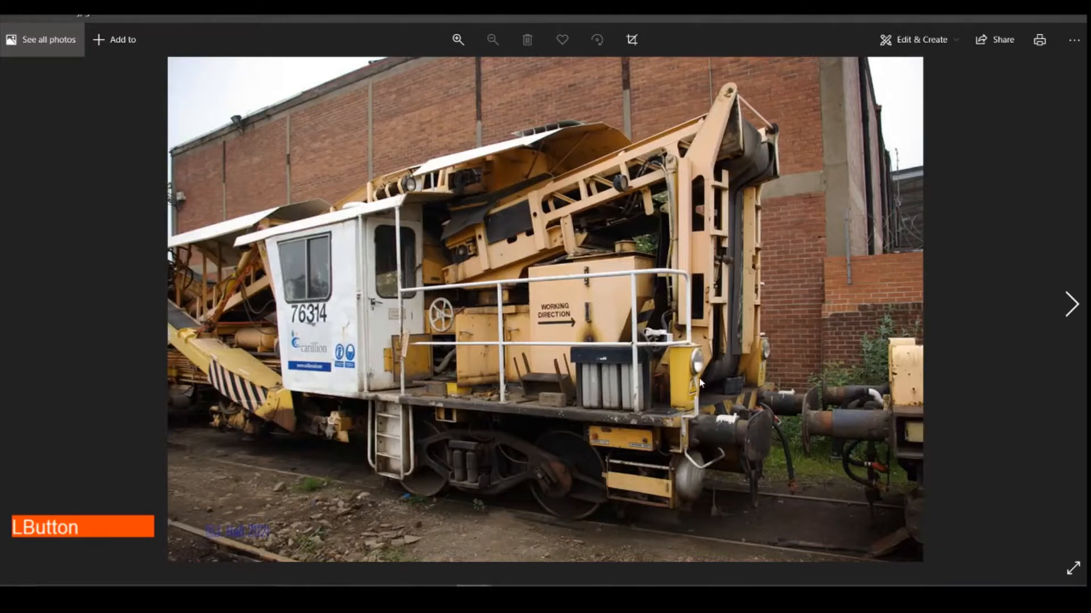
click(440, 596)
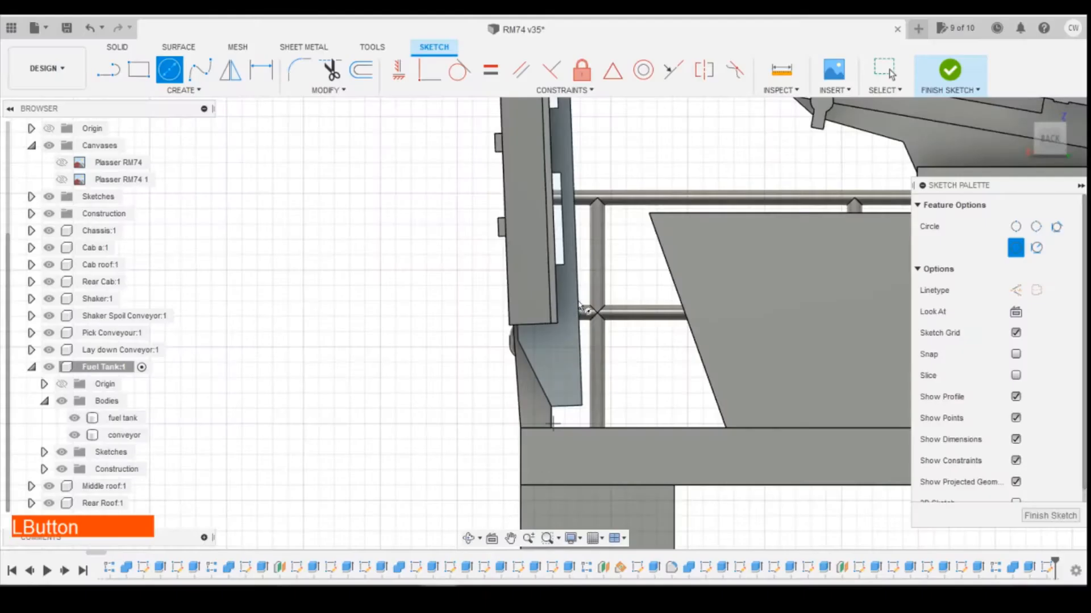
click(557, 371)
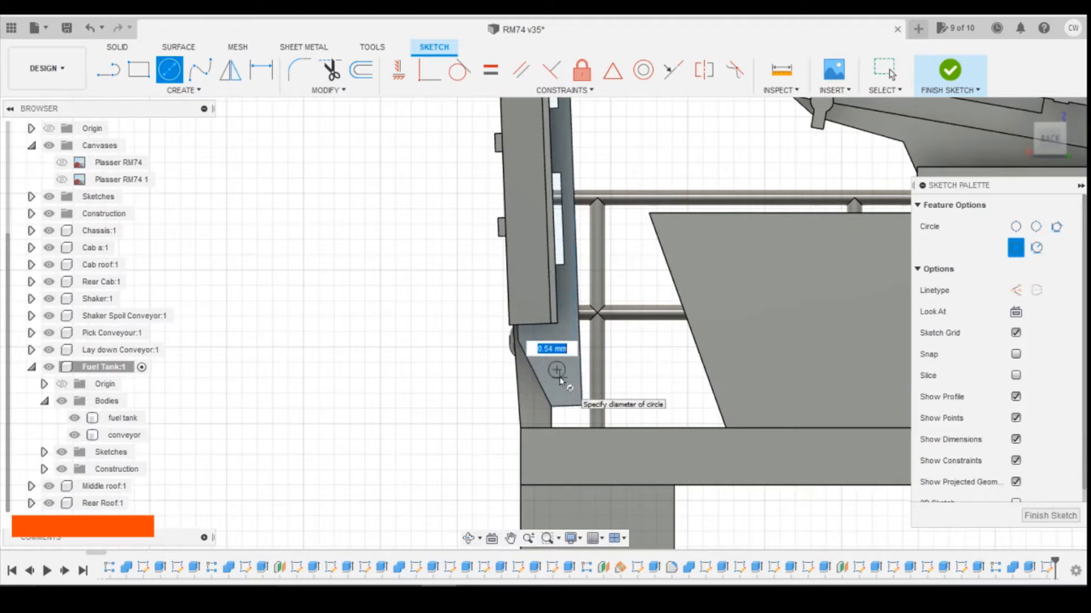
text(2)
key(KP_Enter)
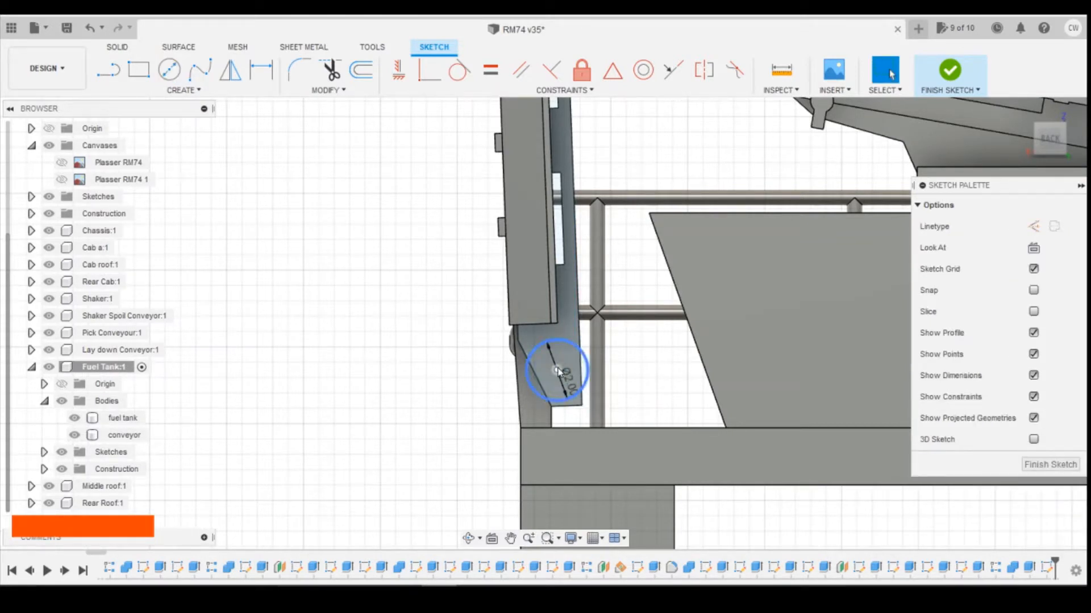
click(562, 369)
drag(568, 371, 567, 373)
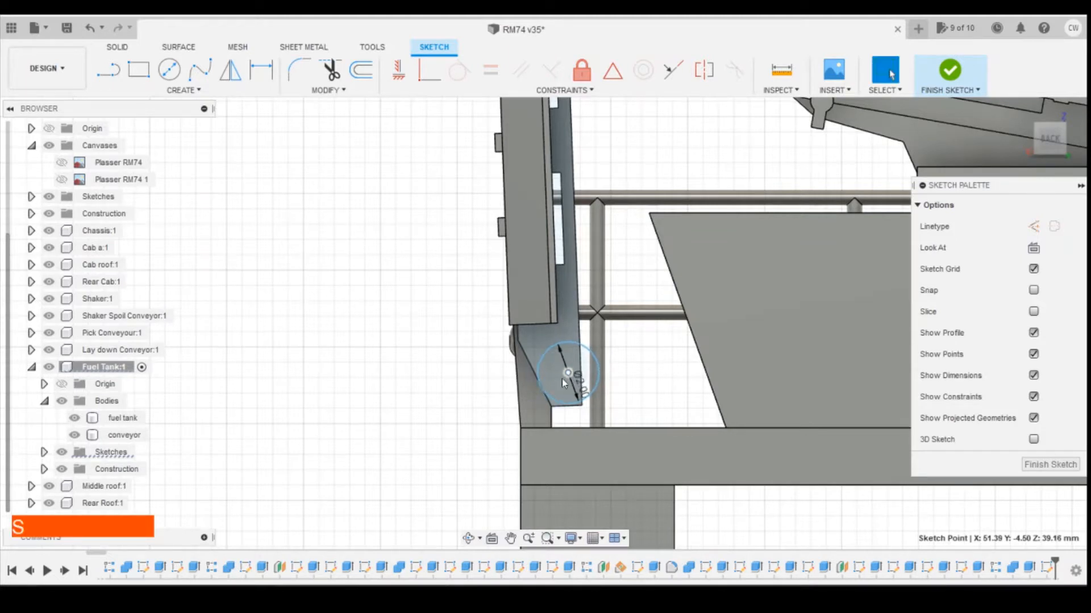
text(d)
key(Escape)
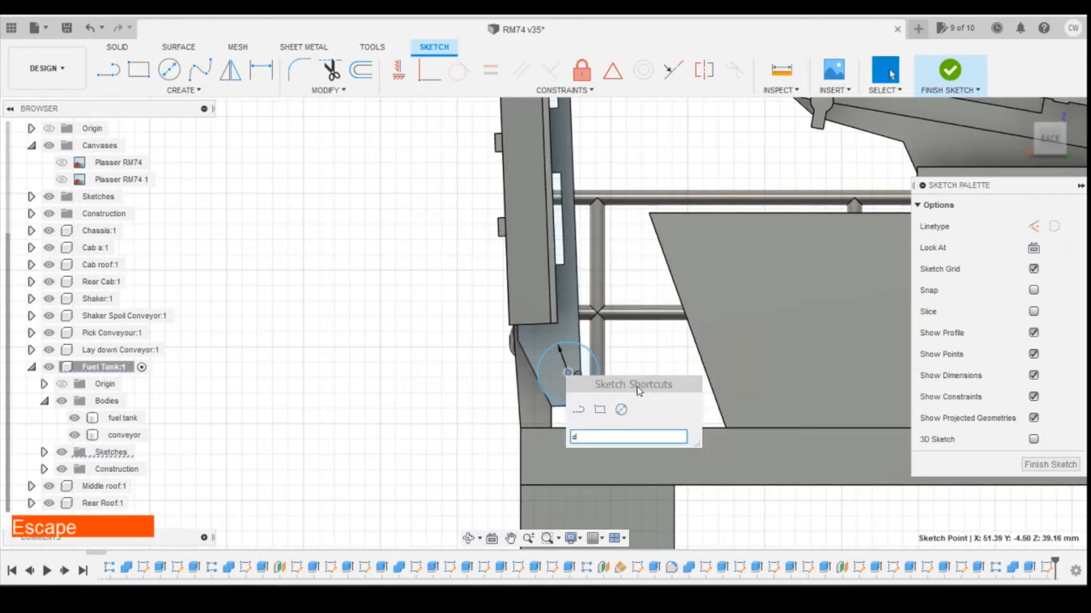
key(d)
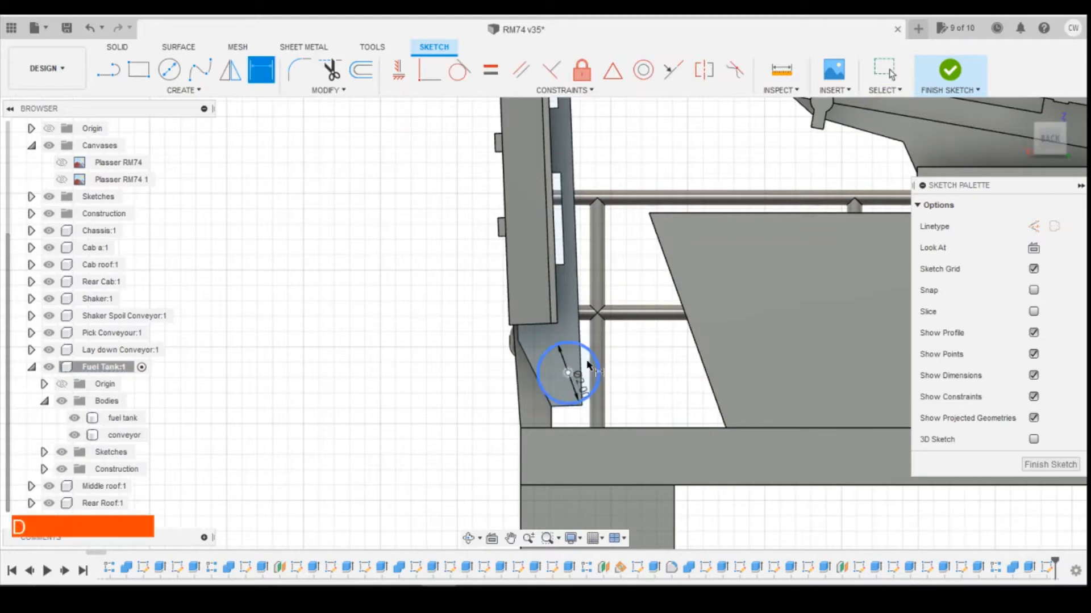
click(577, 393)
scroll(571, 409, up, 5)
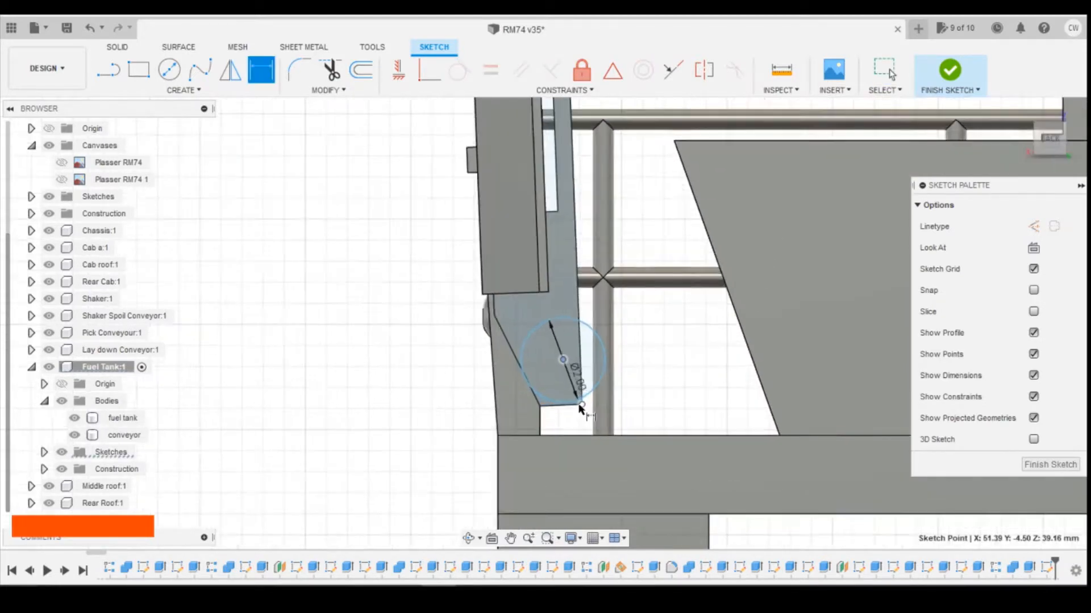
click(584, 404)
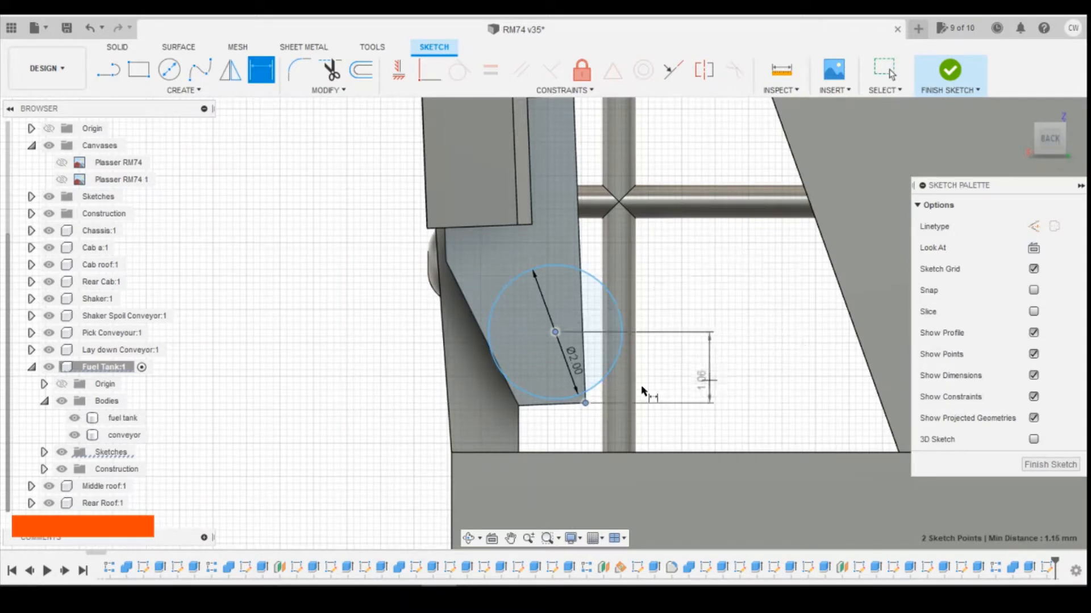
key(Escape)
key(d)
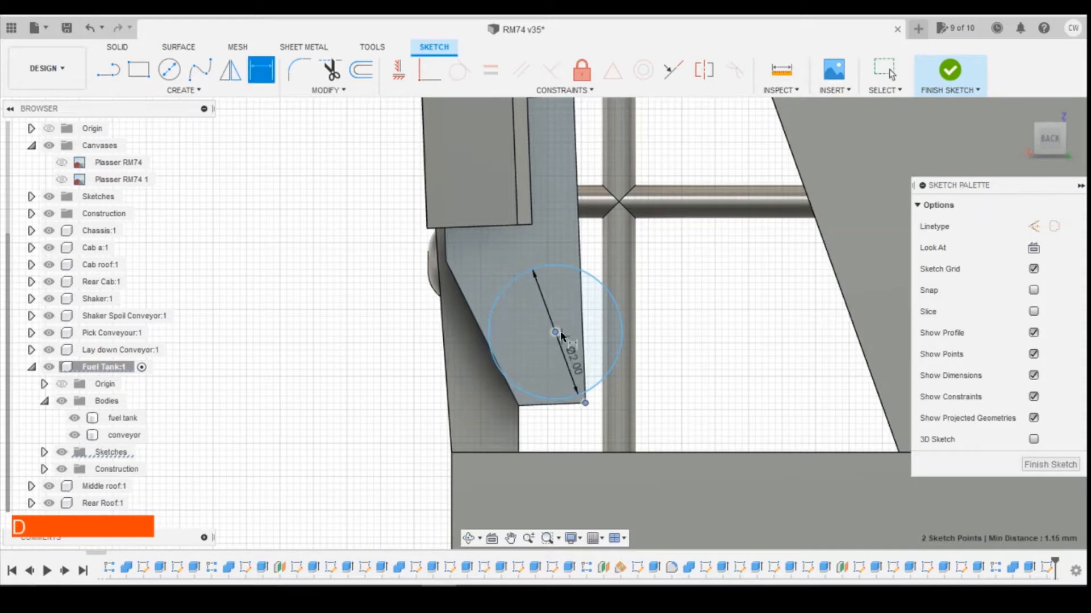
key(Escape)
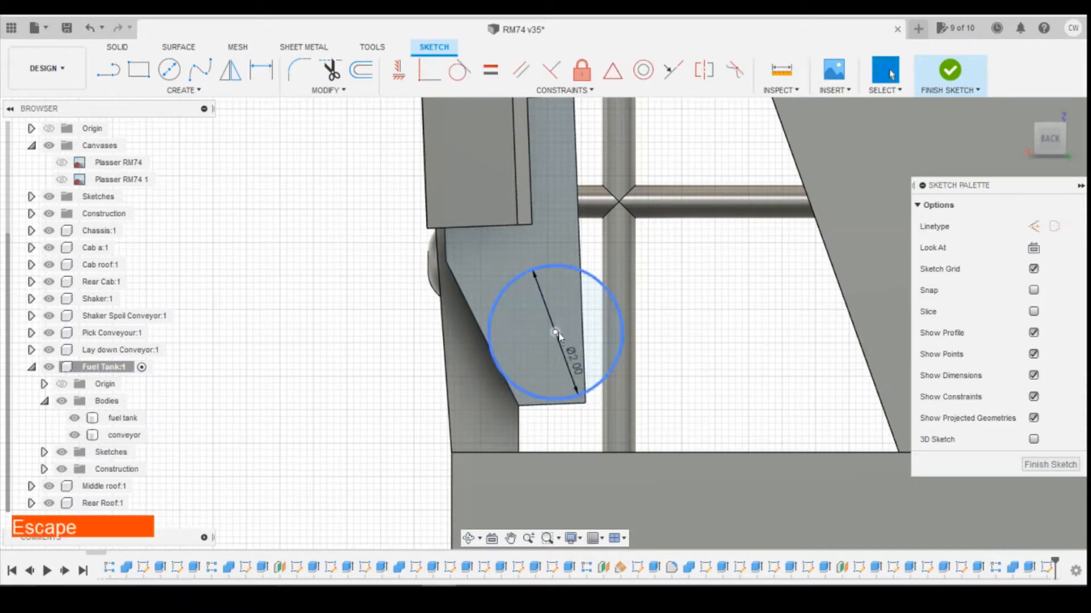
- Dimension the circle's centre 1 mm from the bottom edge of the tapered plate
key(d)
click(555, 332)
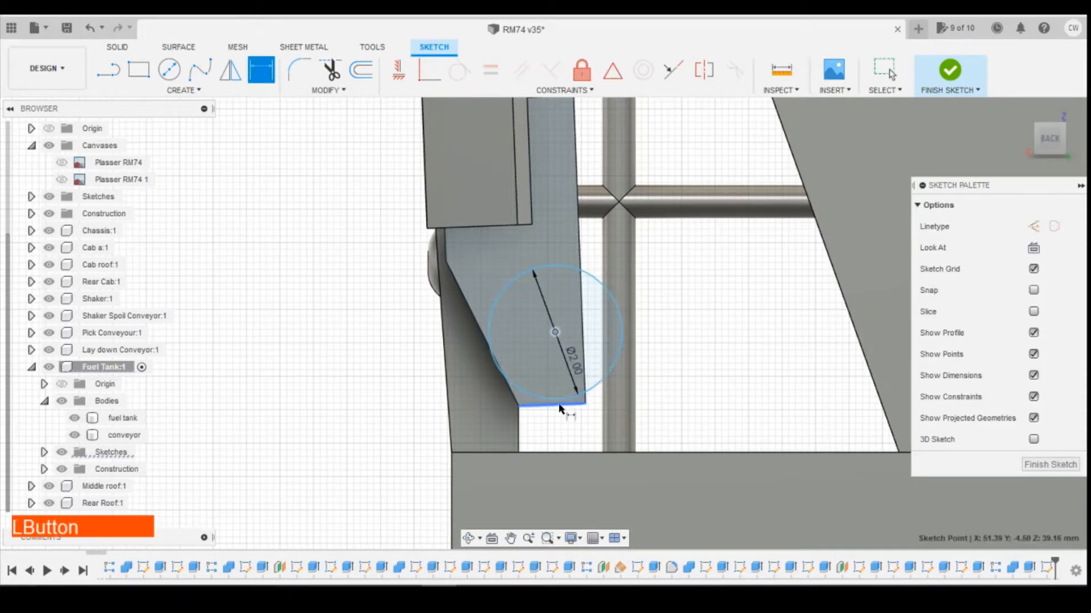
click(559, 406)
click(309, 443)
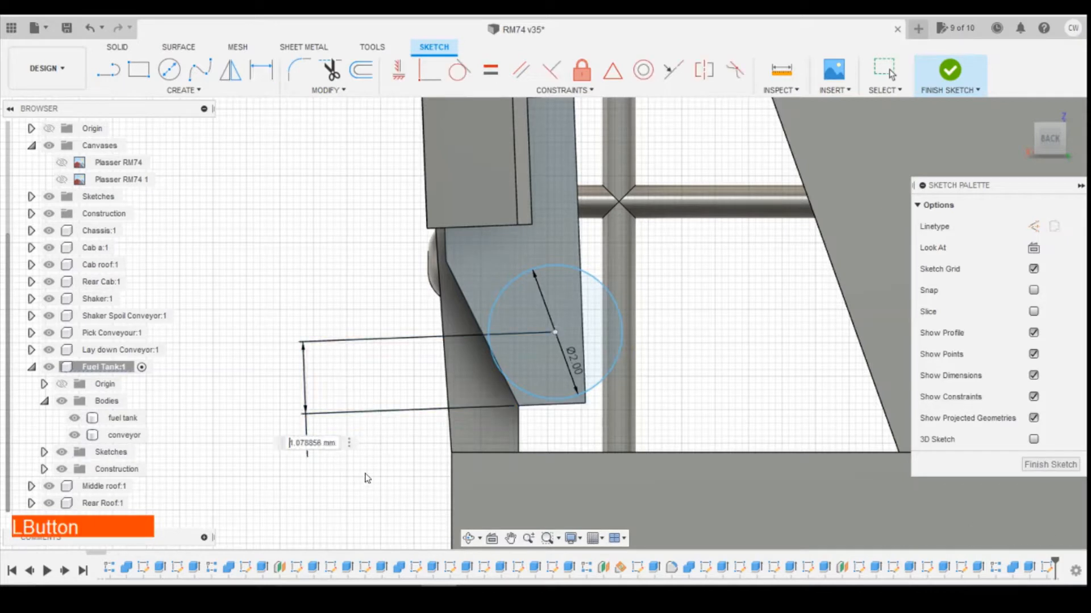
text(1)
key(Return)
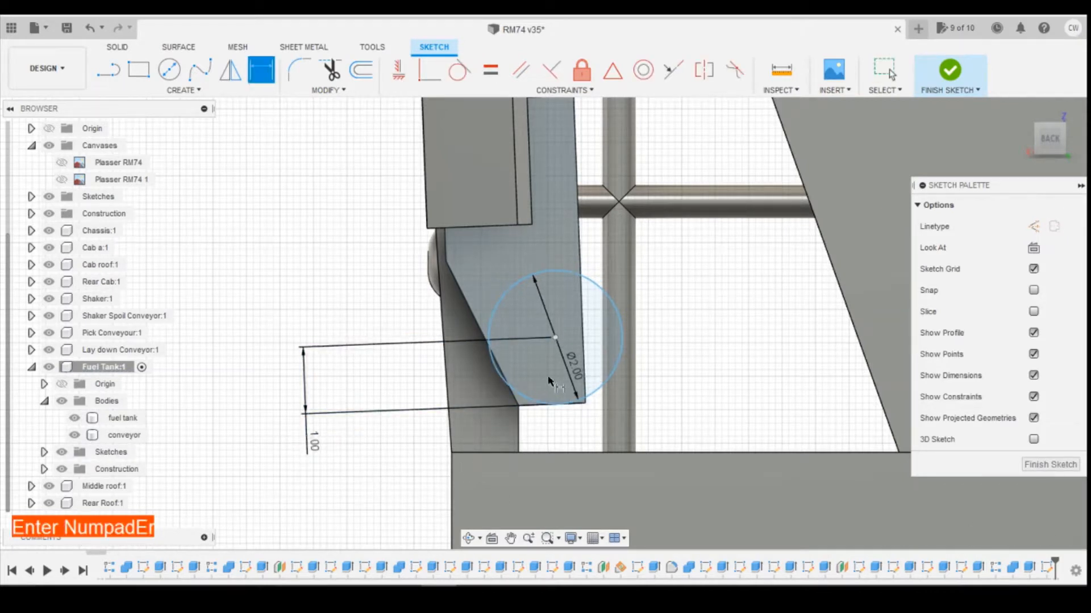
- Dimension the circle's centre 0.35 mm from the tapered plate's long straight edge
click(571, 385)
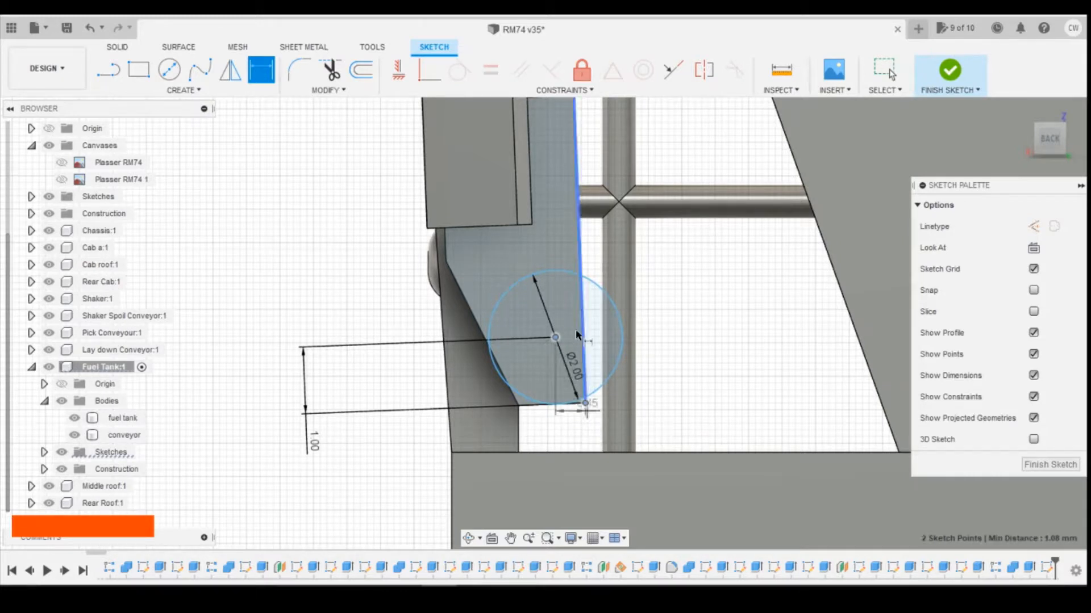
key(Escape)
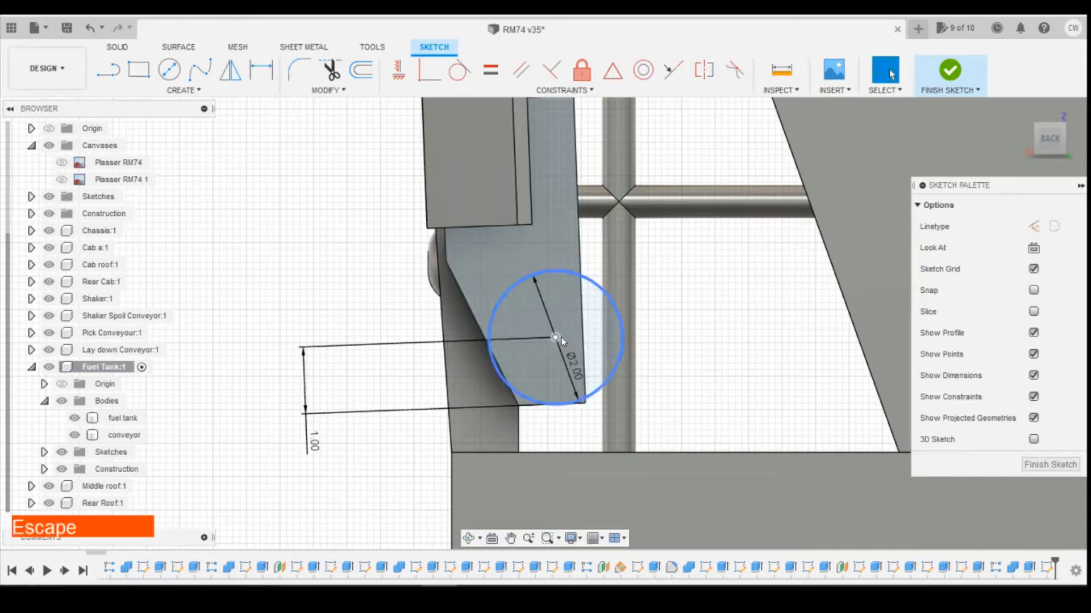
click(561, 338)
ctrl+click(578, 295)
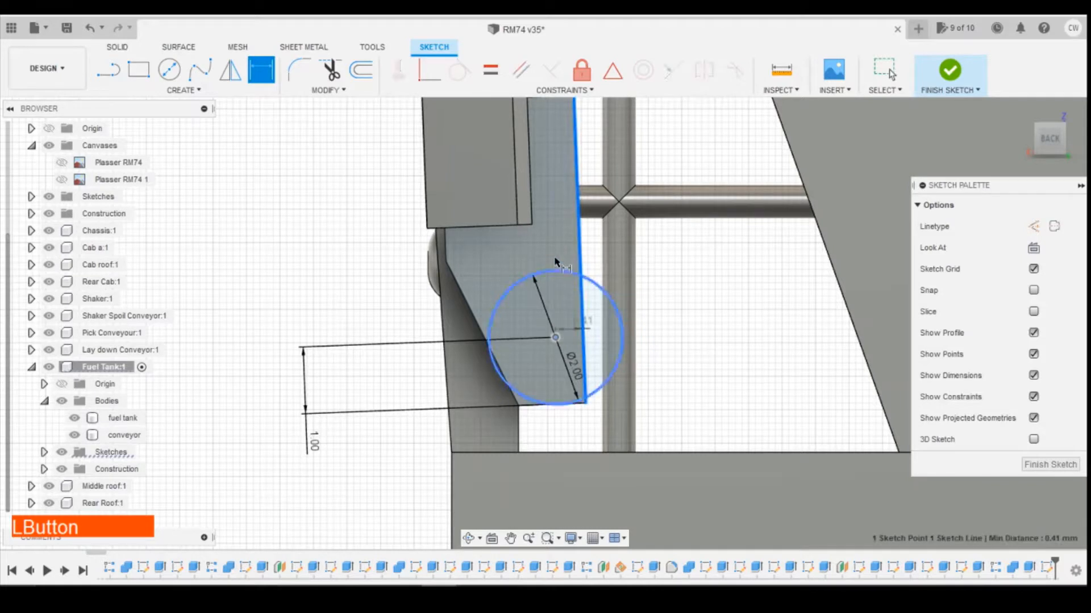
click(553, 235)
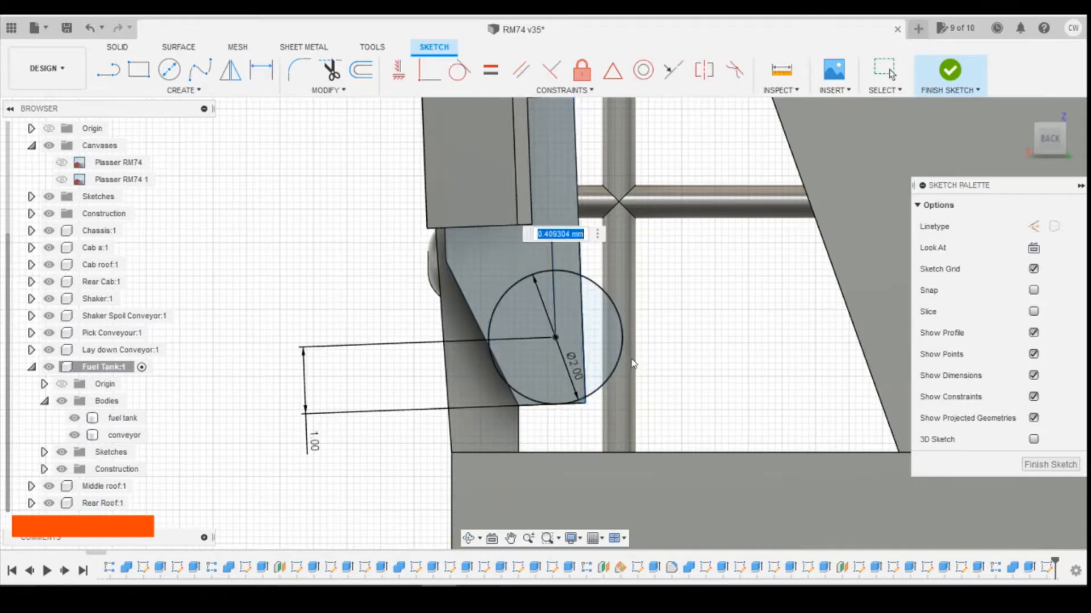
text(0.35)
key(Return)
- Change the circle's diameter to 1.5 mm
key(d)
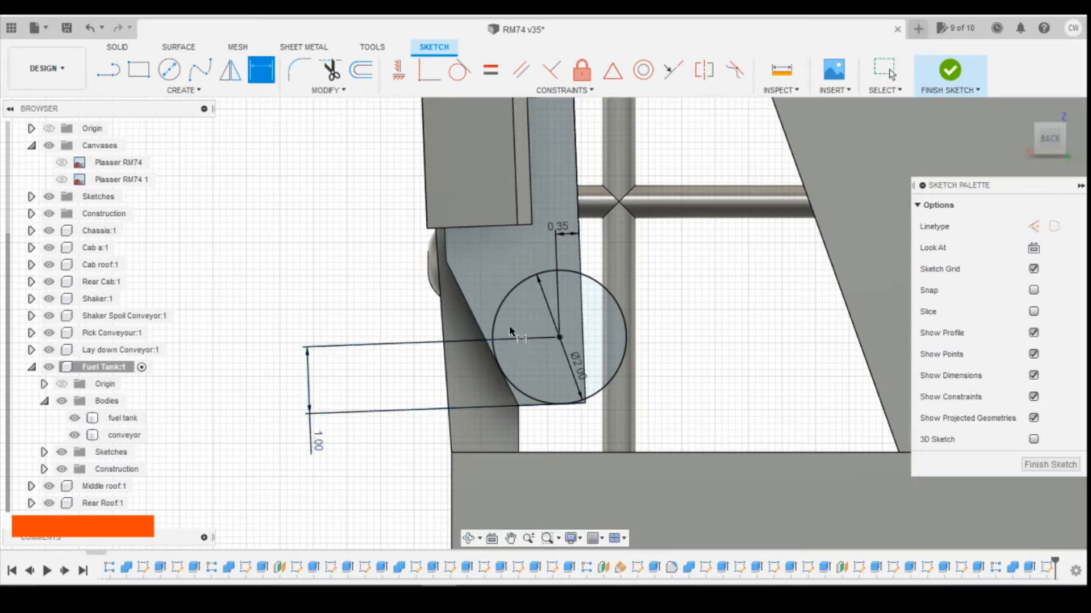
scroll(508, 325, down, 10)
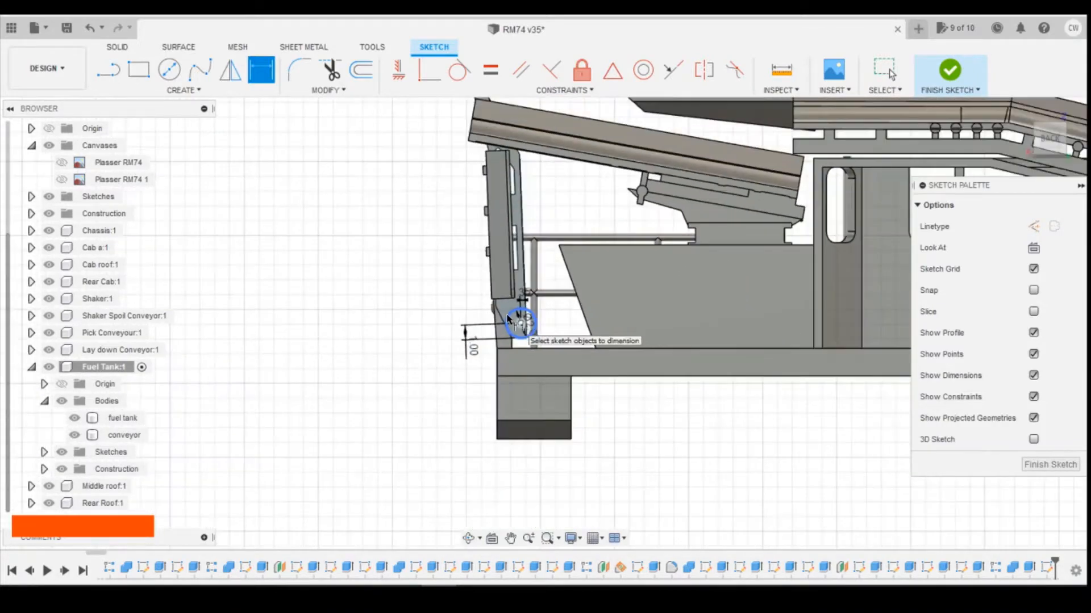
scroll(508, 318, up, 6)
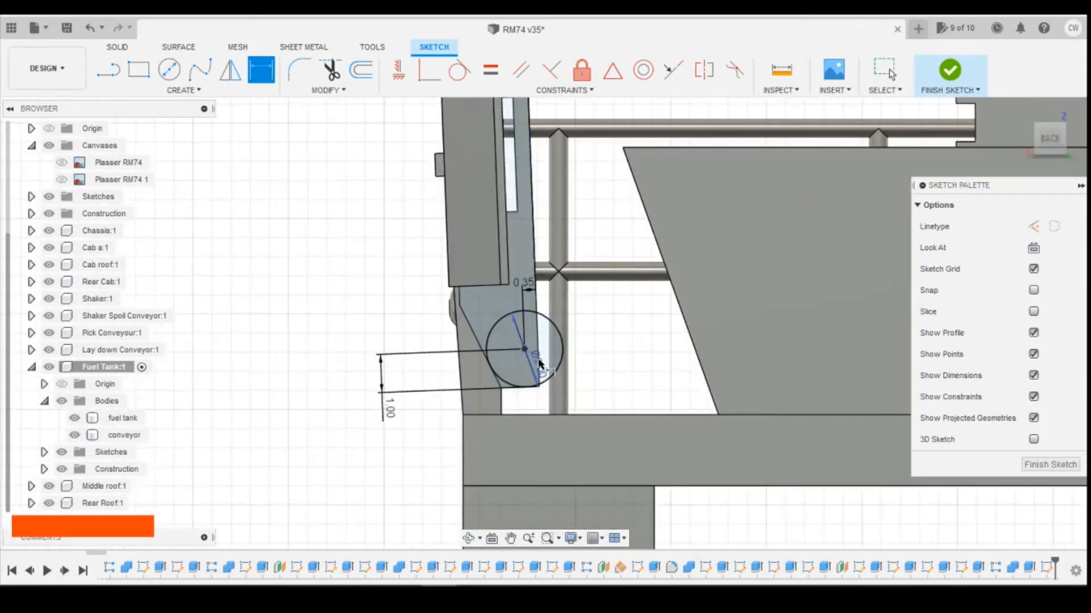
click(539, 364)
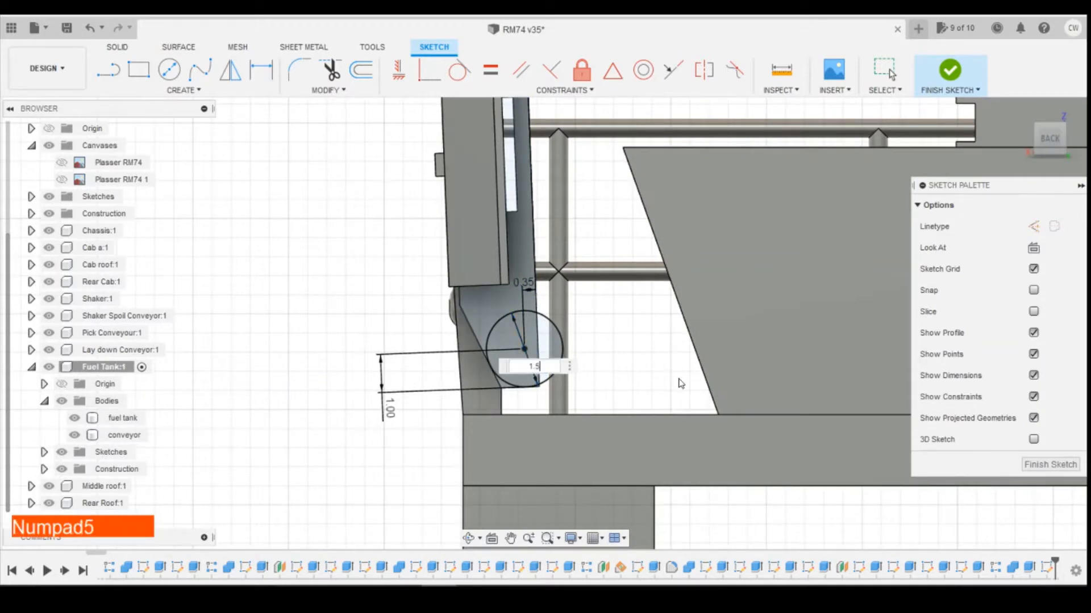
key(Return)
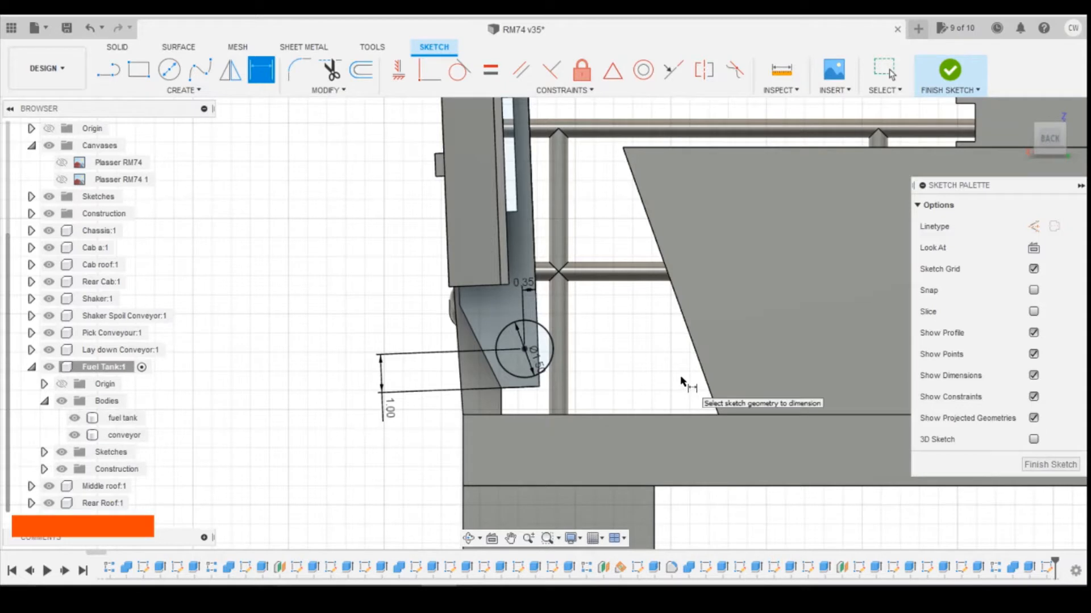
- Set the circle centre's distances to 0.8 mm from the plate's bottom edge and 0.25 mm from its long straight edge
click(388, 413)
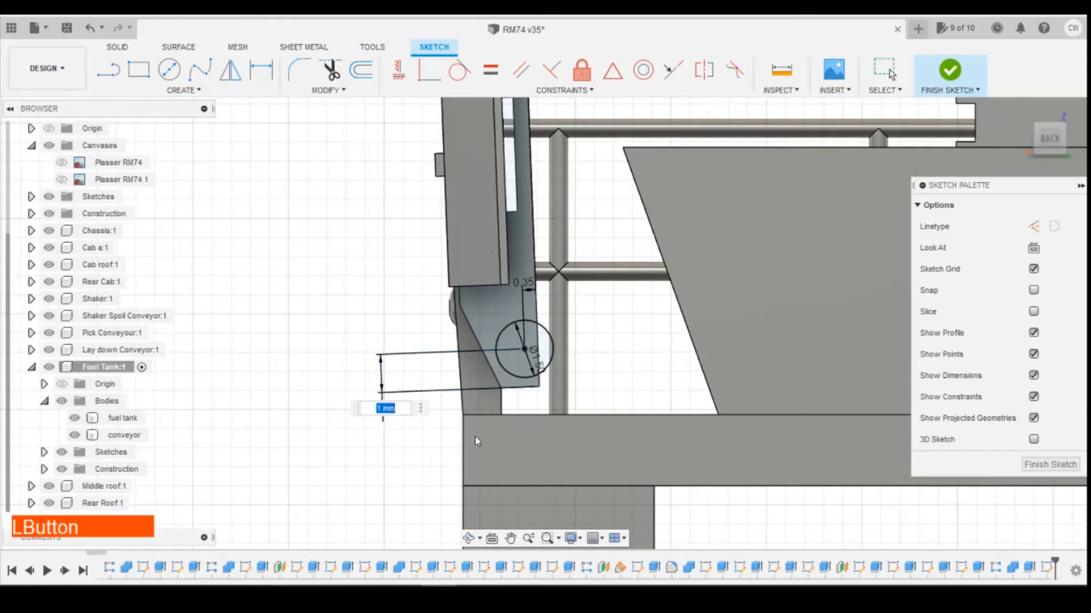
text(0.8)
key(Return)
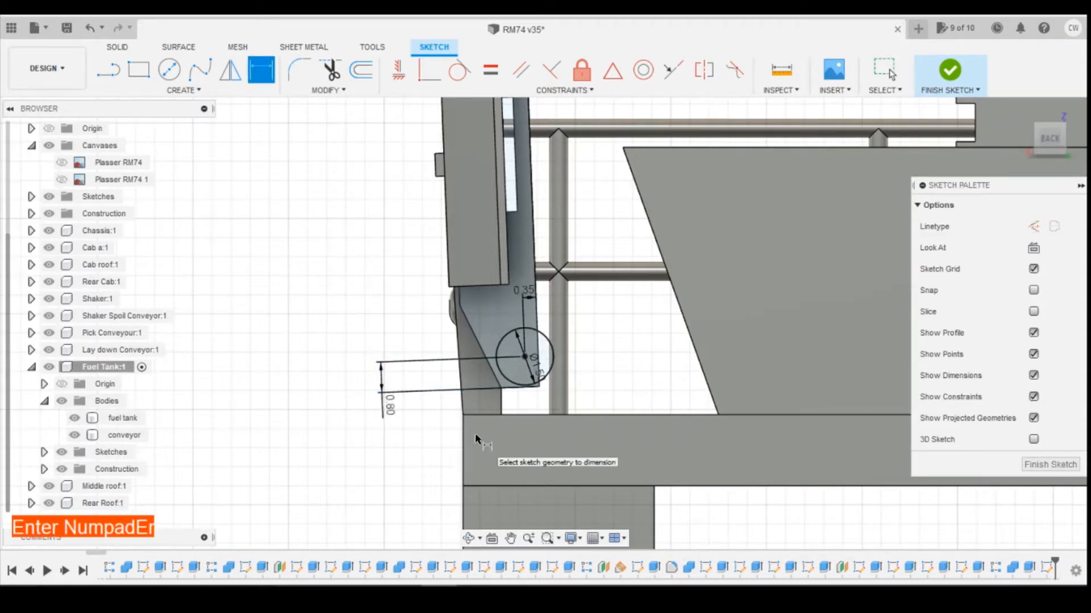
click(529, 296)
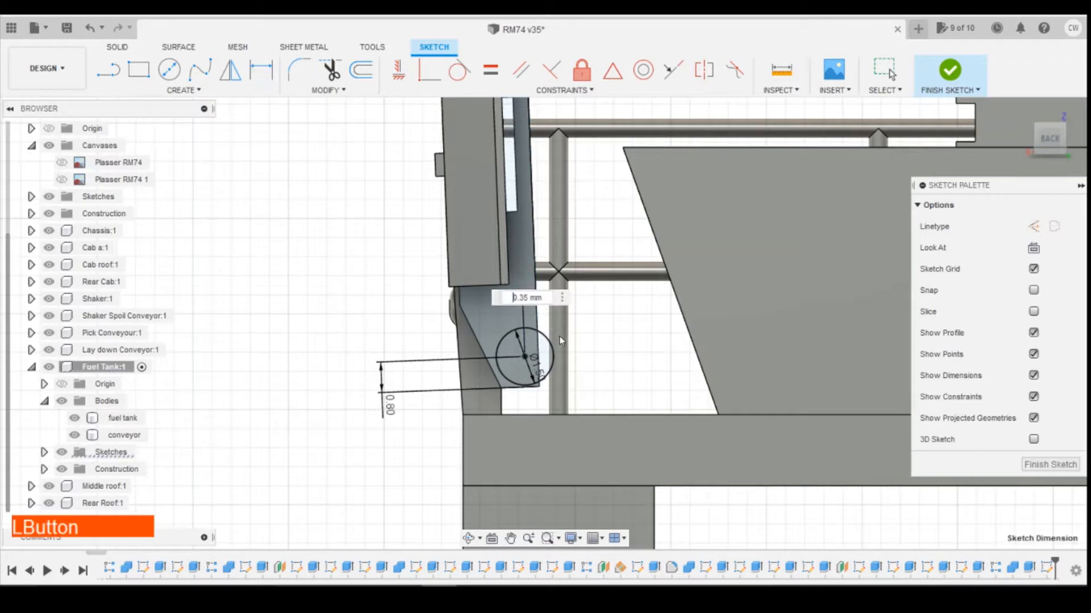
text(0.25)
key(Return)
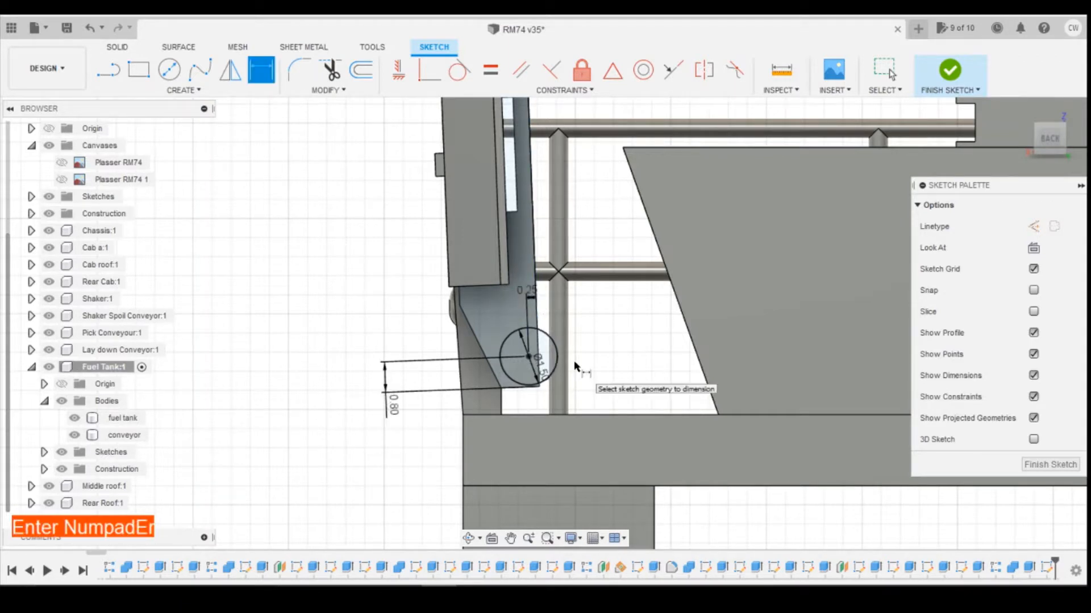
key(Escape)
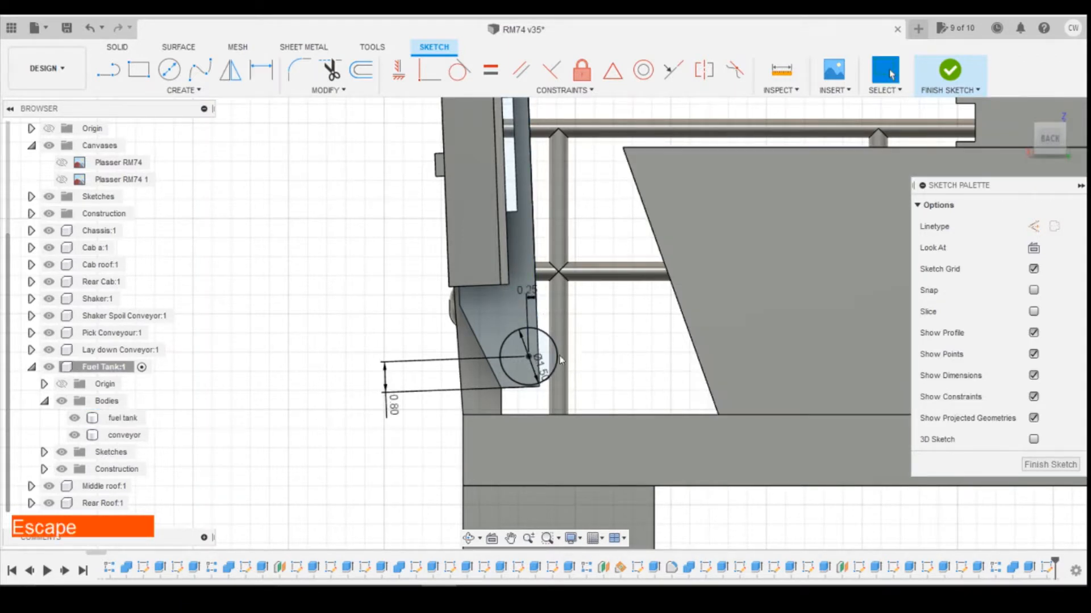
- Extrude both parts of the circle 4.50 mm outward from the plate, joined to the conveyor body
scroll(547, 330, up, 3)
scroll(591, 297, down, 3)
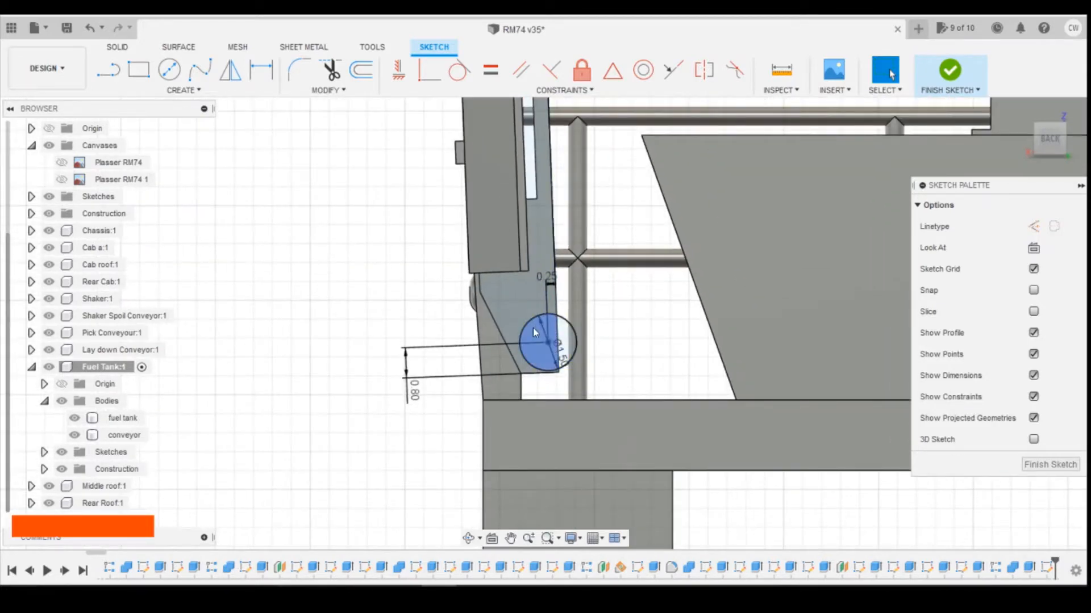
shift+click(568, 341)
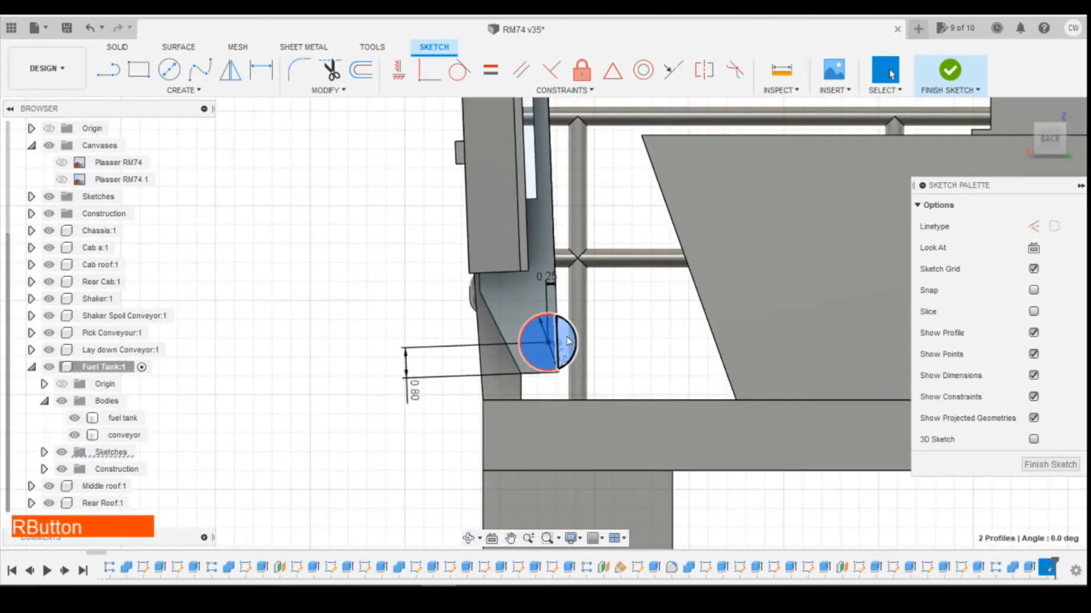
right_click(568, 341)
click(548, 394)
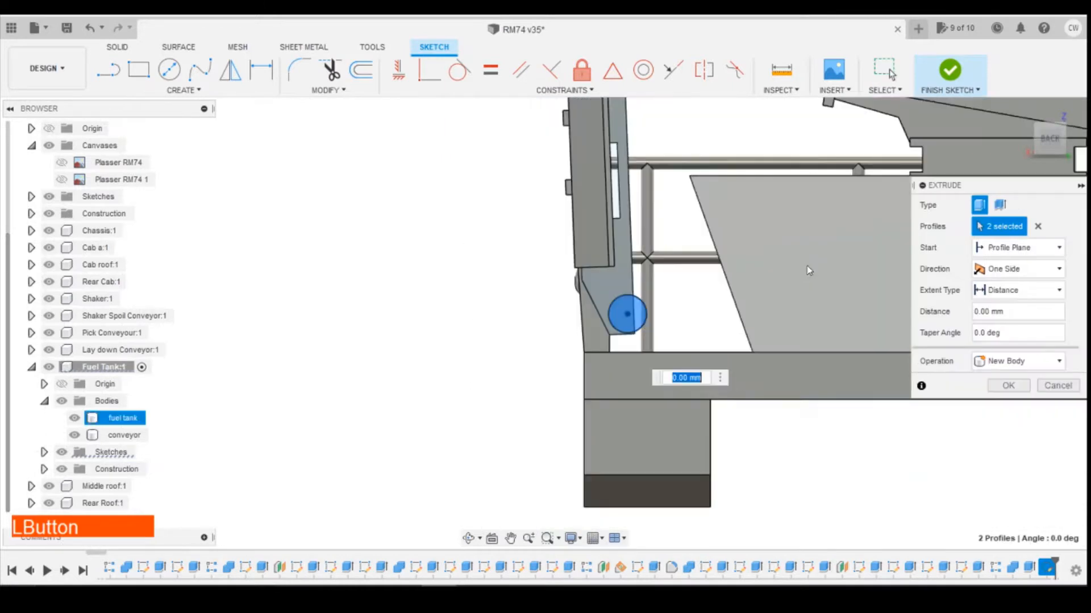
scroll(809, 270, down, 2)
shift+middle_drag(761, 347, 667, 287)
scroll(667, 282, down, 1)
drag(669, 293, 698, 292)
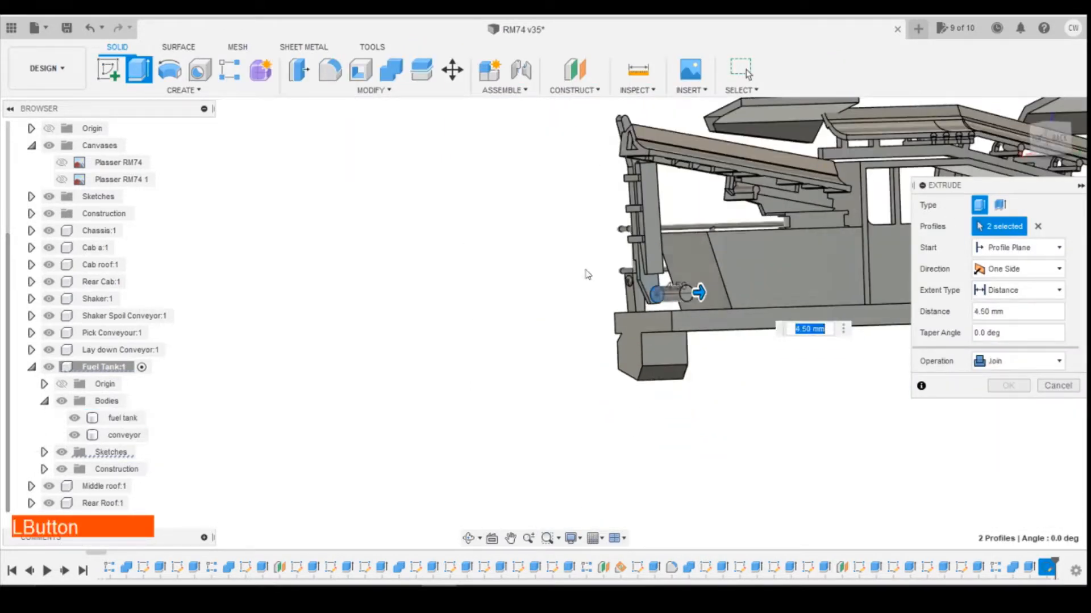
click(990, 385)
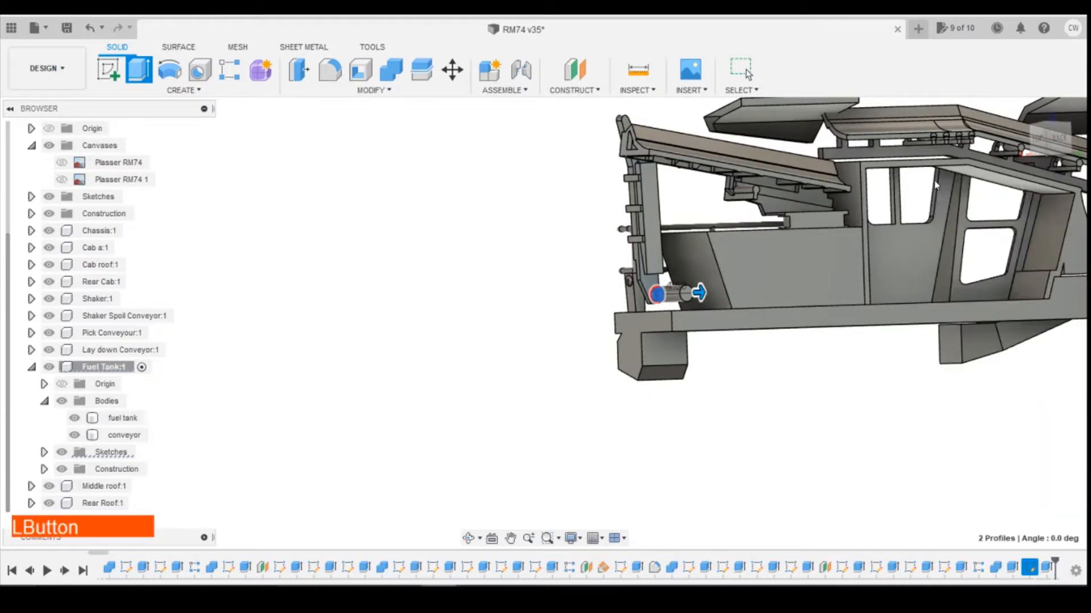
- Start a sketch on the conveyor plate's side face beside the new cylinder, viewed from the back
click(1061, 138)
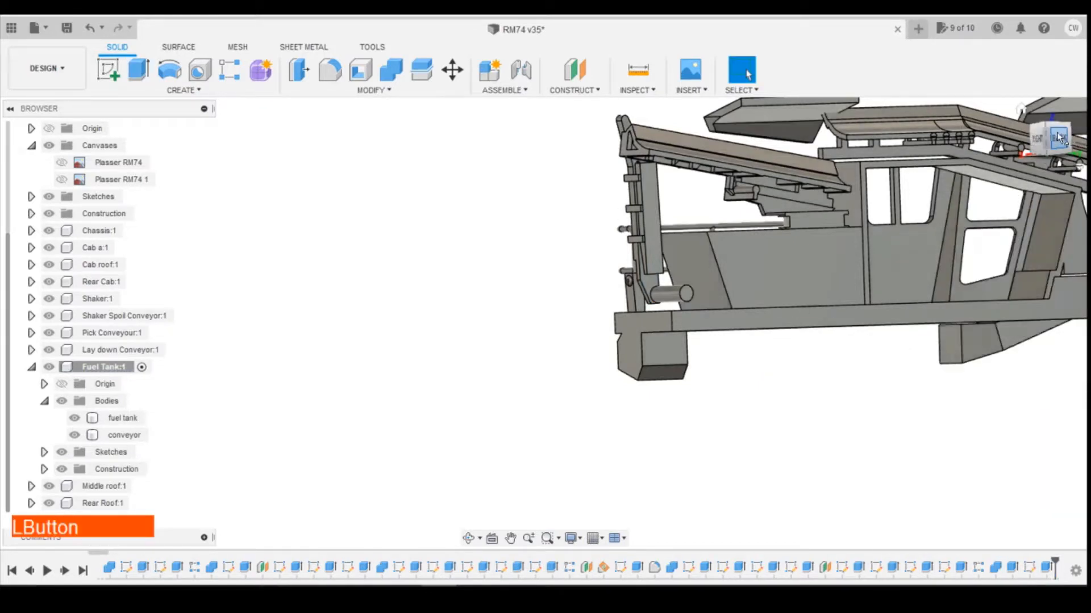
scroll(666, 269, up, 3)
click(107, 71)
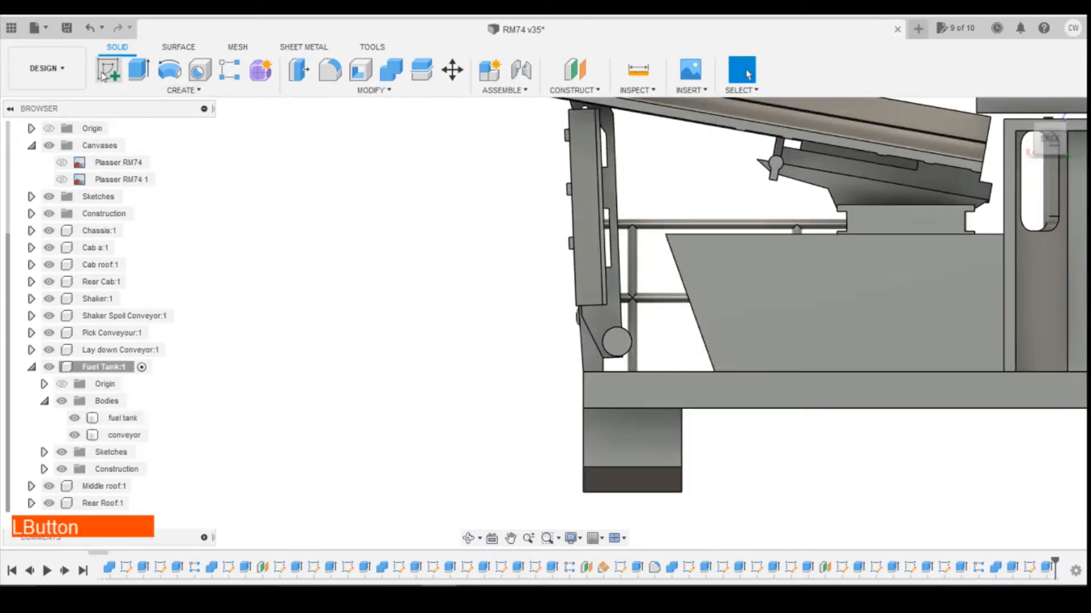
click(611, 313)
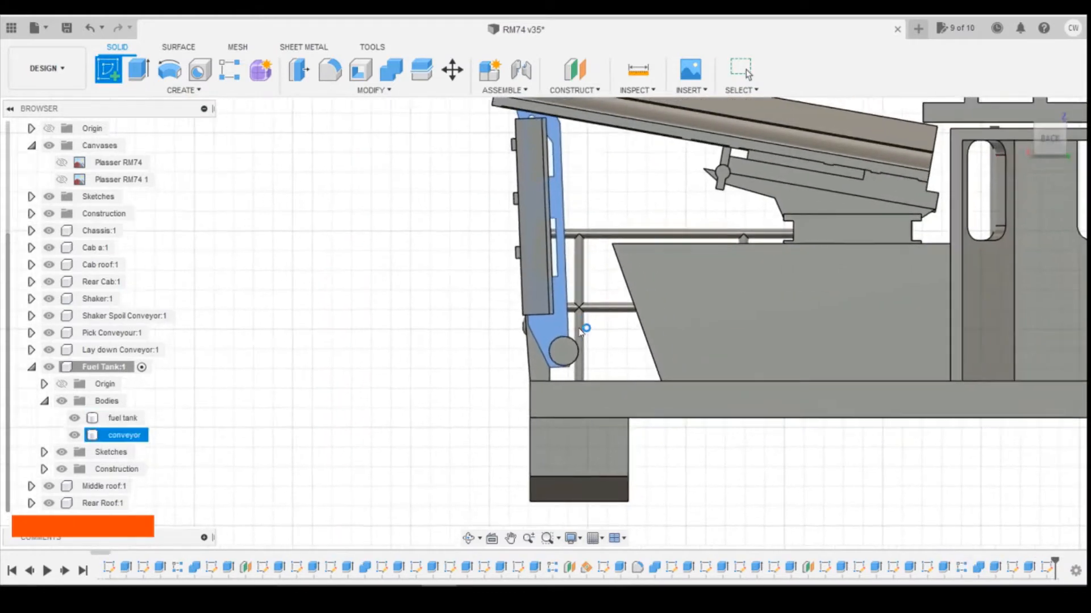
click(361, 70)
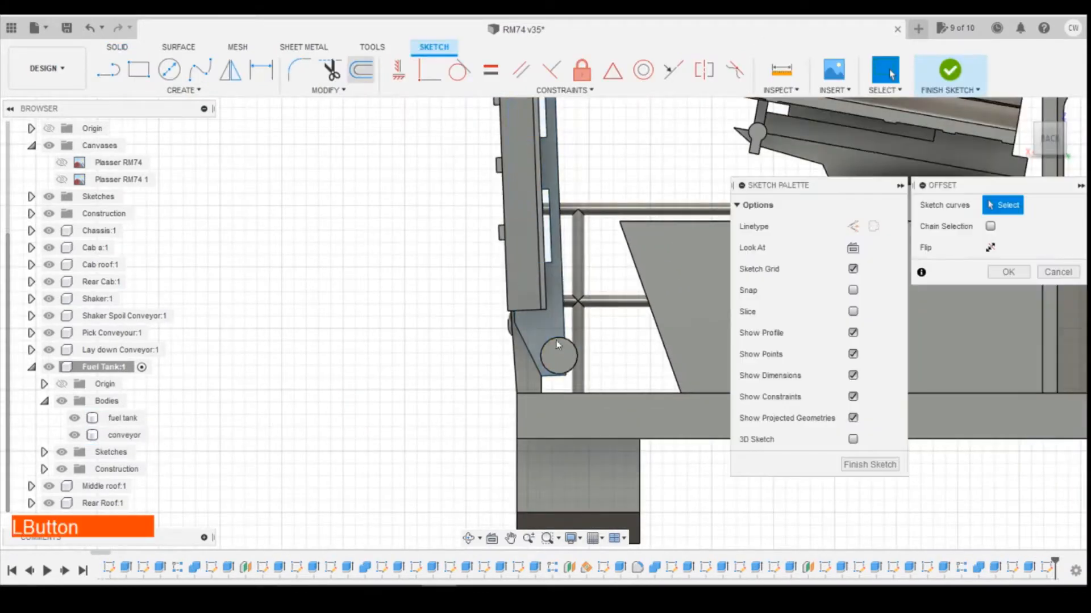
scroll(543, 321, up, 4)
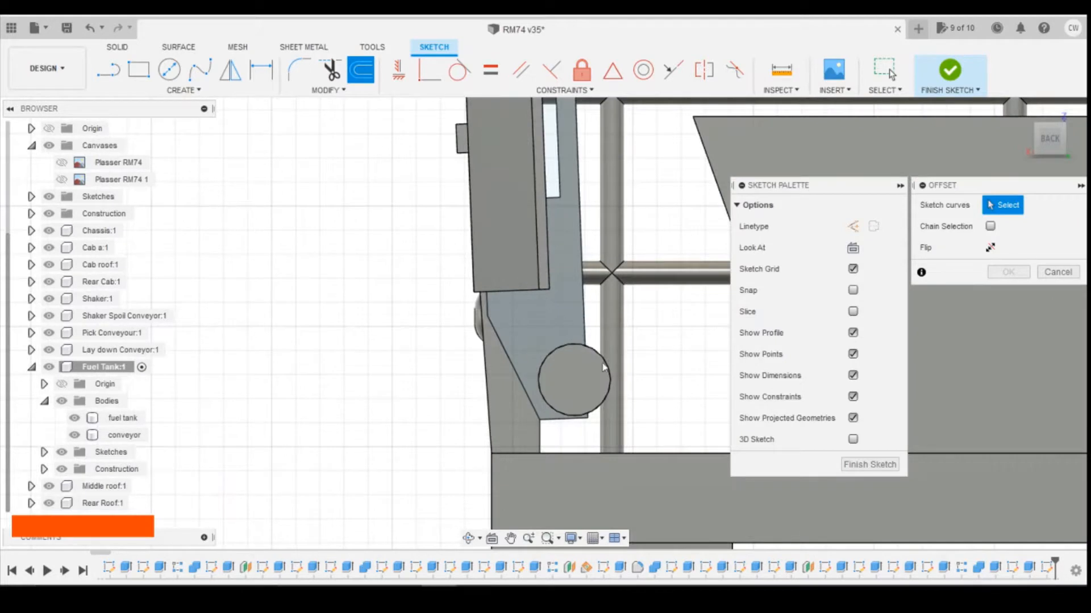
key(Escape)
- Project the cylinder's round end face into the sketch and offset its circle 0.3 mm outward
key(p)
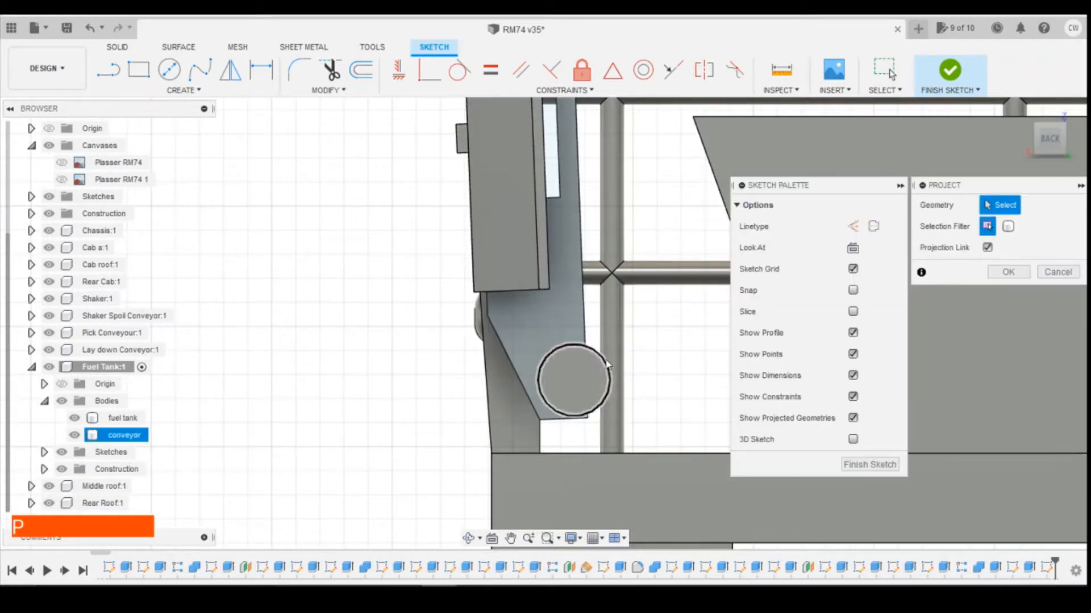
click(607, 366)
click(1008, 272)
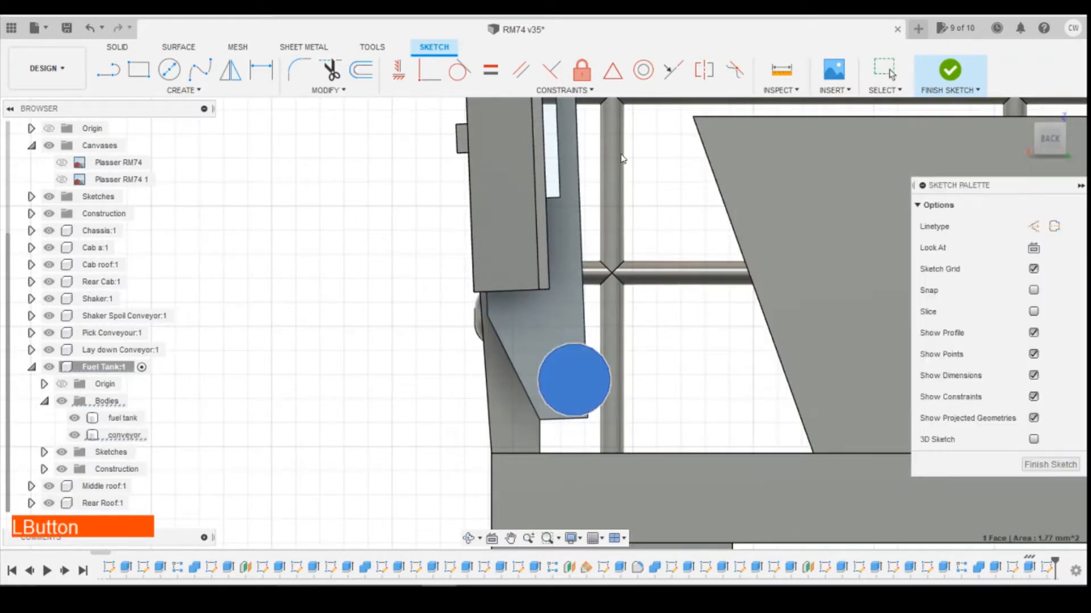
key(o)
click(600, 361)
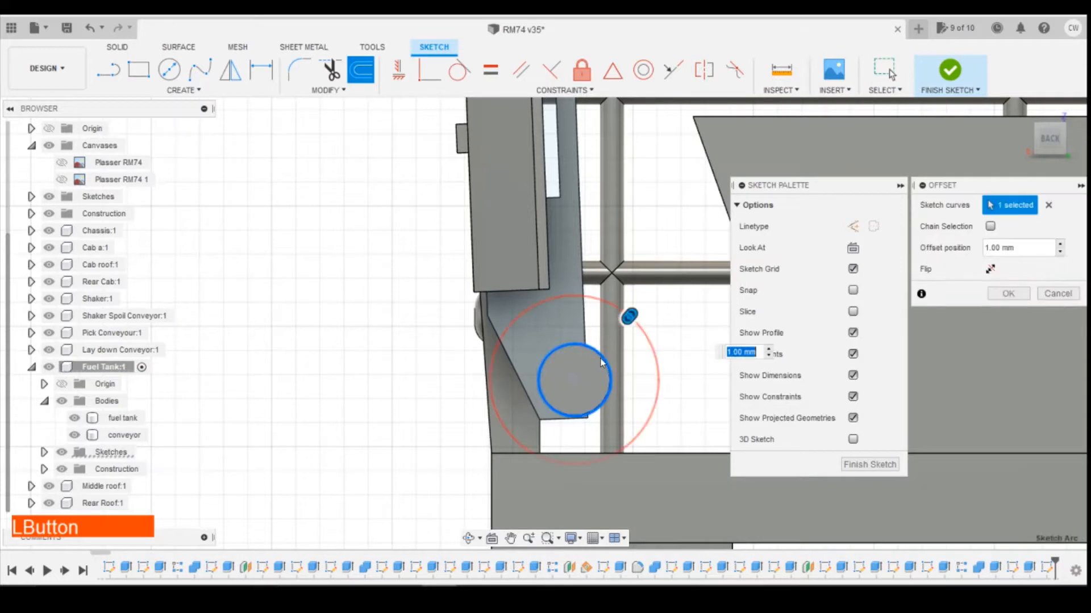
text(0.3)
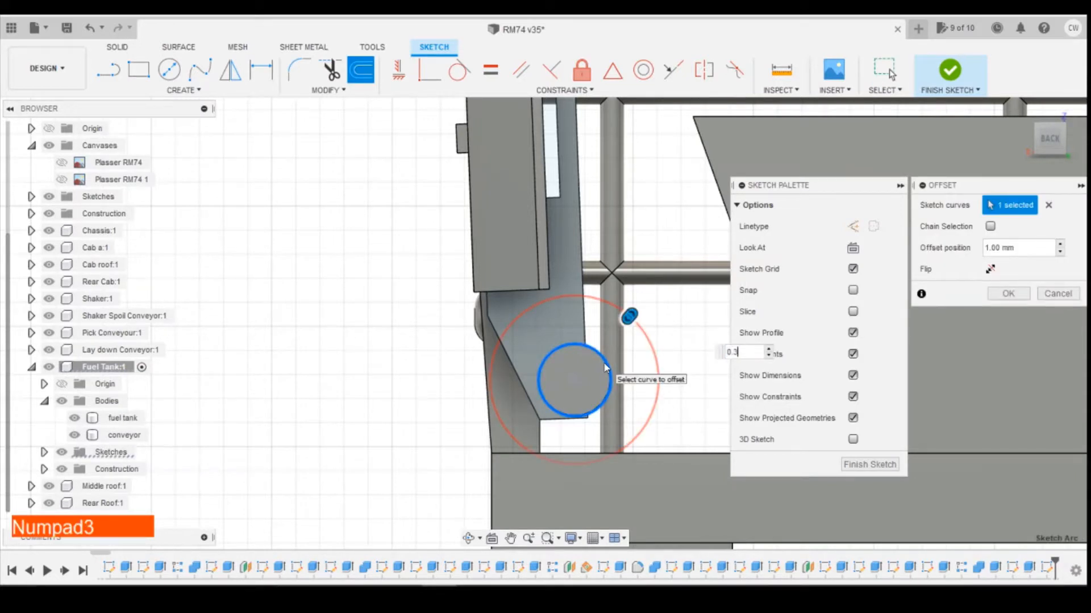
key(Return)
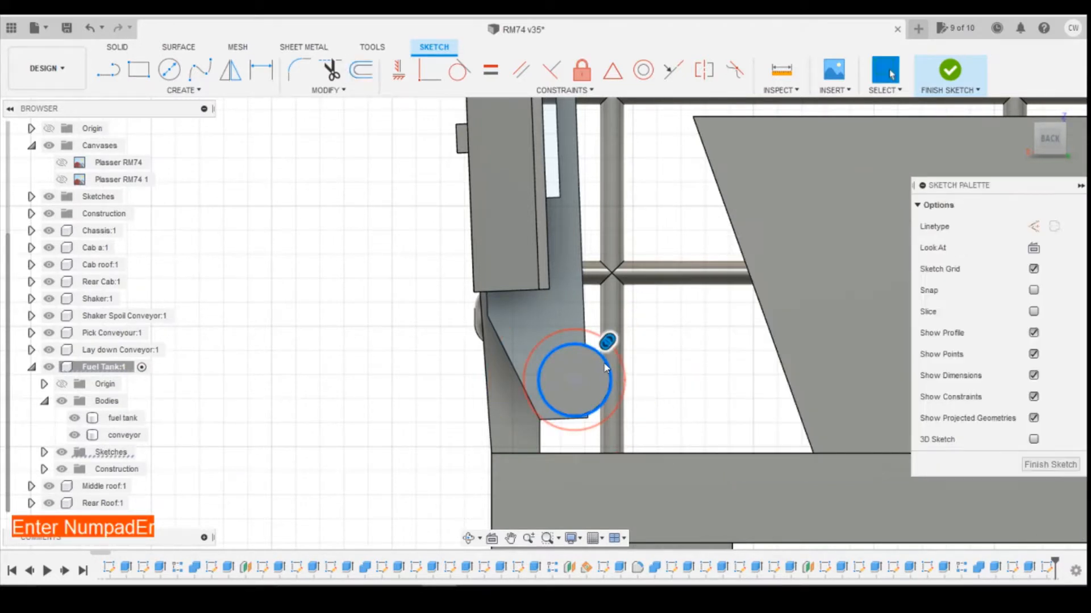
- Sketch a line about 12.9 mm long from the offset circle around the cylinder up to the conveyor's upper end
scroll(562, 332, down, 4)
scroll(560, 325, down, 2)
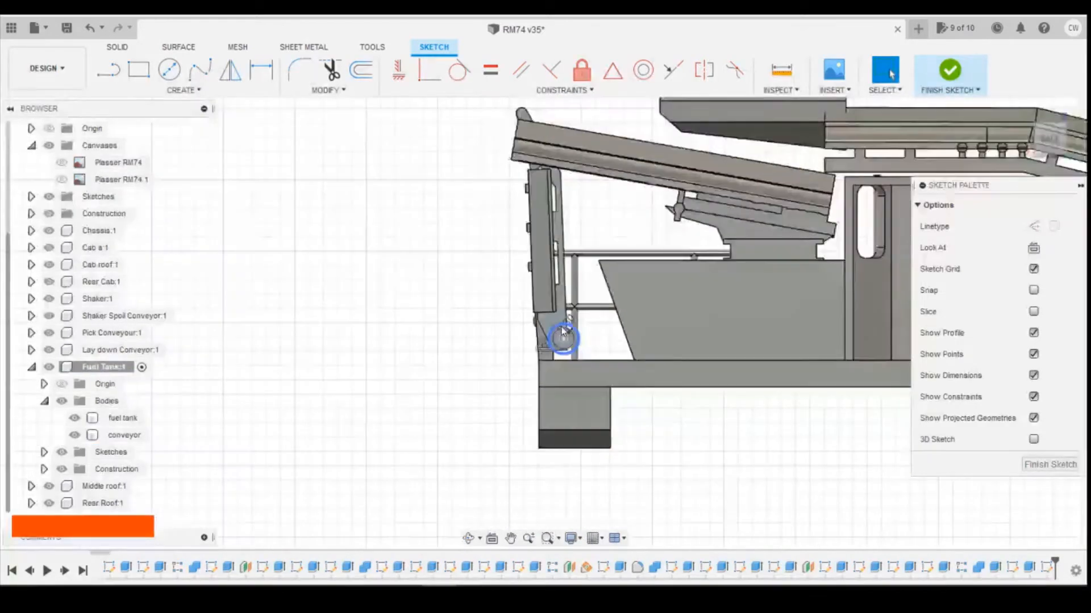
click(108, 70)
scroll(529, 319, up, 5)
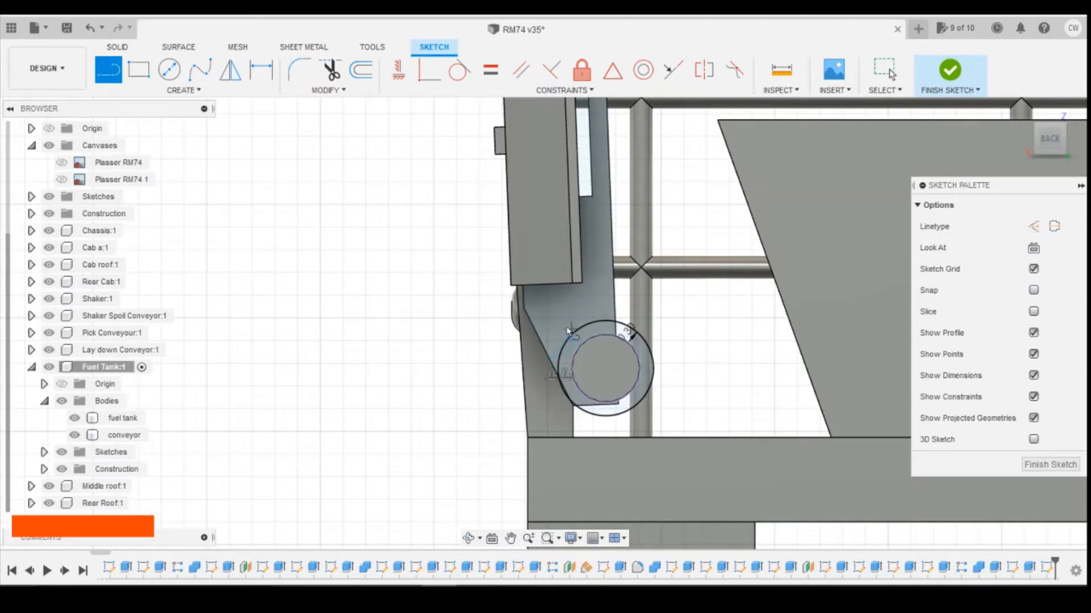
click(589, 417)
scroll(580, 341, down, 3)
scroll(593, 362, down, 3)
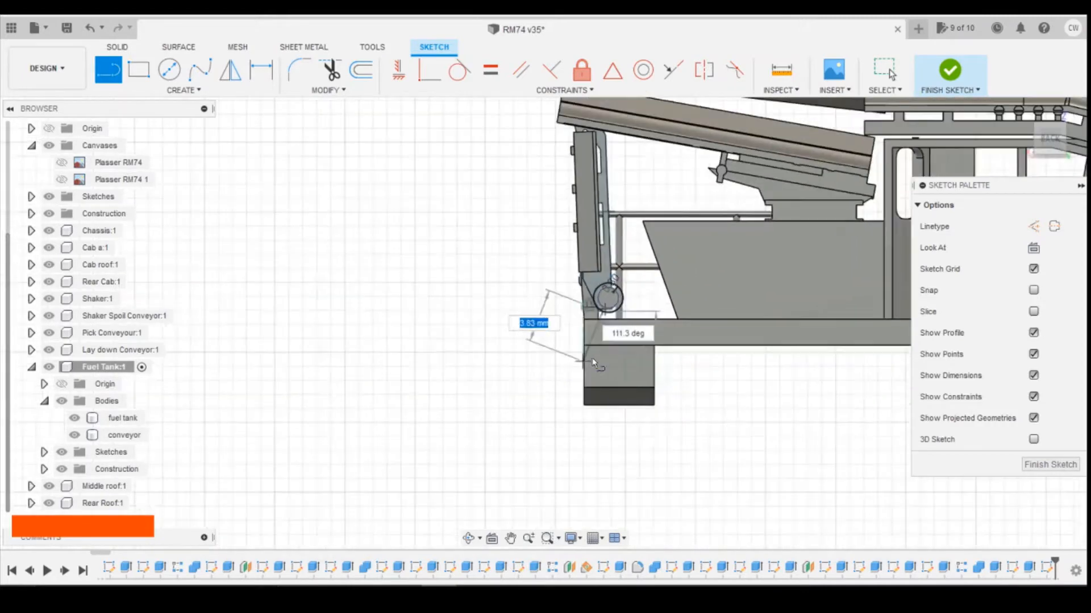
scroll(594, 362, down, 2)
scroll(602, 162, up, 5)
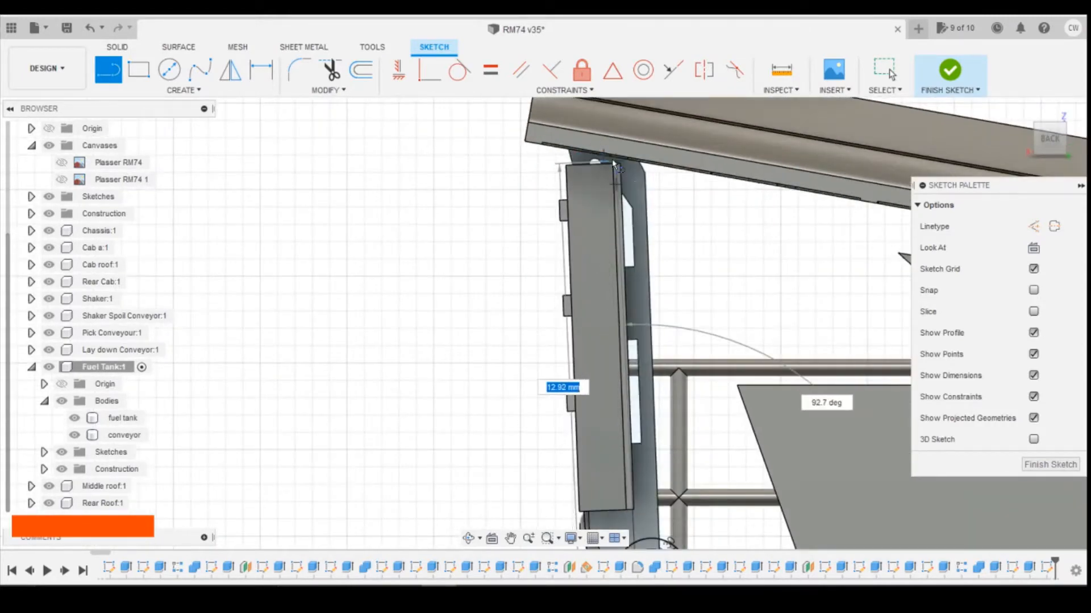
scroll(616, 165, up, 3)
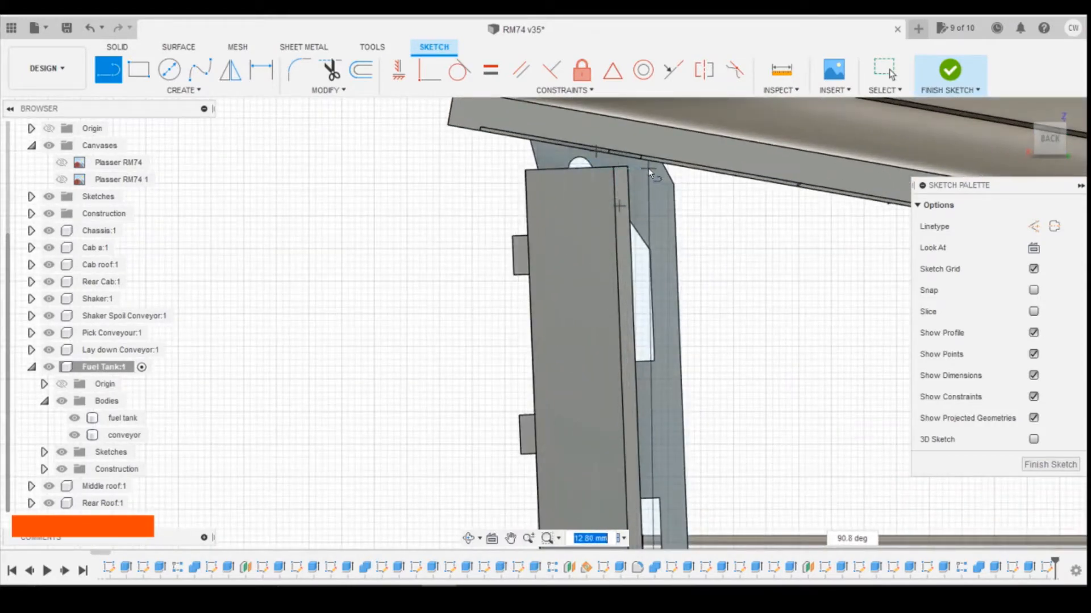
click(649, 171)
scroll(649, 236, down, 4)
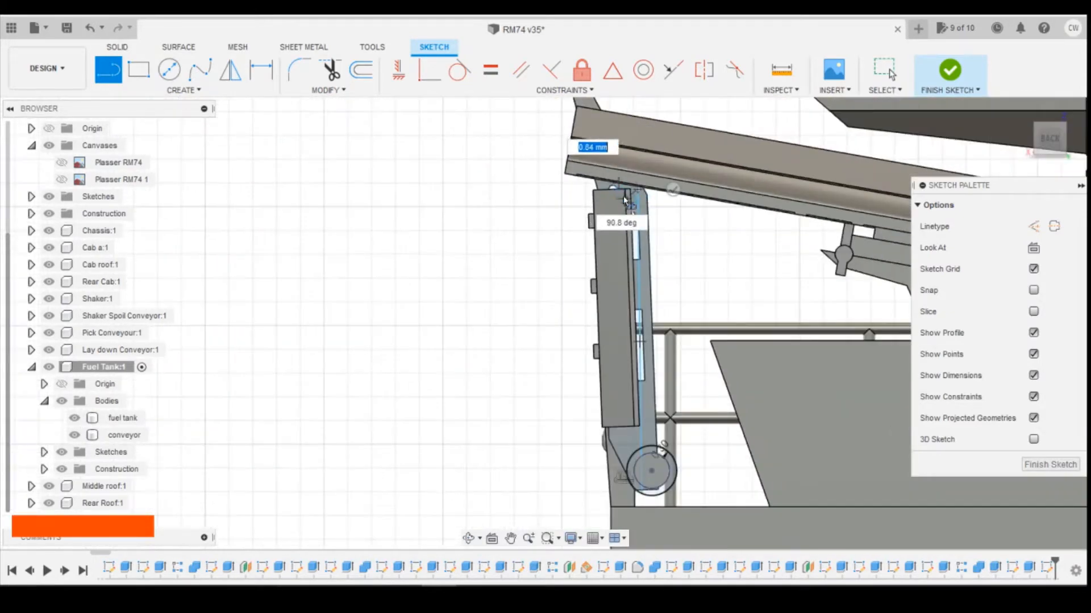
key(Escape)
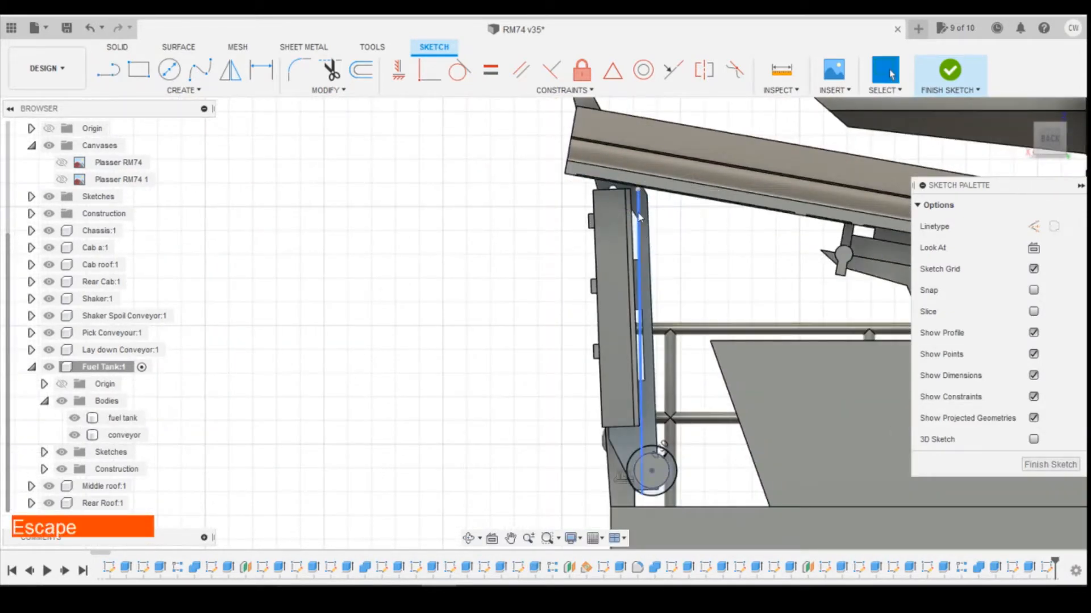
- Constrain the new line parallel to the conveyor's long edge and tangent to the outer offset circle
click(520, 70)
scroll(624, 245, up, 3)
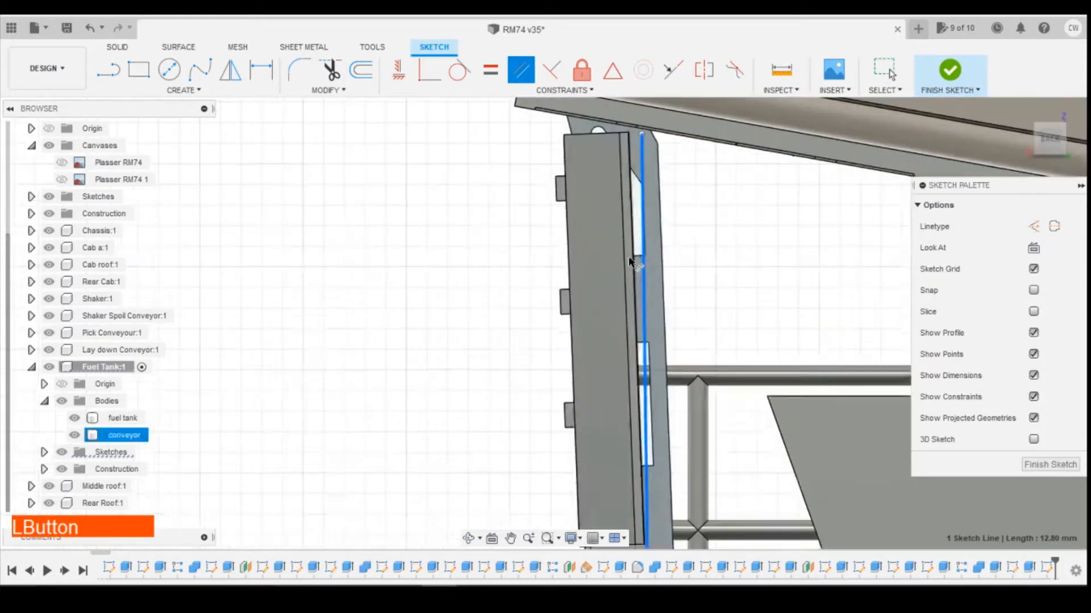
click(623, 230)
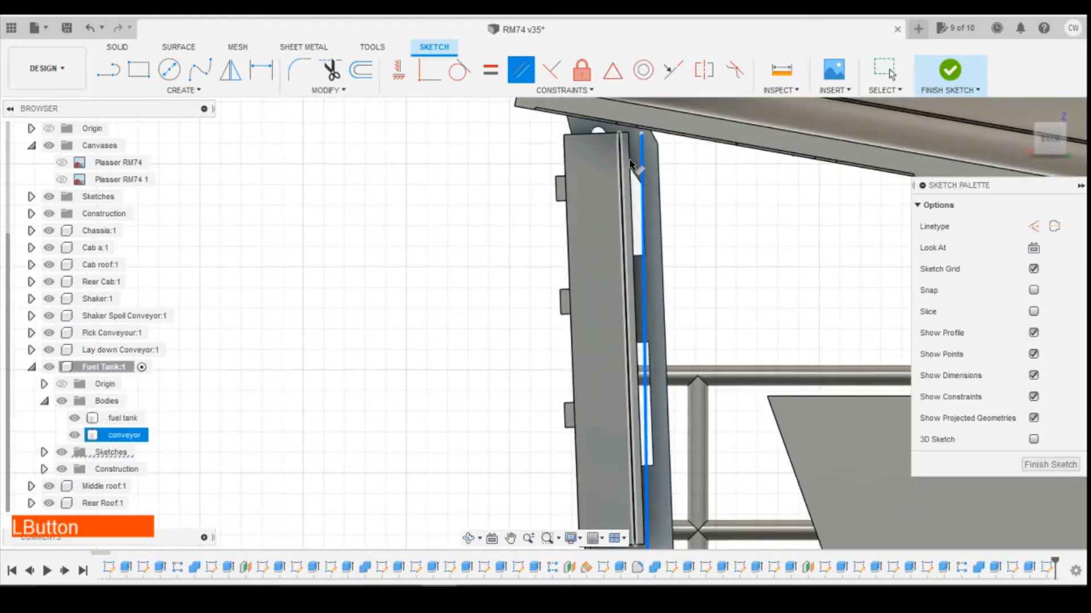
scroll(589, 139, down, 2)
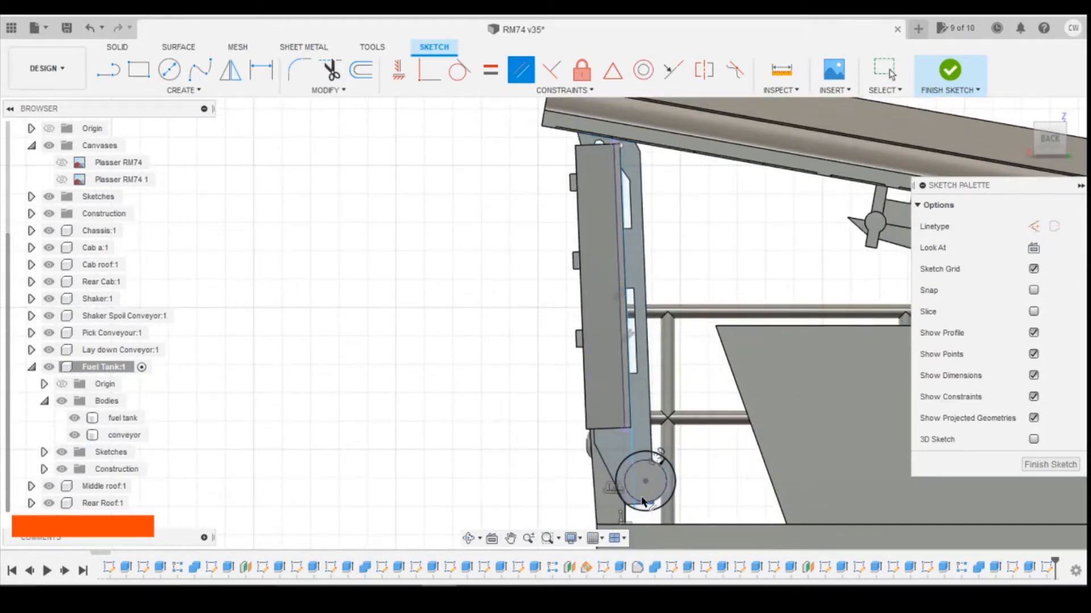
click(643, 501)
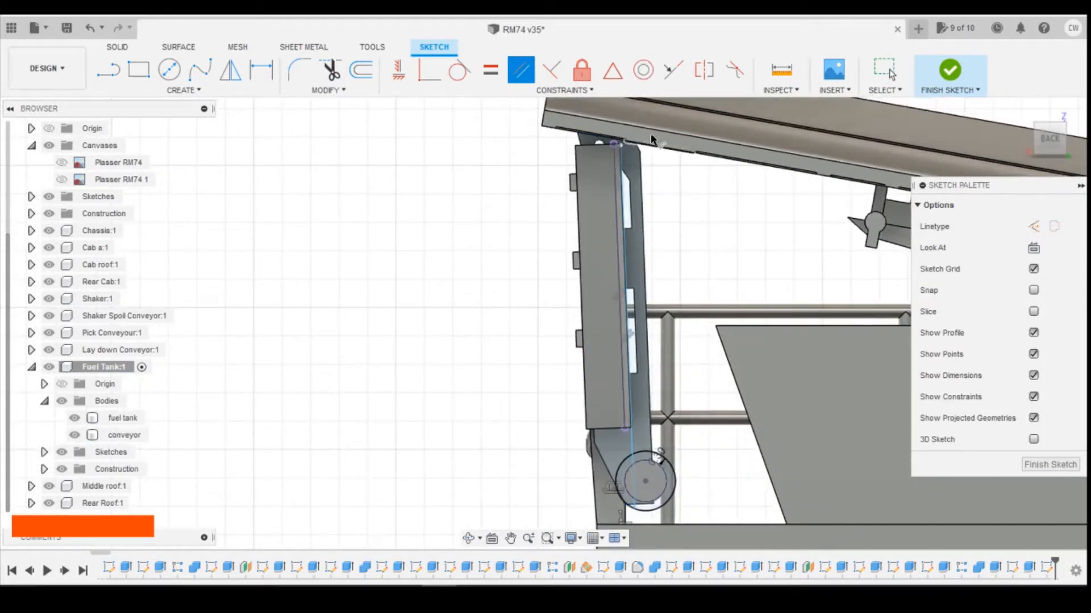
click(453, 76)
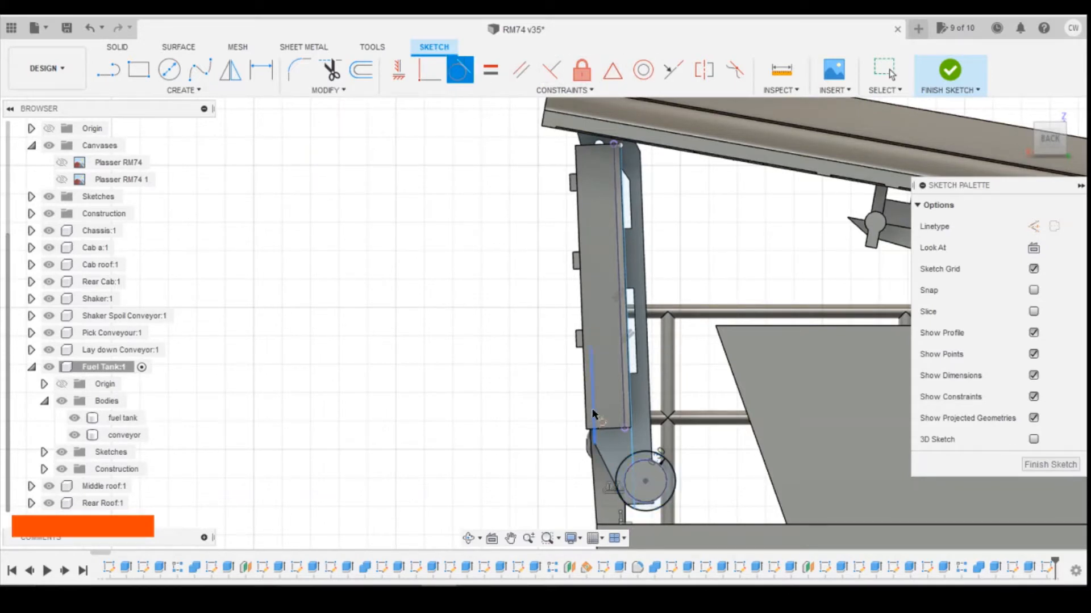
click(632, 446)
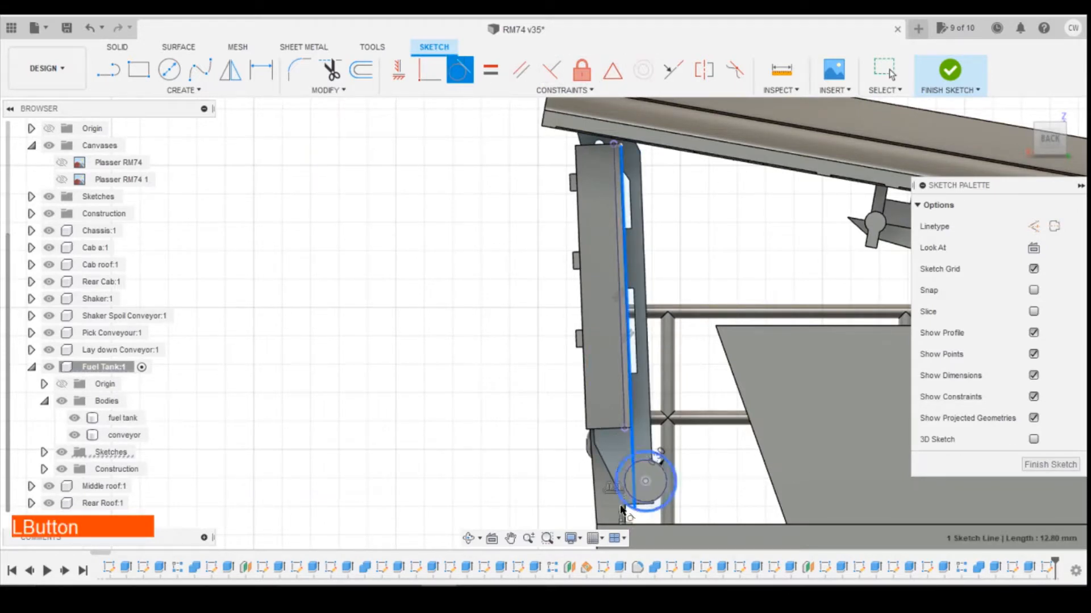
- Sketch a second line beside the first, running from the cylinder's projected circle up to the conveyor's upper end
scroll(622, 474, down, 3)
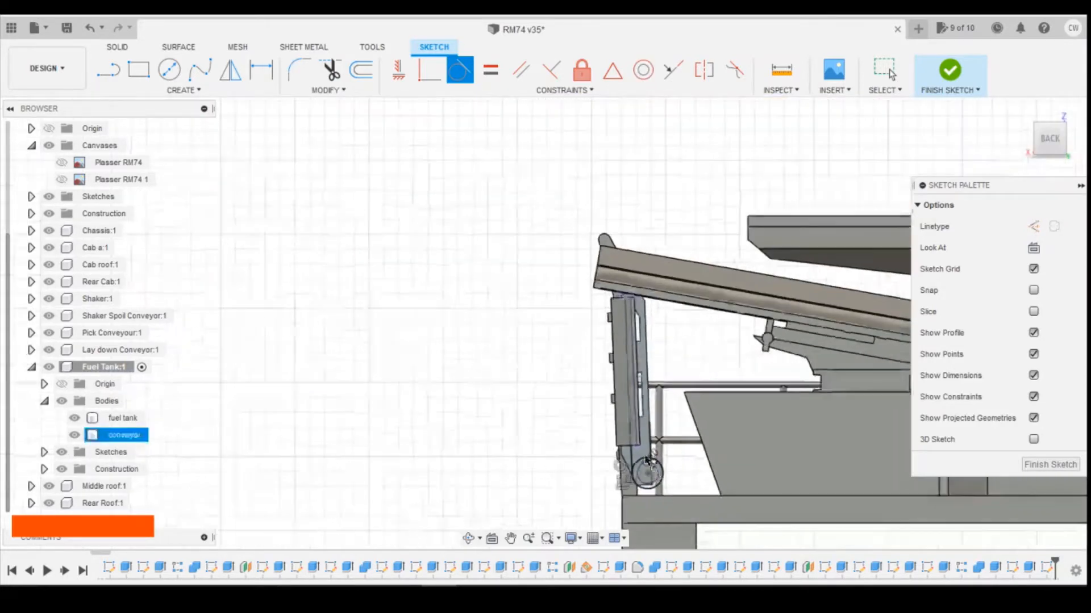
scroll(652, 391, up, 2)
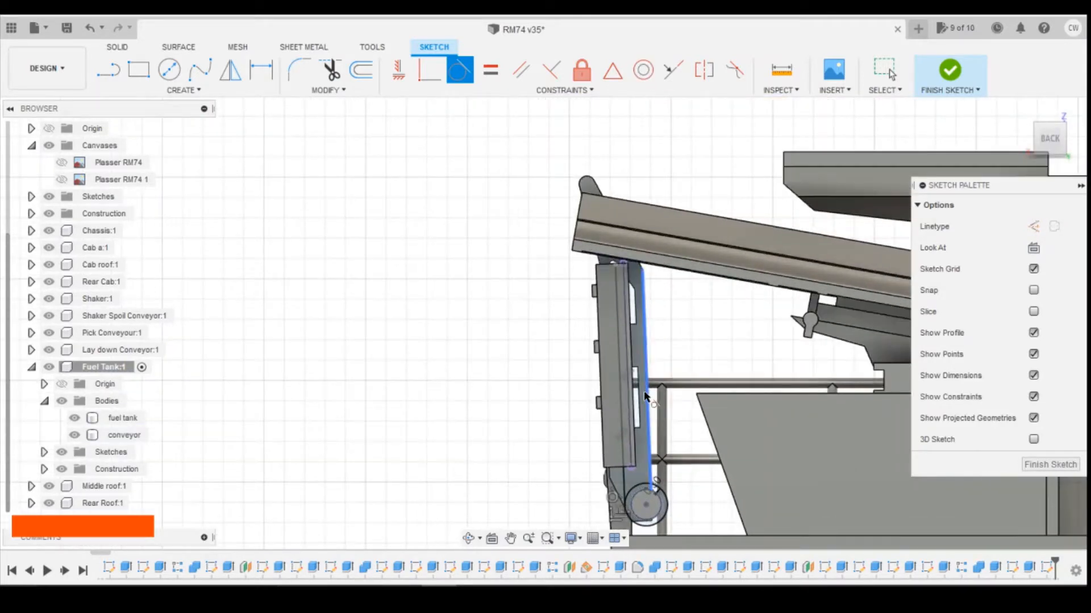
click(108, 70)
scroll(644, 528, up, 2)
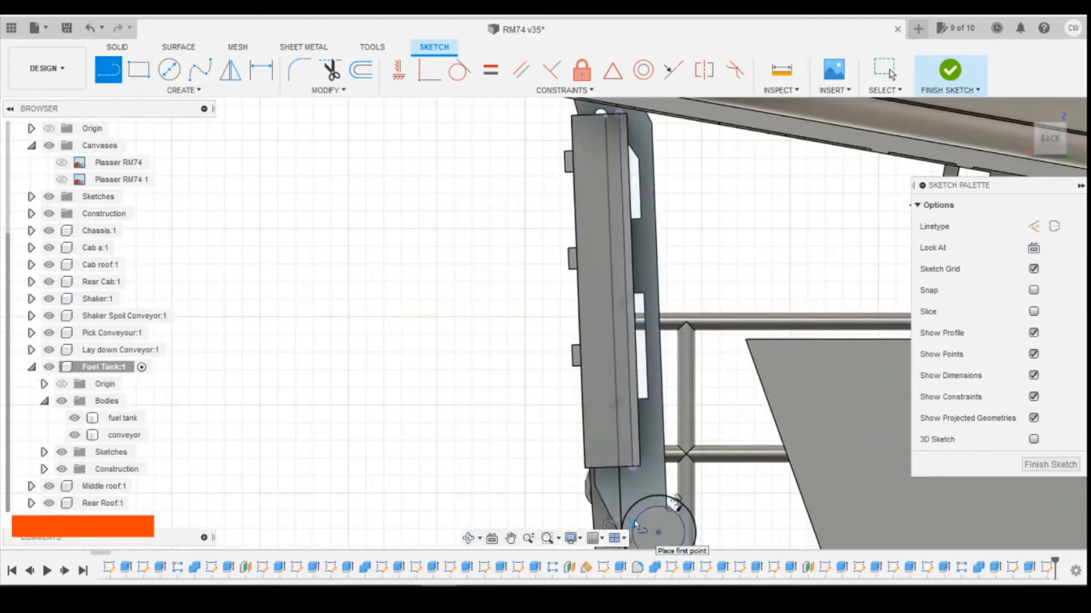
scroll(657, 218, down, 2)
scroll(629, 148, up, 2)
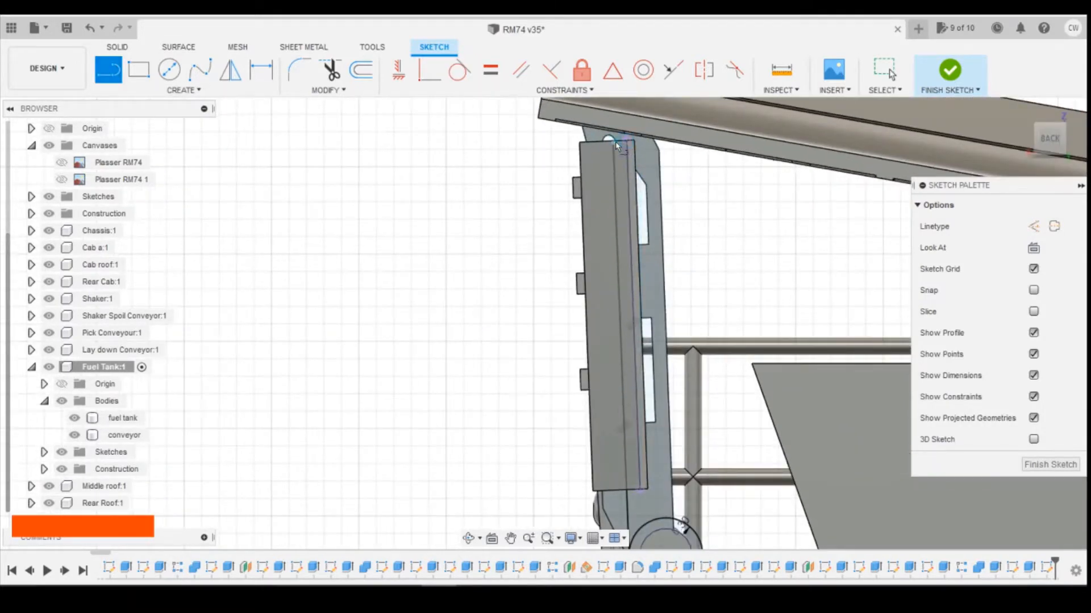
scroll(630, 147, up, 1)
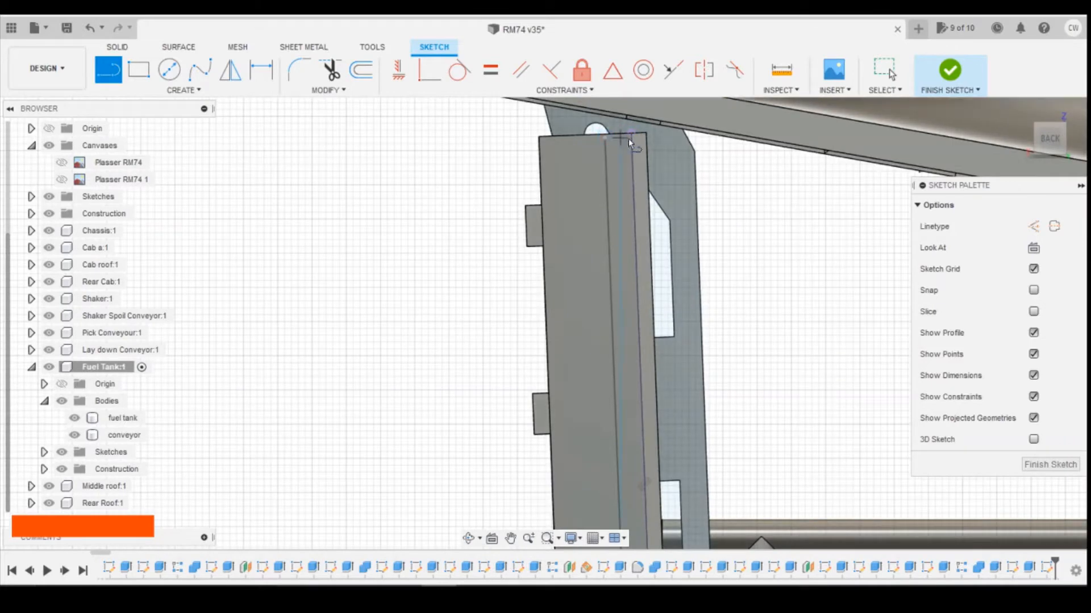
click(631, 139)
scroll(624, 148, down, 2)
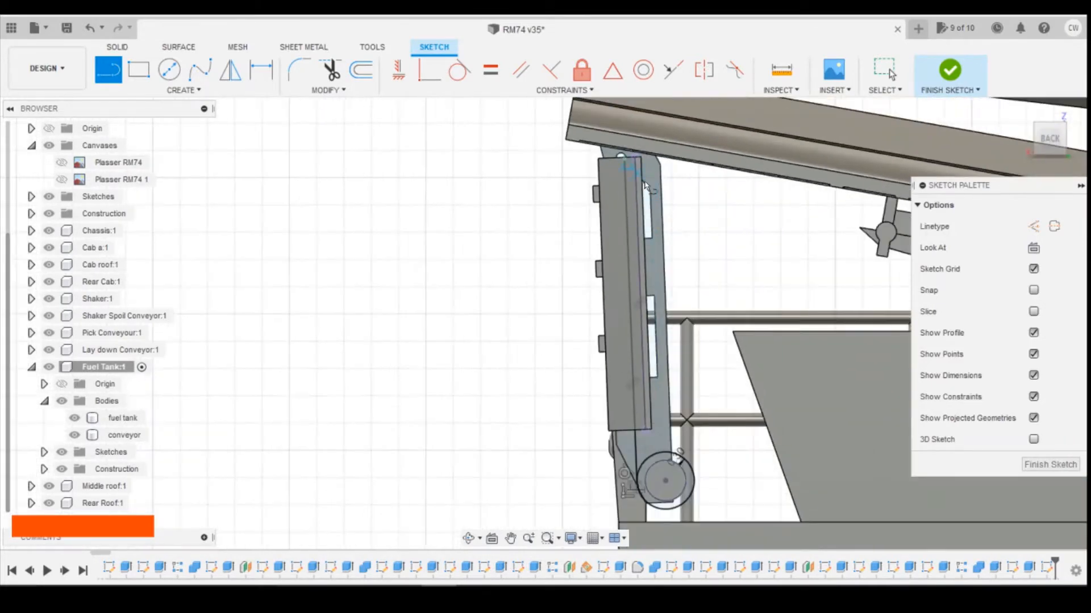
scroll(650, 451, up, 2)
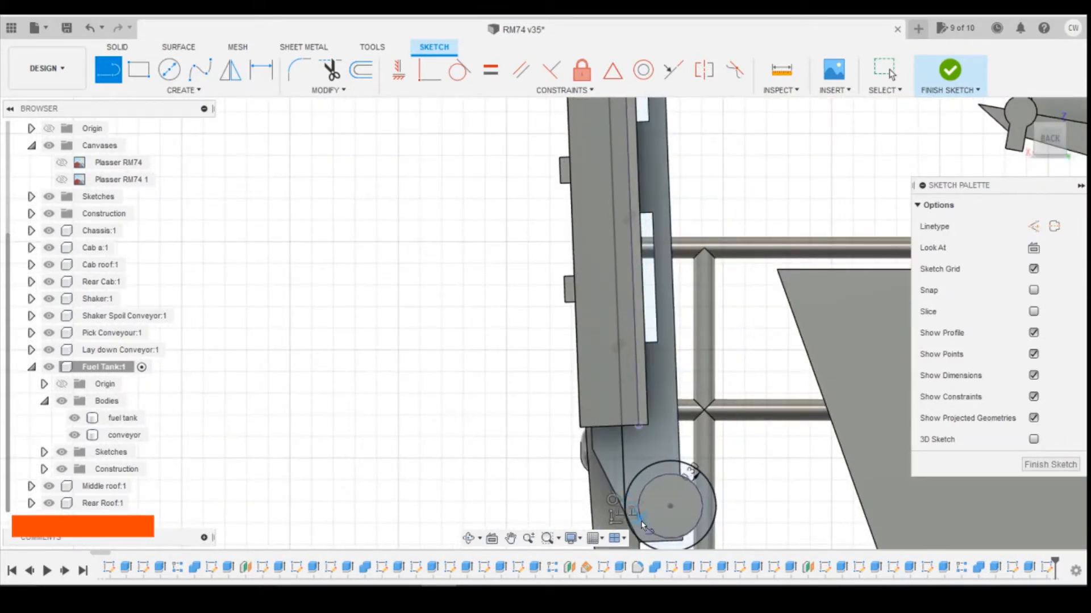
scroll(654, 301, down, 3)
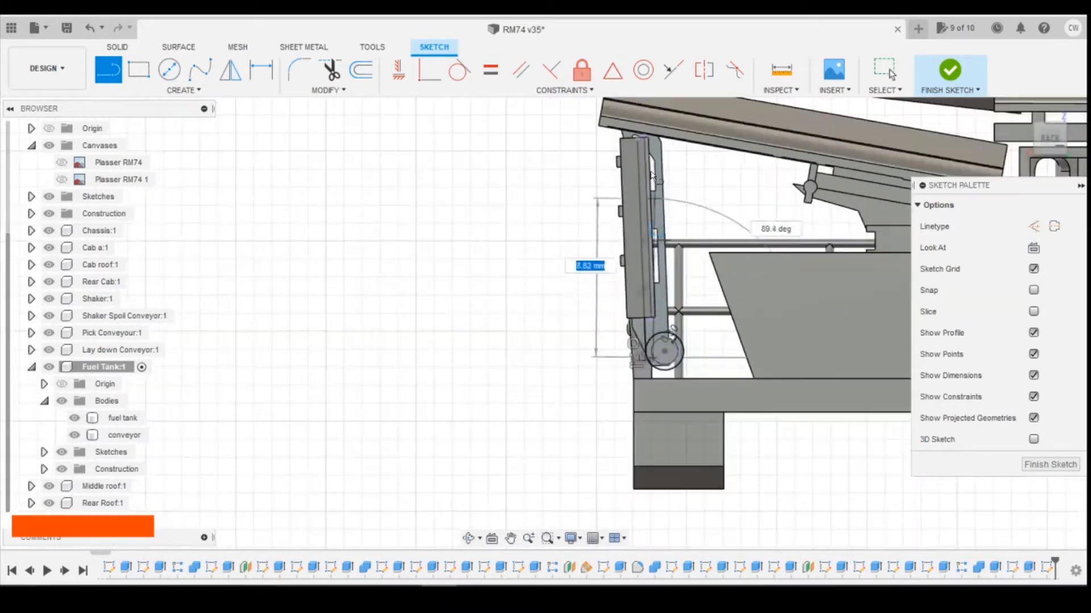
scroll(645, 128, up, 2)
click(643, 143)
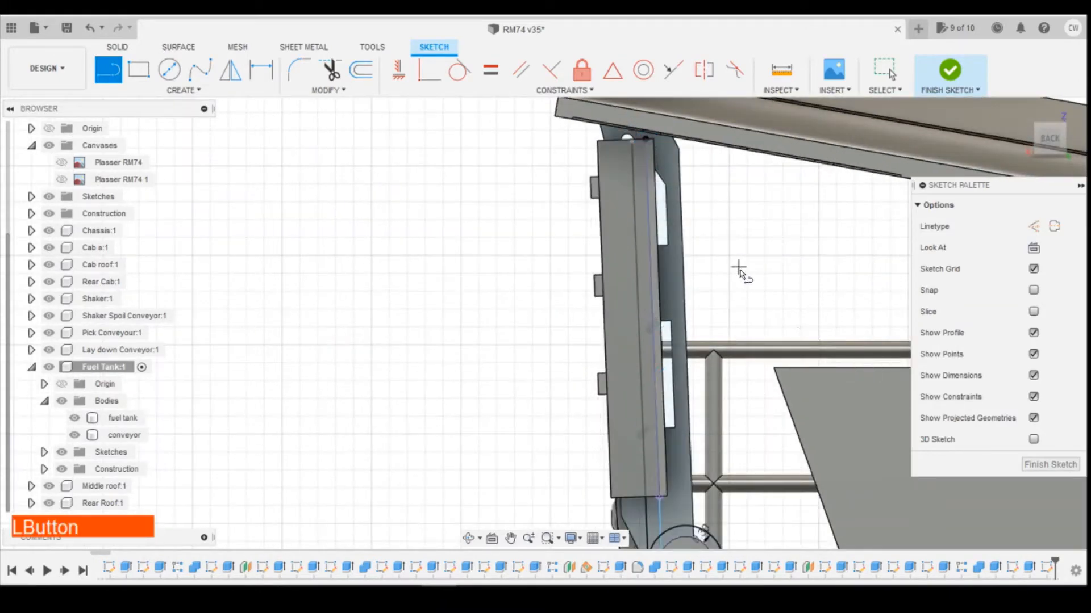
scroll(742, 268, down, 2)
scroll(723, 236, up, 2)
key(Escape)
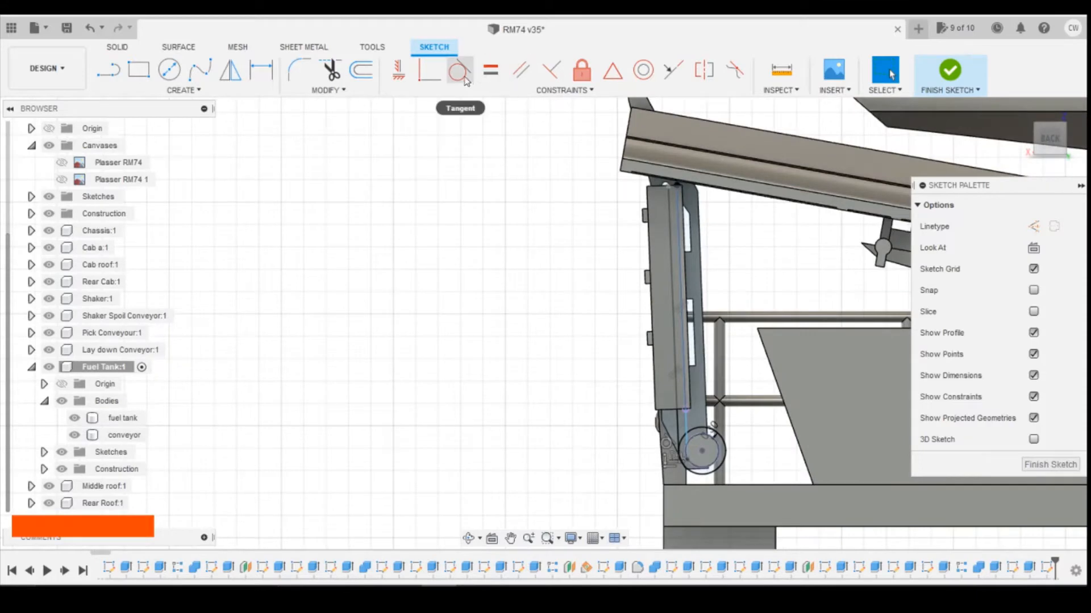
- Constrain the second line tangent to the cylinder's projected circle
click(459, 70)
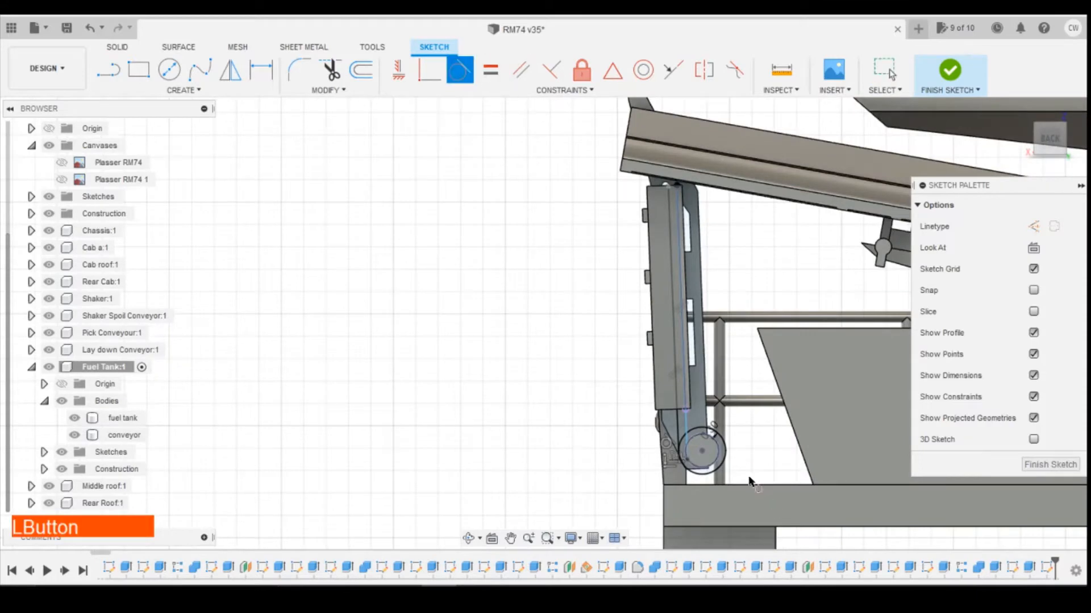
click(694, 468)
scroll(699, 398, down, 2)
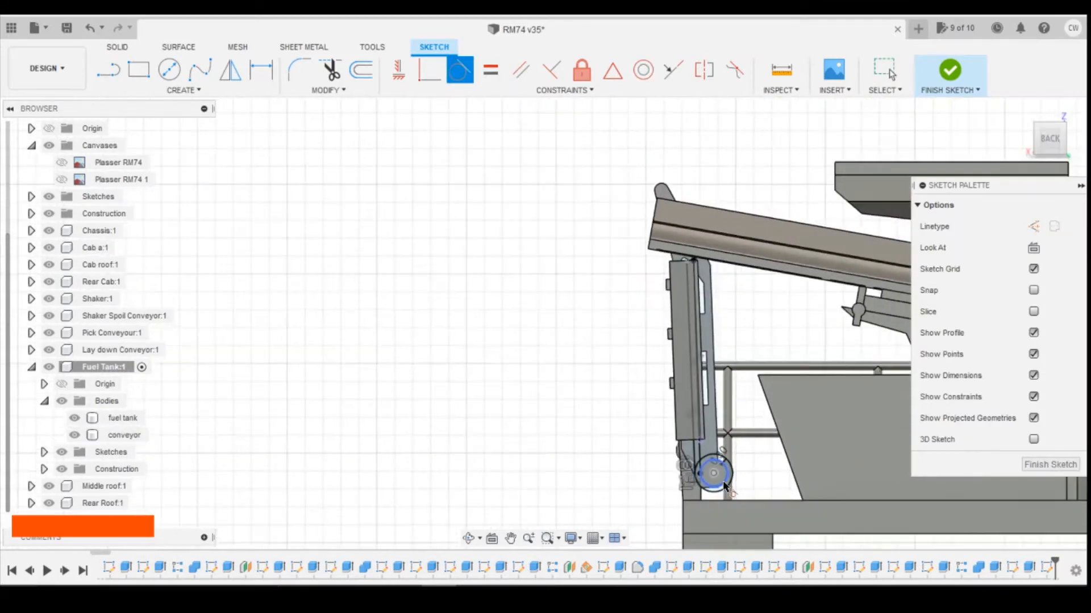
key(Escape)
- Slice the model at the sketch plane to expose the belt lines, and view the cylinder end from the back
scroll(690, 278, up, 3)
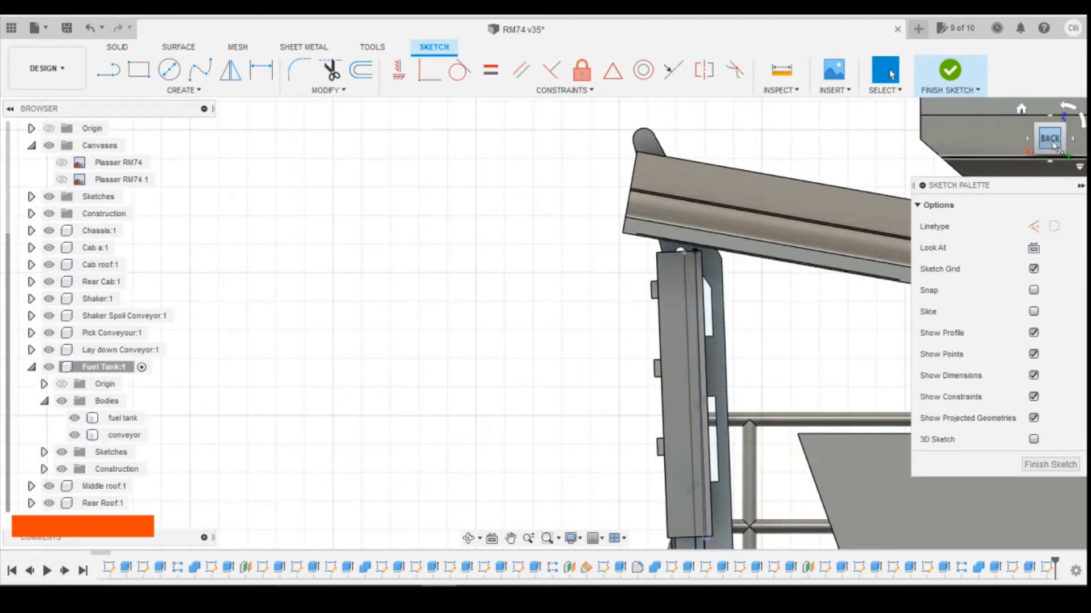
mouse_move(1056, 142)
mouse_down()
mouse_move(1080, 108)
mouse_move(1062, 117)
mouse_up()
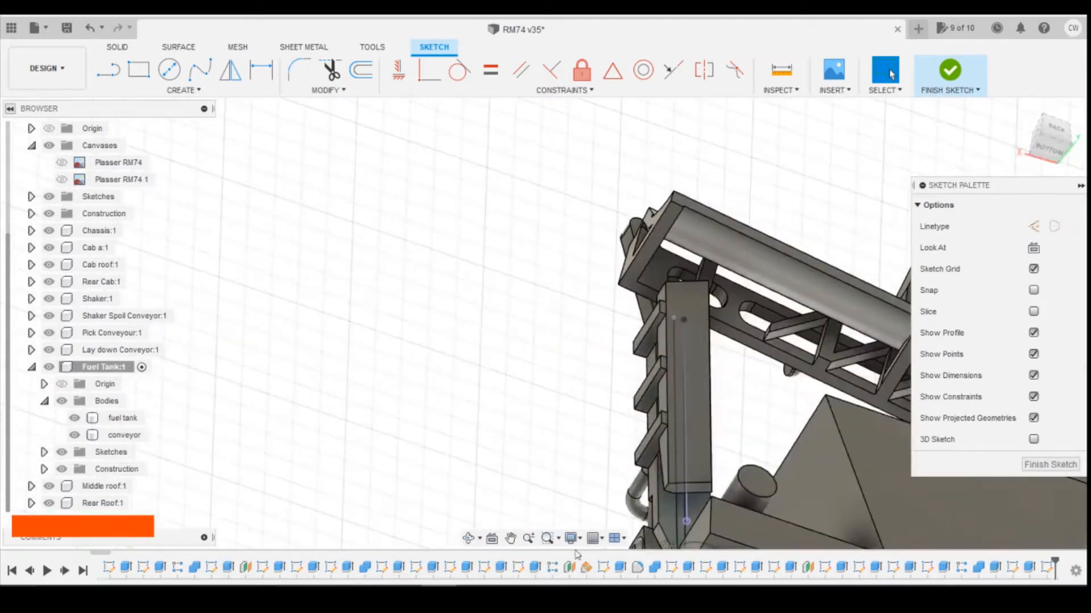
scroll(683, 518, up, 5)
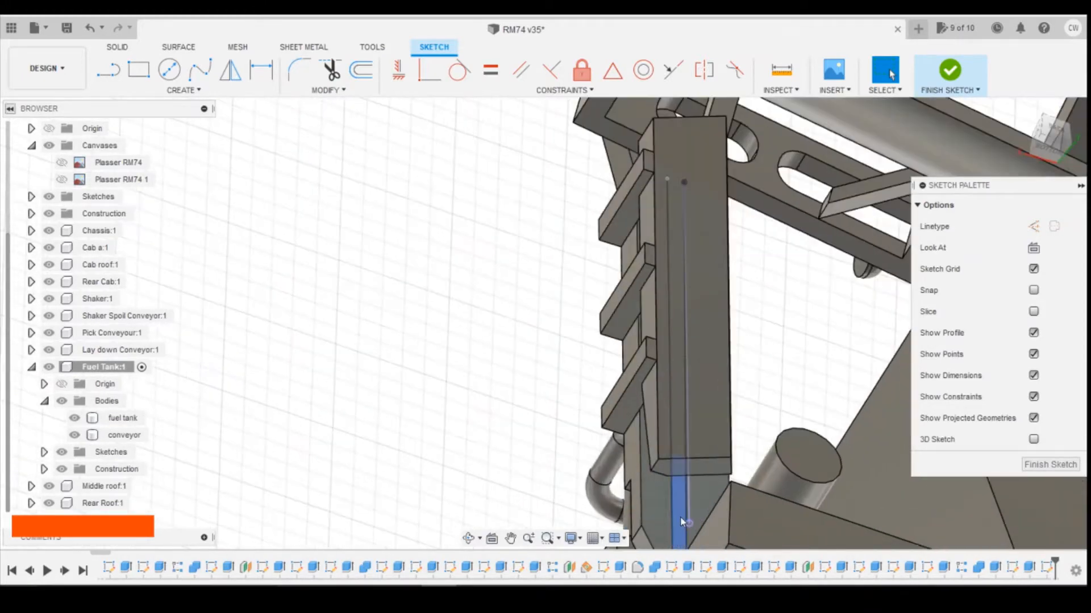
mouse_move(1062, 132)
mouse_down()
mouse_move(1026, 148)
mouse_move(1058, 134)
mouse_move(1053, 148)
mouse_up()
click(1033, 312)
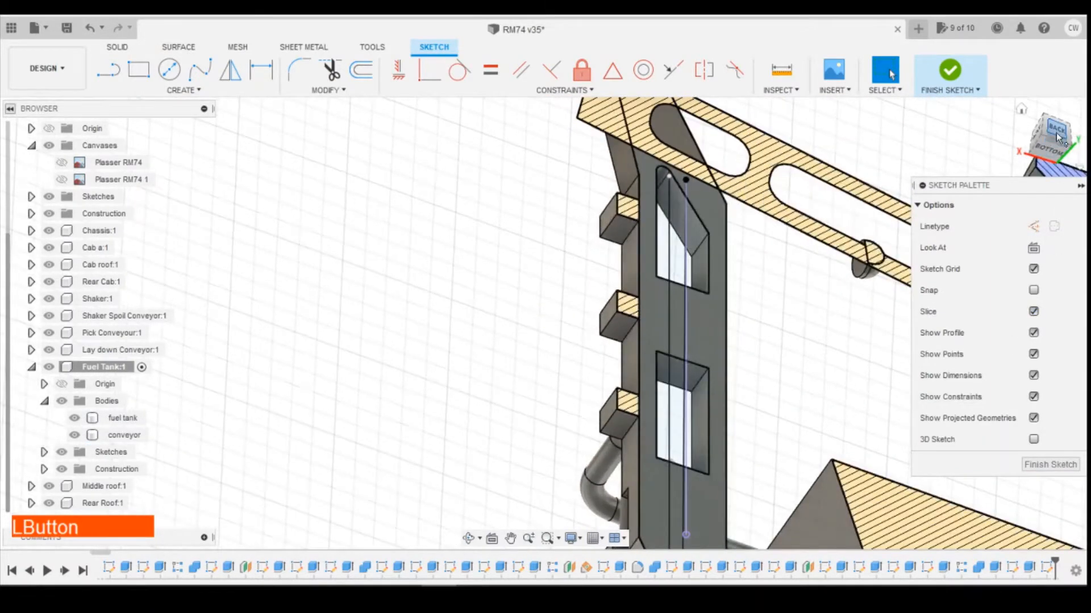
click(1056, 137)
scroll(795, 236, down, 3)
scroll(761, 426, up, 5)
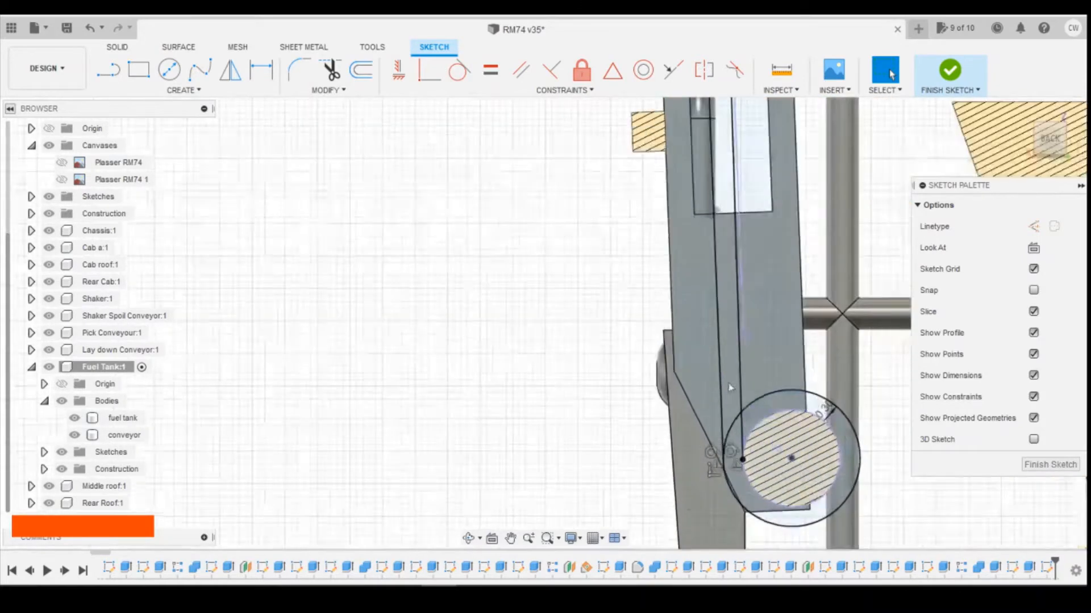
- Try to select the belt profiles around the lower roller and up the conveyor, and leave the sketch
shift+click(730, 357)
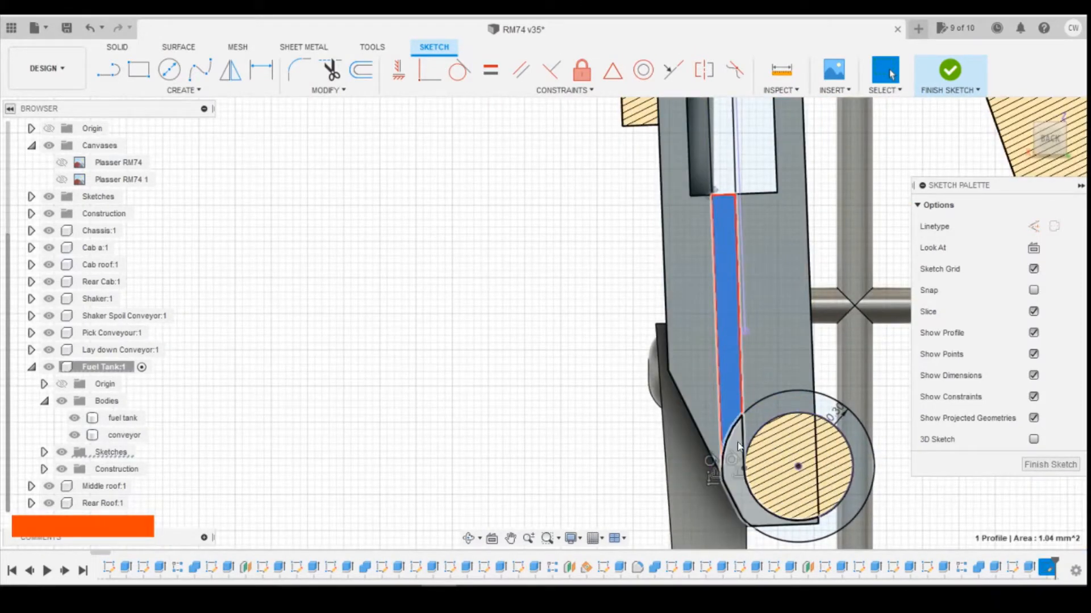
shift+click(739, 446)
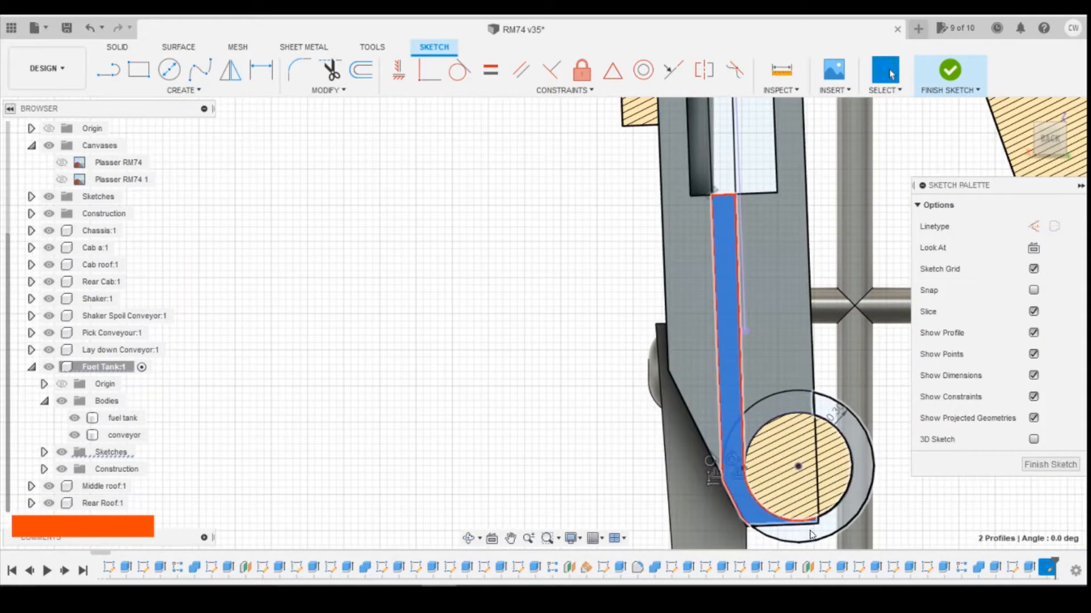
shift+click(812, 534)
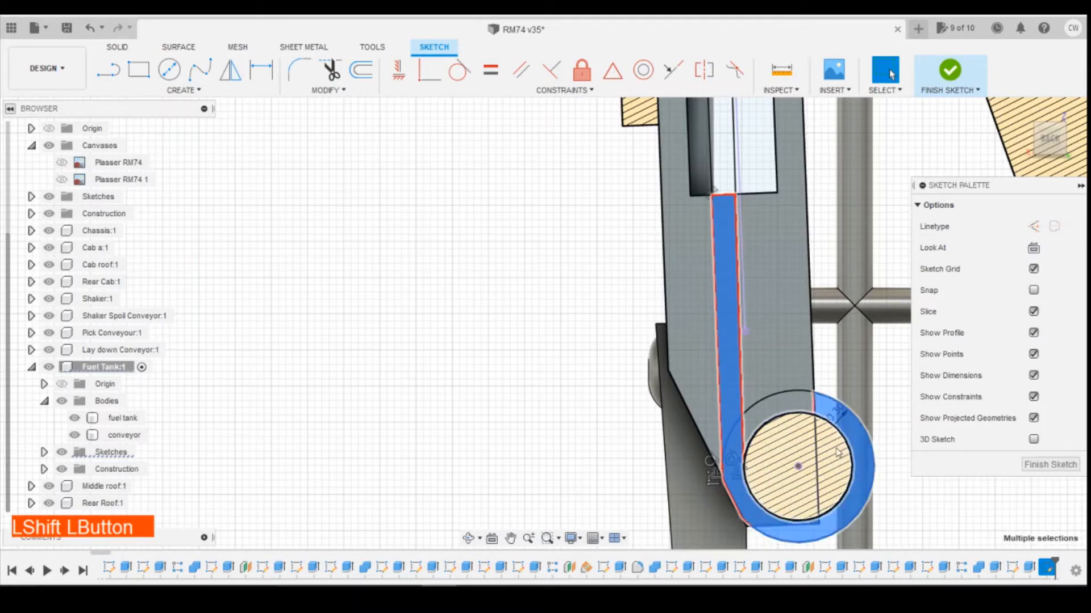
shift+click(808, 406)
scroll(914, 491, down, 3)
scroll(823, 219, up, 3)
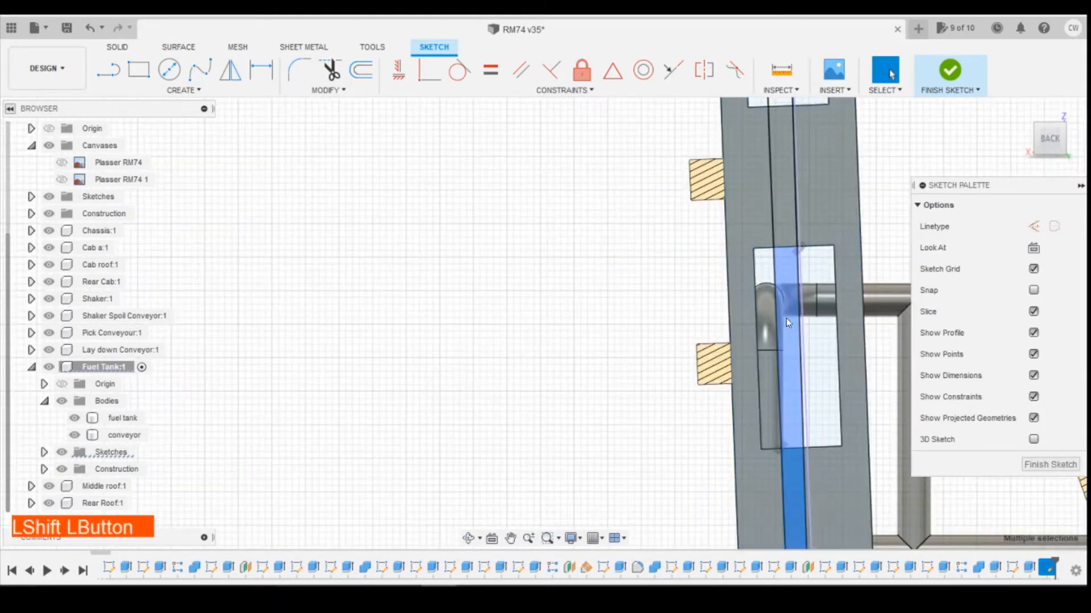
shift+click(787, 323)
shift+click(784, 212)
scroll(844, 526, down, 3)
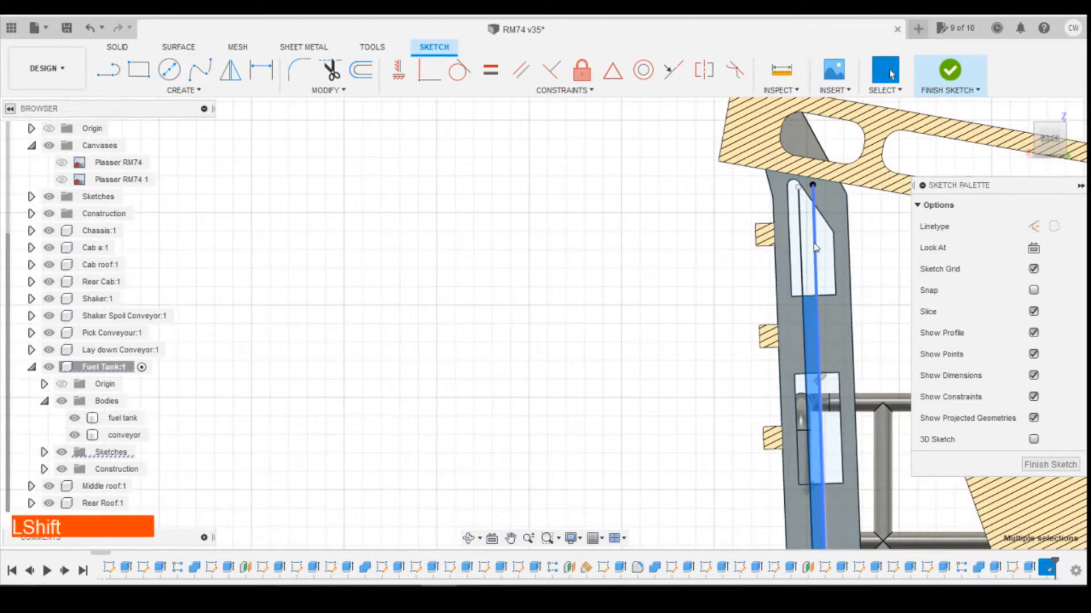
click(1050, 465)
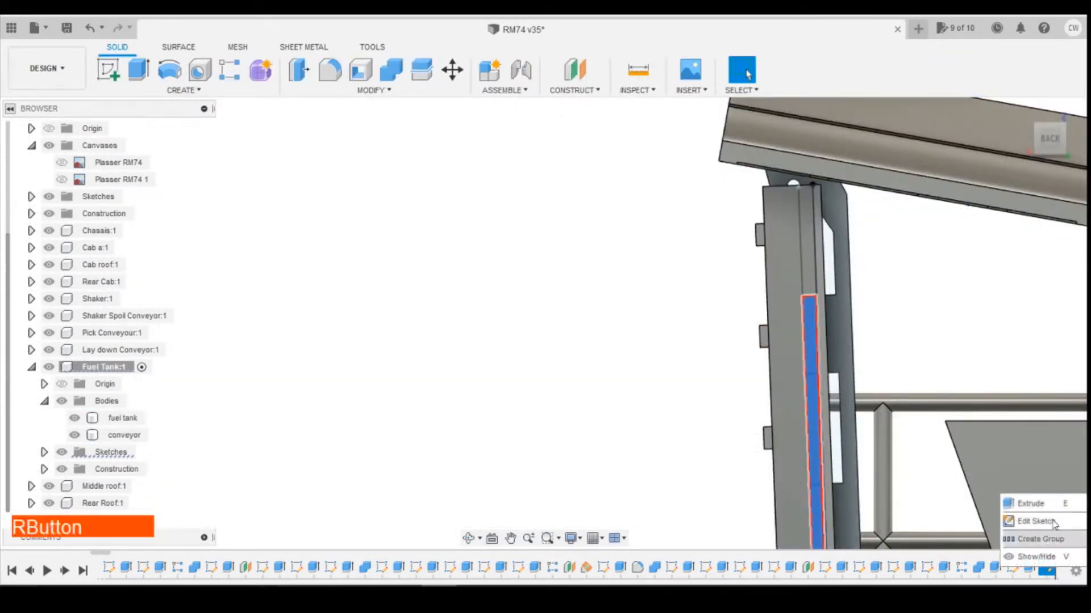
- Reopen the belt sketch and draw a short line joining the upper ends of the two long belt lines
right_click(1049, 568)
key(Escape)
right_click(1048, 569)
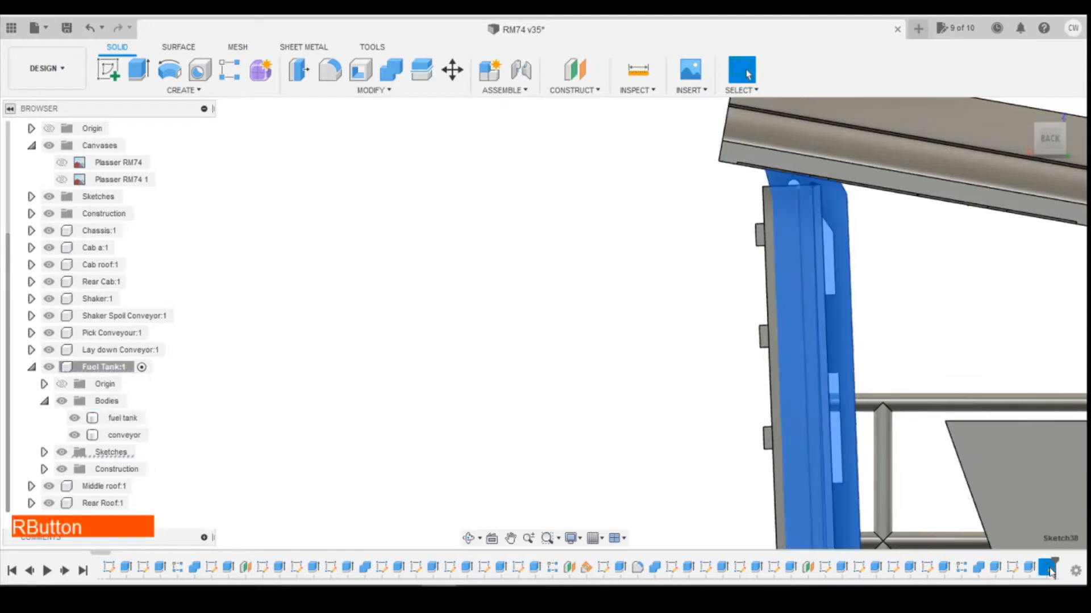
click(1018, 428)
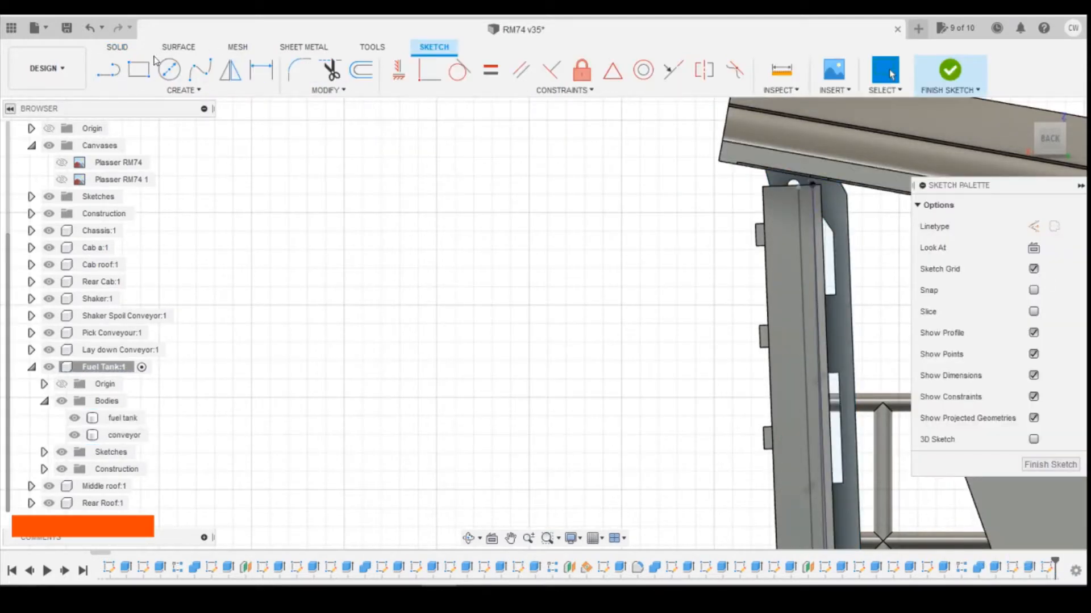
click(108, 69)
scroll(812, 184, up, 5)
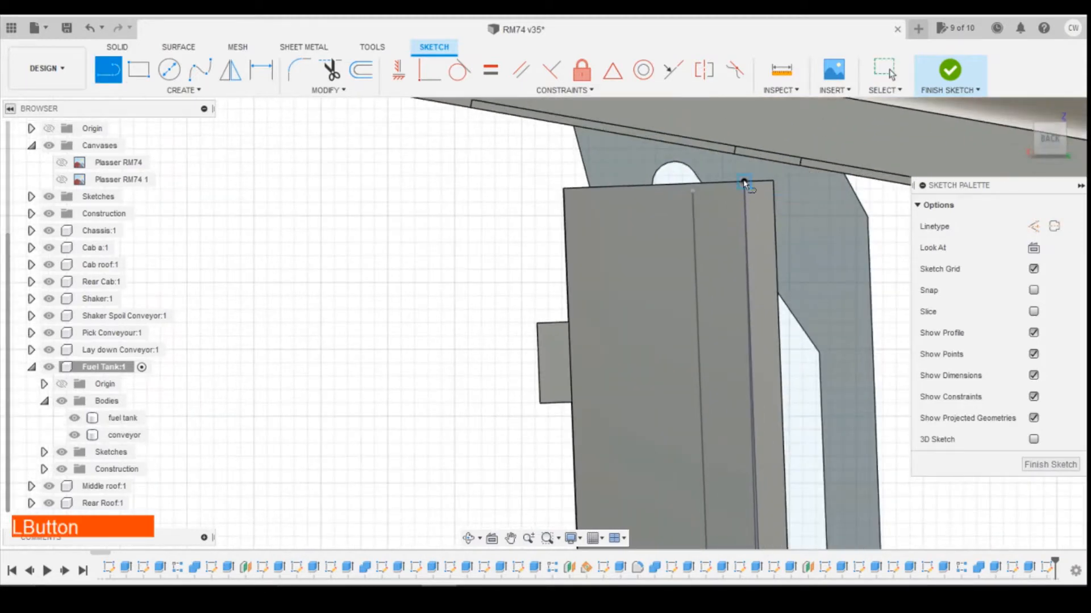
click(744, 183)
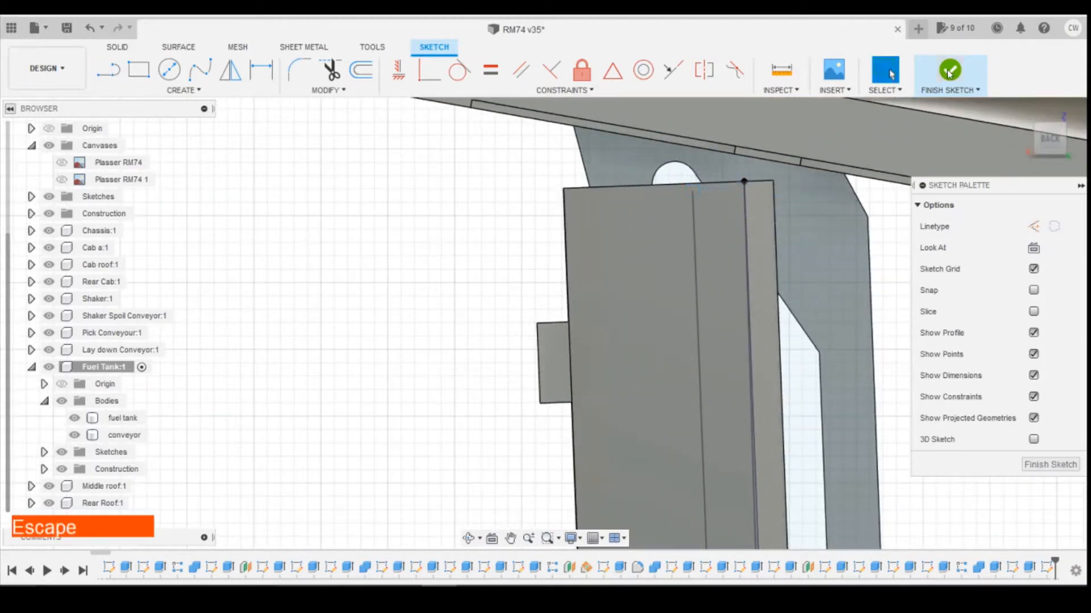
click(949, 71)
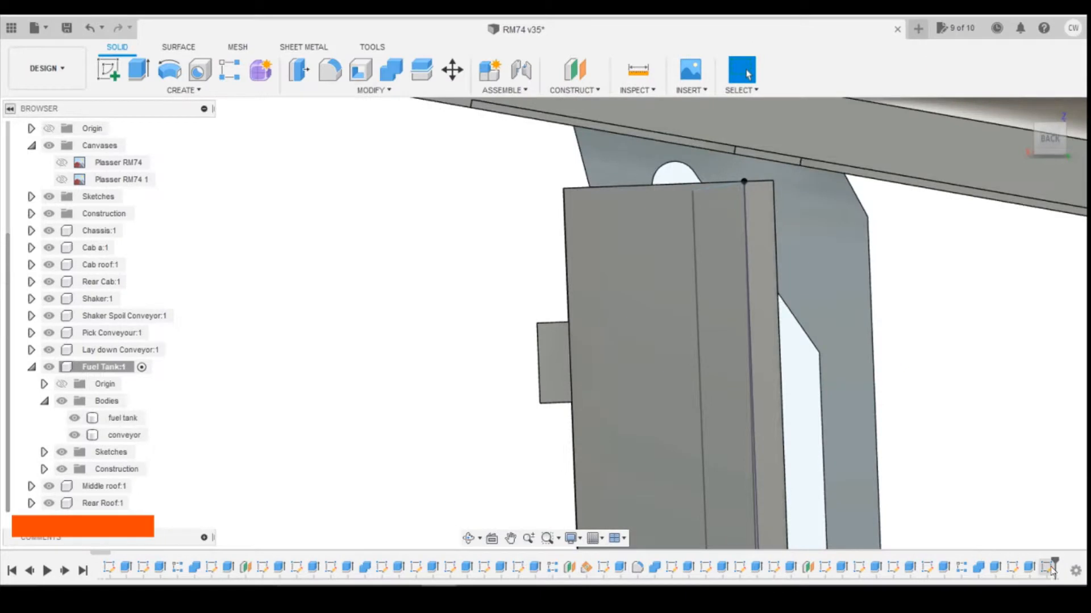
- Reopen the belt sketch and select the strip profiles between the two long lines, from the upper end towards the roller
right_click(1050, 568)
click(983, 421)
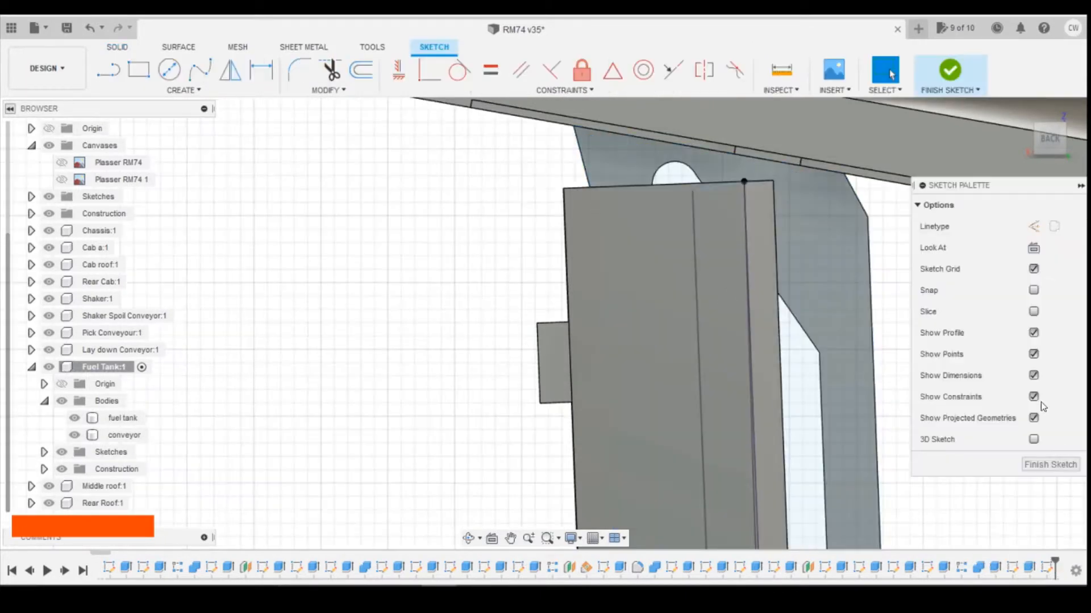
click(730, 274)
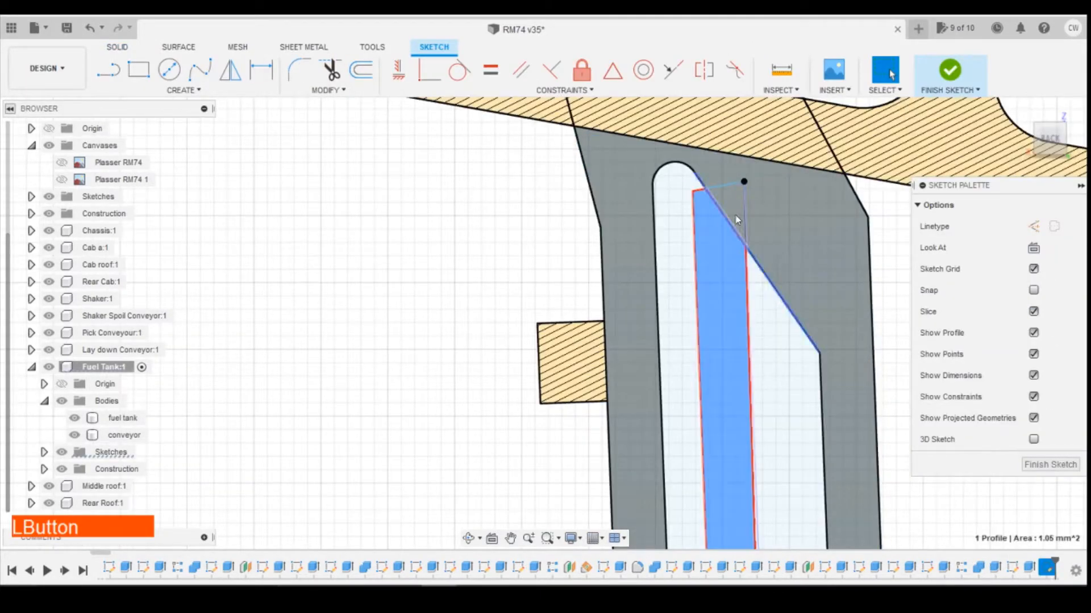
shift+click(734, 204)
scroll(756, 253, down, 3)
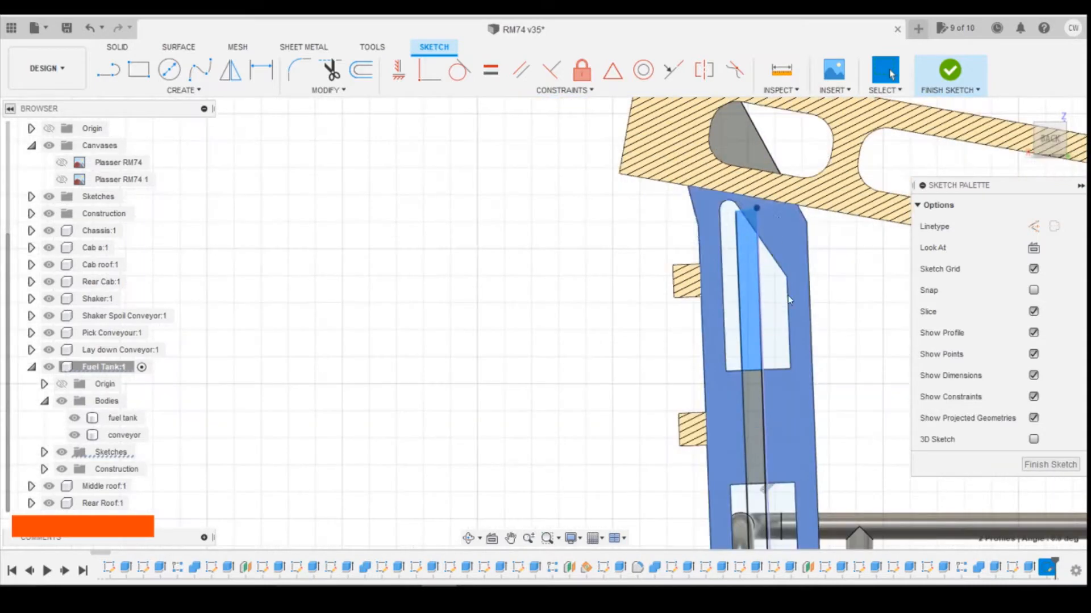
shift+click(755, 465)
scroll(762, 511, down, 3)
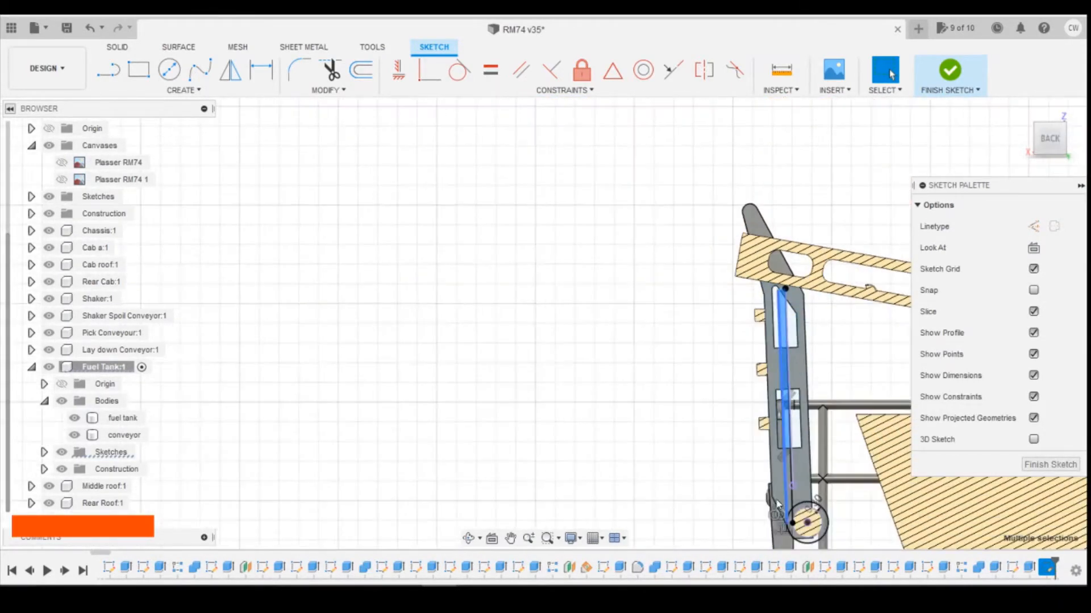
scroll(789, 463, up, 4)
shift+click(782, 465)
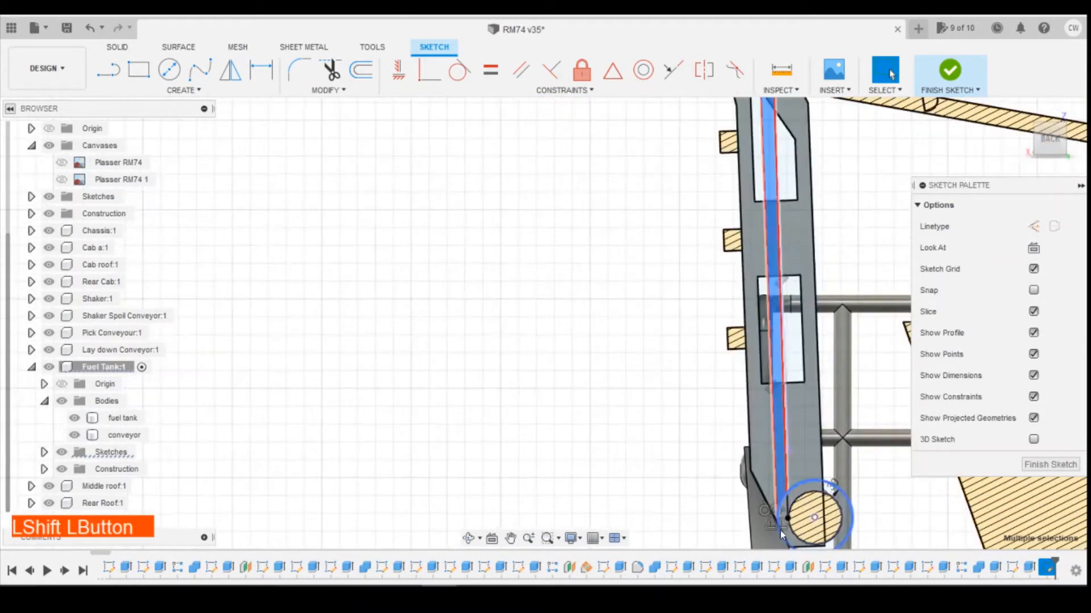
- Add the remaining profiles at the belt's lower end and the ring segments around the roller to the selection
scroll(803, 493, down, 3)
scroll(795, 449, up, 6)
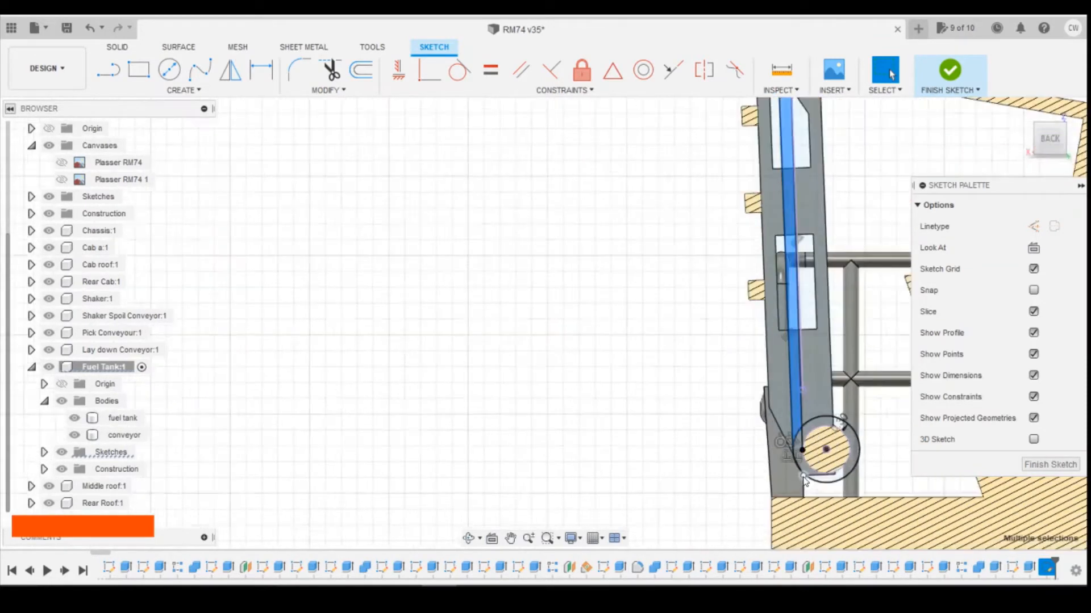
shift+click(794, 433)
shift+click(791, 429)
scroll(772, 430, up, 4)
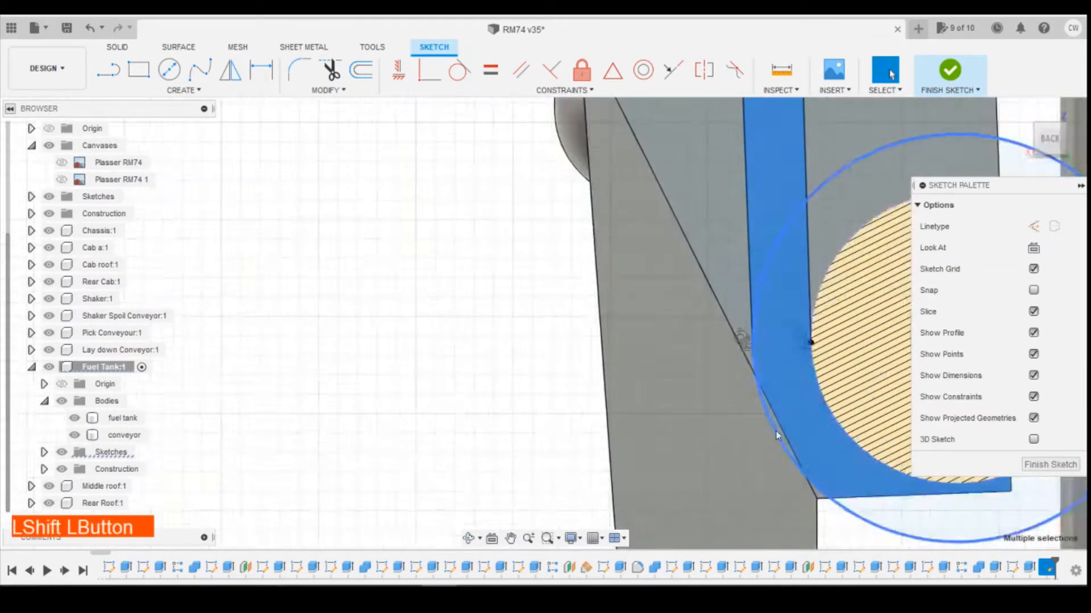
shift+click(784, 445)
scroll(730, 454, down, 3)
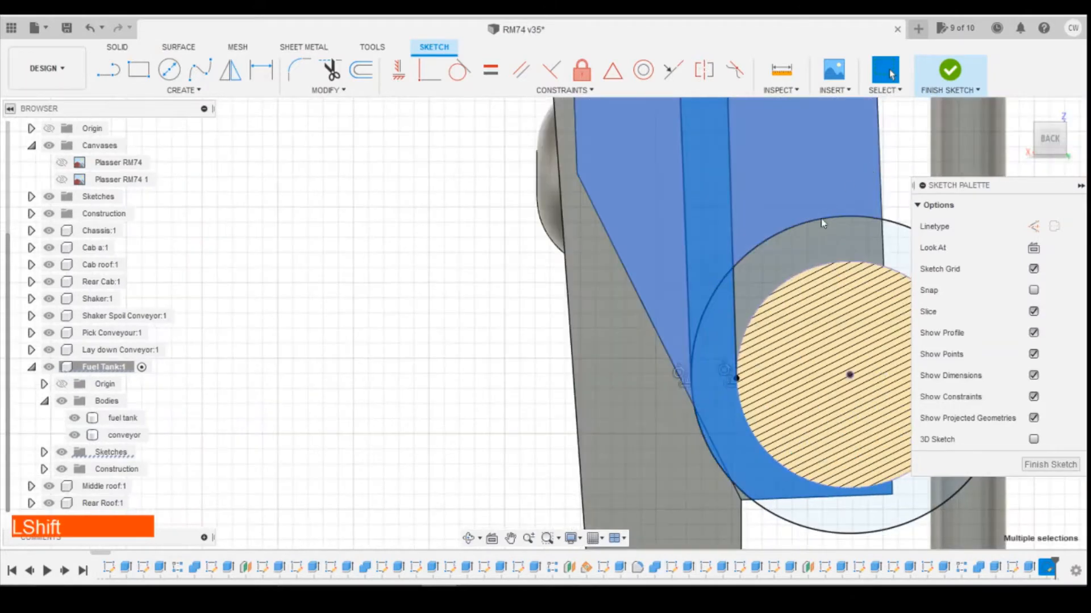
shift+click(823, 243)
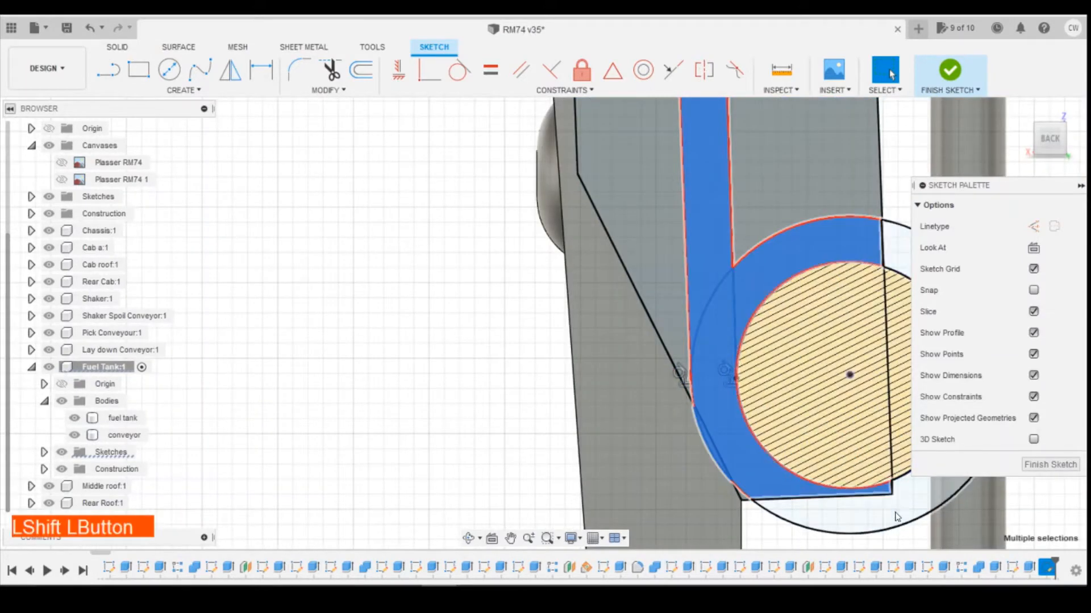
shift+click(896, 517)
- Extrude the selected belt profiles 6 mm across the conveyor, using the Join operation
right_click(815, 243)
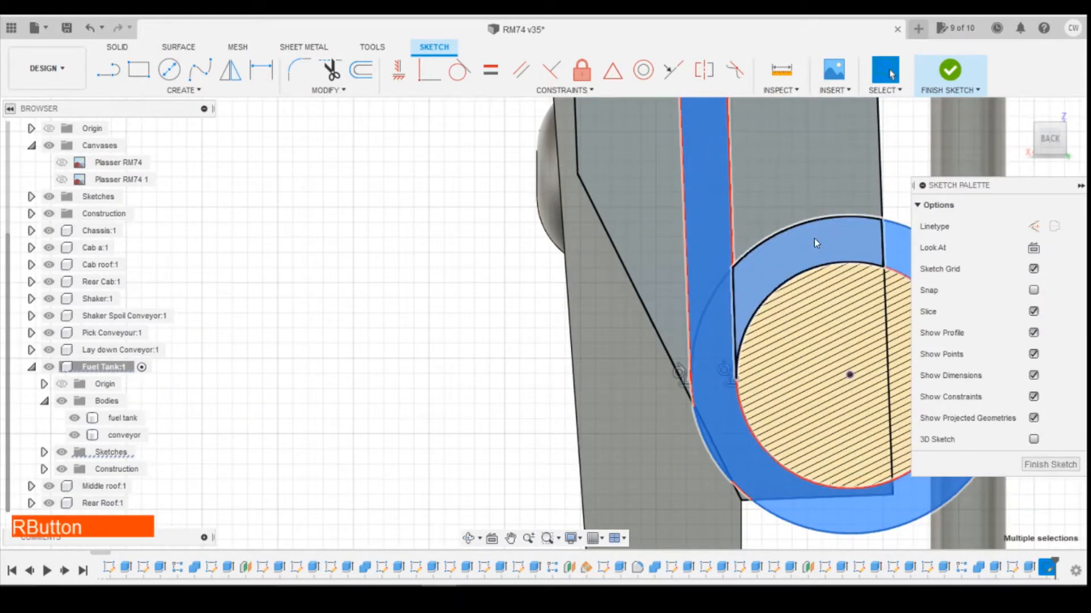
click(787, 298)
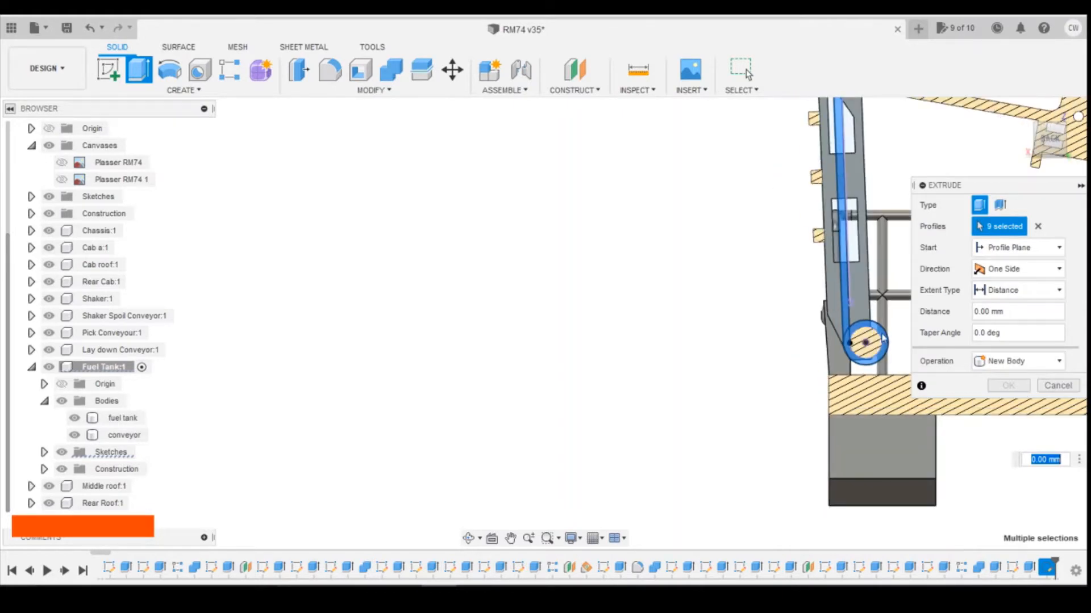
click(1050, 138)
drag(1058, 152, 1005, 155)
drag(814, 314, 869, 325)
click(1060, 363)
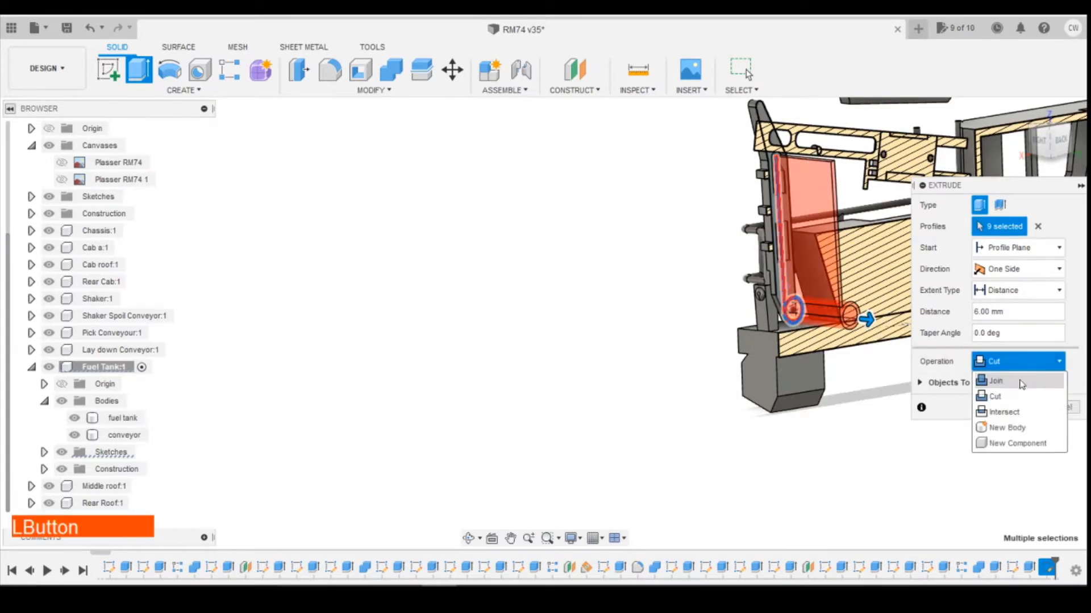
click(1019, 378)
click(1008, 385)
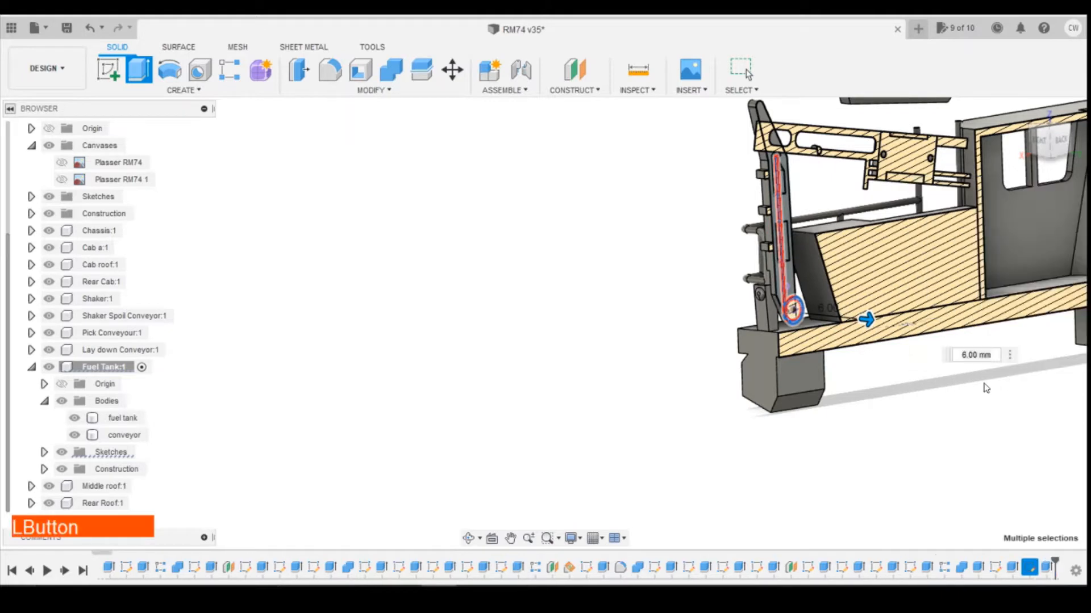
- Edit the belt extrusion and set its distance to 4.5 mm
scroll(864, 315, up, 8)
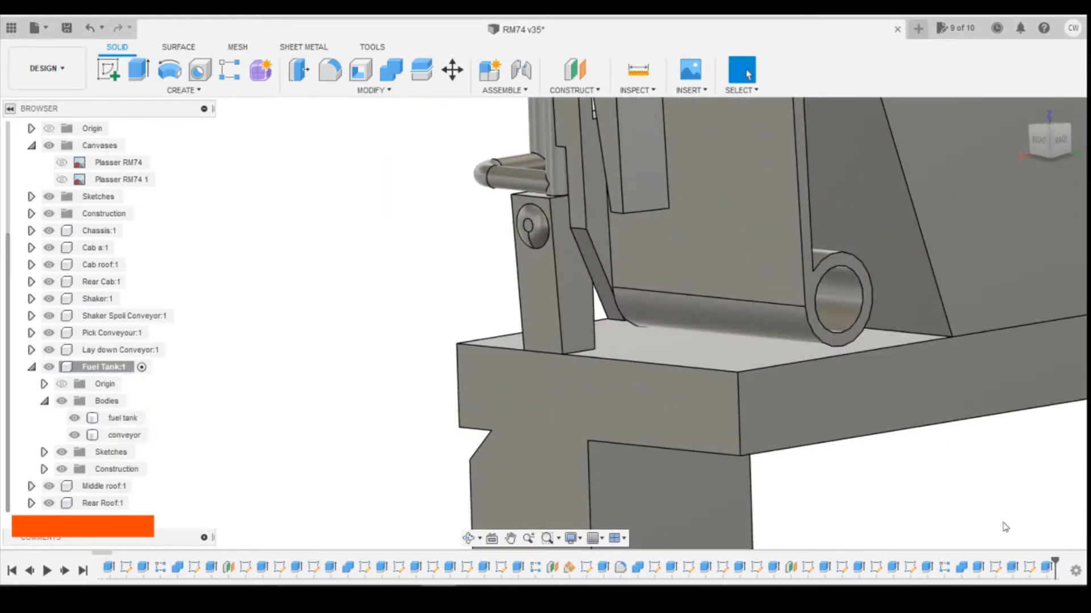
right_click(1046, 568)
click(1019, 426)
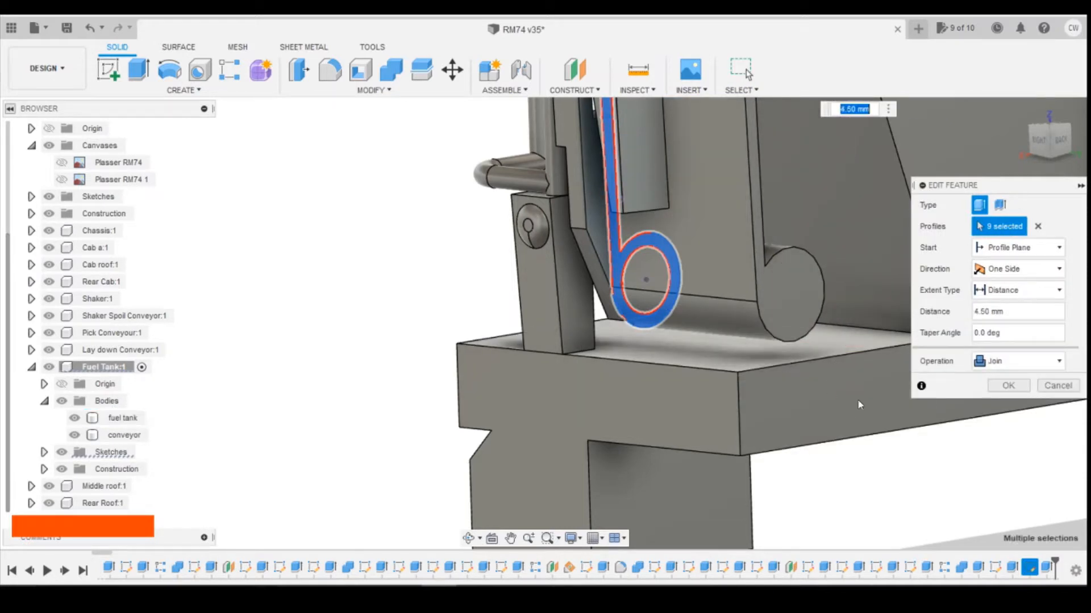
click(1017, 388)
- Examine the reference photo of the machine in the photo viewer, and return to the model to compare the conveyor end
scroll(989, 441, down, 3)
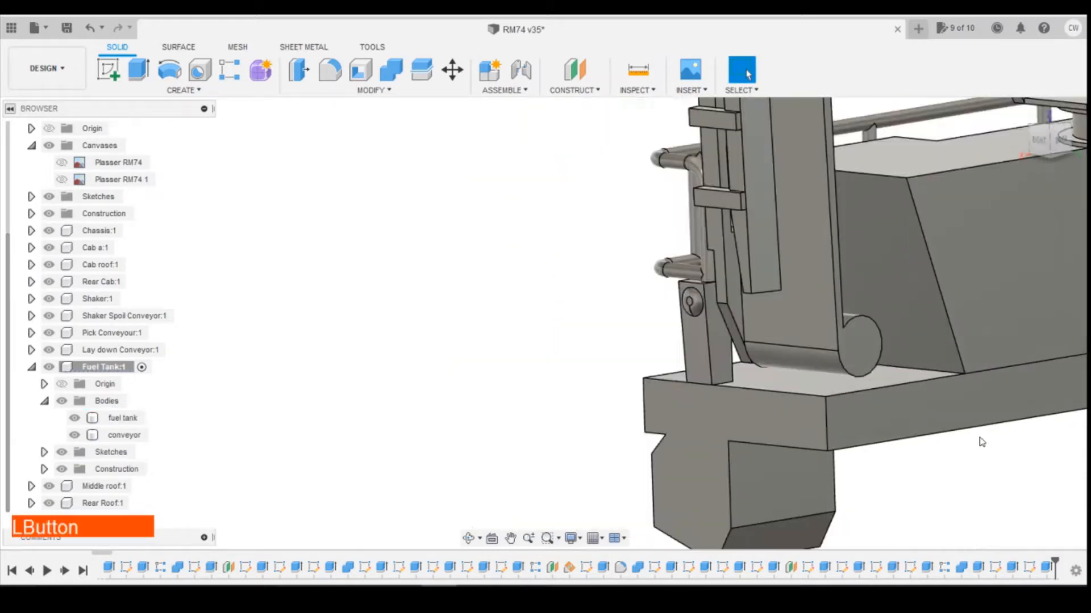
mouse_move(1060, 150)
mouse_down()
mouse_move(1068, 142)
mouse_move(1051, 145)
mouse_move(1079, 149)
mouse_move(1058, 148)
mouse_up()
click(533, 497)
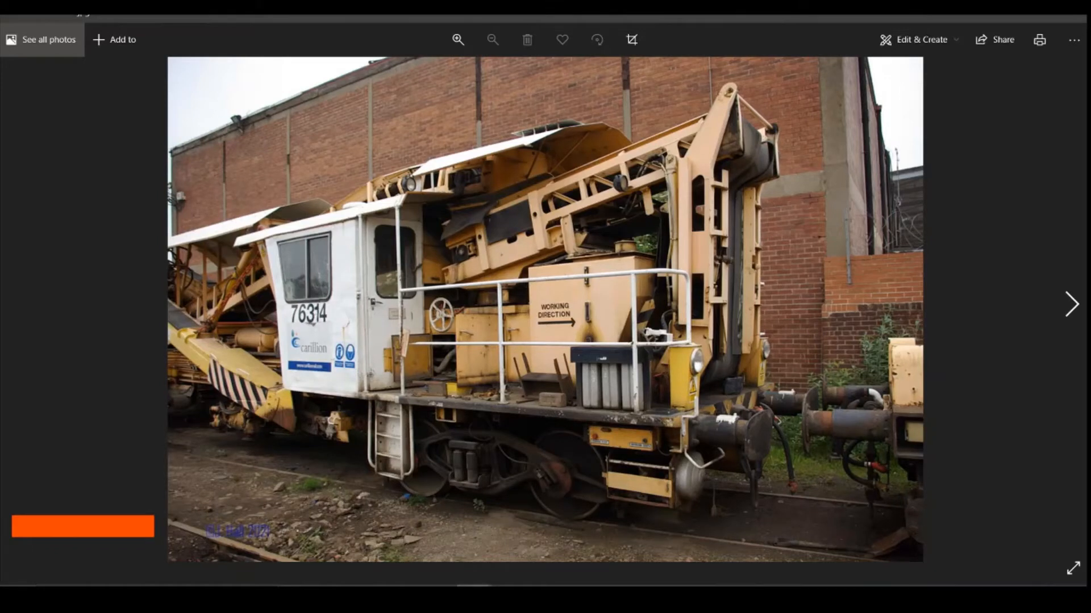
click(474, 595)
click(542, 543)
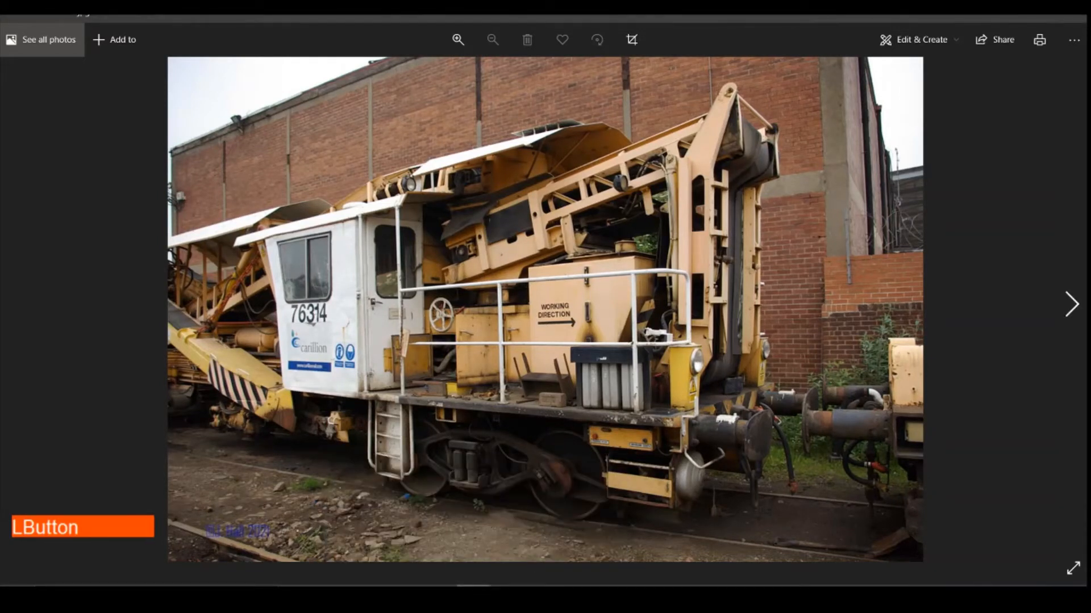
click(438, 595)
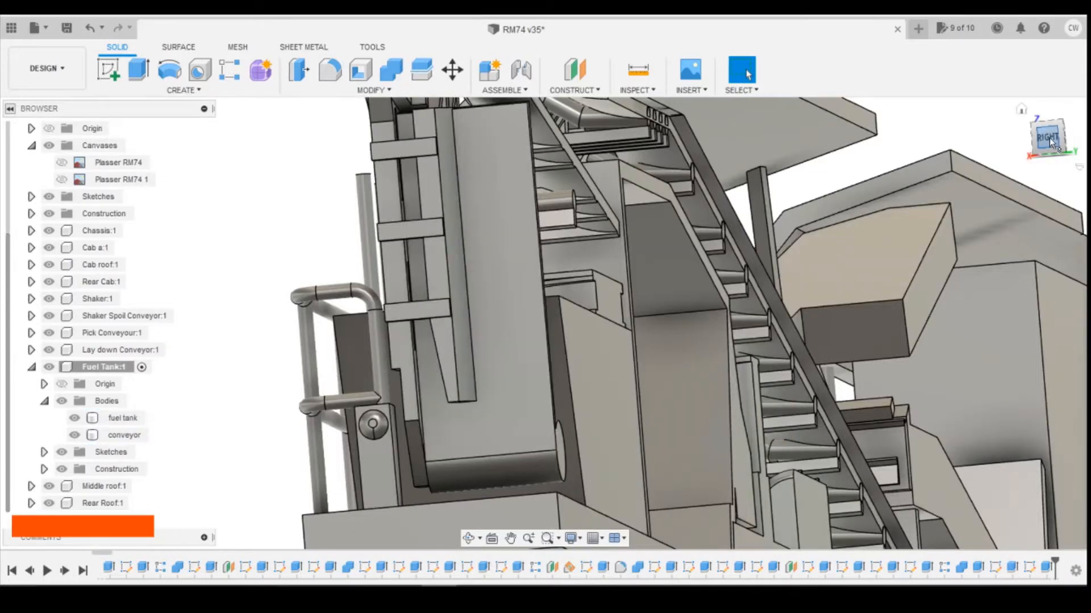
mouse_move(1042, 136)
mouse_down()
mouse_move(1020, 128)
mouse_move(1027, 117)
mouse_move(1044, 140)
mouse_up()
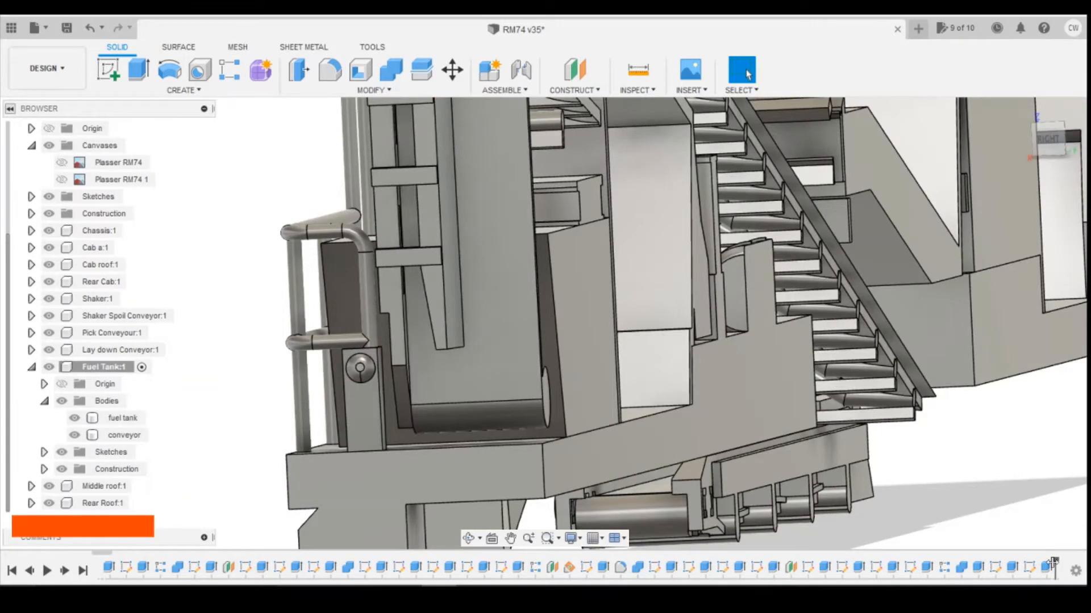
- Roll the history back before the belt sketch and create a plane offset 1.5 mm from the upright conveyor's side face
drag(1055, 561, 1020, 563)
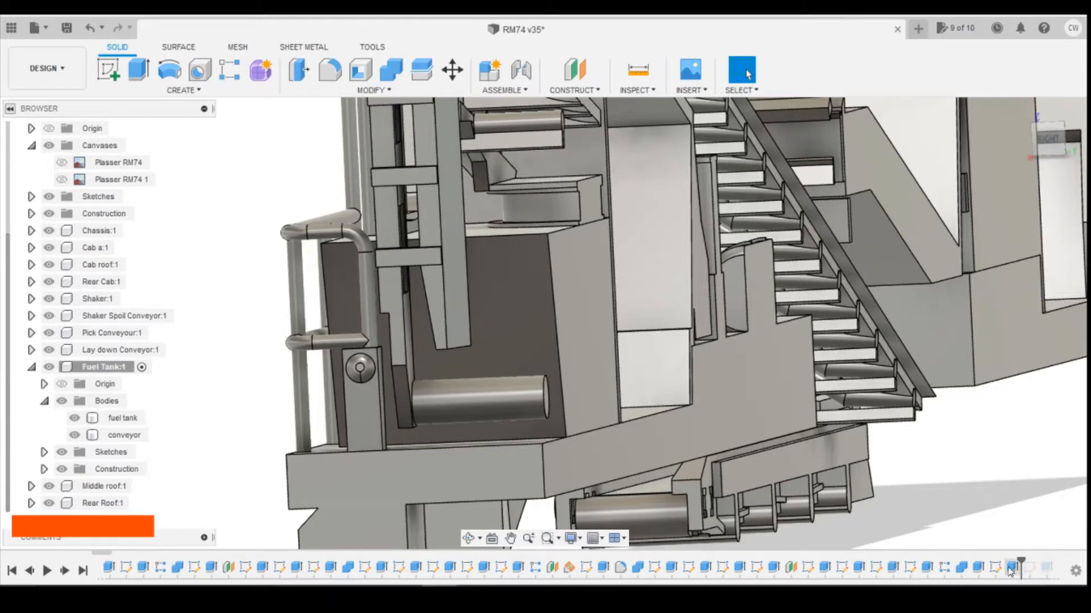
key(Escape)
click(580, 78)
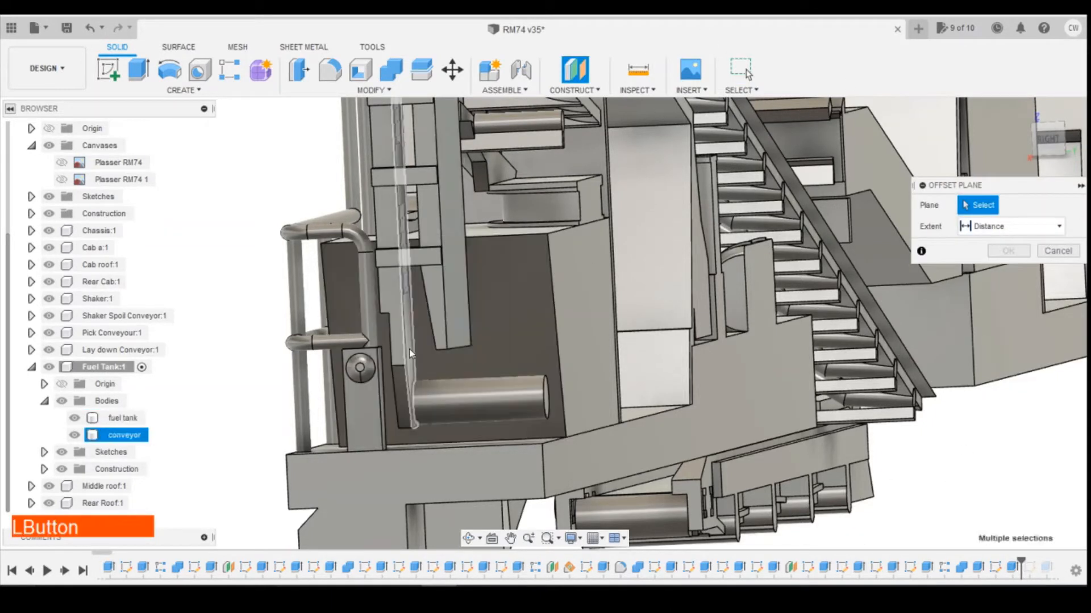
click(410, 355)
drag(415, 237, 445, 236)
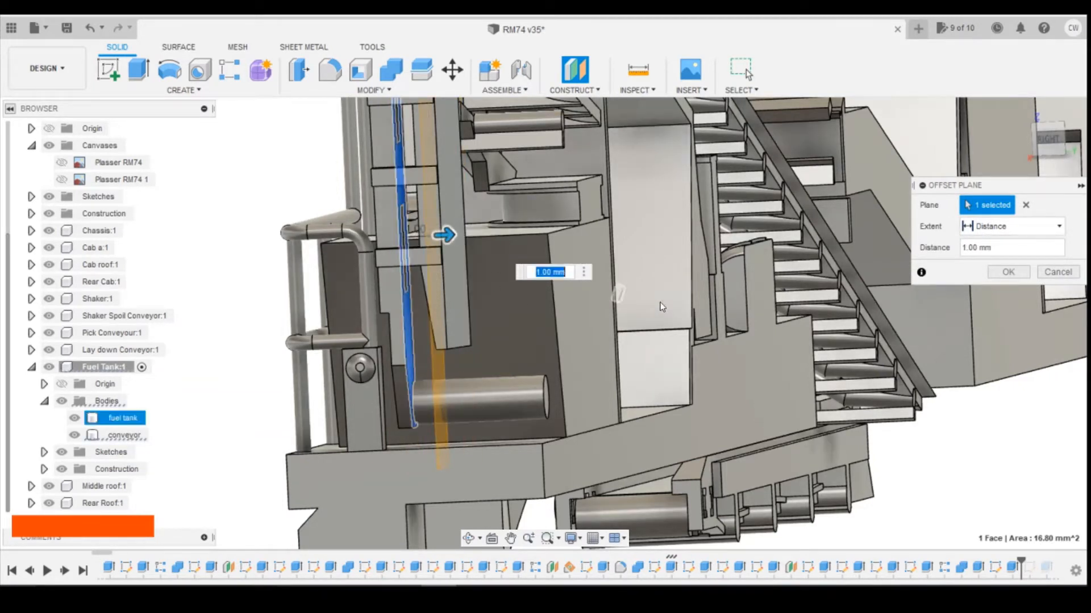
text(1.5)
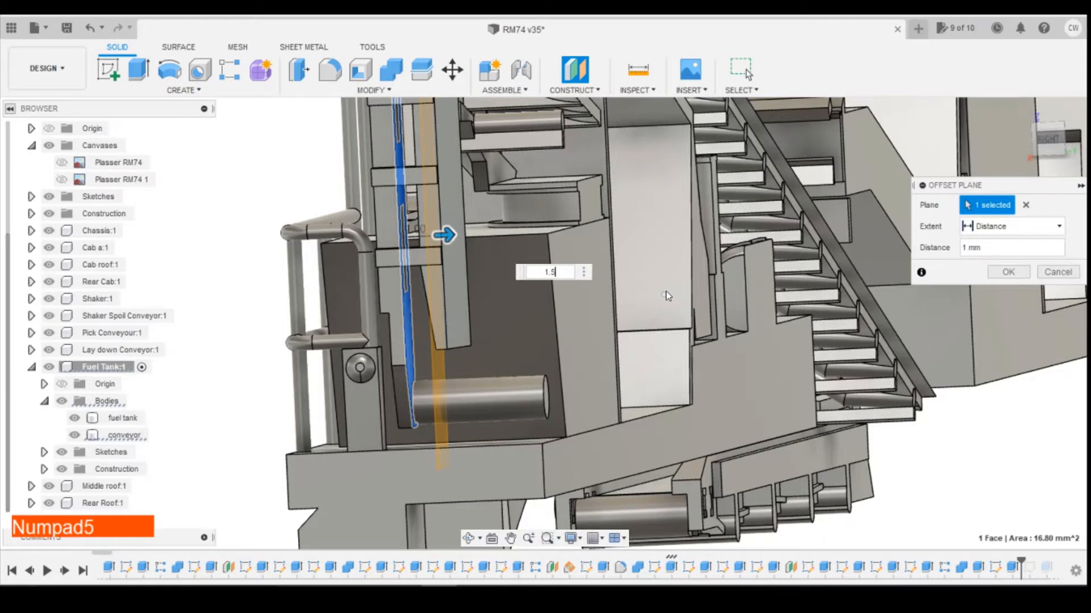
key(Return)
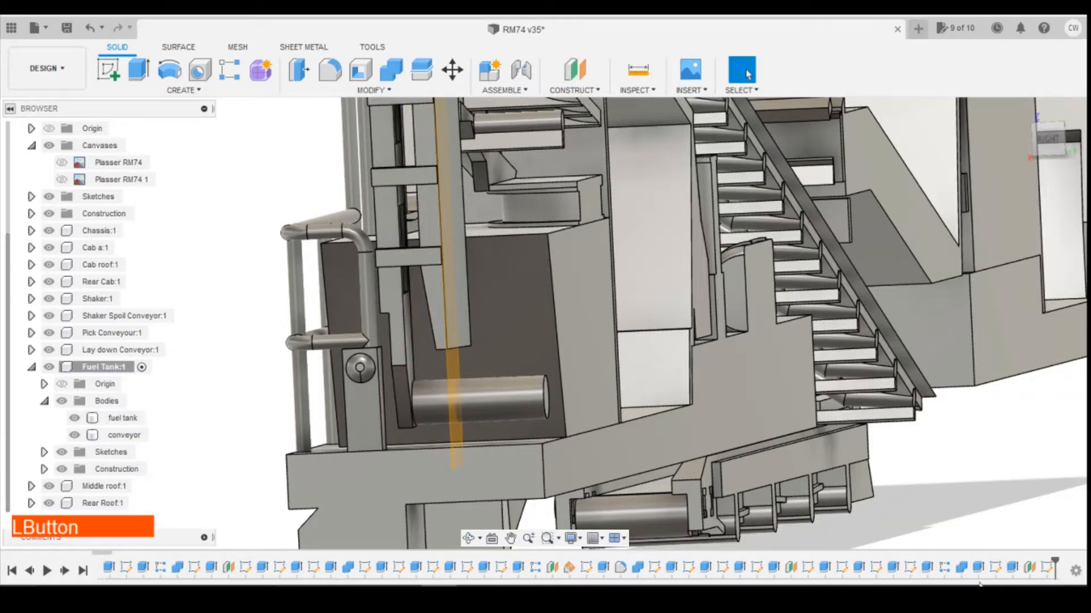
- Redefine the belt sketch onto the new offset plane and roll the history forward past the belt extrusion
right_click(1046, 567)
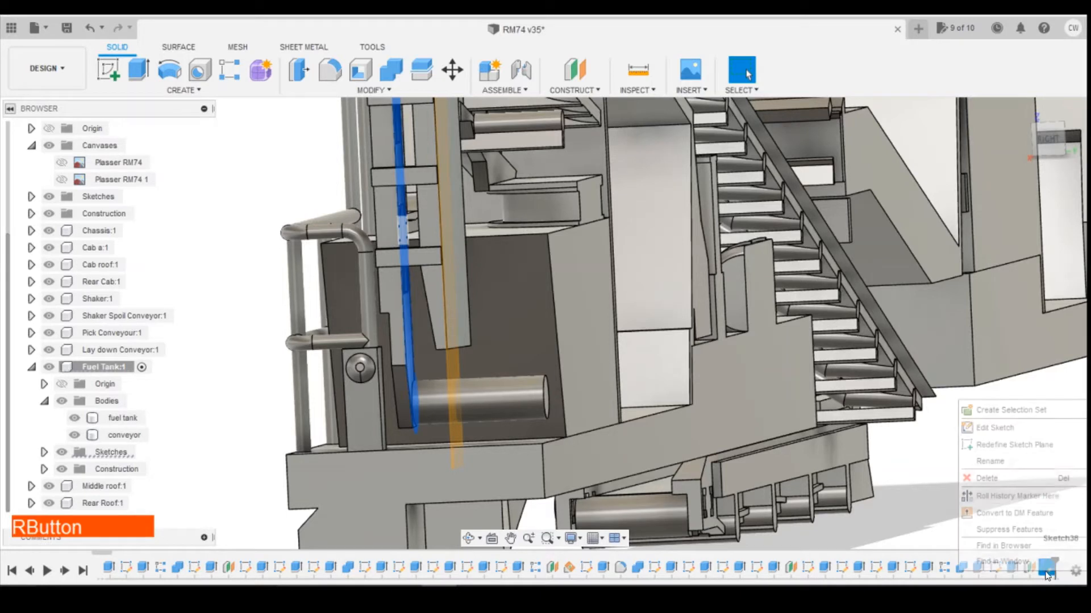
click(1034, 446)
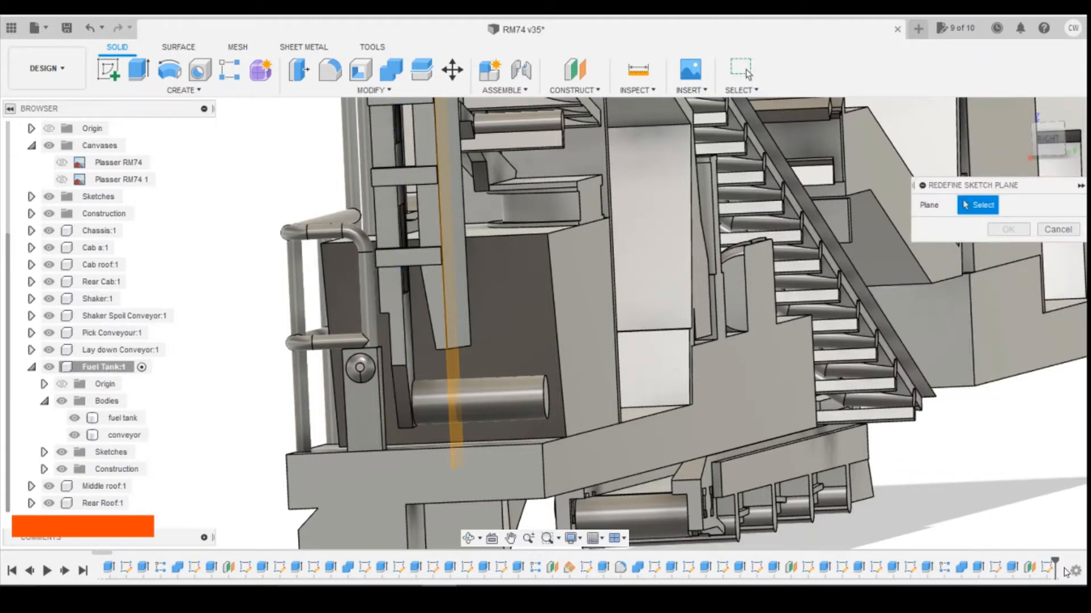
click(453, 373)
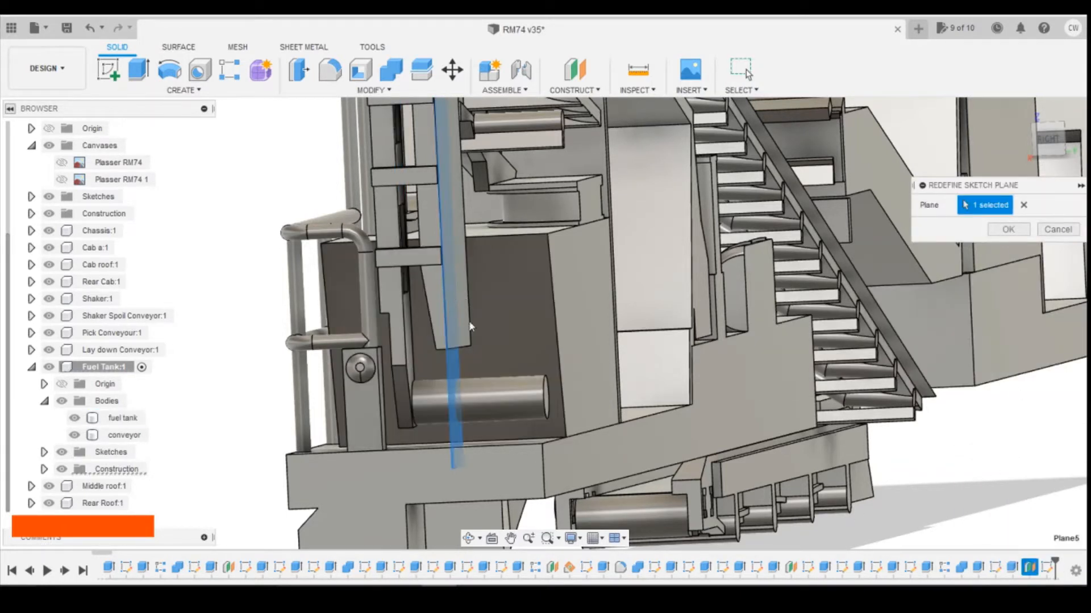
scroll(471, 326, down, 2)
click(1008, 229)
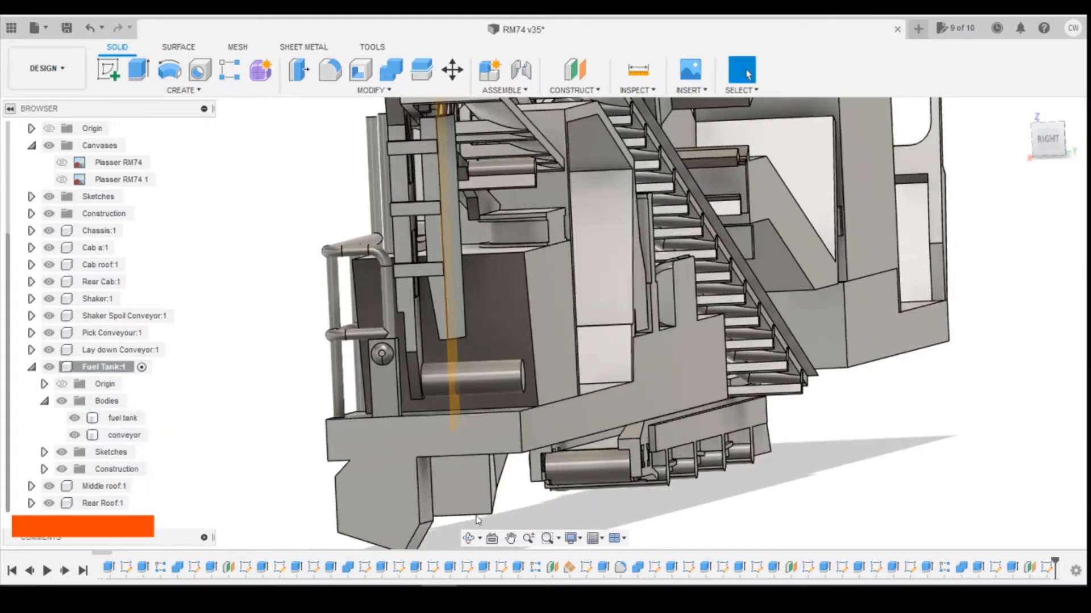
click(64, 573)
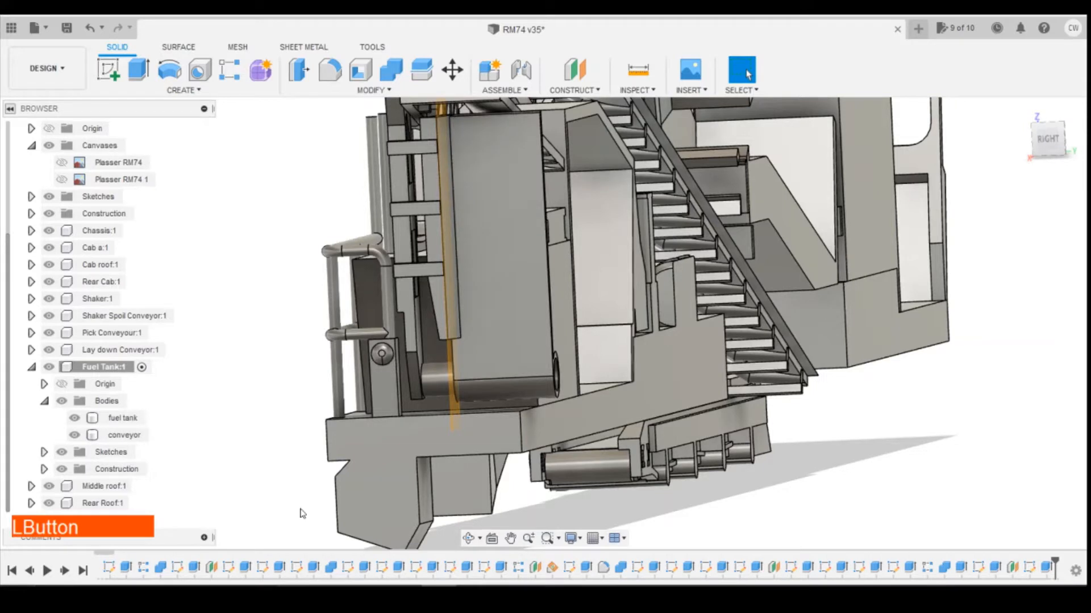
- Edit the belt extrusion and set its distance to 3 mm
right_click(1047, 568)
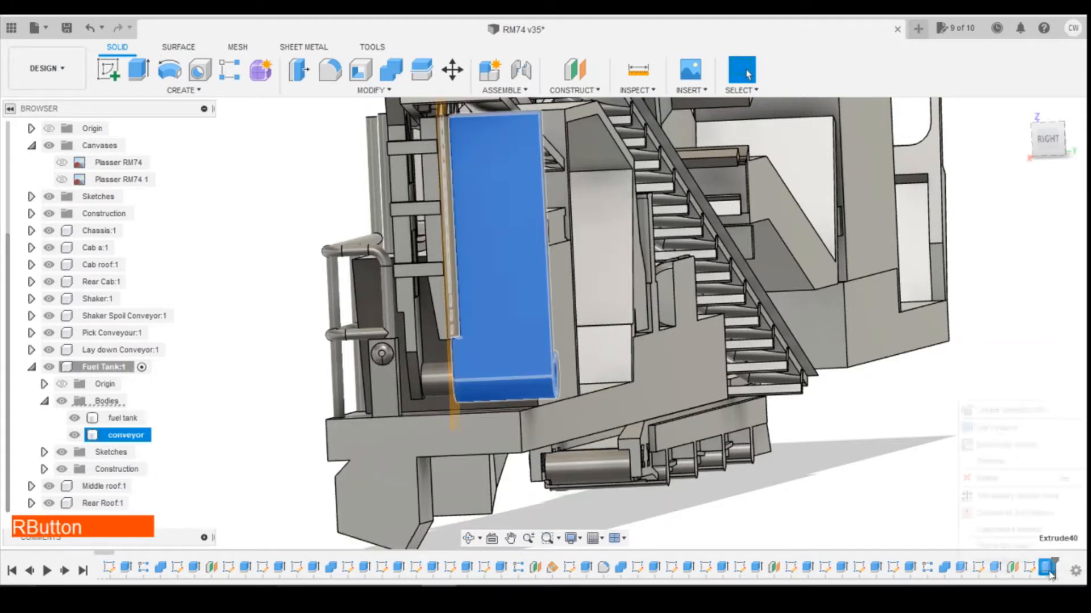
click(1042, 431)
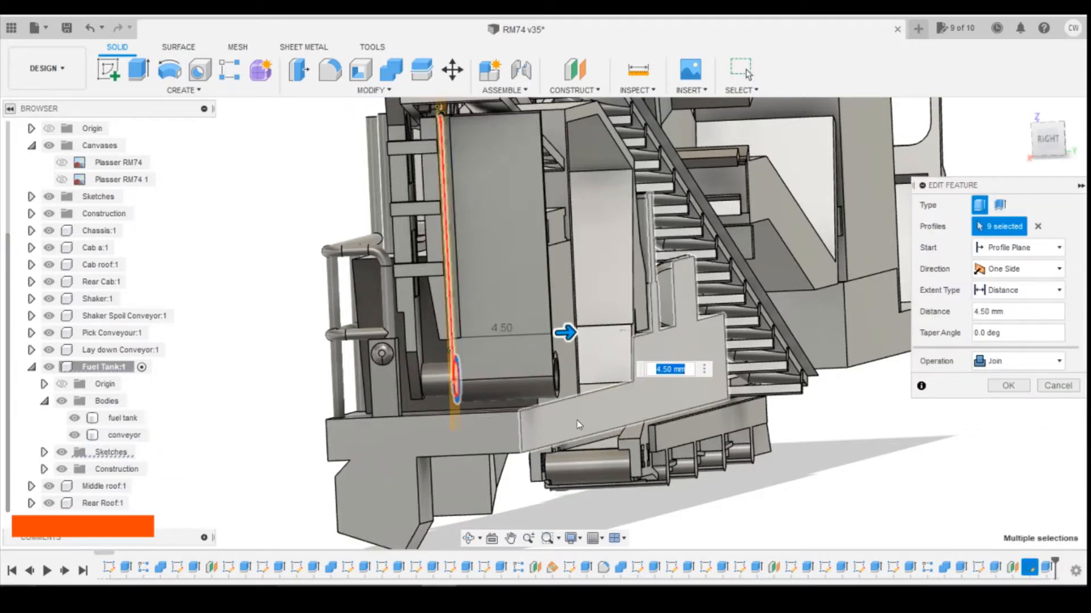
drag(565, 333, 531, 334)
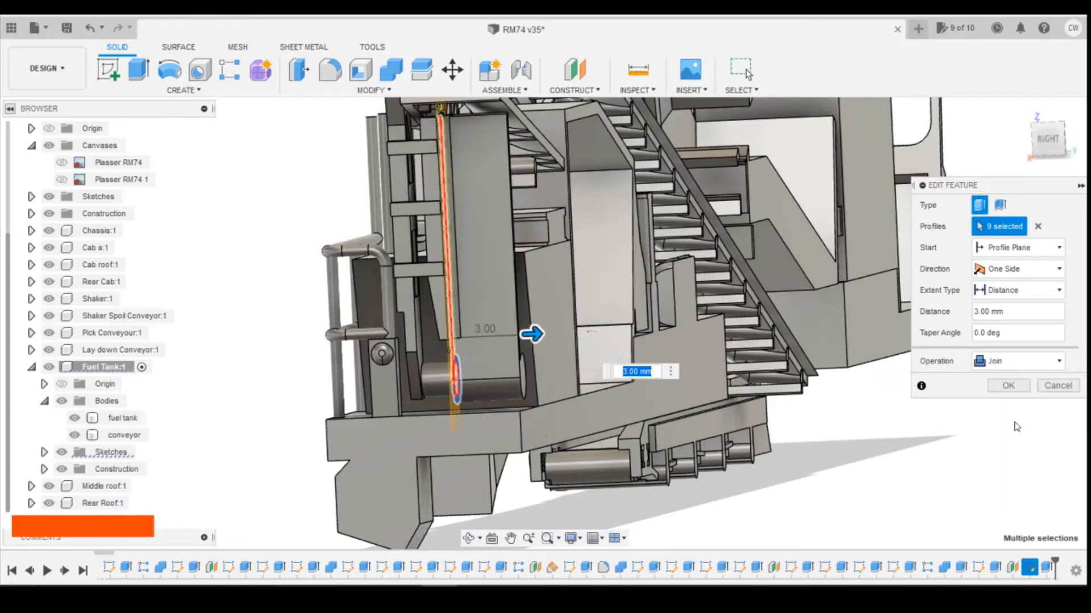
click(1012, 390)
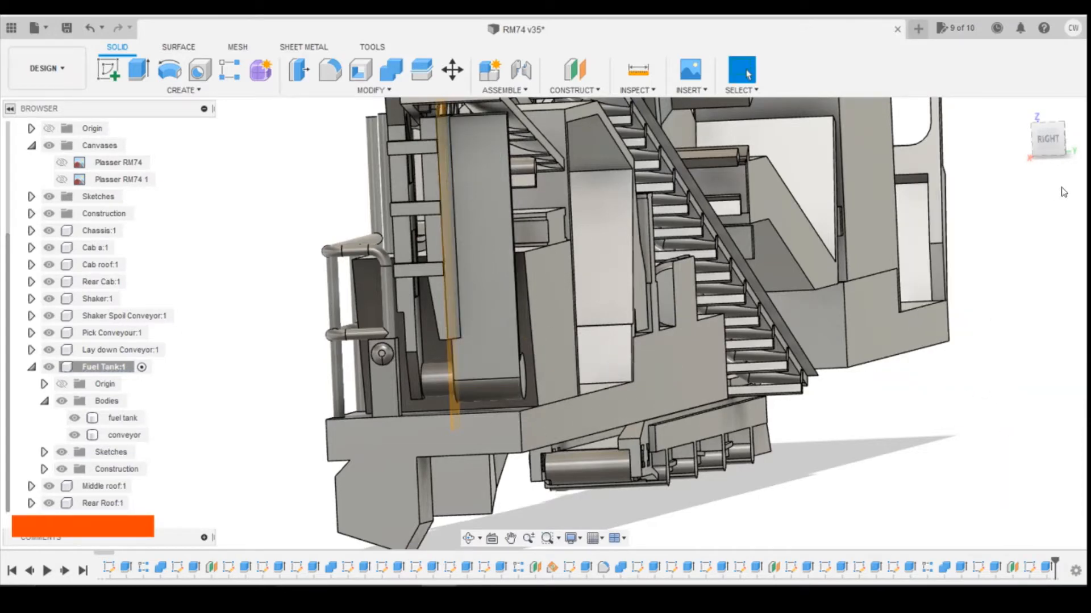
- Edit the belt's offset plane and set its distance to 1.2 mm
drag(1048, 149, 1057, 112)
scroll(545, 363, up, 10)
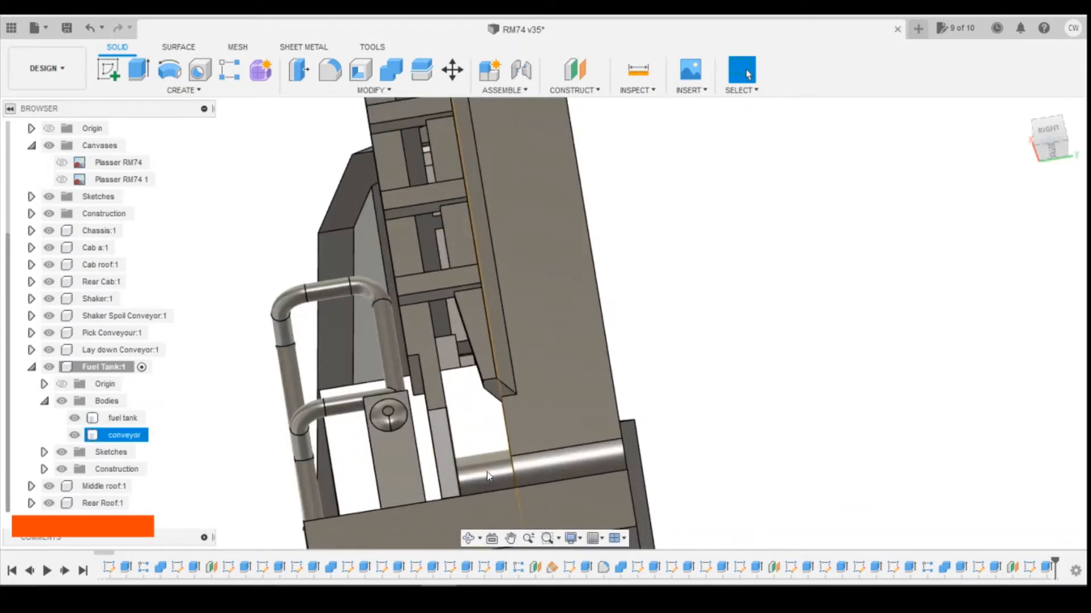
right_click(1014, 568)
click(1004, 486)
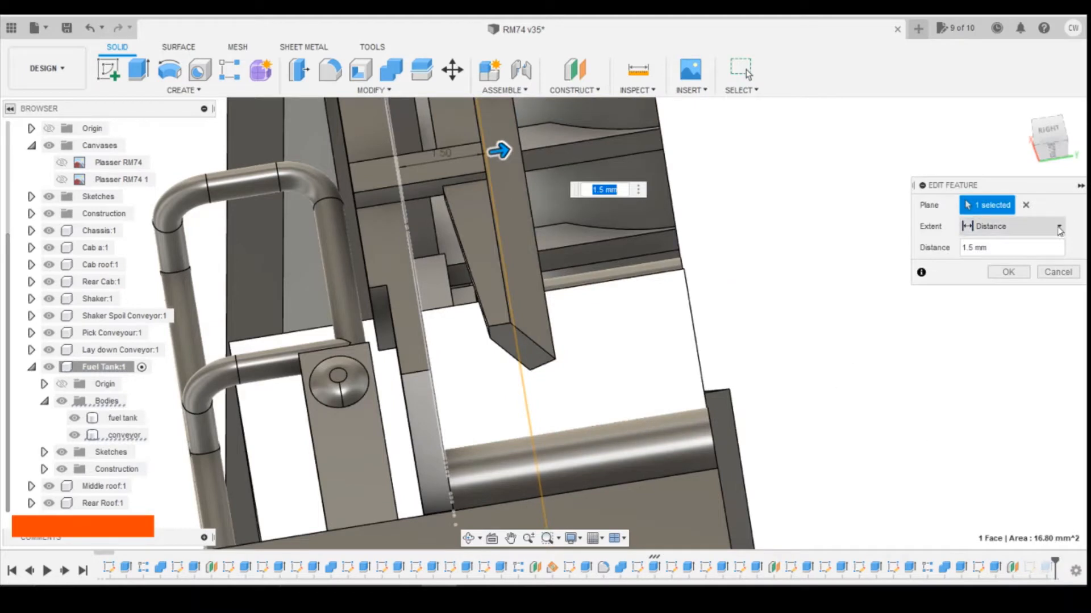
click(1009, 248)
text(1.)
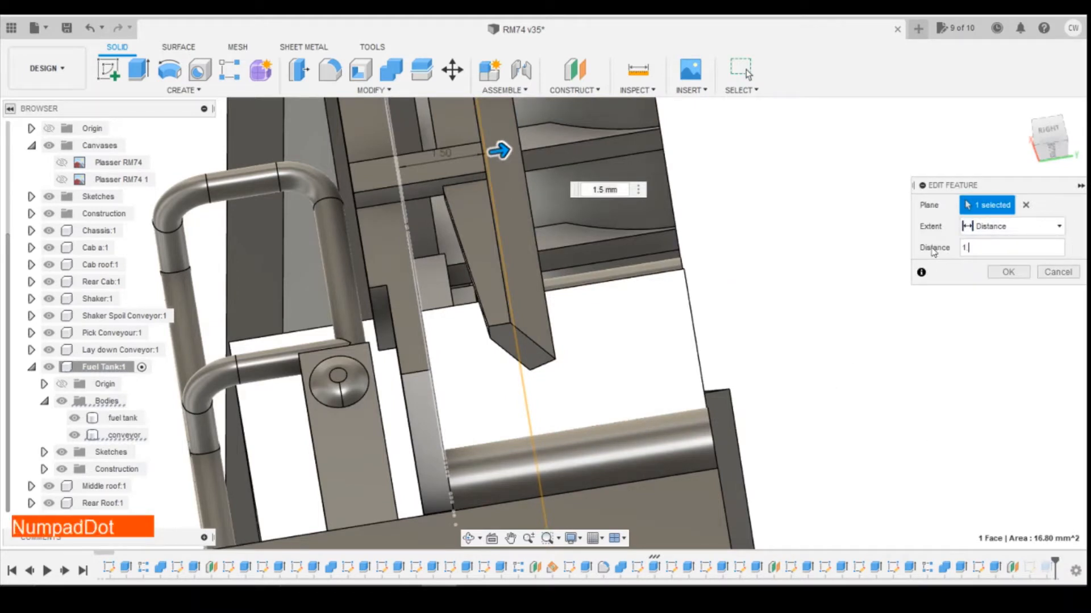
text(2)
key(Return)
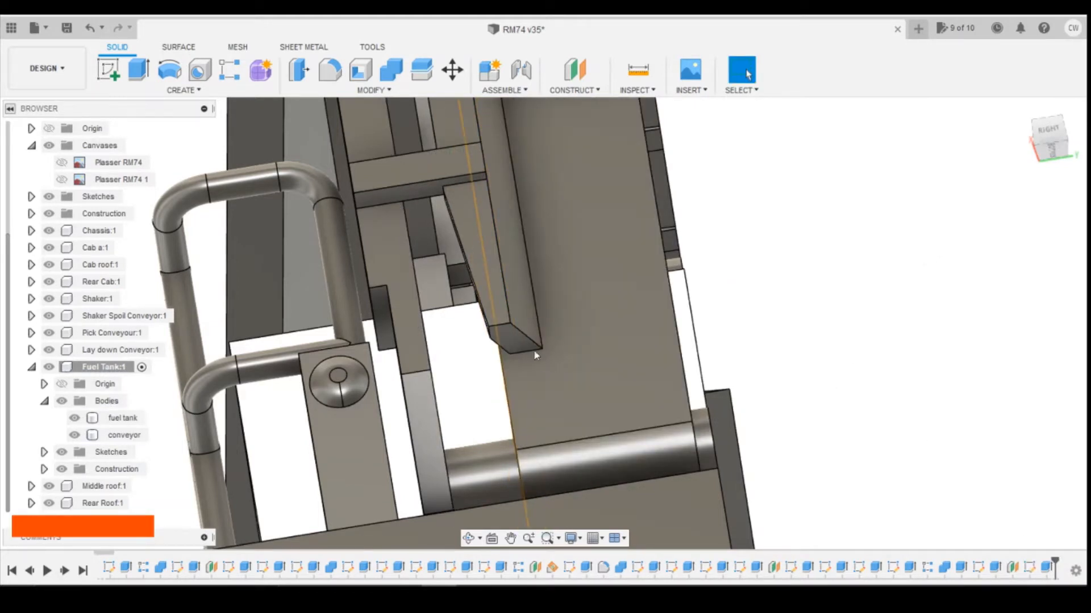
- Edit the belt extrusion and set its distance to 3.3 mm
right_click(960, 394)
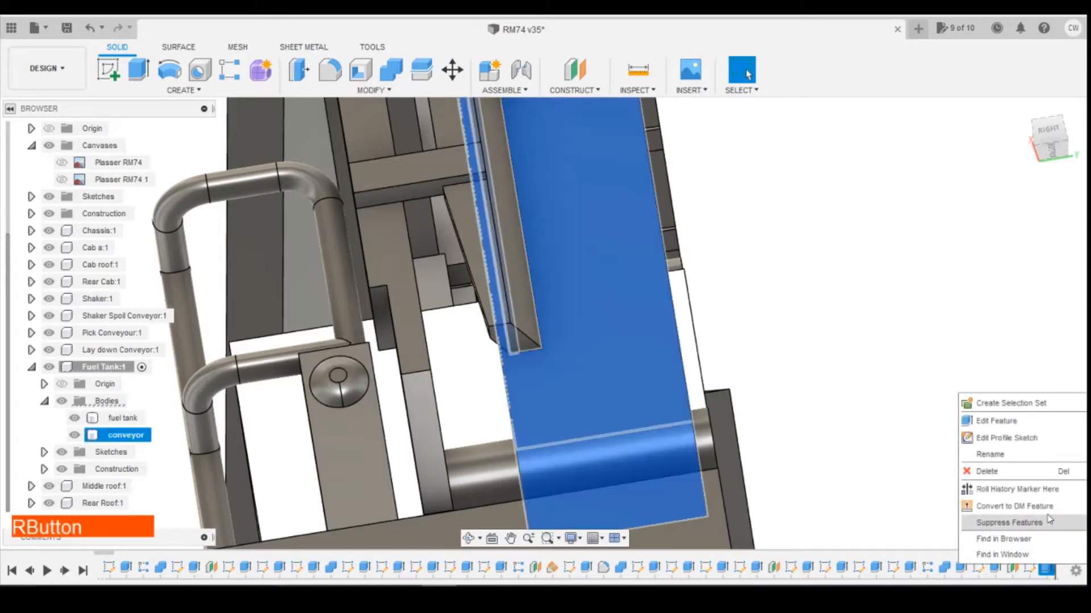
click(1024, 424)
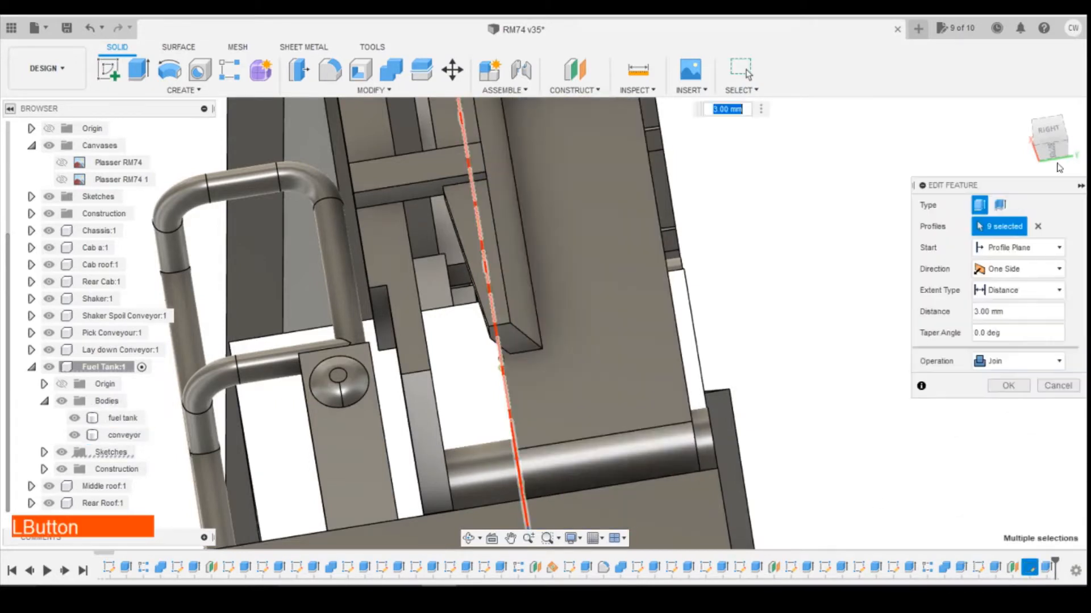
click(1067, 151)
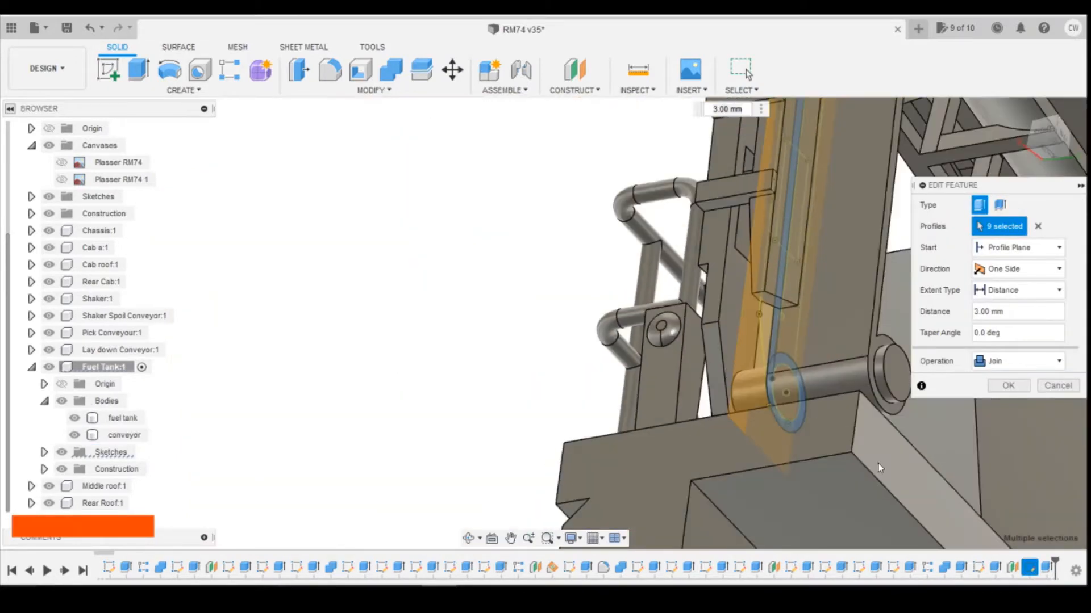
click(890, 471)
click(1008, 385)
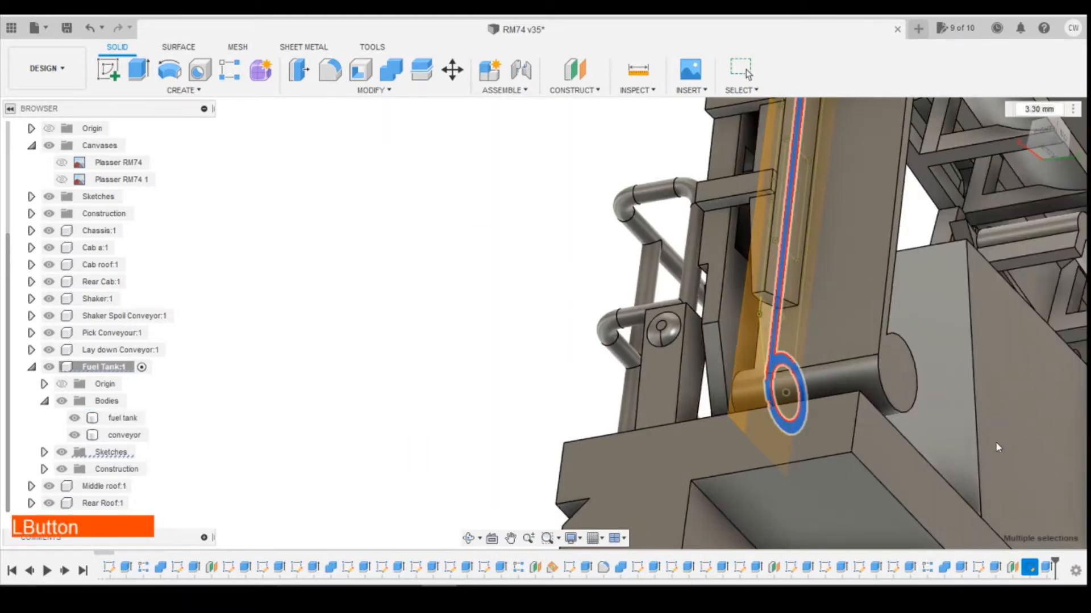
scroll(1011, 459, down, 1)
mouse_move(1065, 156)
mouse_down()
mouse_move(1079, 176)
mouse_move(1048, 181)
mouse_up()
scroll(921, 379, up, 3)
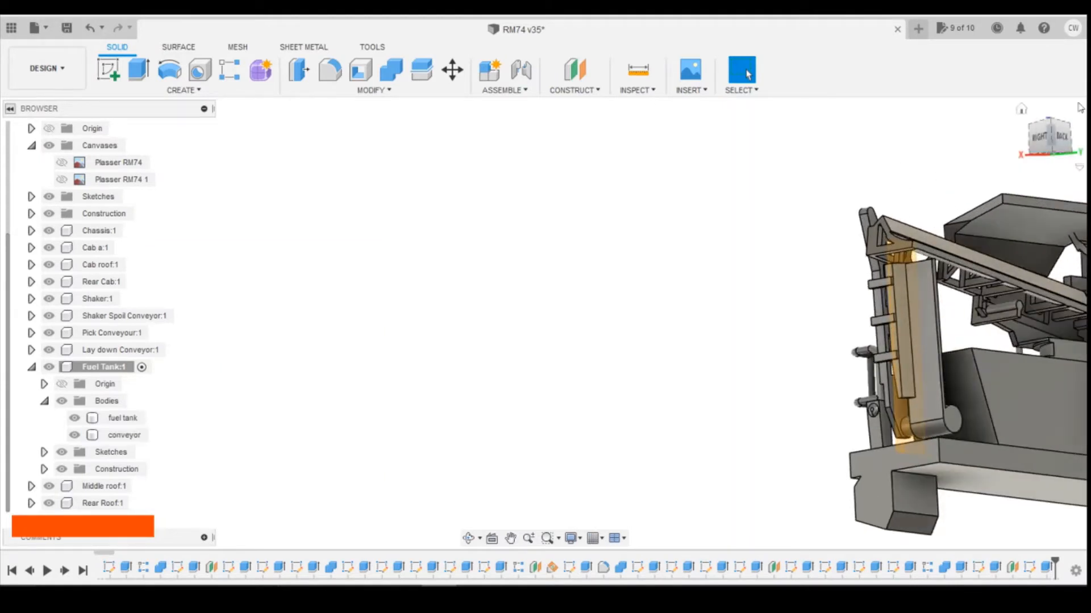
drag(1058, 136, 1045, 138)
scroll(926, 279, down, 2)
scroll(925, 279, up, 5)
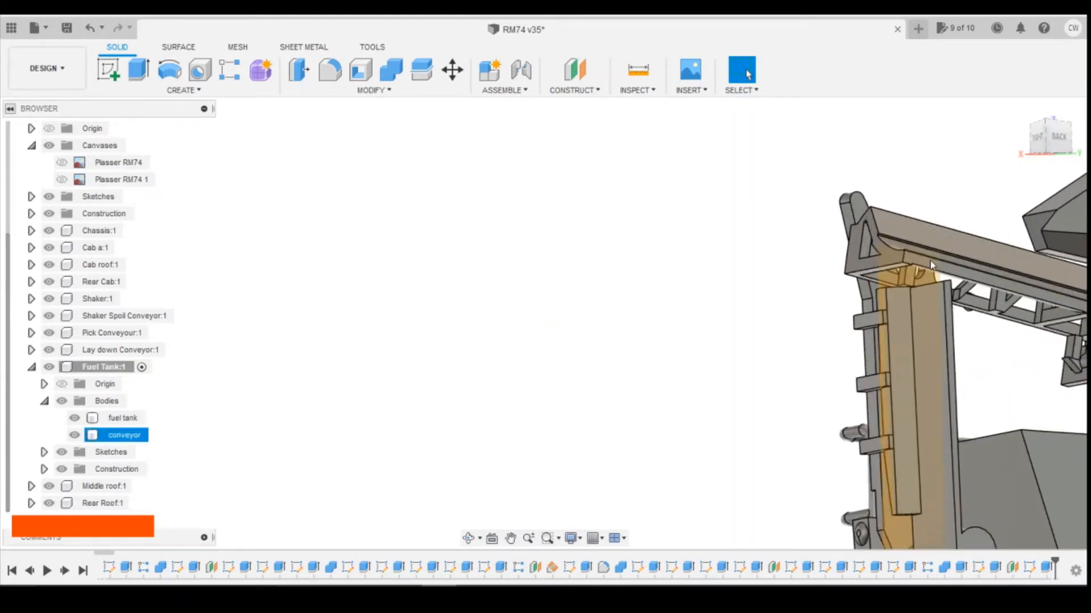
scroll(925, 282, up, 2)
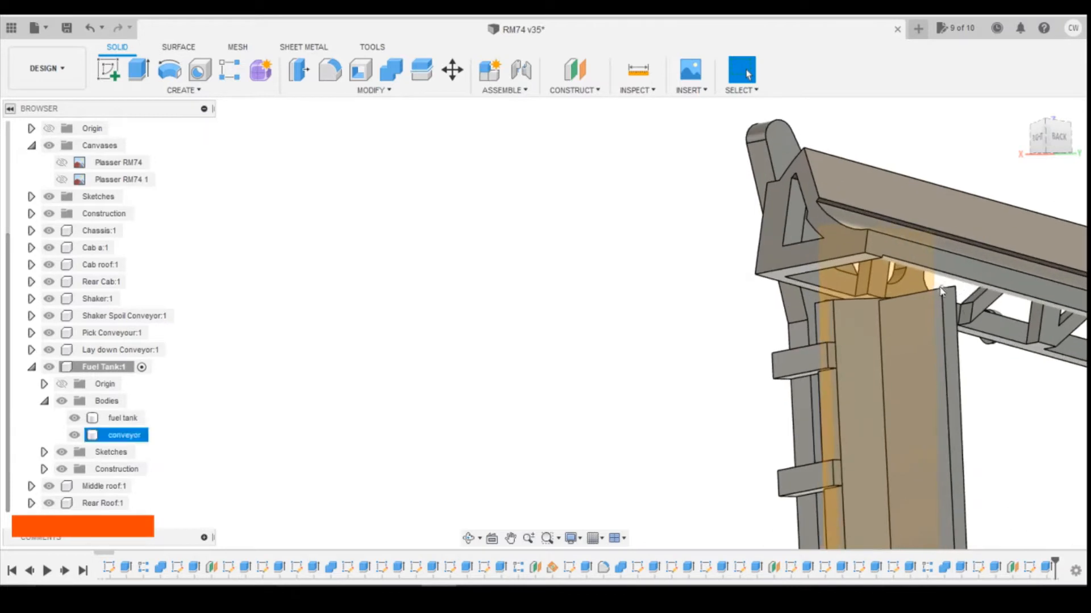
click(826, 234)
right_click(823, 230)
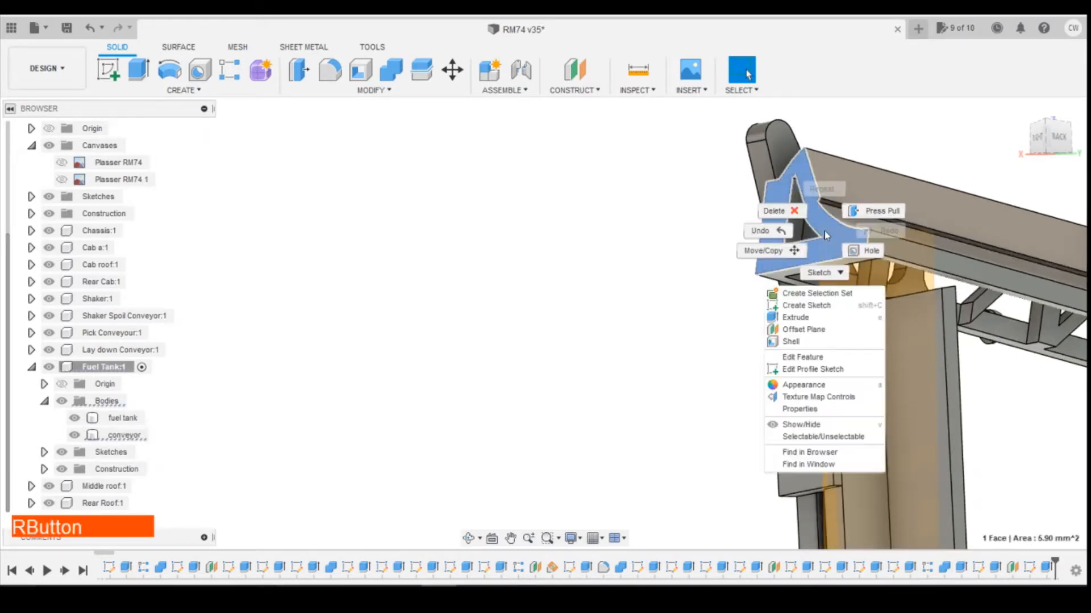
click(848, 321)
drag(811, 228, 824, 230)
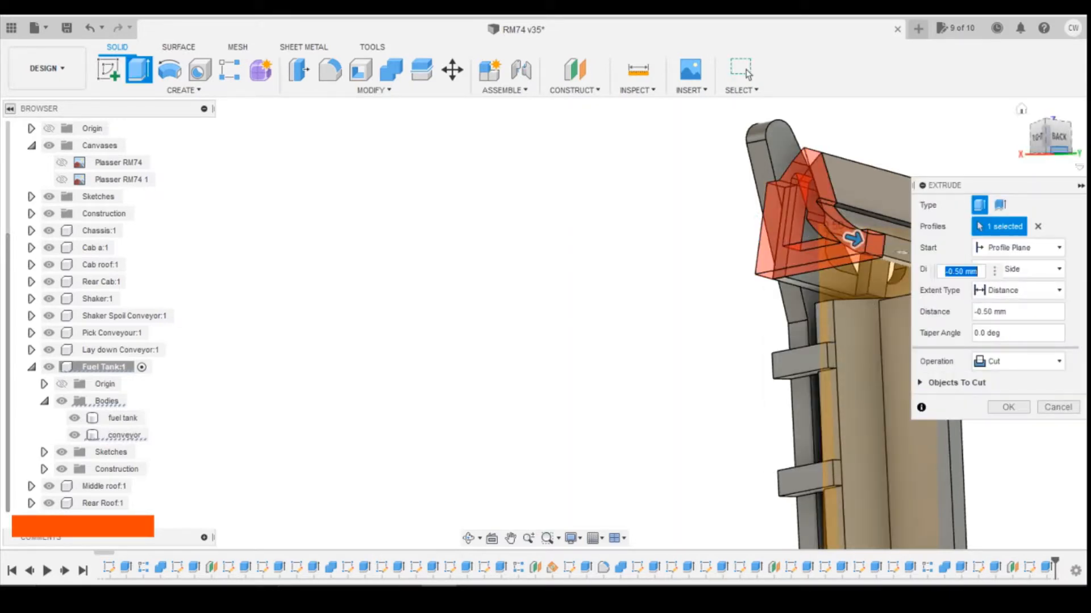
mouse_move(1034, 141)
mouse_down()
mouse_move(1046, 140)
mouse_move(1017, 153)
mouse_move(1023, 184)
mouse_move(1046, 149)
mouse_up()
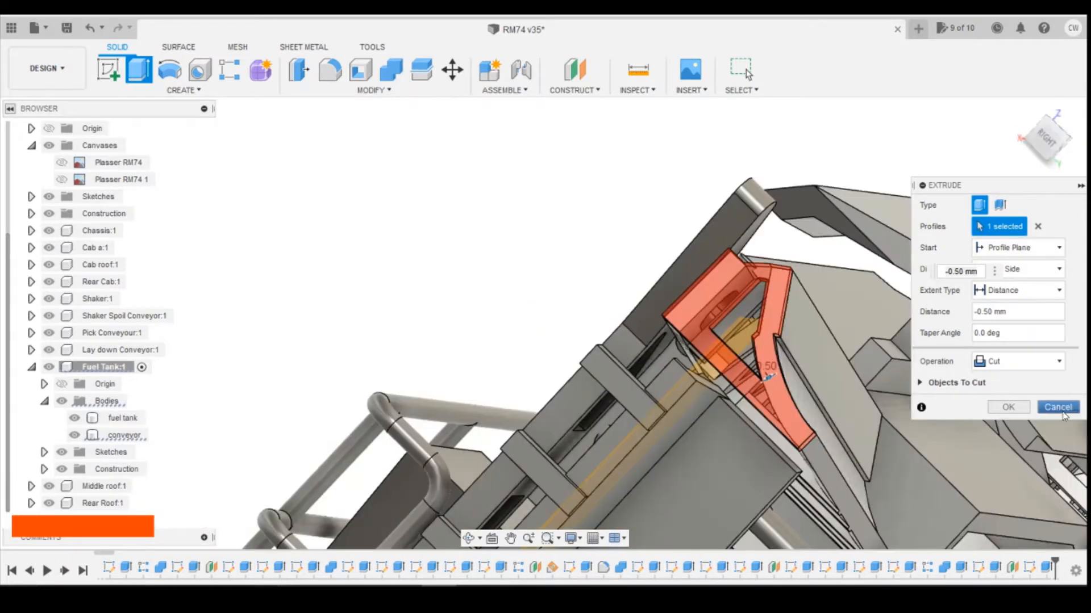
click(1056, 406)
- Sketch on the end face of the bracket above the conveyor, drawing short lines that separate its lower curved arm
scroll(778, 282, up, 2)
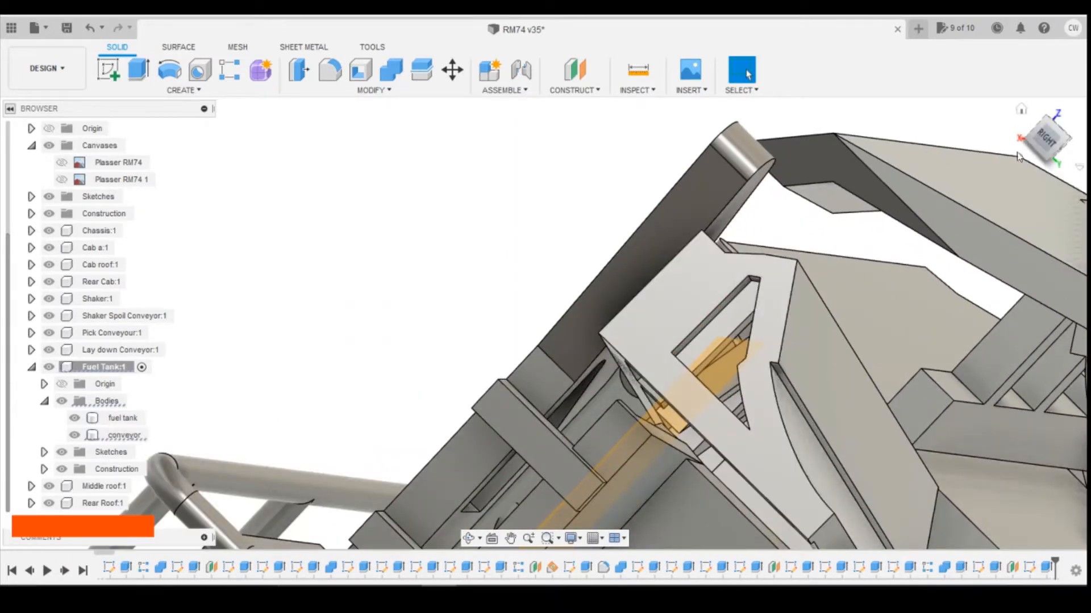
mouse_move(1045, 138)
mouse_down()
mouse_move(1049, 149)
mouse_move(1054, 134)
mouse_move(1046, 140)
mouse_up()
scroll(777, 377, down, 3)
scroll(671, 137, up, 3)
scroll(710, 195, down, 2)
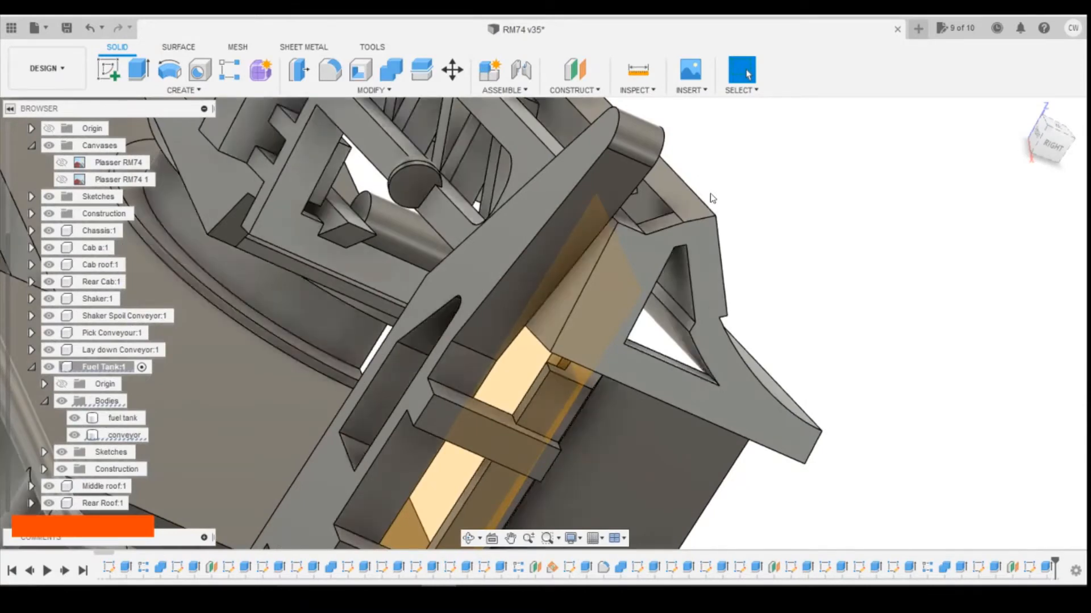
click(108, 70)
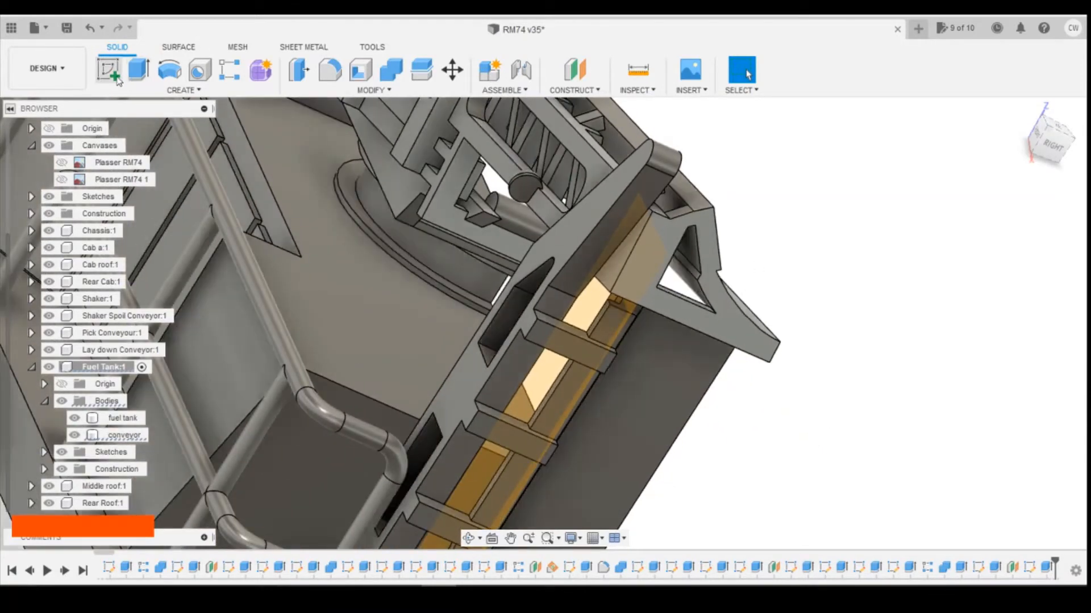
click(739, 338)
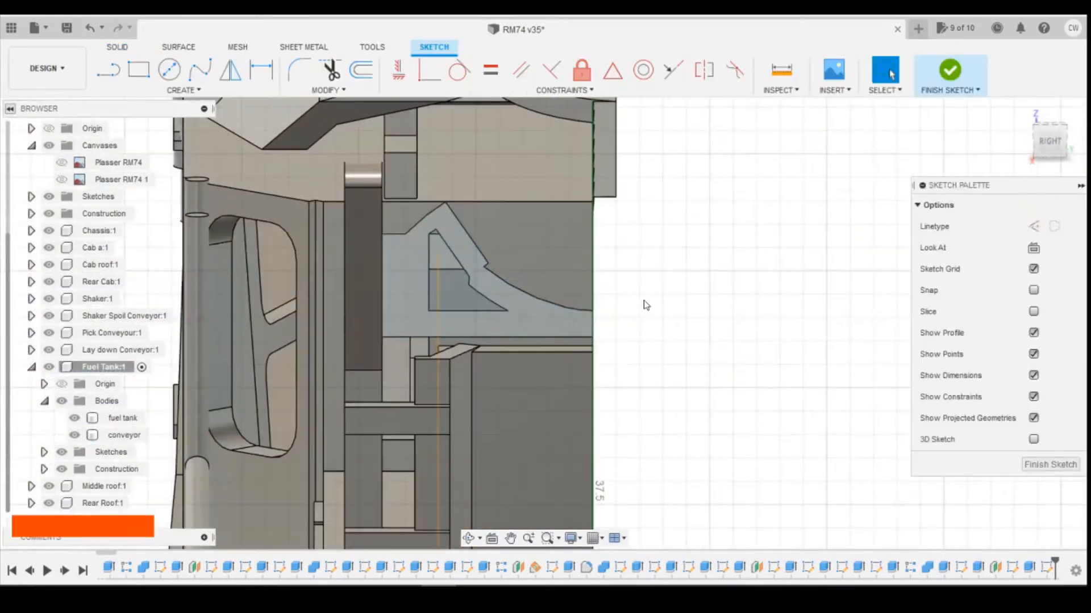
click(108, 69)
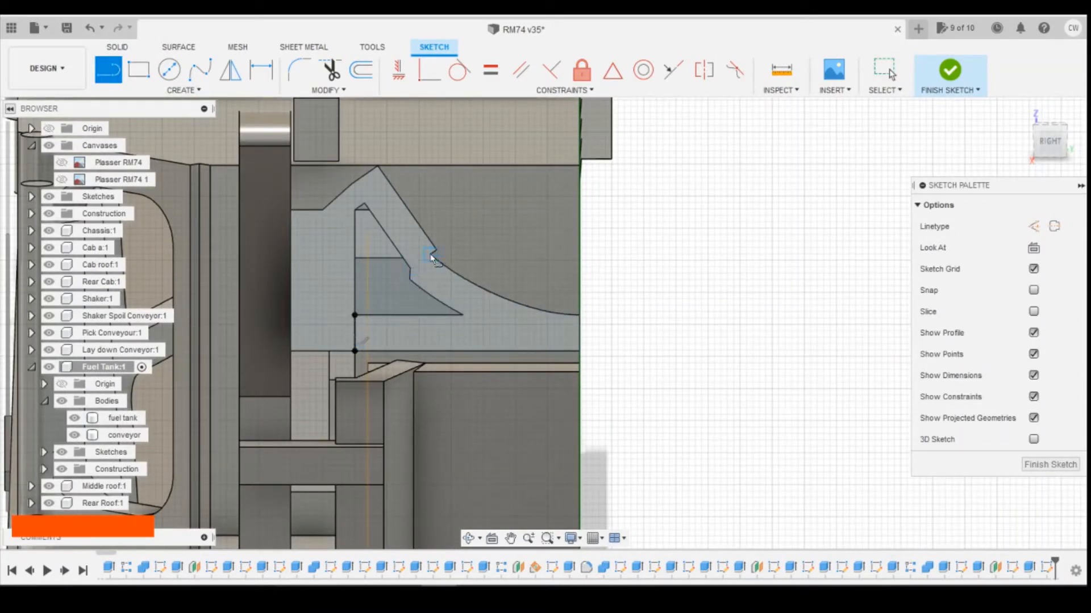
shift+click(408, 269)
key(Escape)
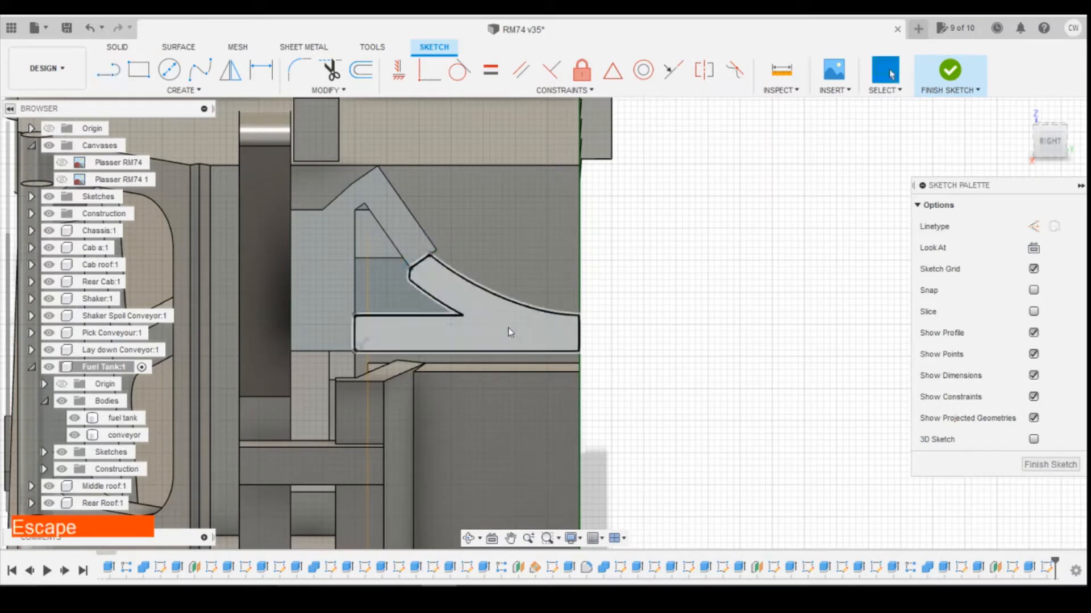
- Cut the separated lower curved arm profile back by extruding it -0.70 mm from the bracket's end face
right_click(509, 329)
click(489, 387)
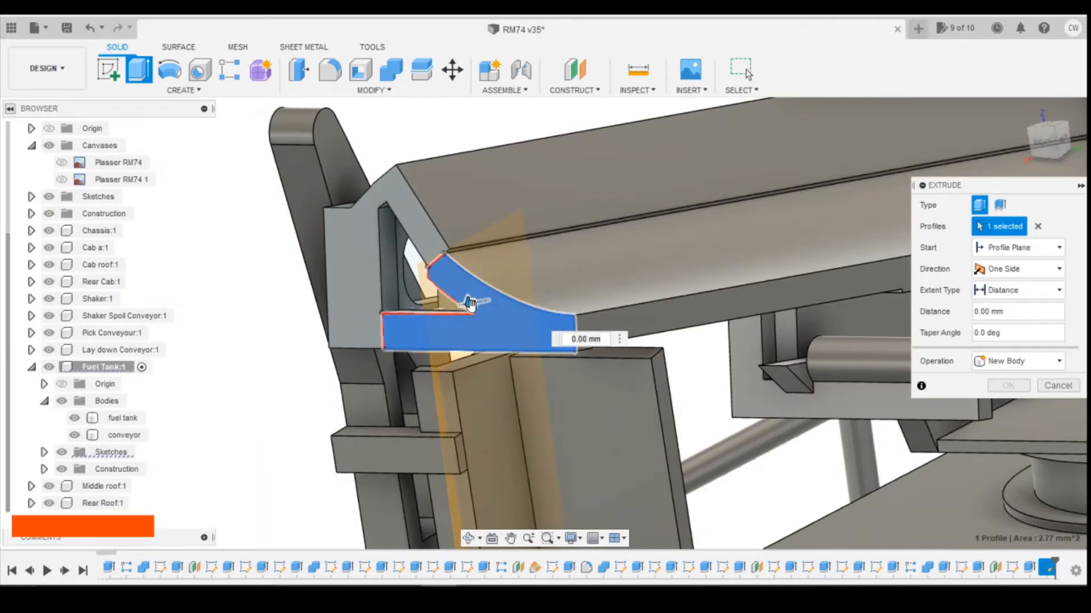
drag(468, 305, 496, 301)
click(1008, 407)
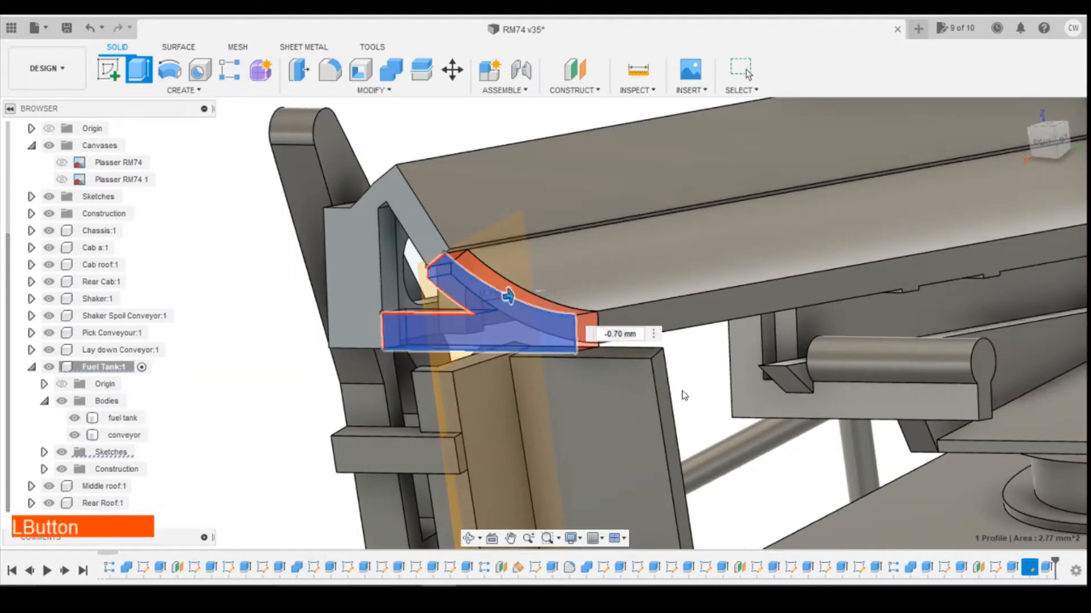
- Start a sketch on the narrow edge face of the upright conveyor's side plate and hide the visible construction plane
mouse_move(1045, 147)
mouse_down()
mouse_move(1012, 128)
mouse_move(1014, 139)
mouse_up()
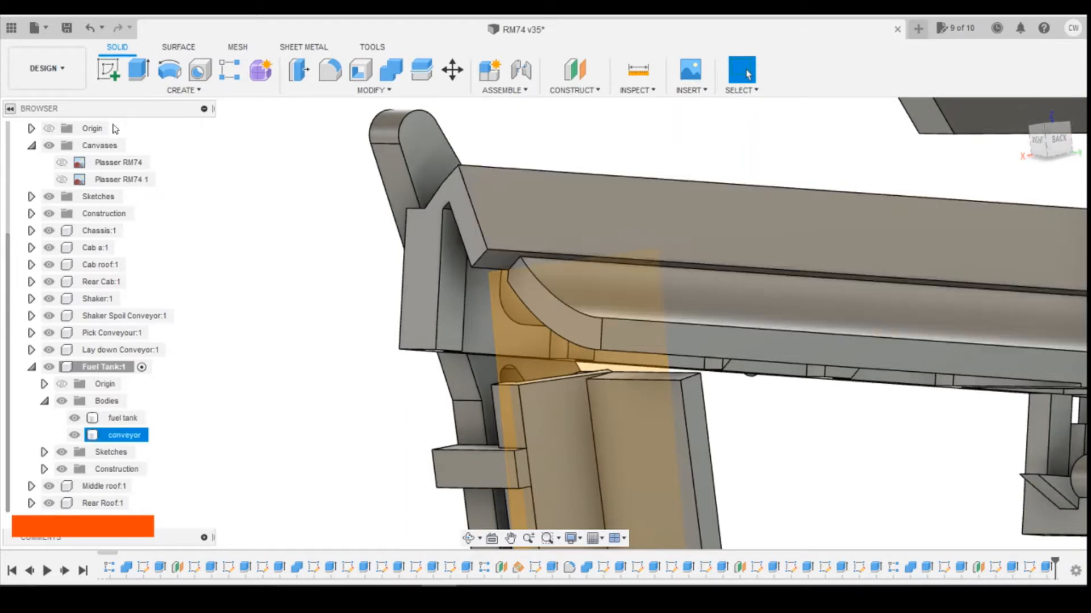
click(108, 71)
click(700, 405)
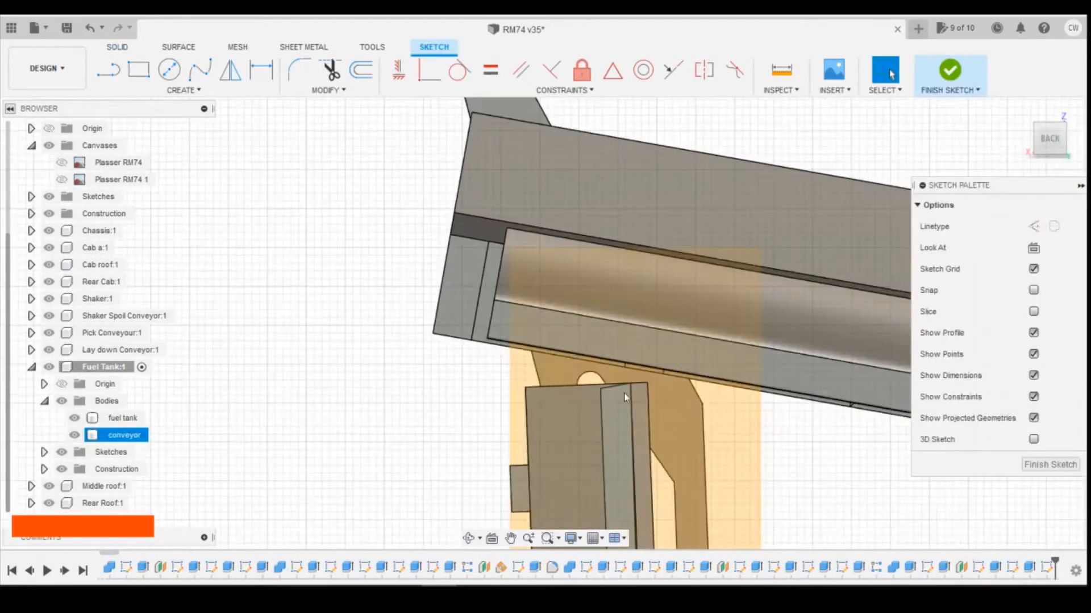
scroll(624, 398, down, 3)
mouse_move(1046, 155)
mouse_down()
mouse_move(1068, 145)
mouse_move(769, 317)
mouse_up()
click(50, 472)
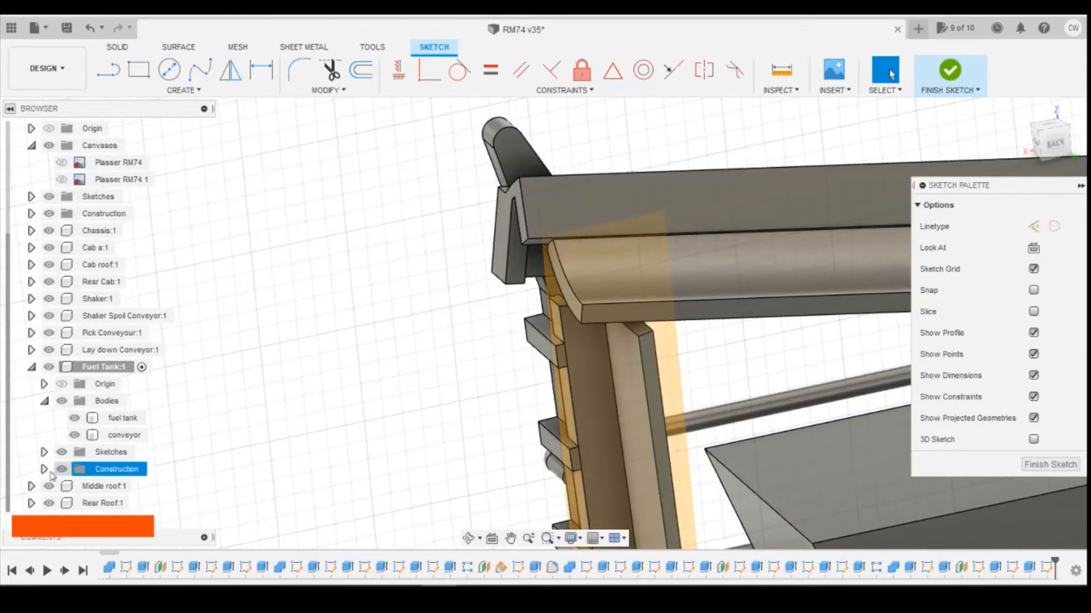
click(46, 470)
click(81, 487)
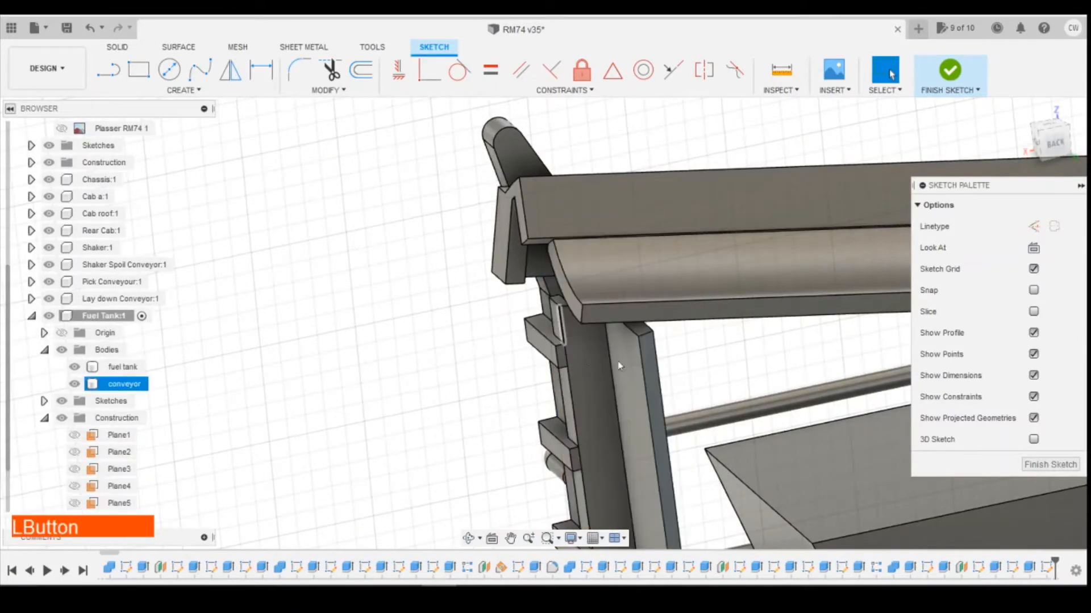
click(1052, 142)
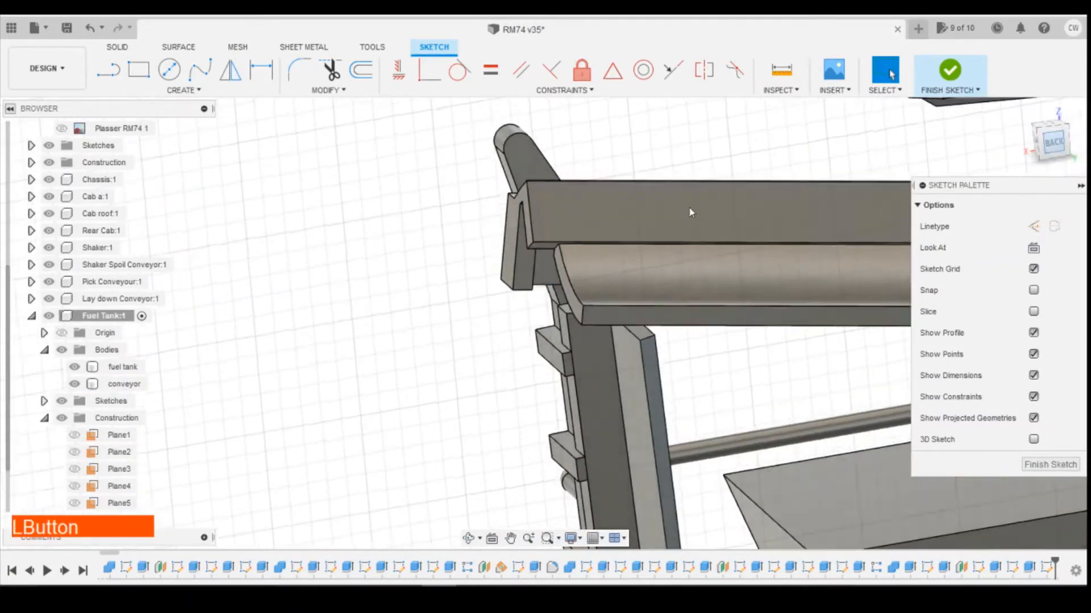
click(200, 69)
scroll(568, 329, up, 2)
click(703, 374)
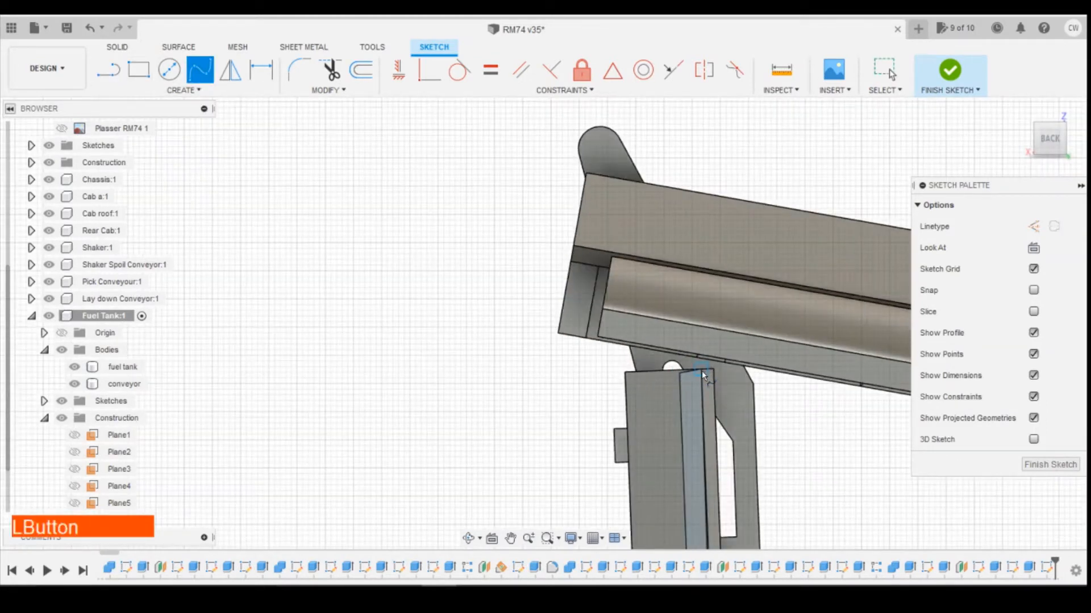
click(691, 364)
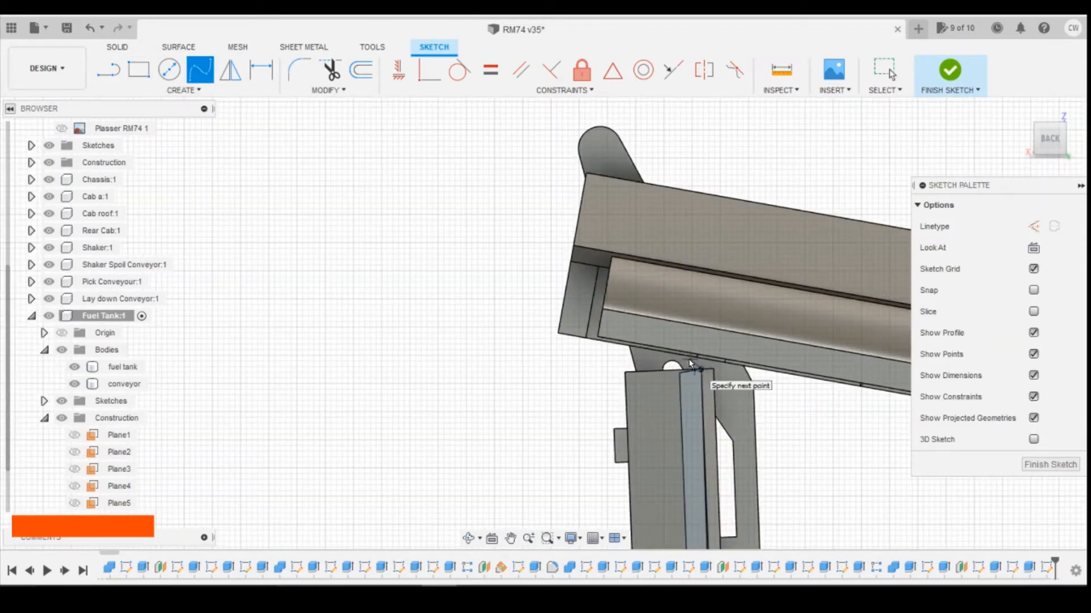
click(644, 357)
click(599, 357)
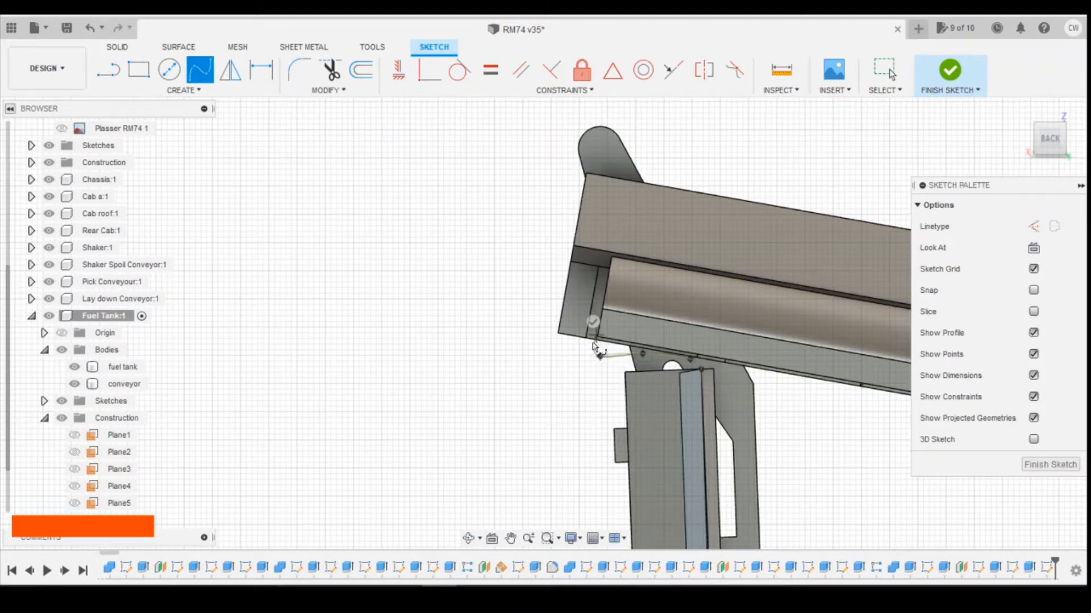
scroll(594, 346, up, 5)
key(Escape)
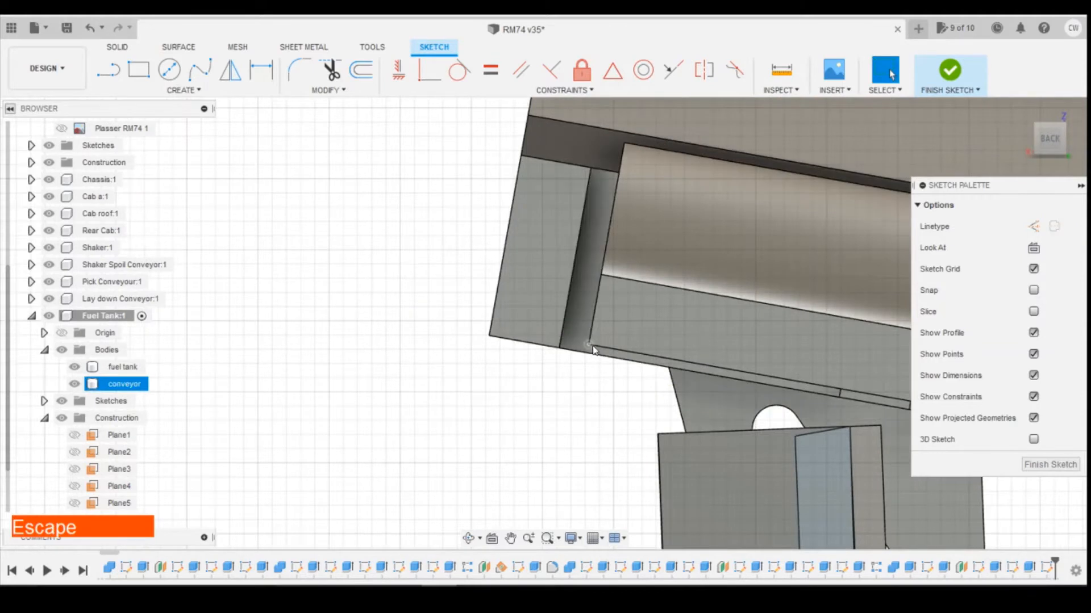
- Project the end, lower and upper edges of the curved bracket arm's flat lip into the sketch
key(p)
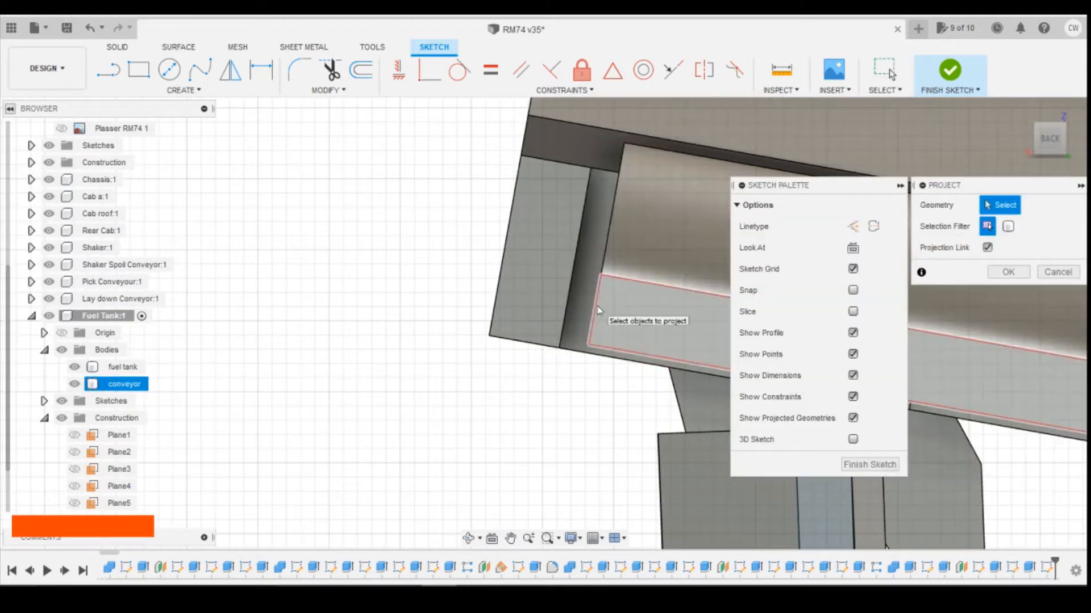
click(596, 309)
scroll(297, 241, down, 3)
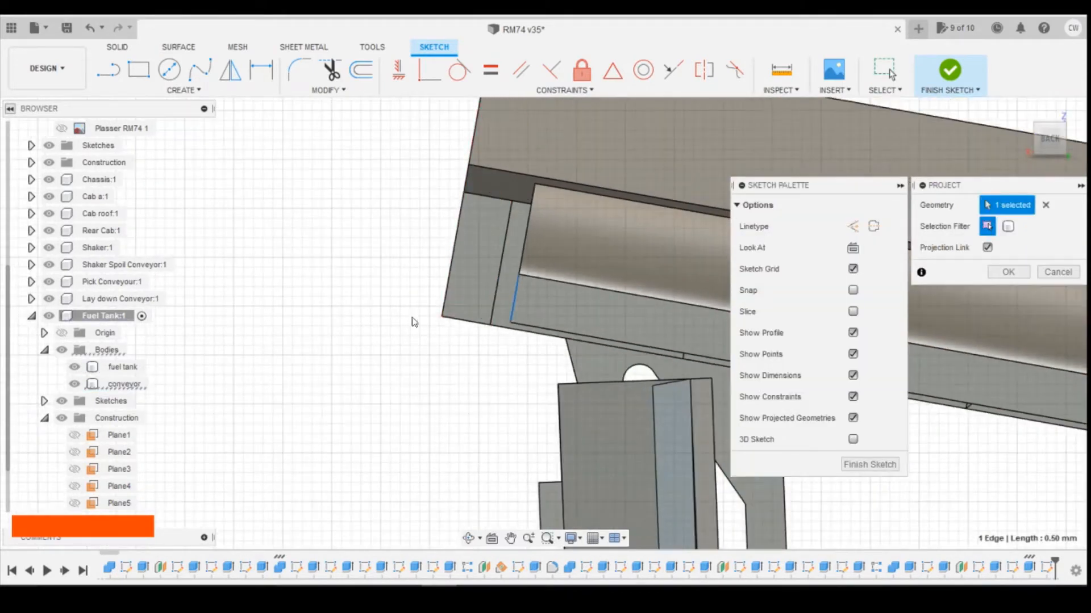
click(579, 335)
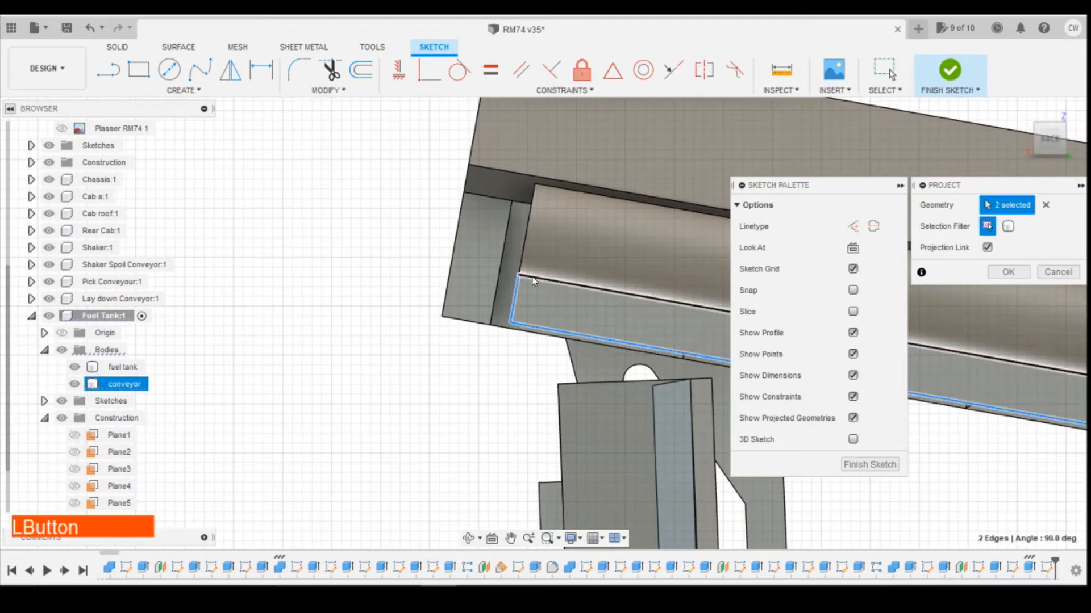
click(585, 287)
click(1007, 274)
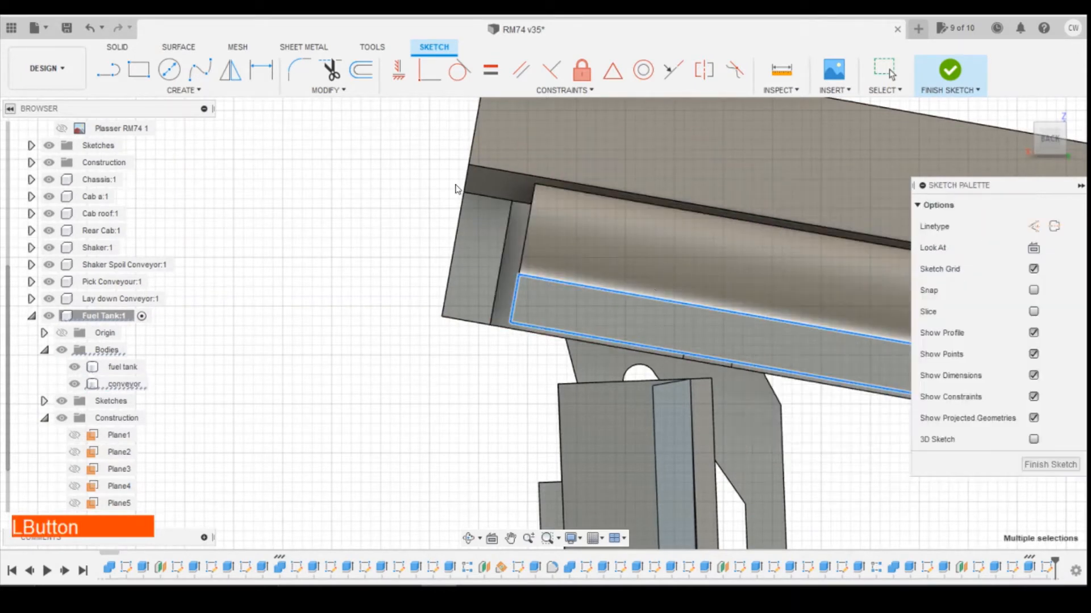
- Draw two curved splines from the top corners of the side plate's edge to the lip's projected corners, closing a hooked profile
click(200, 69)
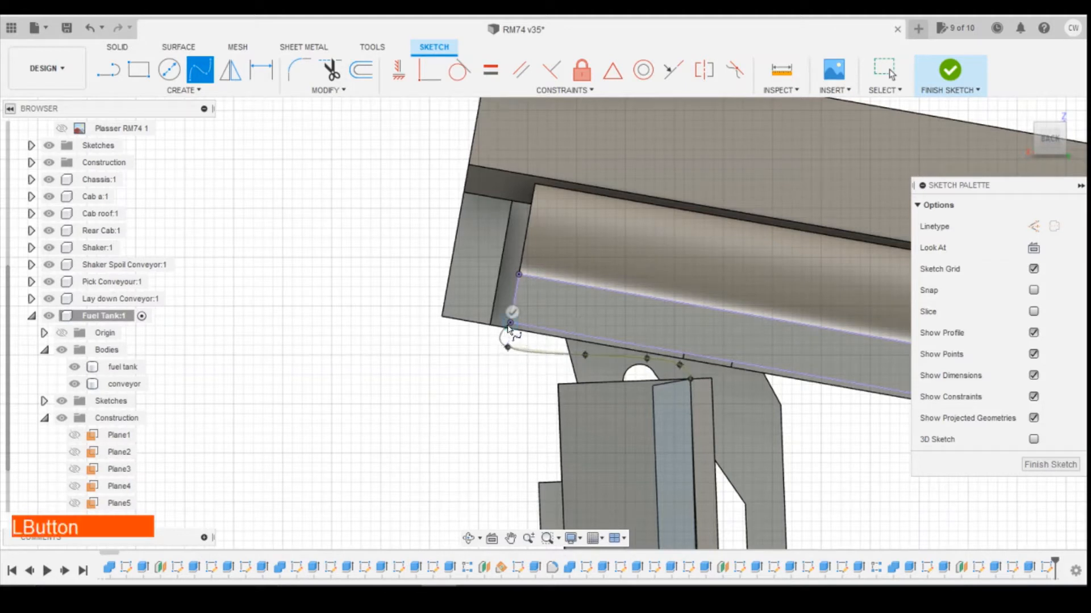
click(532, 348)
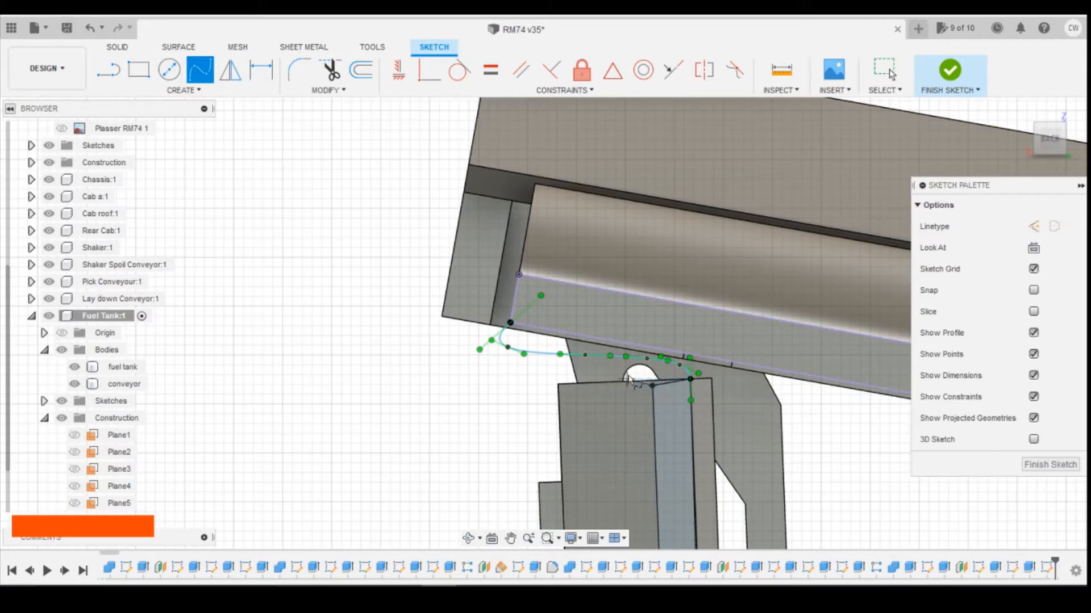
click(556, 379)
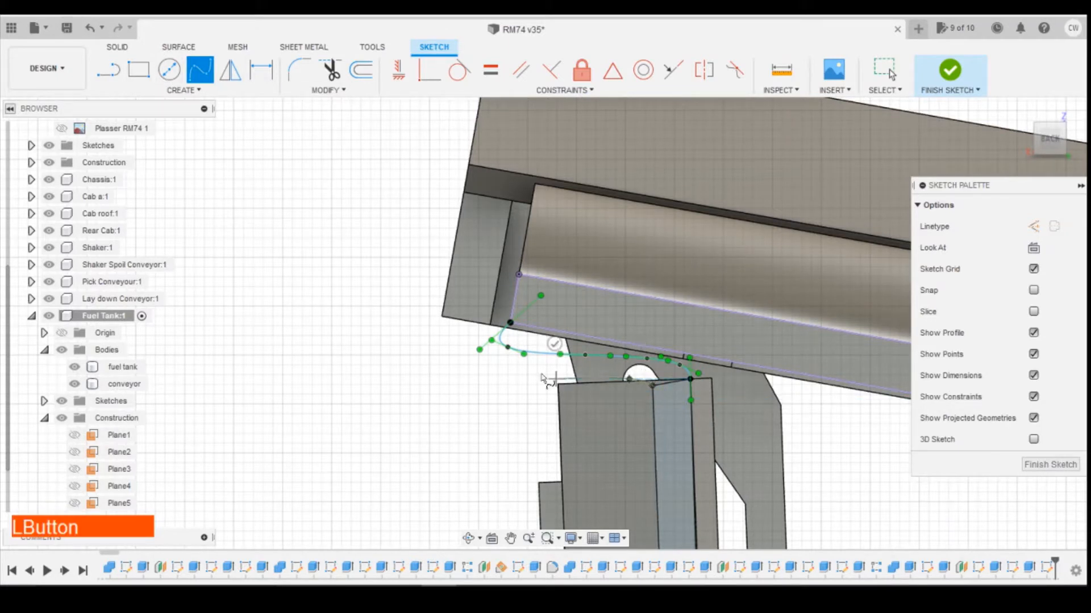
click(484, 362)
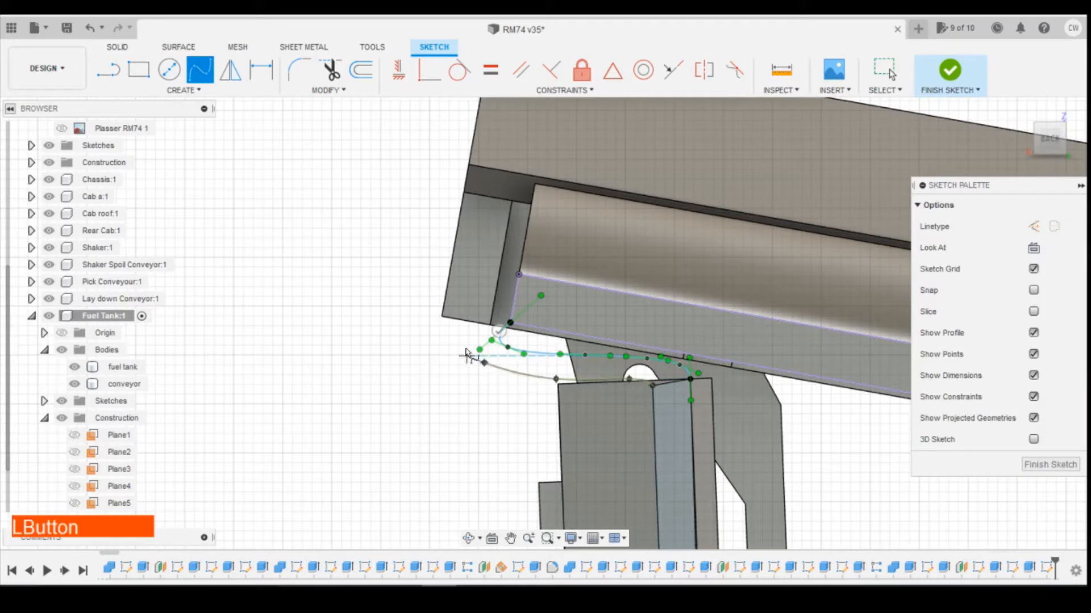
click(474, 317)
click(518, 276)
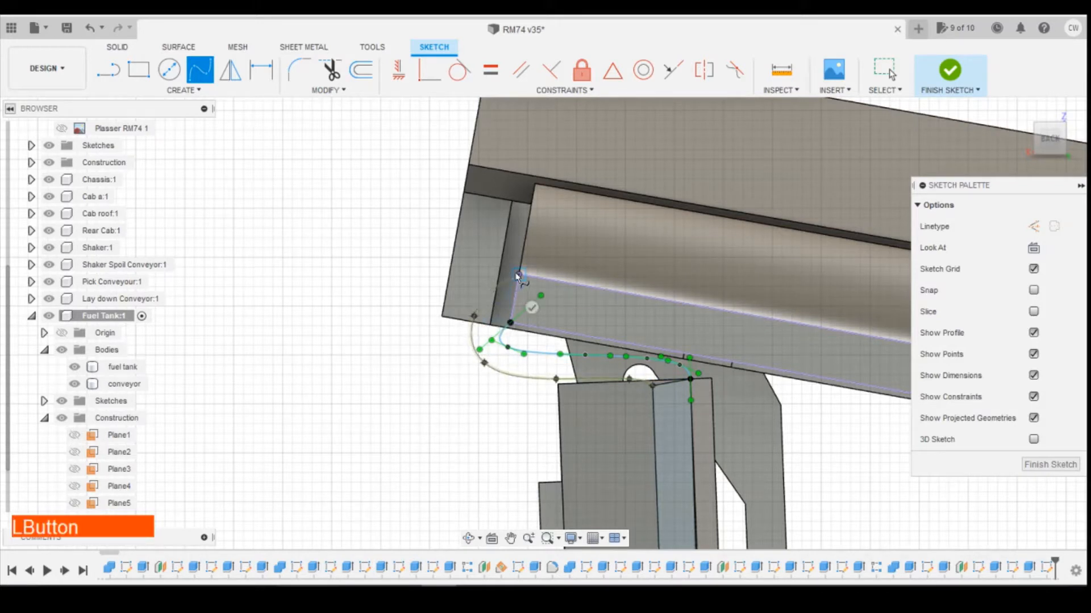
click(532, 307)
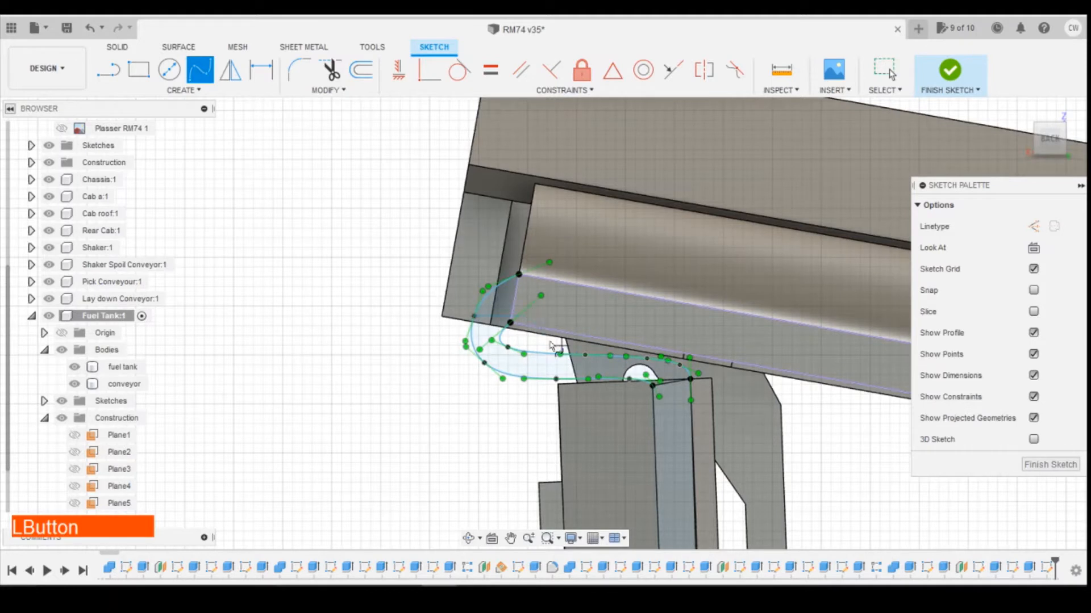
key(Escape)
click(558, 368)
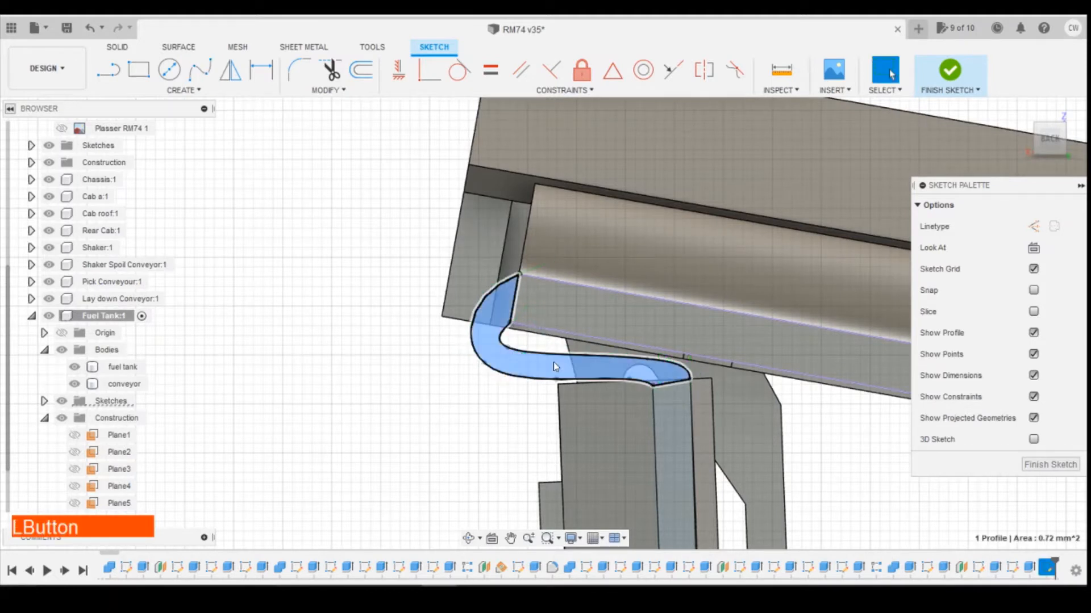
right_click(555, 367)
click(525, 424)
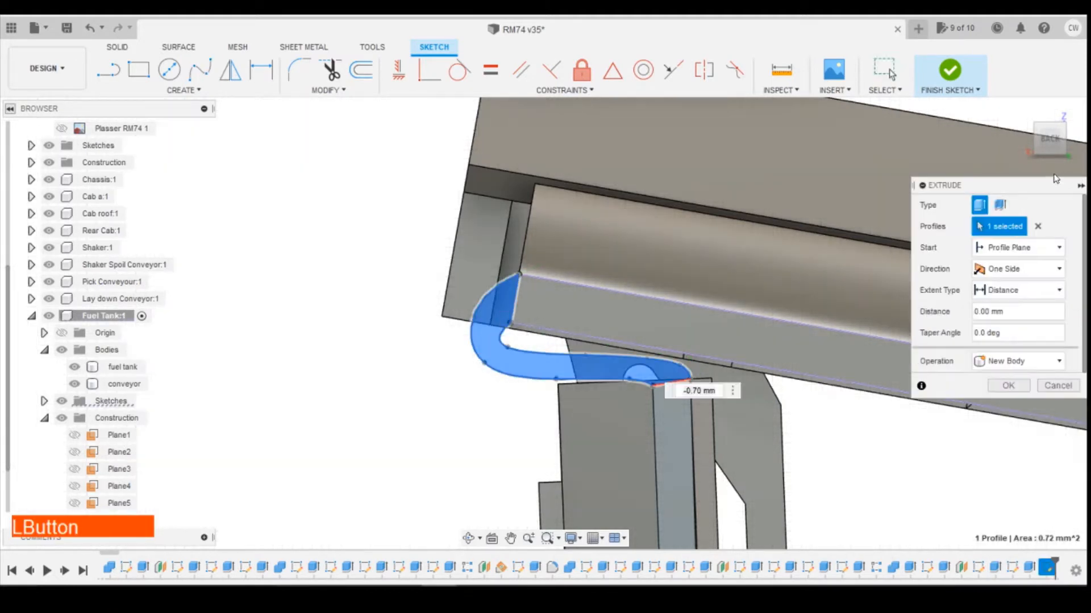
drag(1043, 146, 1086, 144)
shift+middle_drag(188, 370, 224, 369)
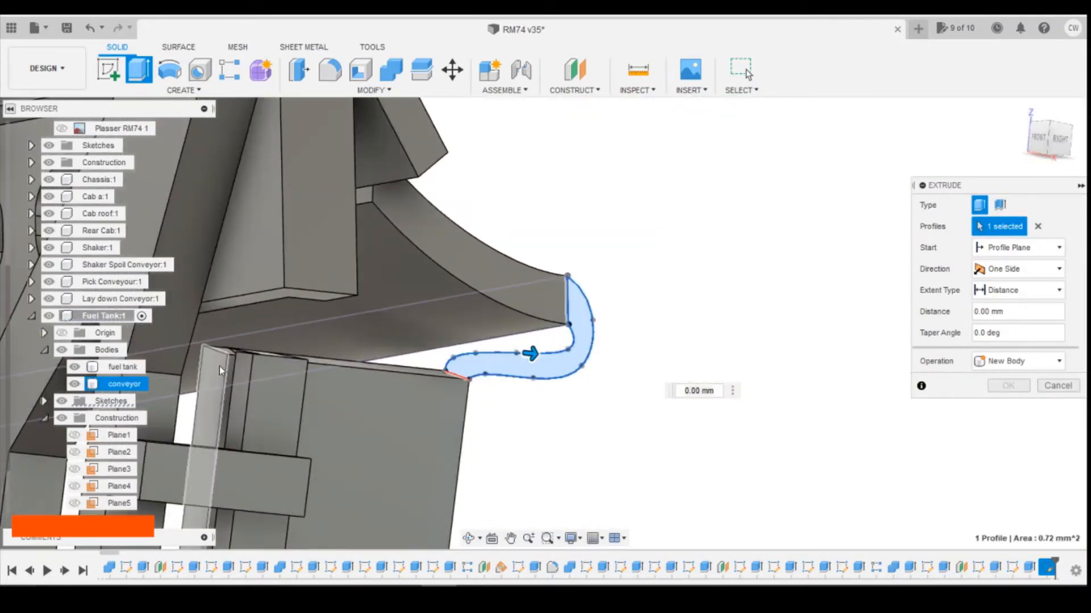
click(219, 371)
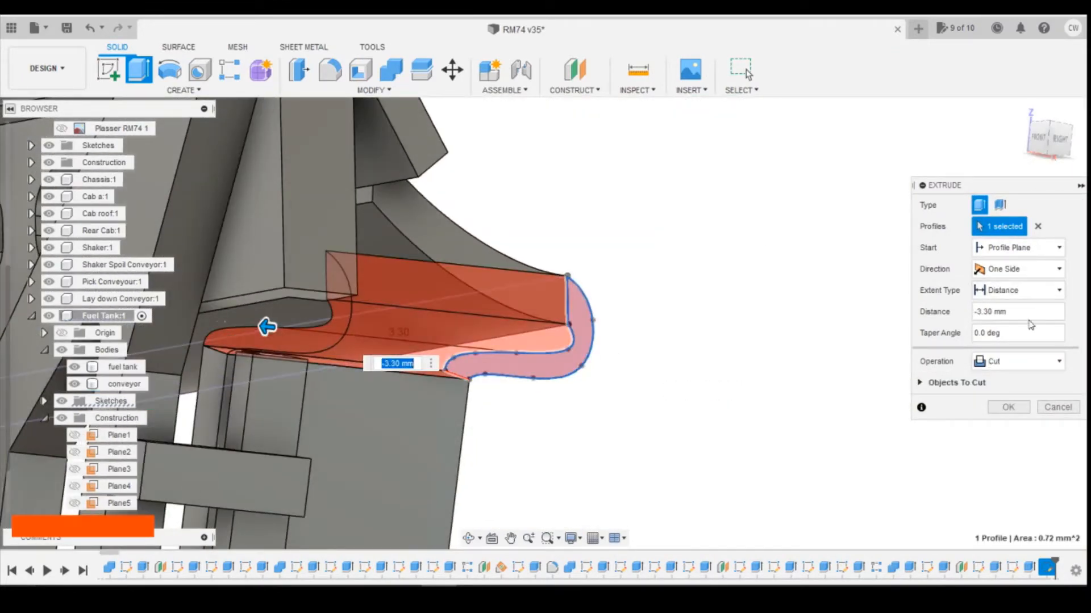
click(1017, 362)
click(1000, 380)
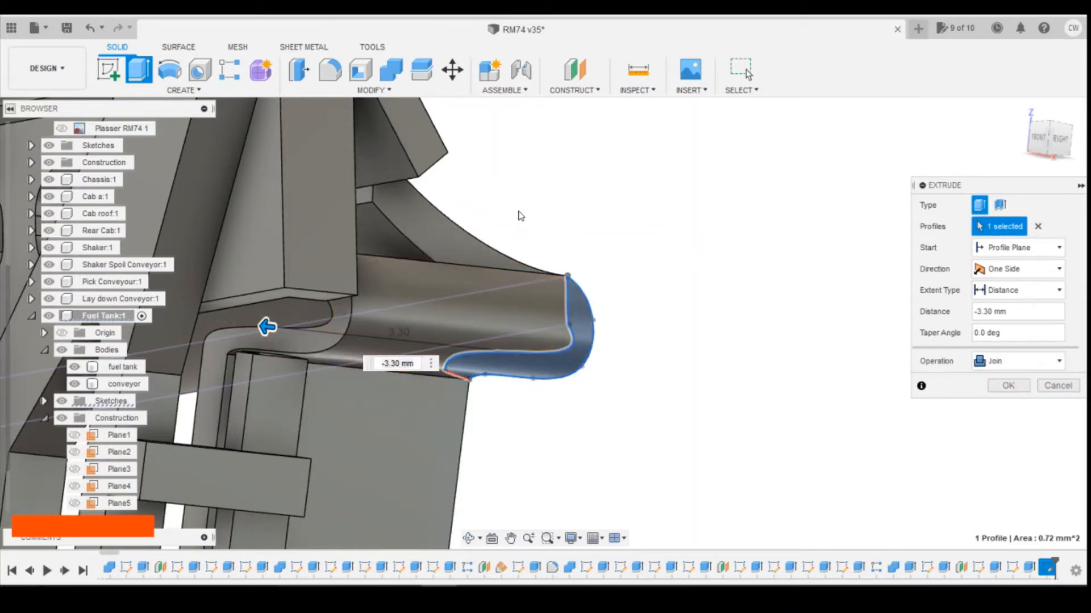
shift+middle_drag(519, 214, 689, 216)
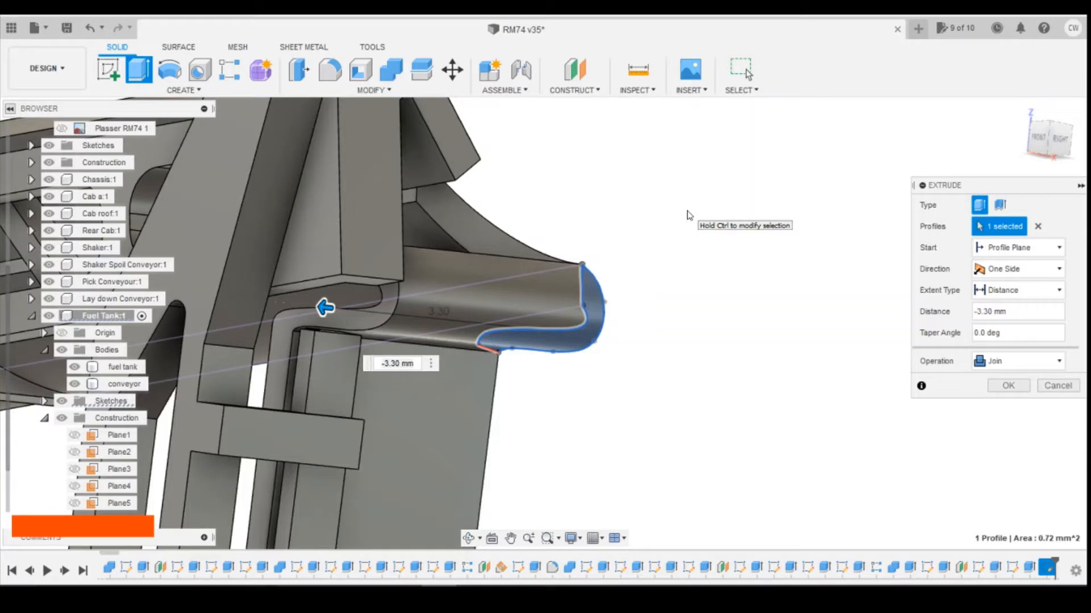
click(1059, 388)
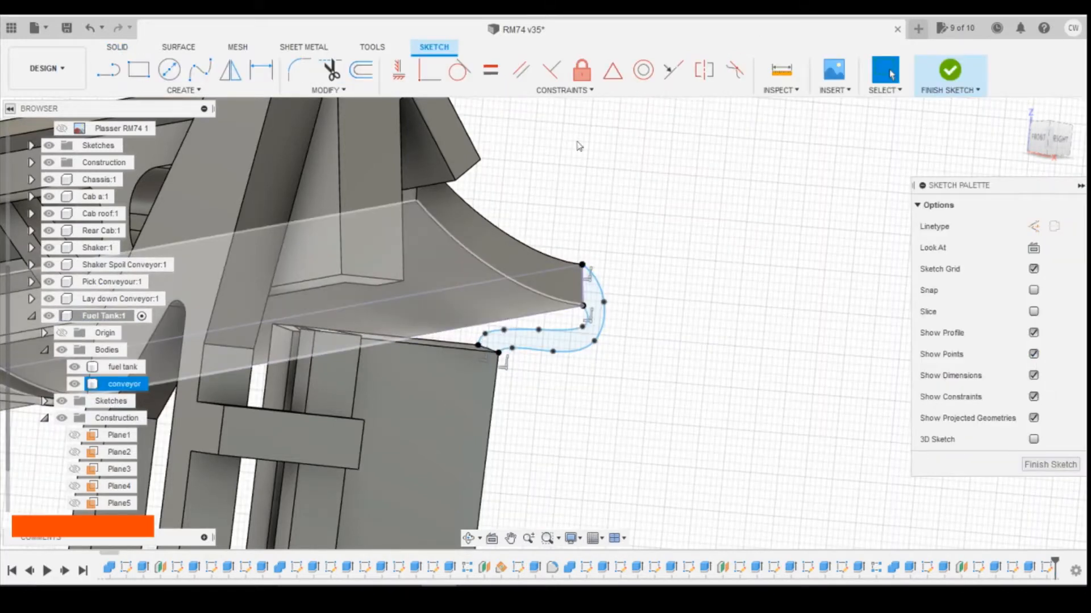
- Finish the sketch of the hooked profile between the side plate and the bracket arm
click(960, 80)
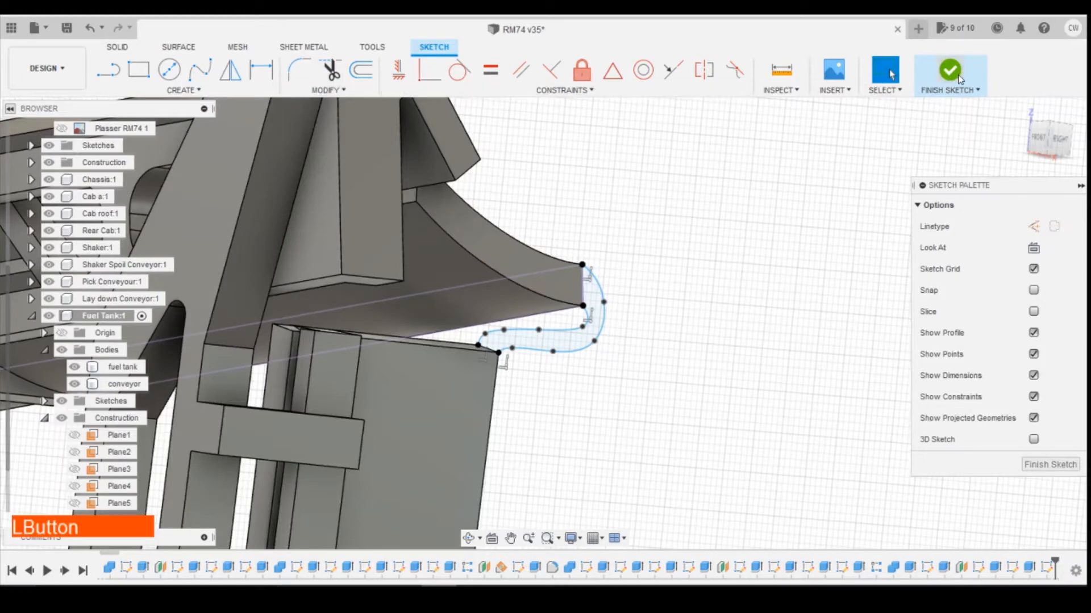
click(235, 91)
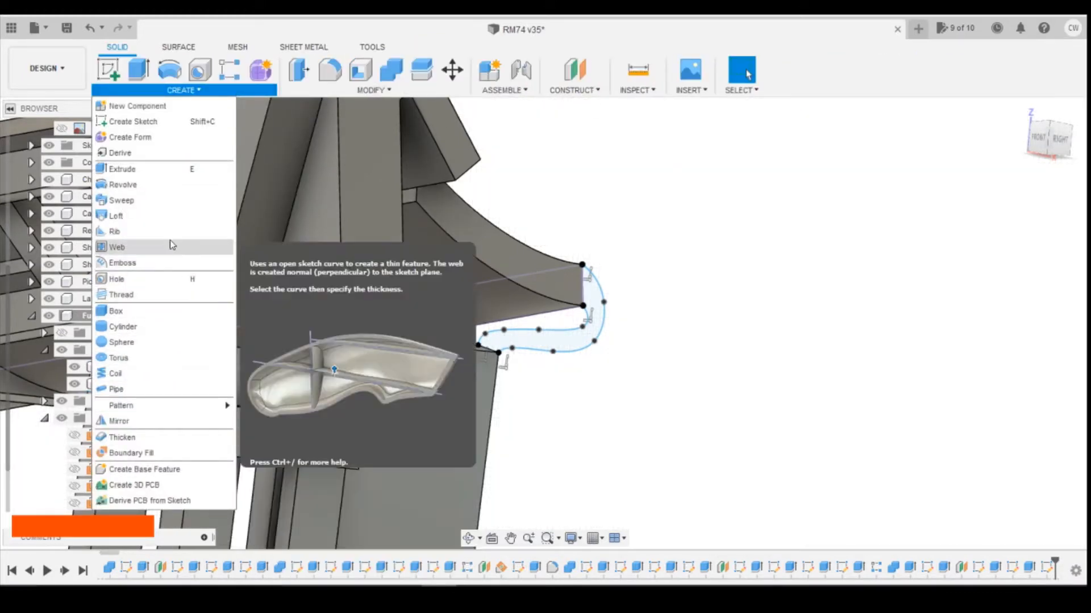
click(170, 216)
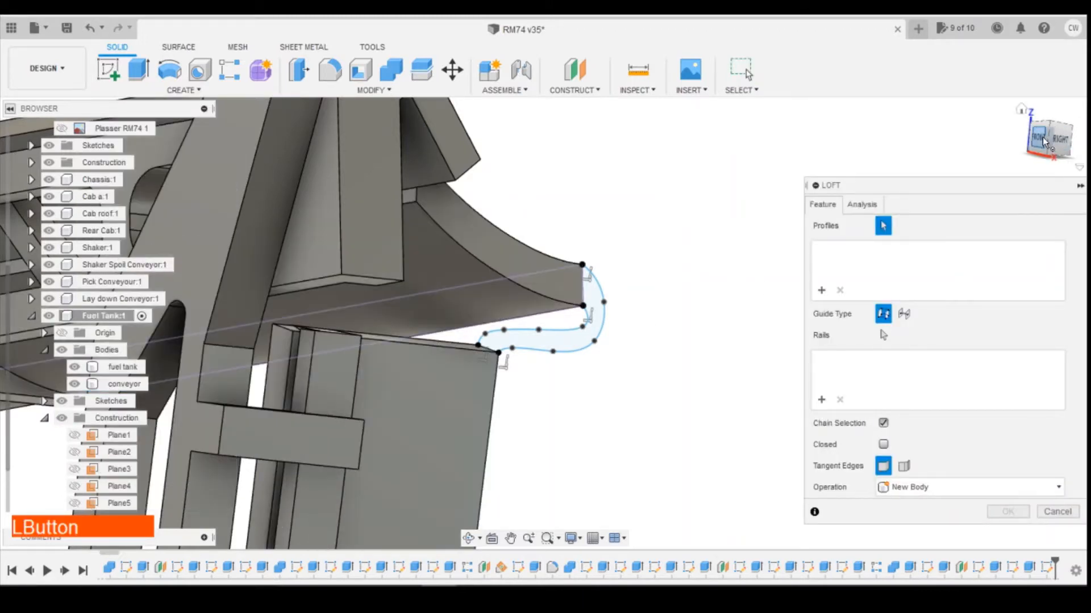
drag(1044, 142, 1031, 150)
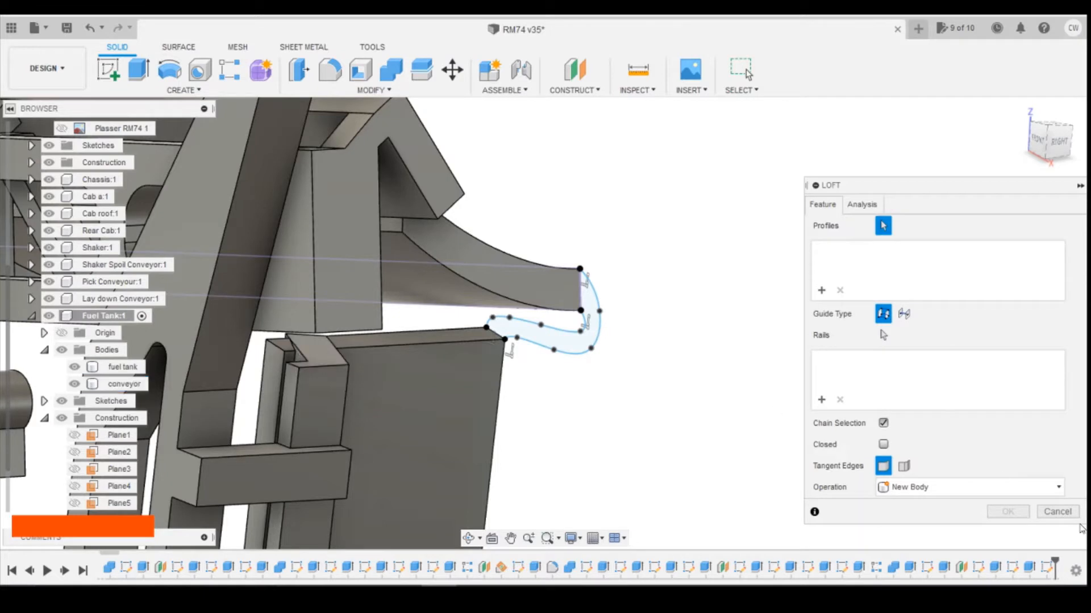
click(1065, 514)
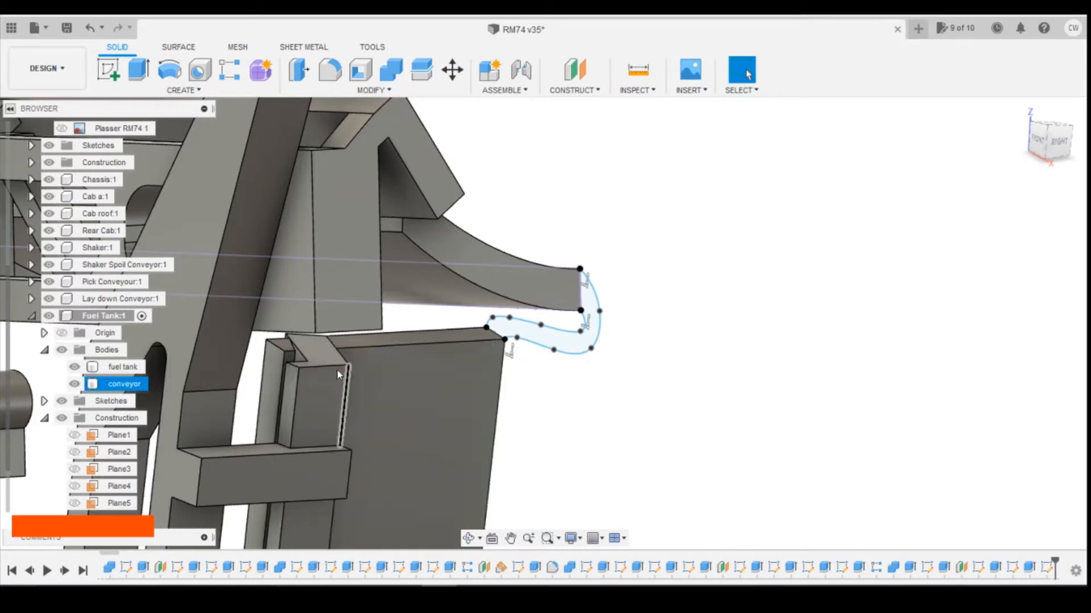
- Cut the upper end face of the conveyor's angled flange down by 0.10 mm with an Extrude
right_click(313, 355)
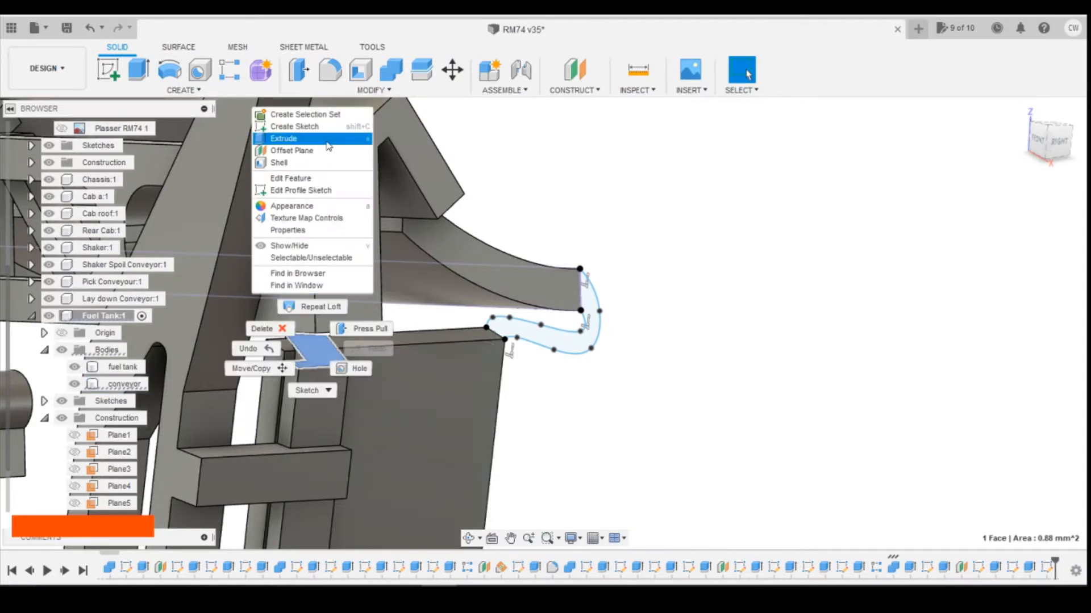
click(367, 335)
key(e)
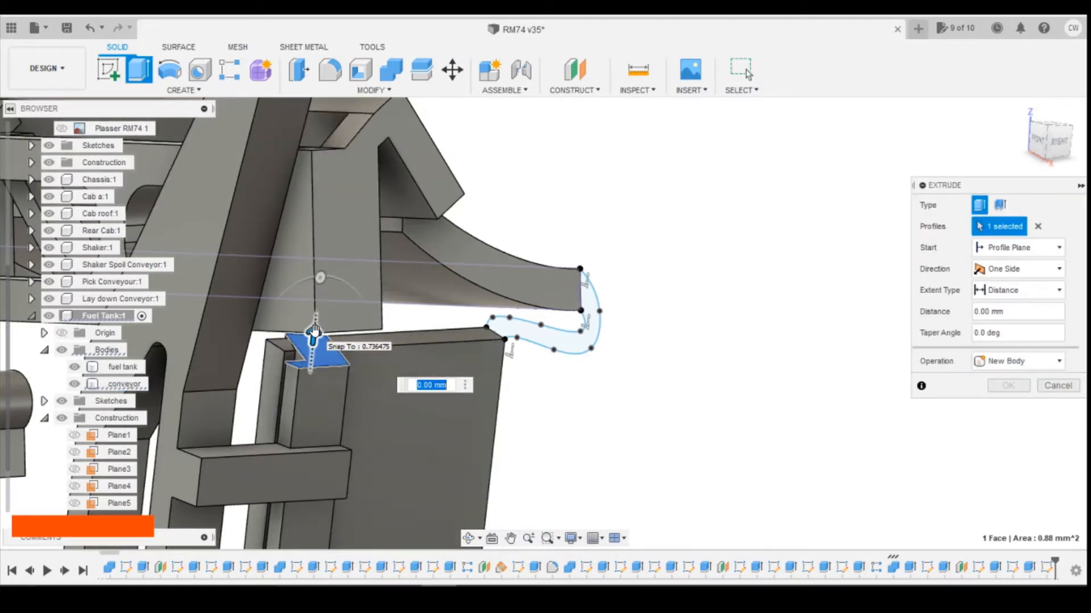
drag(314, 333, 357, 374)
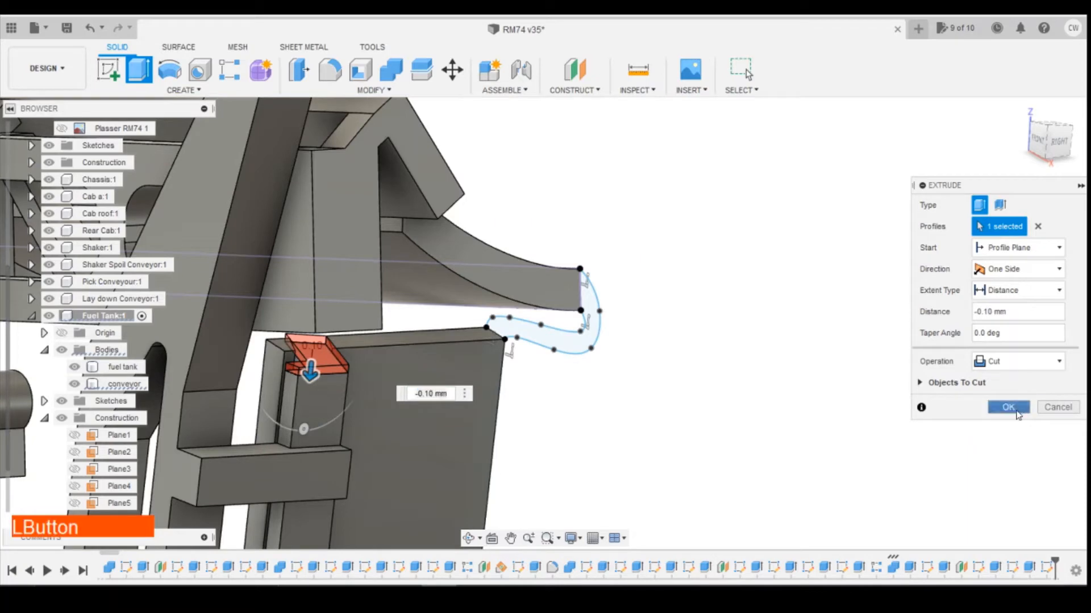
click(1008, 407)
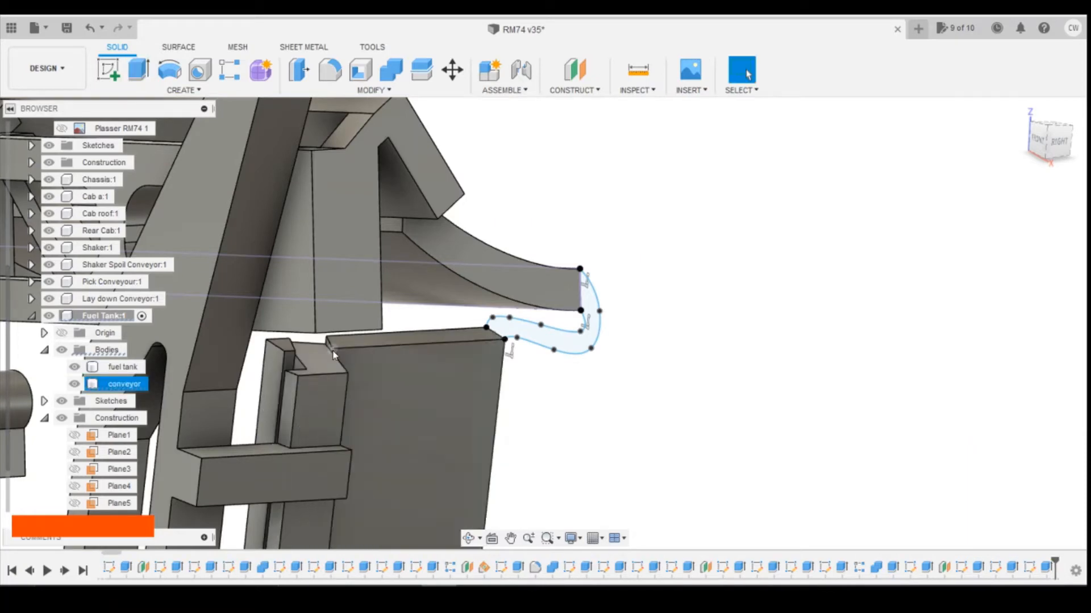
- Start a sketch on the conveyor side plate's upper end face and slice the model at the sketch plane
click(108, 69)
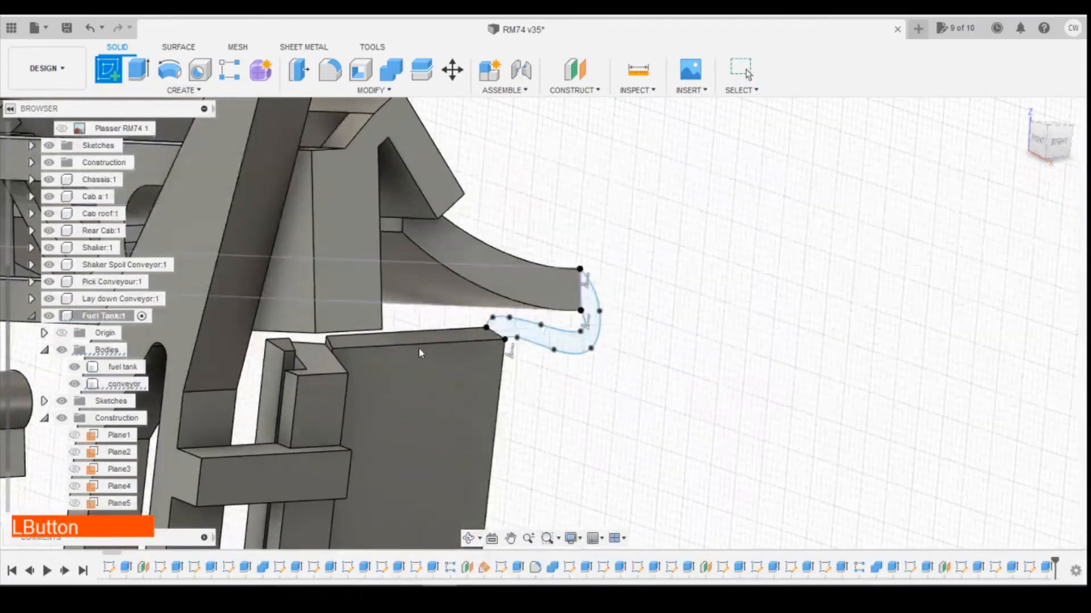
click(444, 345)
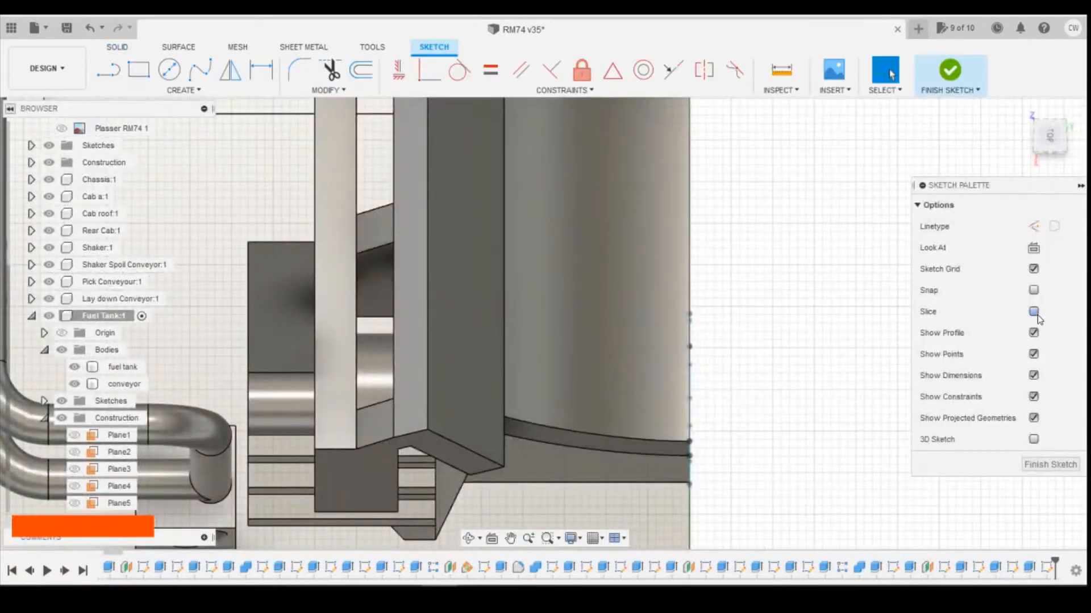
click(1034, 312)
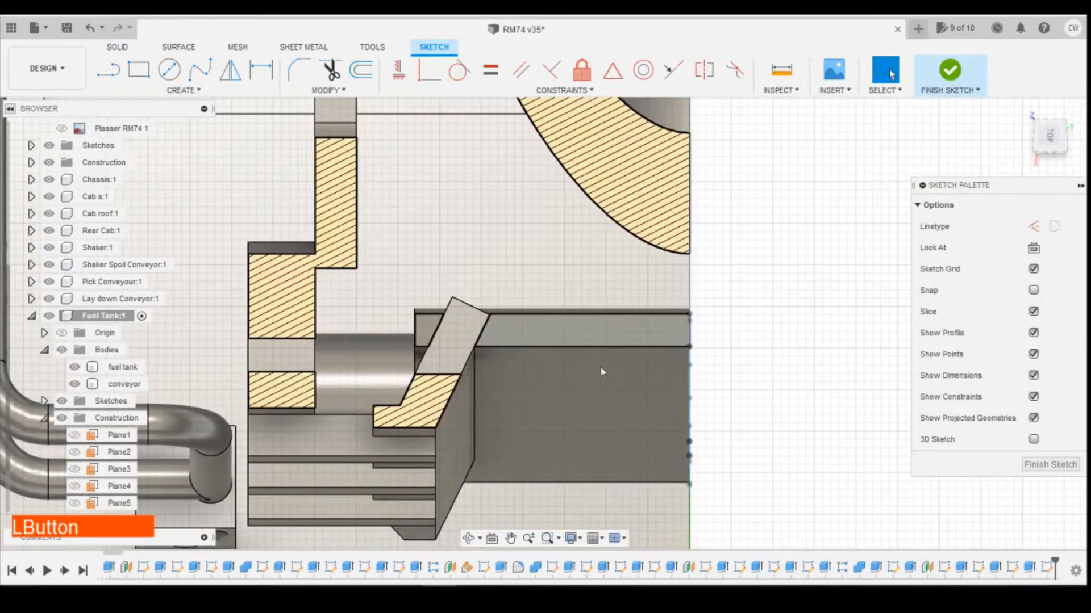
- Draw a closed parallelogram about 0.66 mm wide, extending the side plate's two long edges across the angled flange and closing its far end
key(l)
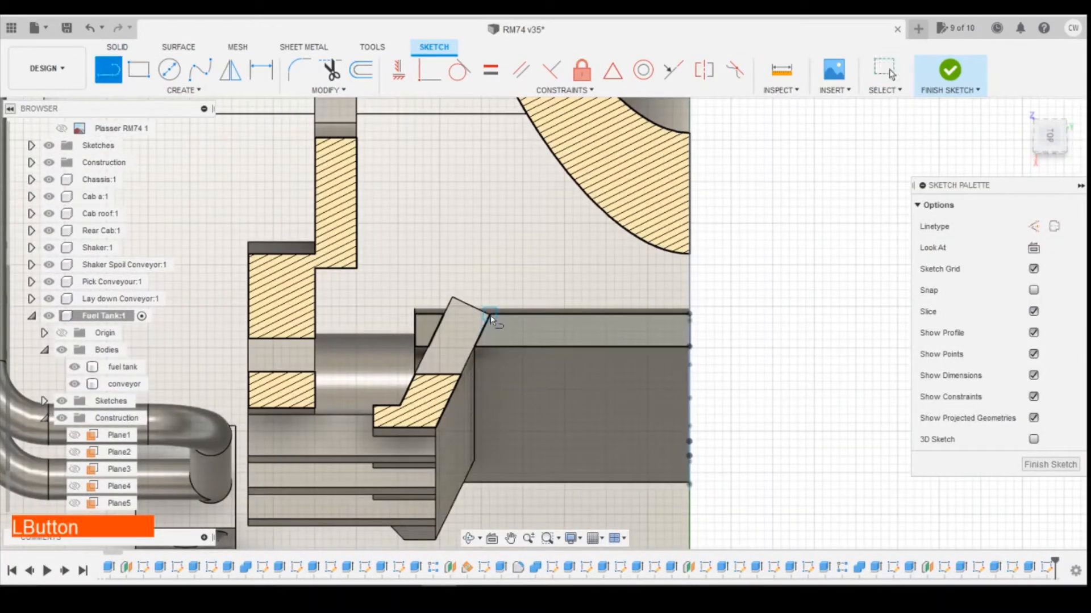
click(489, 317)
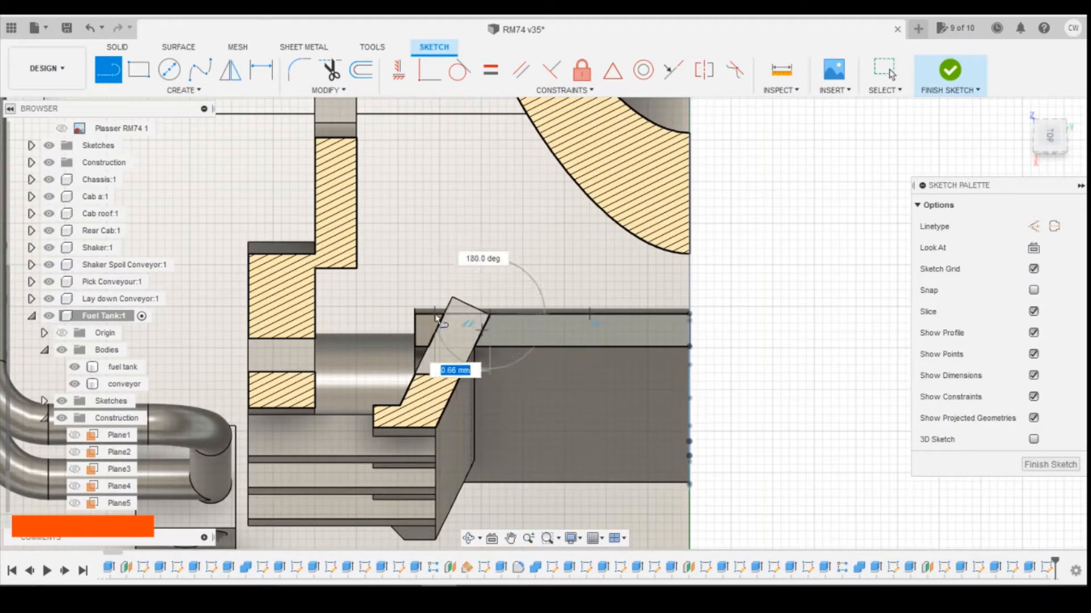
click(440, 320)
key(Escape)
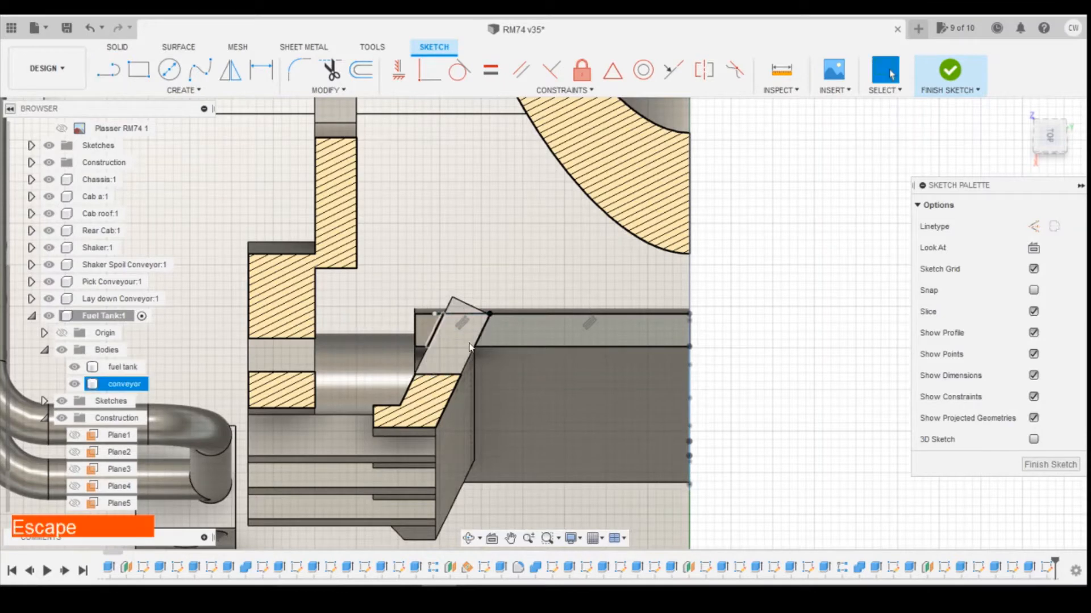
click(108, 70)
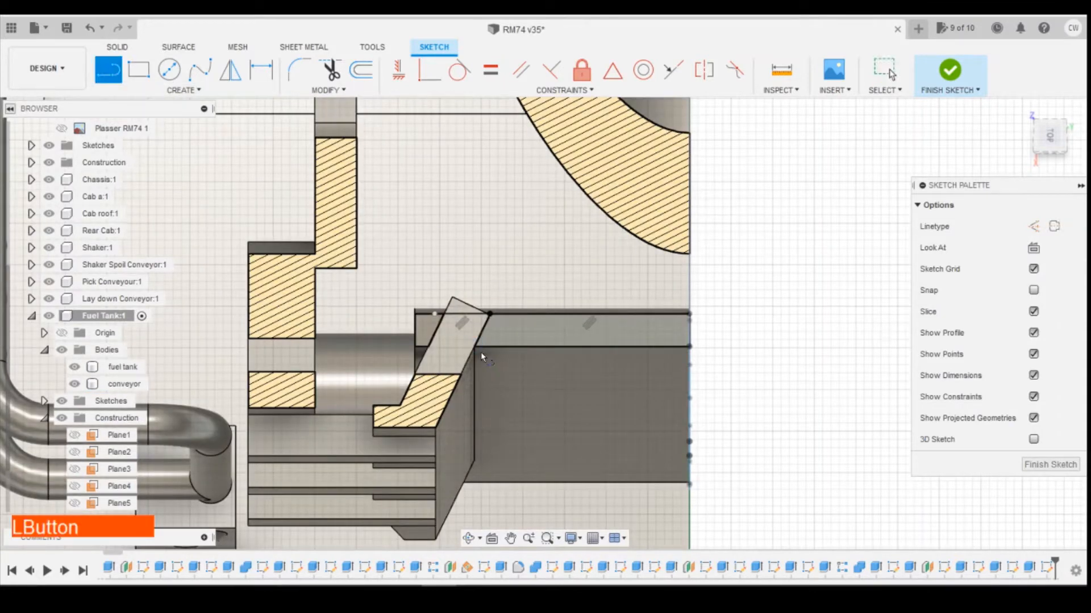
click(476, 348)
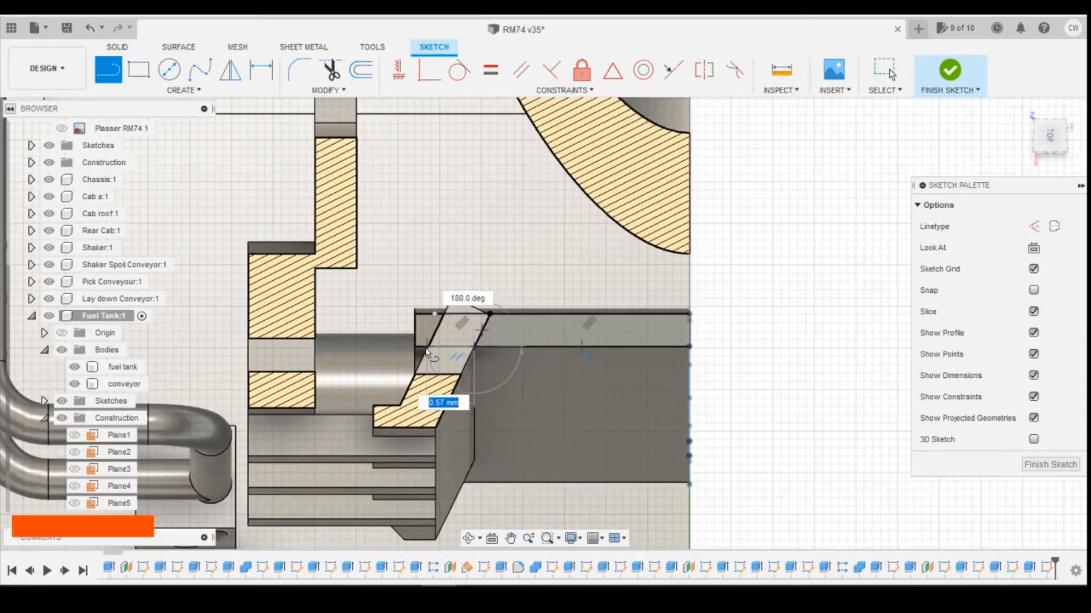
key(Escape)
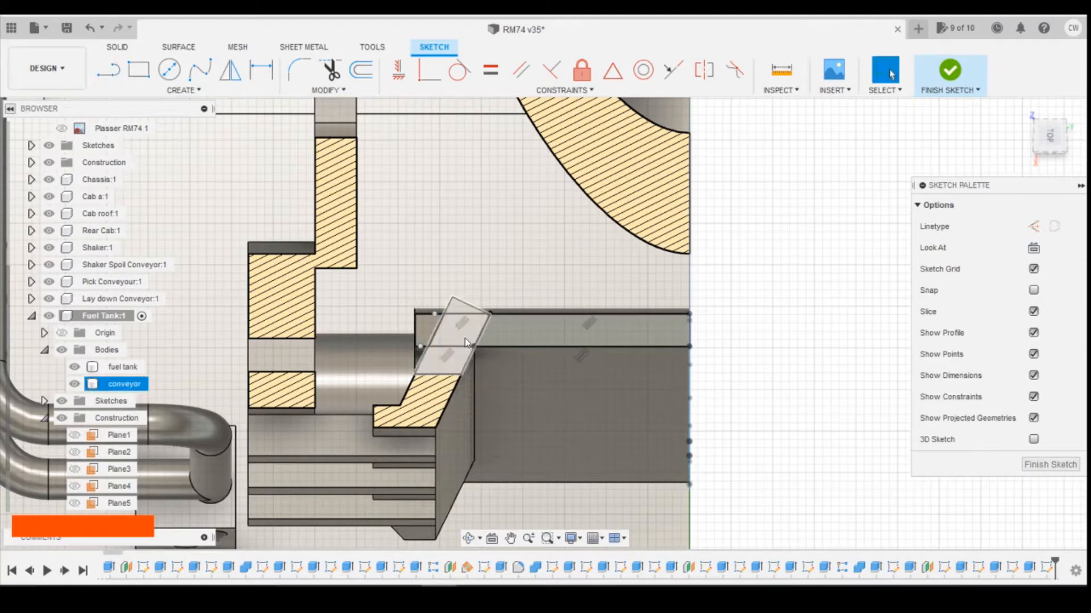
key(Escape)
click(108, 70)
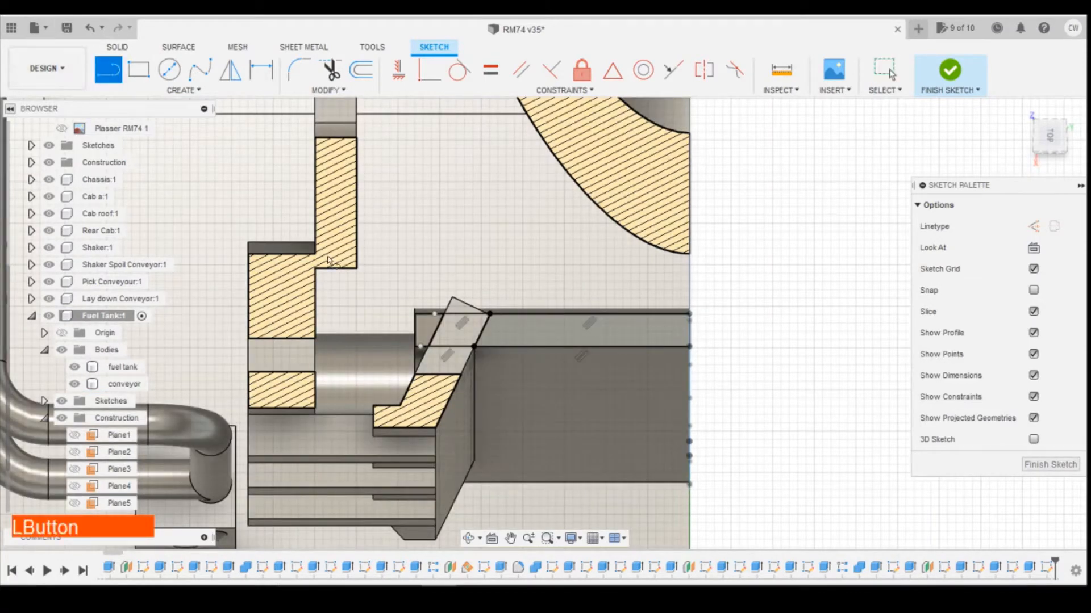
click(421, 346)
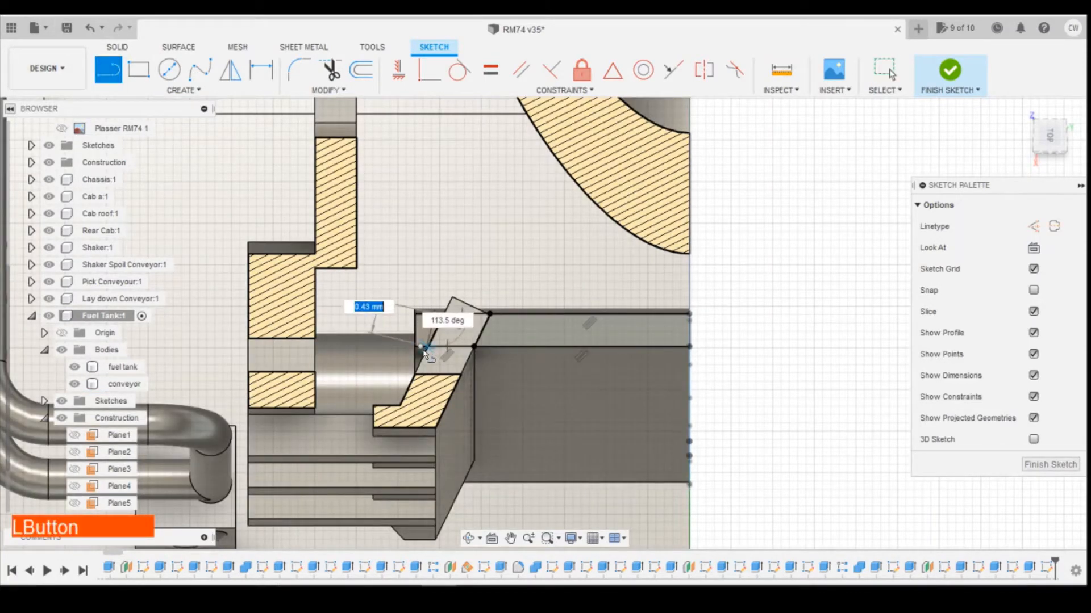
key(Escape)
- Extrude the parallelogram 0.30 mm downward and join it to the conveyor body
right_click(453, 337)
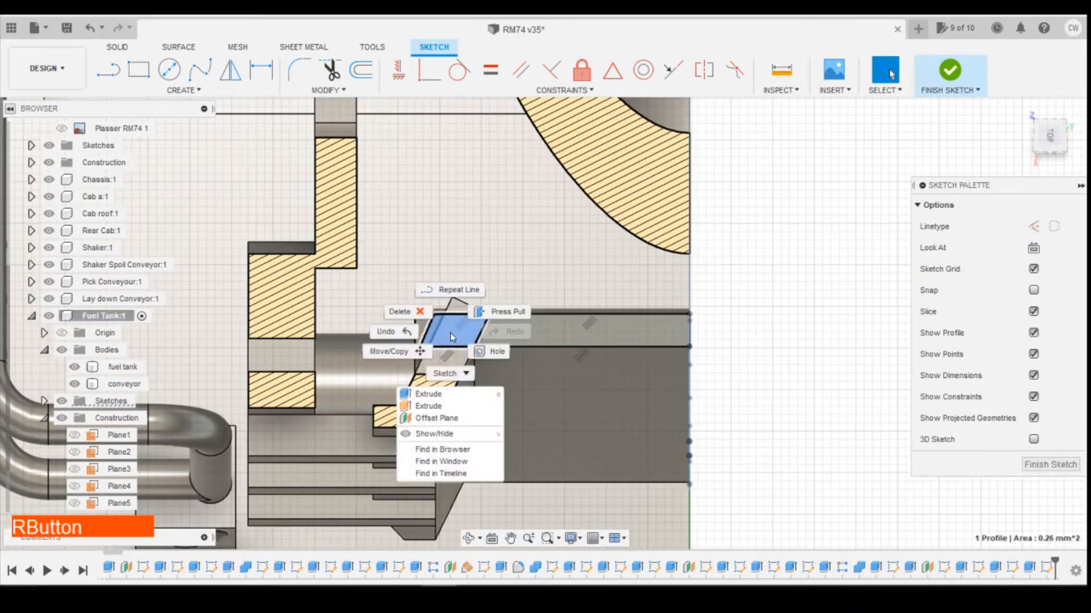
click(428, 394)
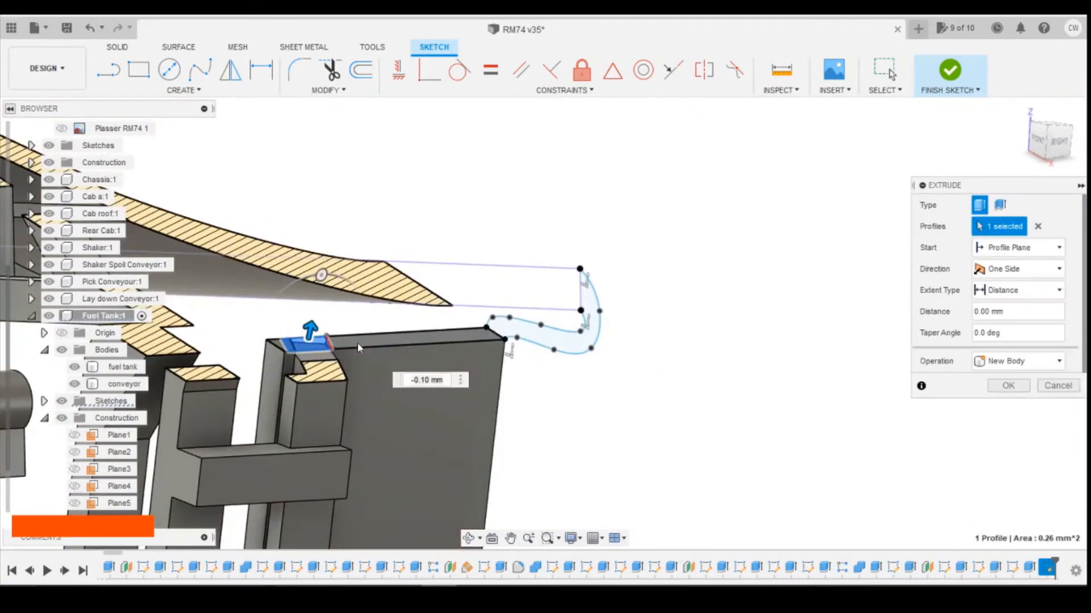
drag(310, 334, 301, 379)
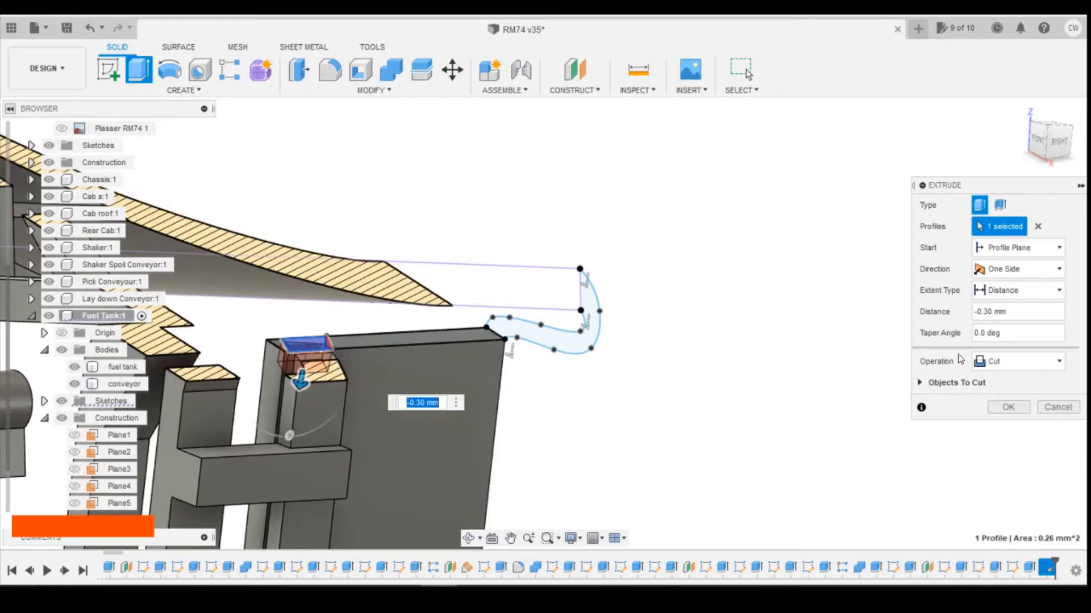
click(1016, 361)
click(1008, 390)
click(1008, 407)
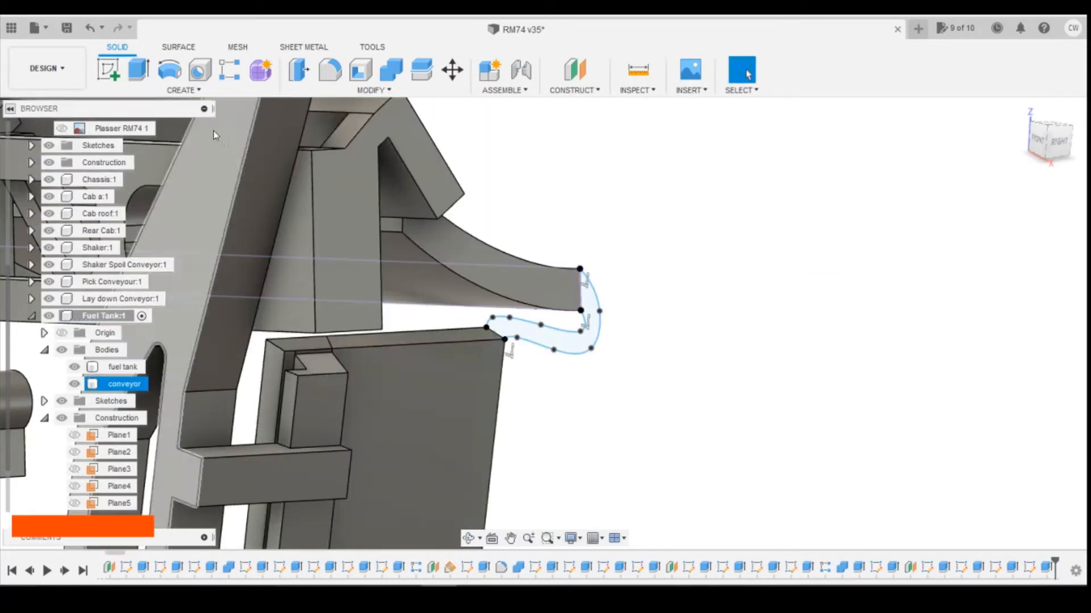
click(183, 90)
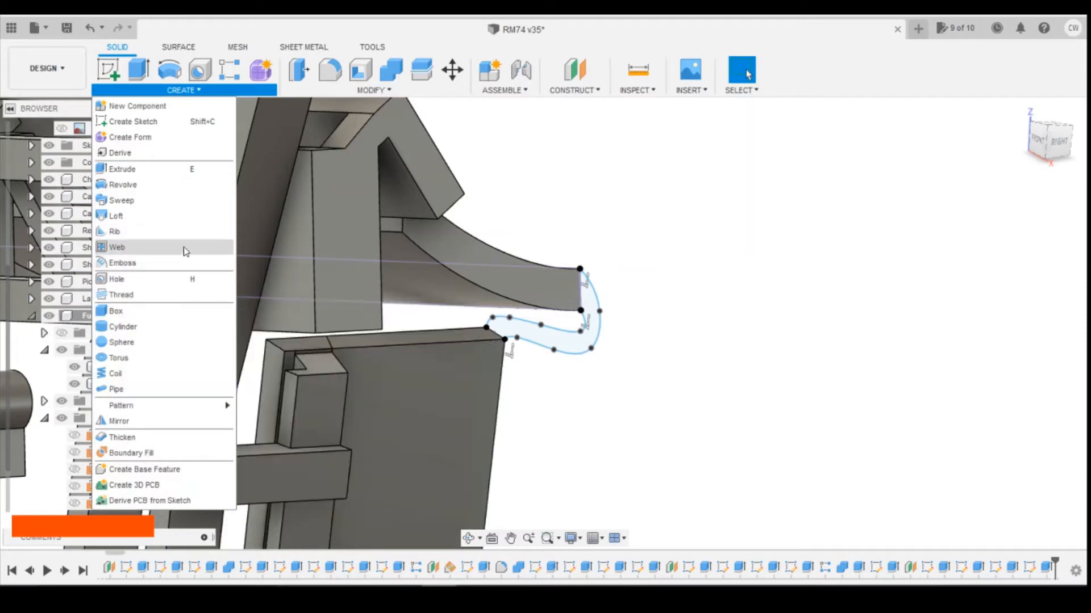
click(183, 216)
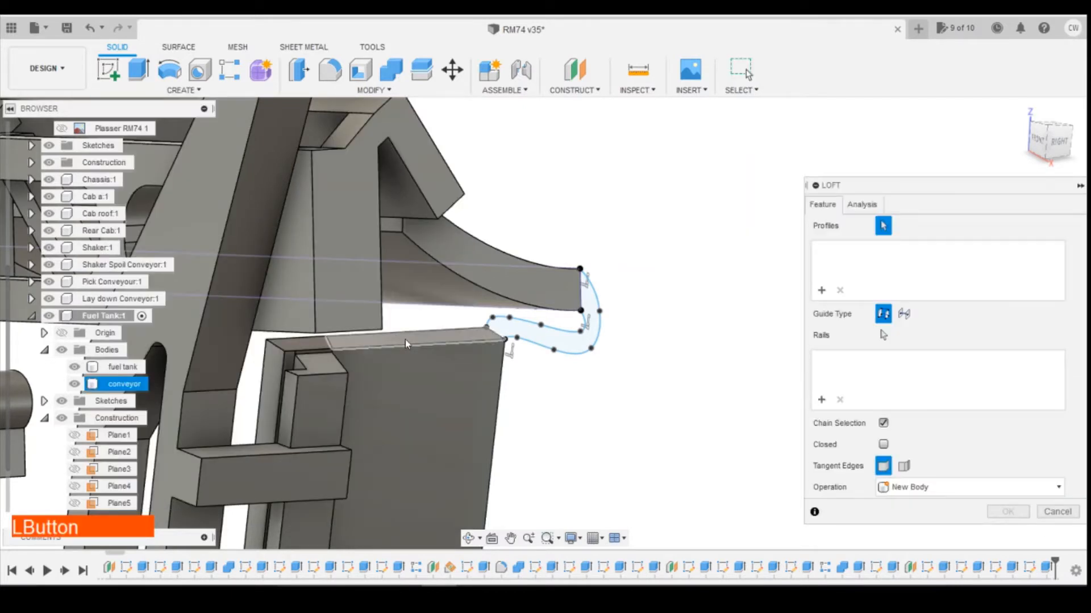
click(406, 343)
shift+click(307, 350)
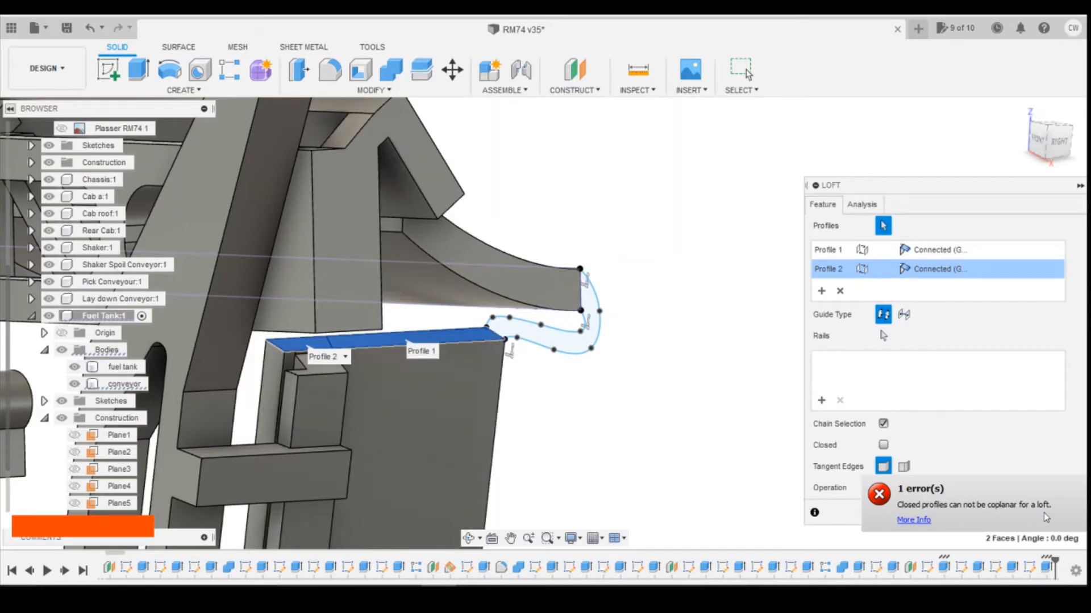
click(706, 482)
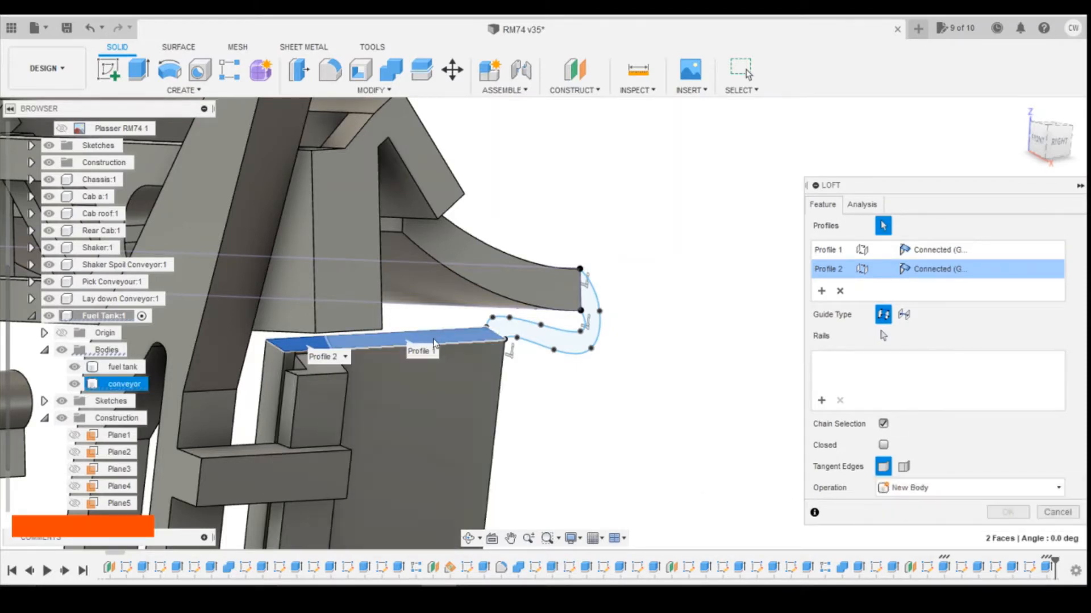
click(437, 358)
click(459, 337)
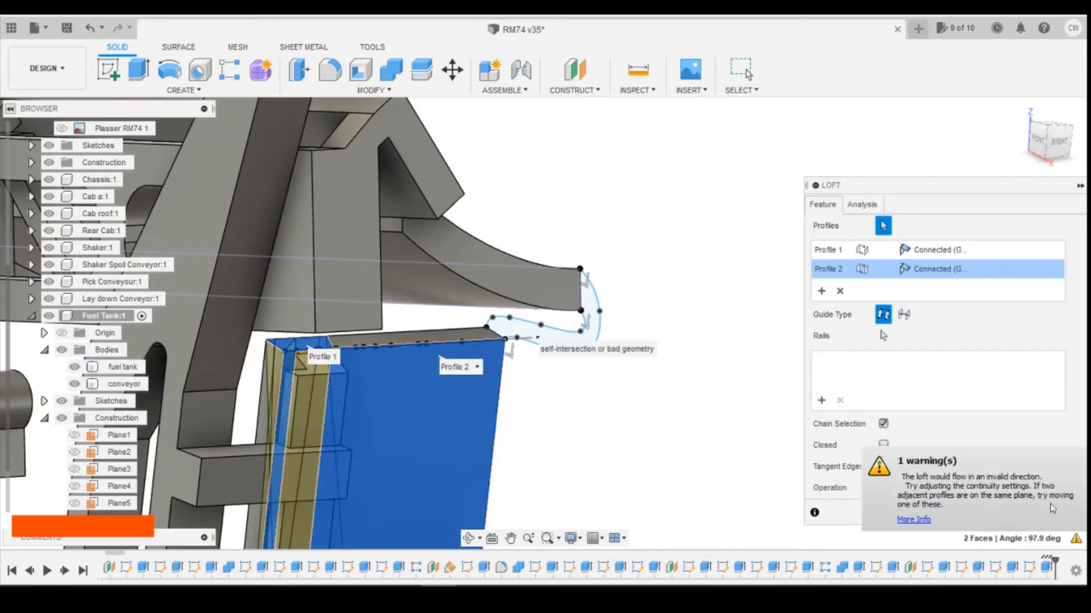
click(84, 26)
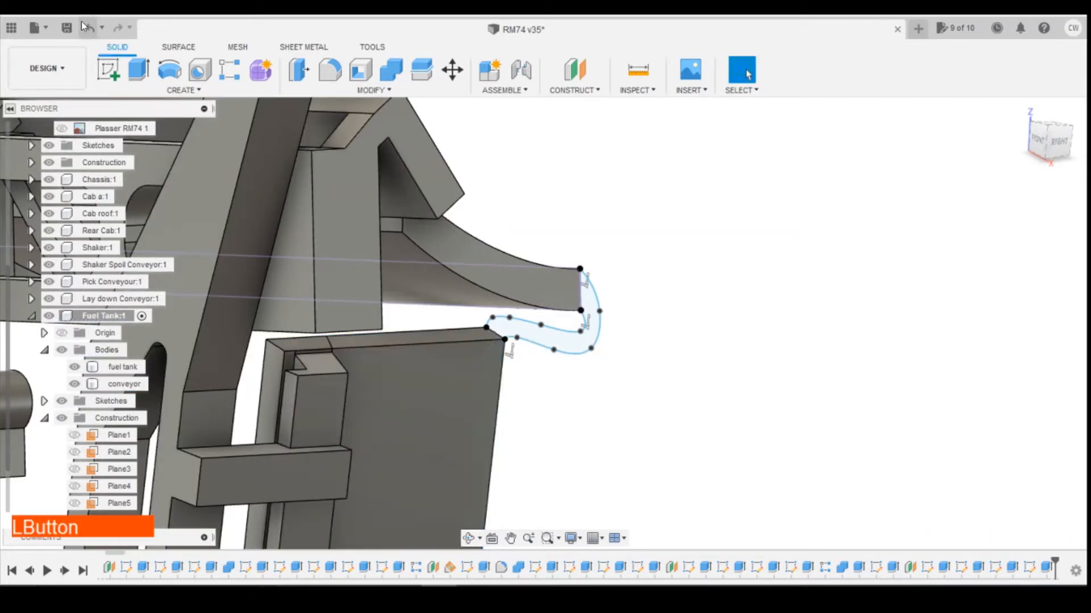
- Examine the conveyor side plate's upper end and how the hooked profile sits against the bracket arm and machine
scroll(372, 363, up, 5)
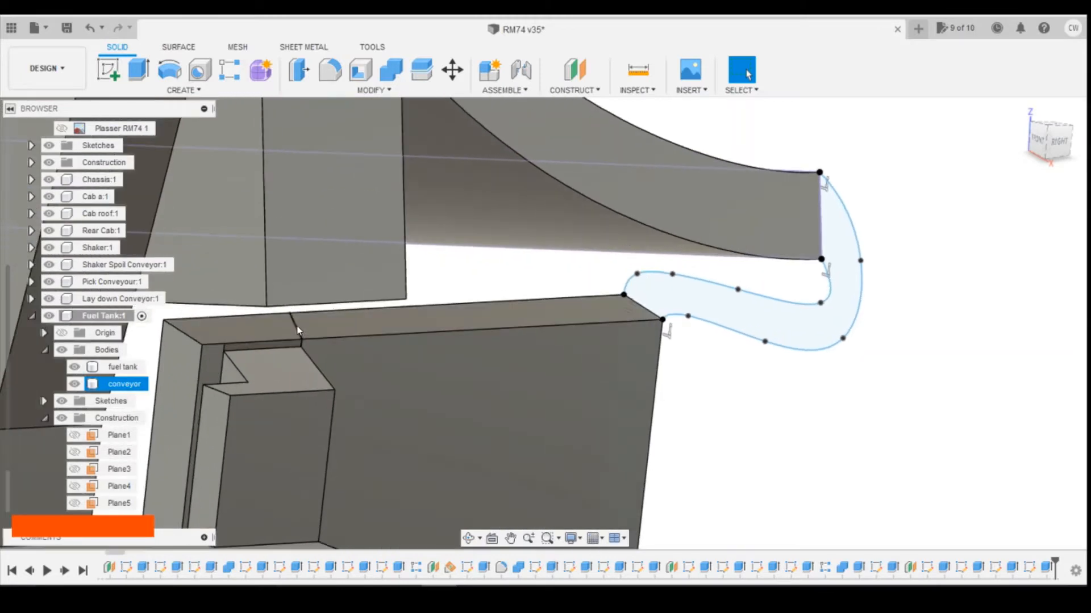
scroll(456, 373, down, 3)
scroll(454, 374, up, 4)
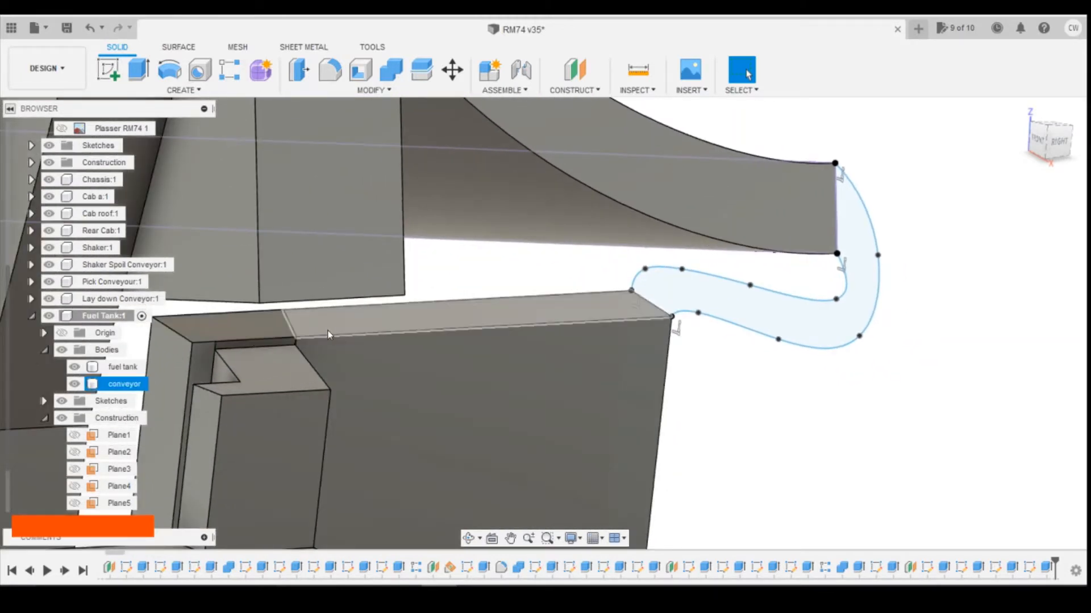
scroll(533, 356, down, 2)
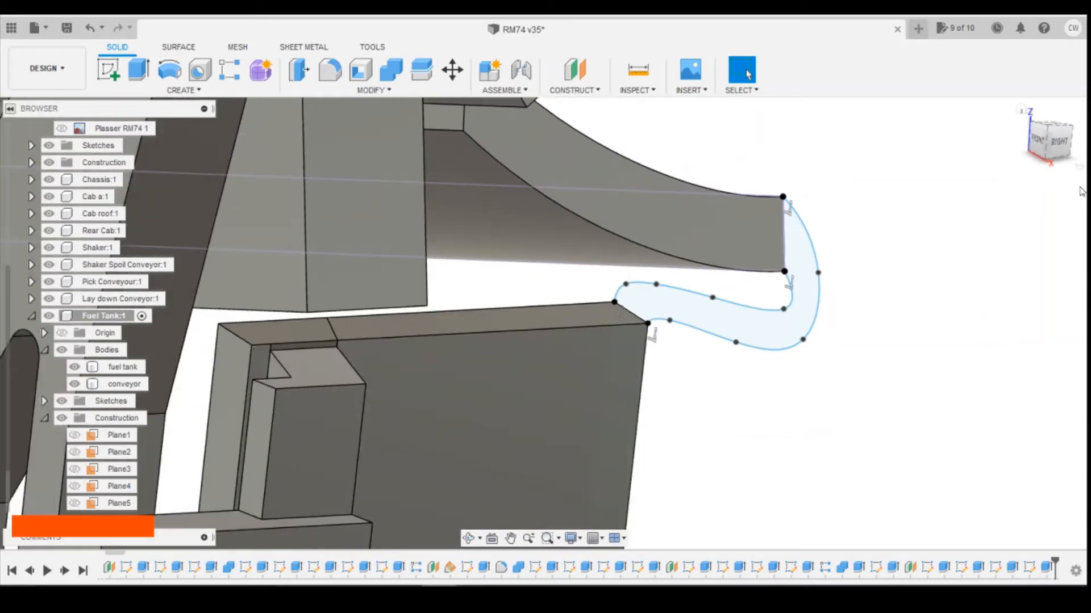
scroll(912, 308, down, 6)
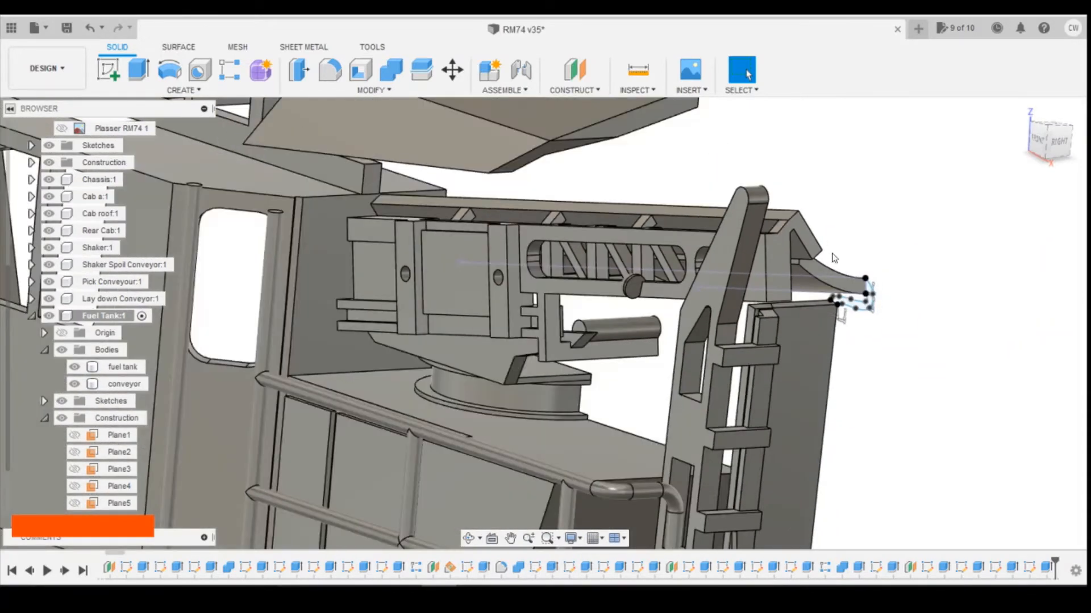
scroll(835, 262, down, 5)
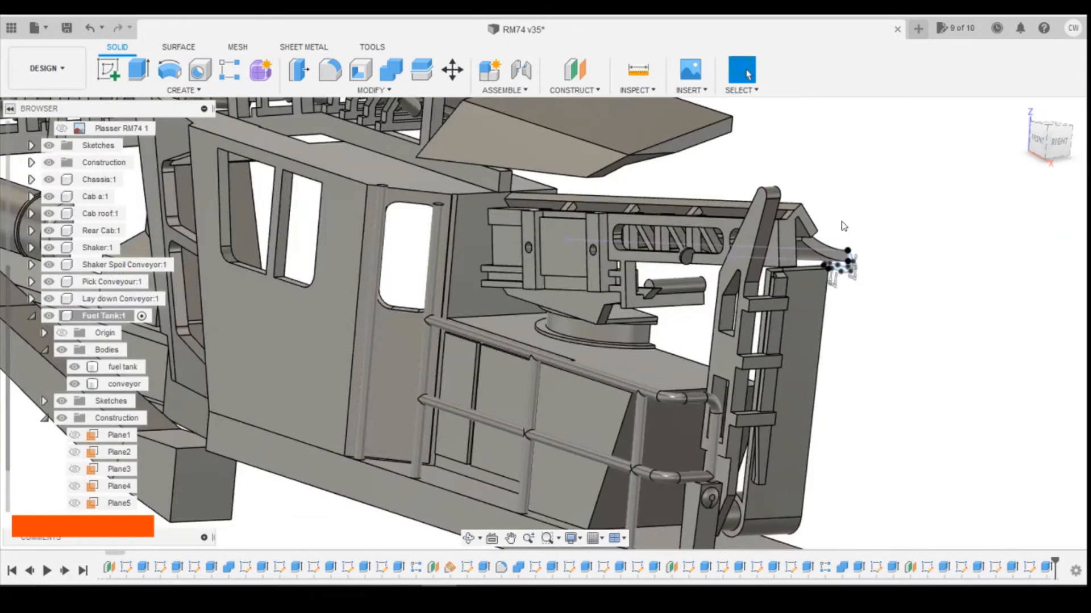
scroll(835, 237, up, 1)
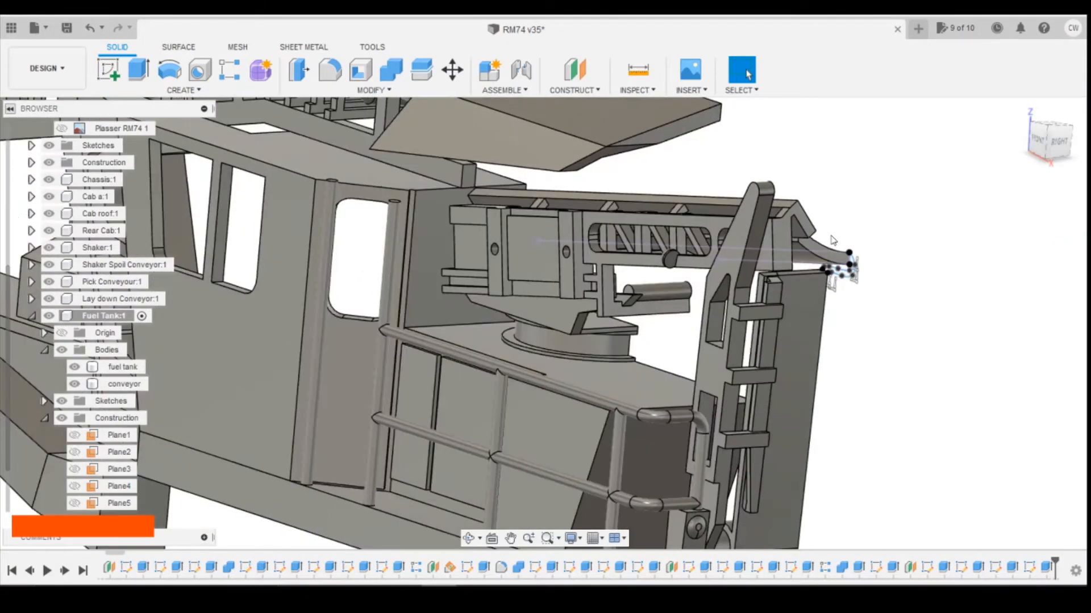
- Extrude the side plate profile with the rounded lower end by -3.30 mm across the conveyor and join it to the body
mouse_move(1059, 143)
mouse_down()
mouse_move(1082, 142)
mouse_move(1009, 138)
mouse_move(1048, 147)
mouse_up()
scroll(765, 426, up, 1)
scroll(657, 278, up, 5)
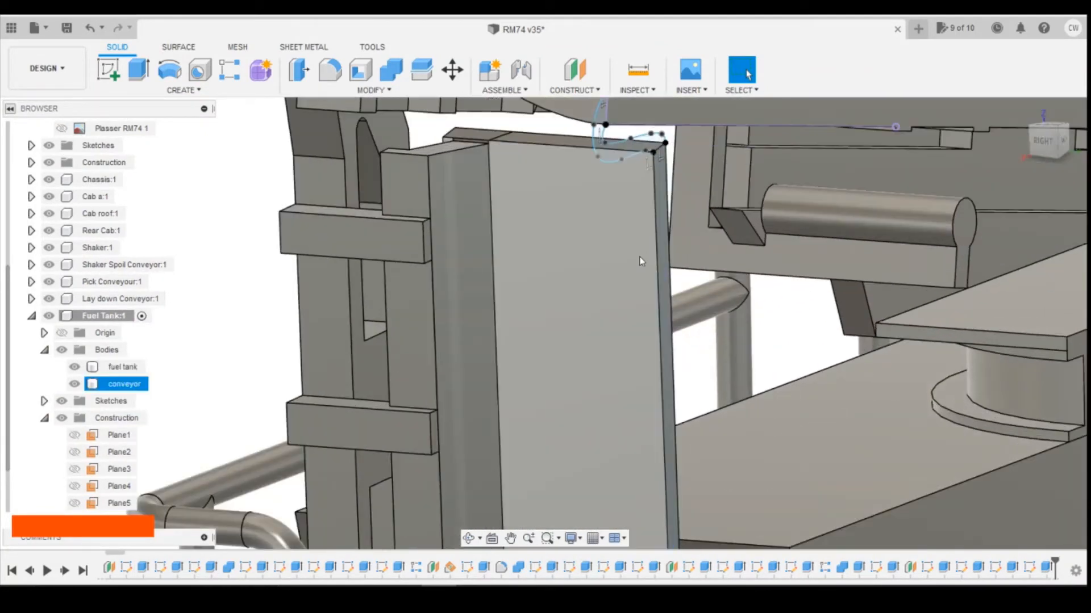
click(661, 181)
right_click(660, 181)
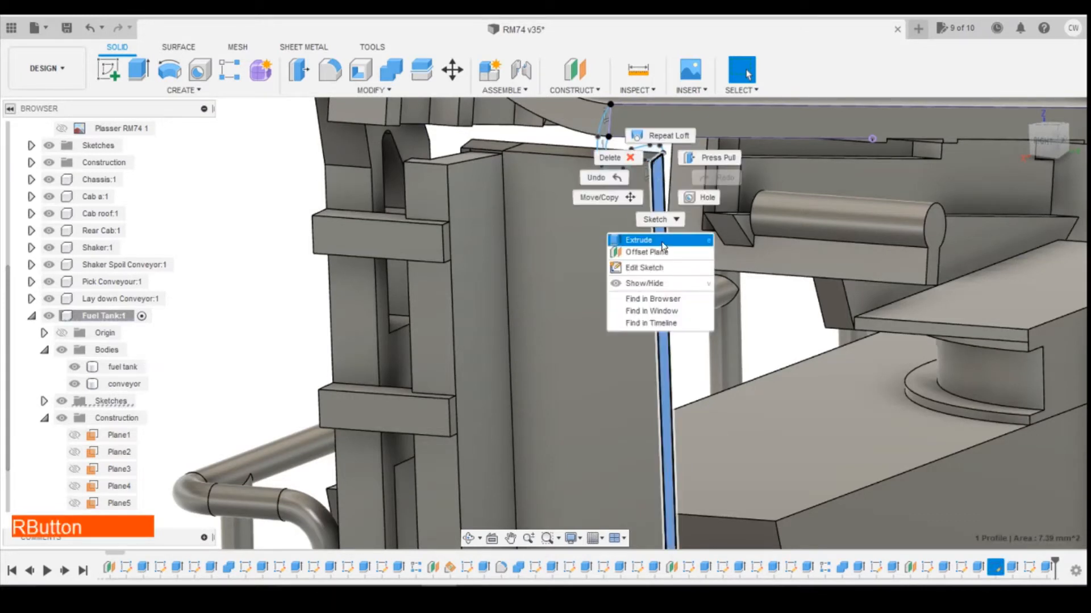
click(678, 249)
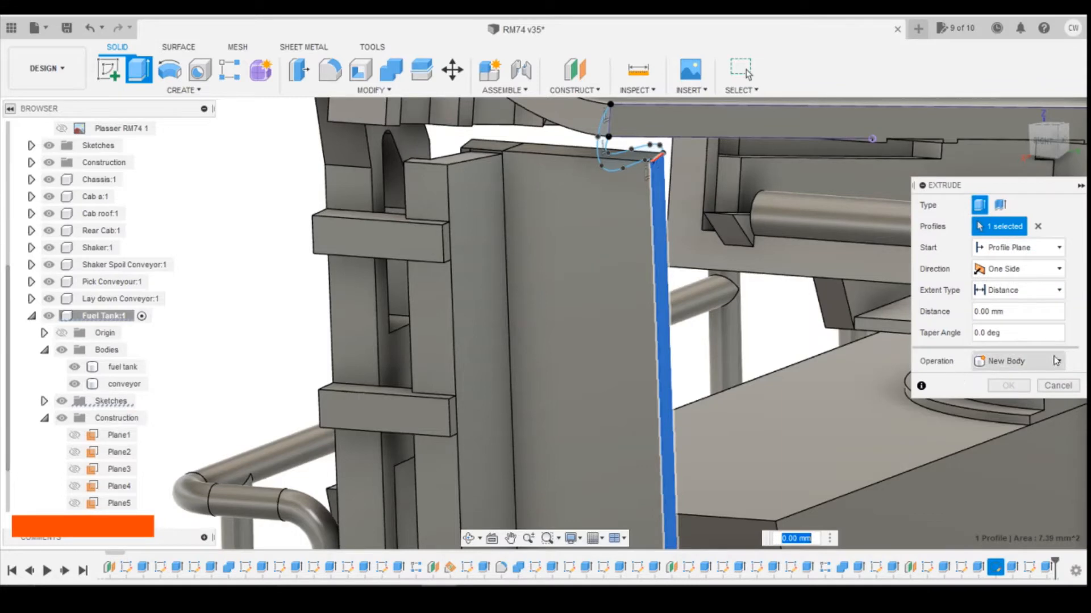
scroll(714, 244, down, 3)
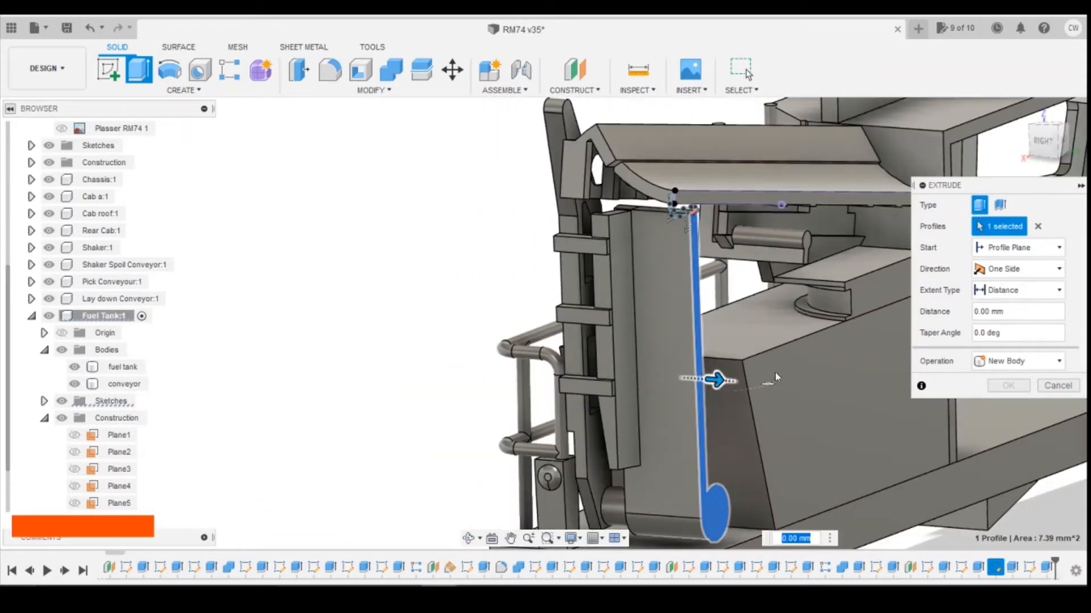
click(1042, 147)
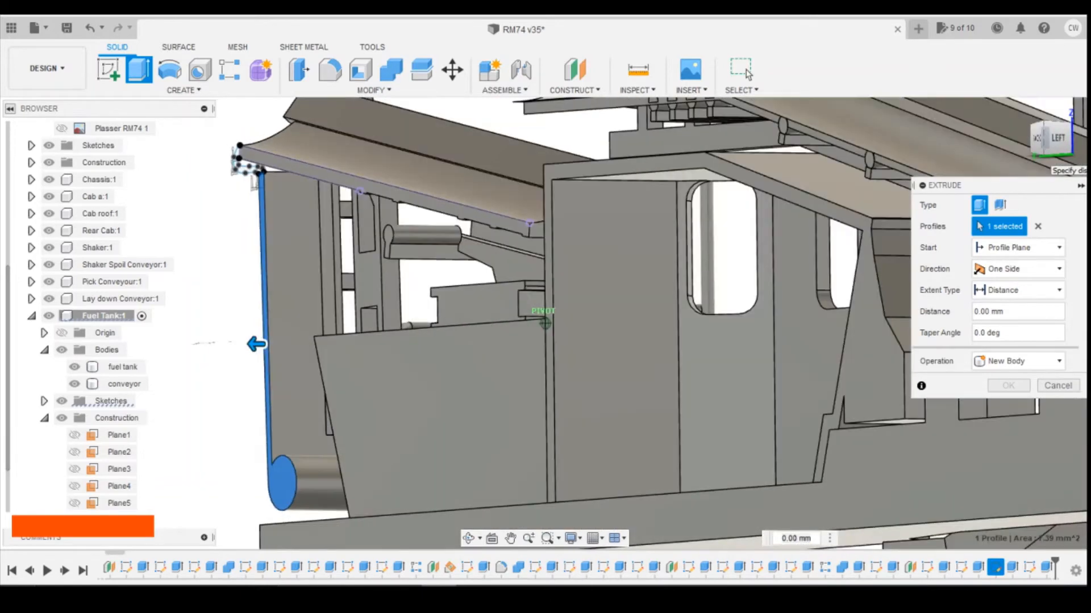
drag(1043, 147, 1082, 145)
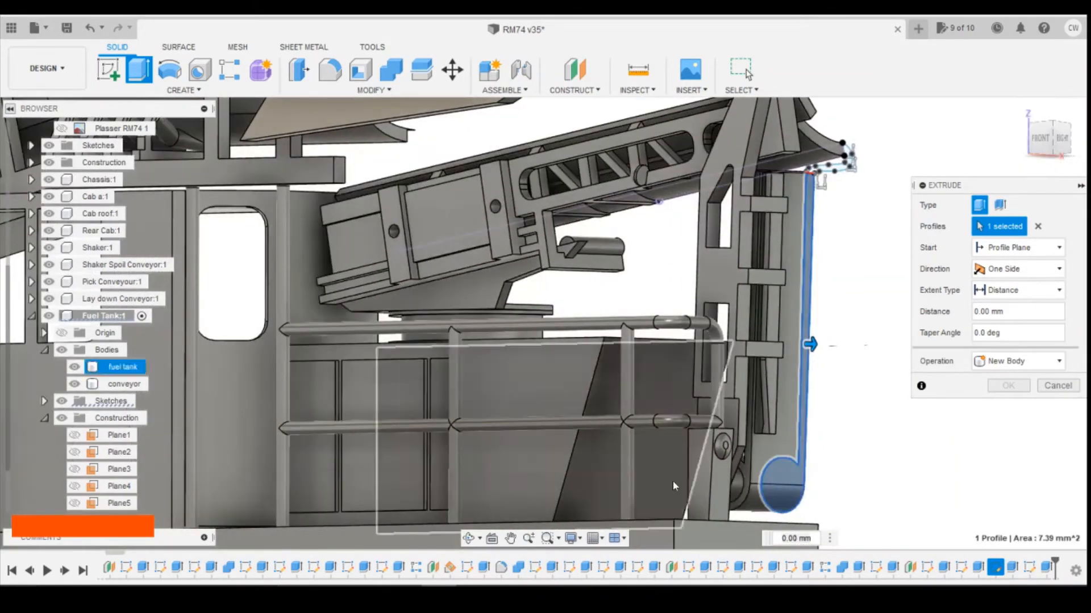
drag(809, 343, 738, 342)
click(1003, 363)
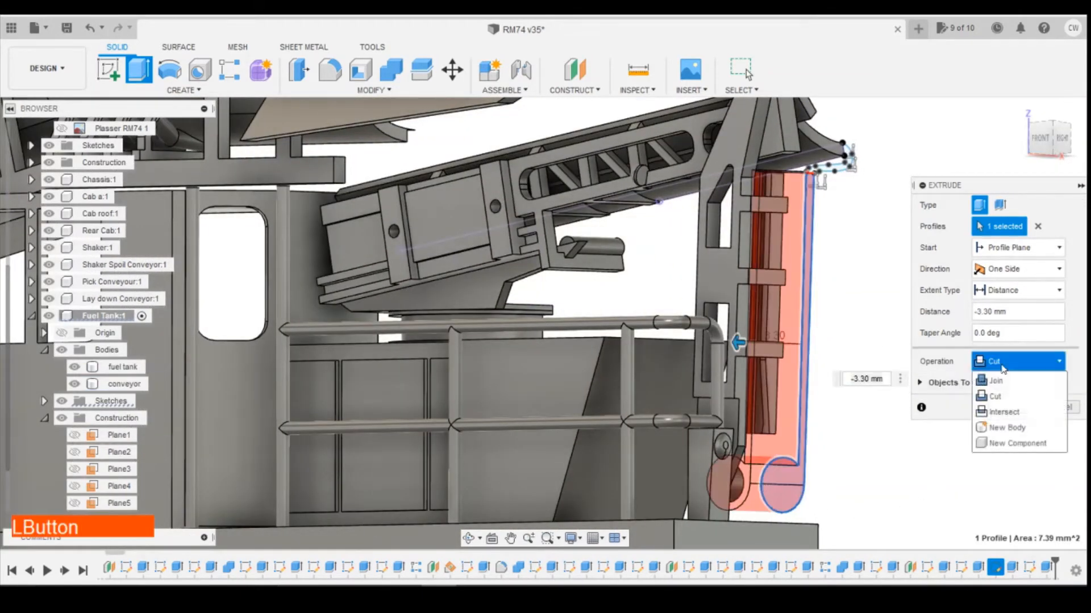
click(1003, 382)
click(1007, 383)
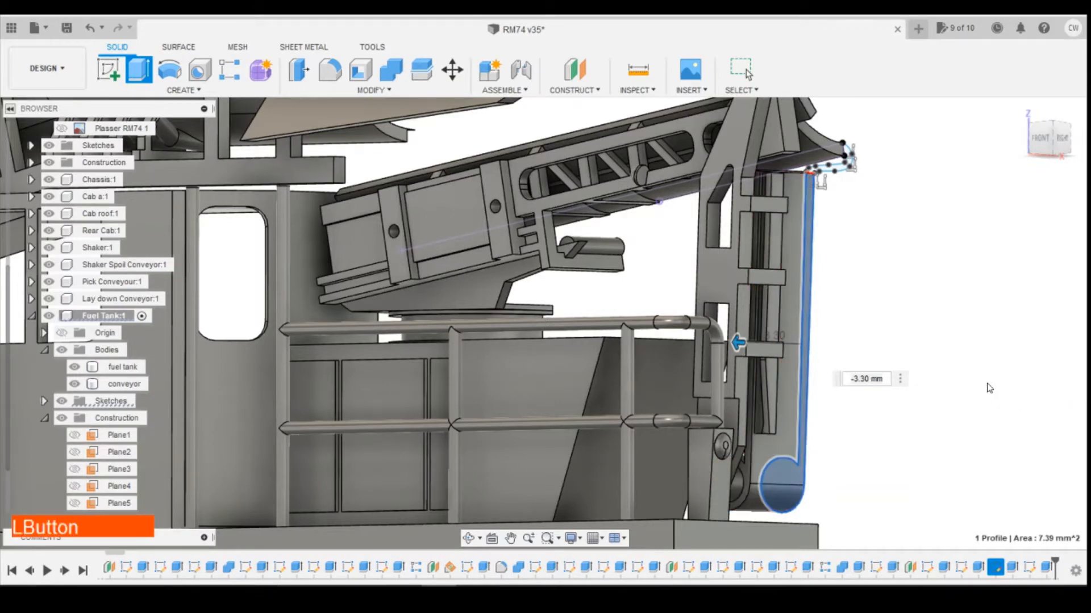
- Start a loft using the upper end face of the conveyor's side plate as the first profile
drag(1051, 145, 920, 195)
scroll(972, 193, down, 3)
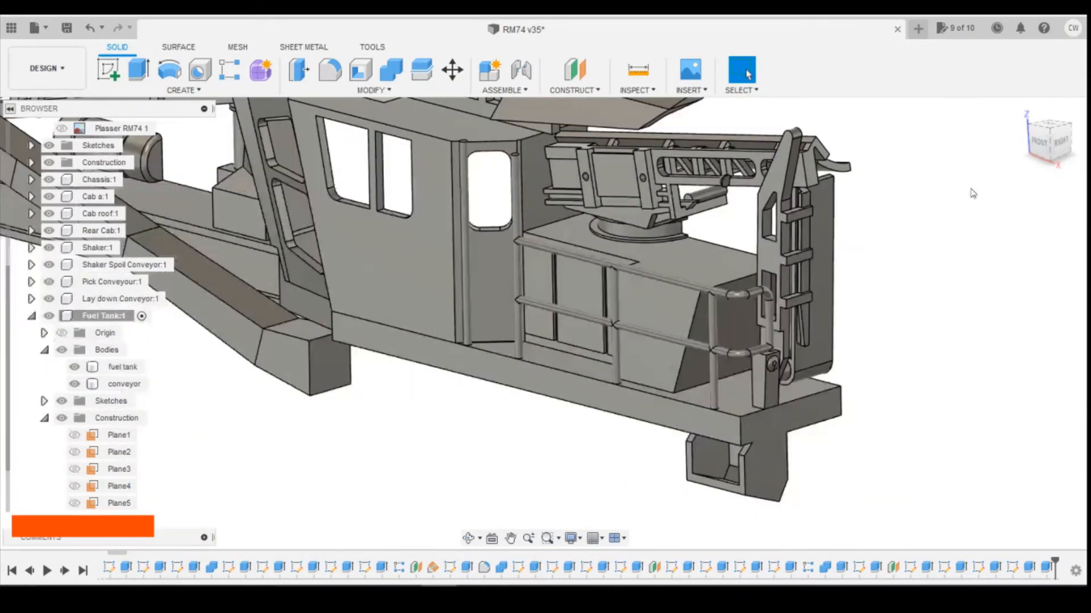
drag(1063, 141, 1000, 149)
scroll(758, 172, up, 5)
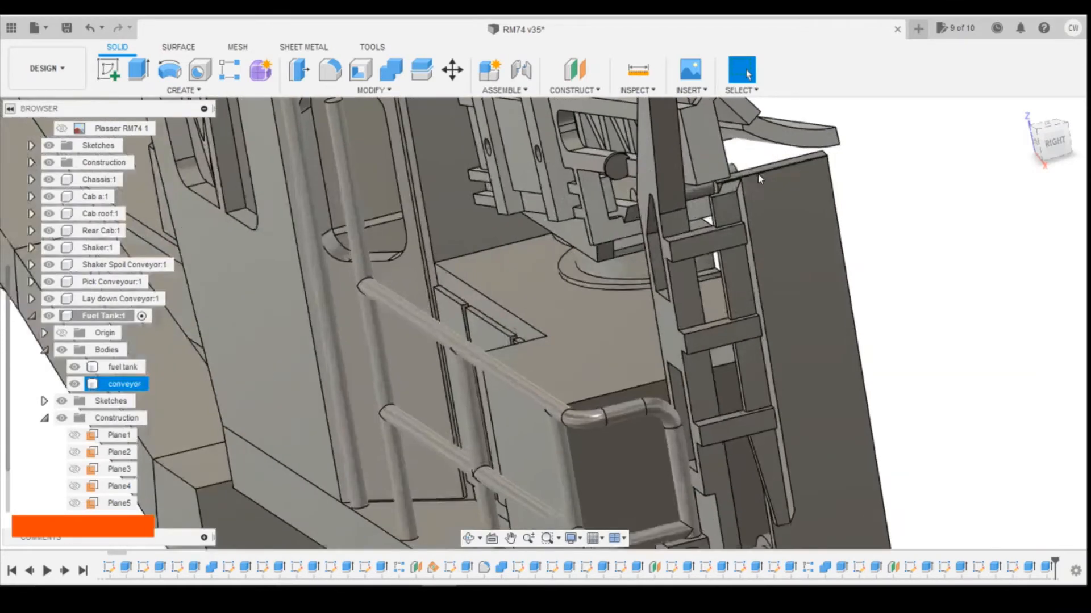
click(753, 176)
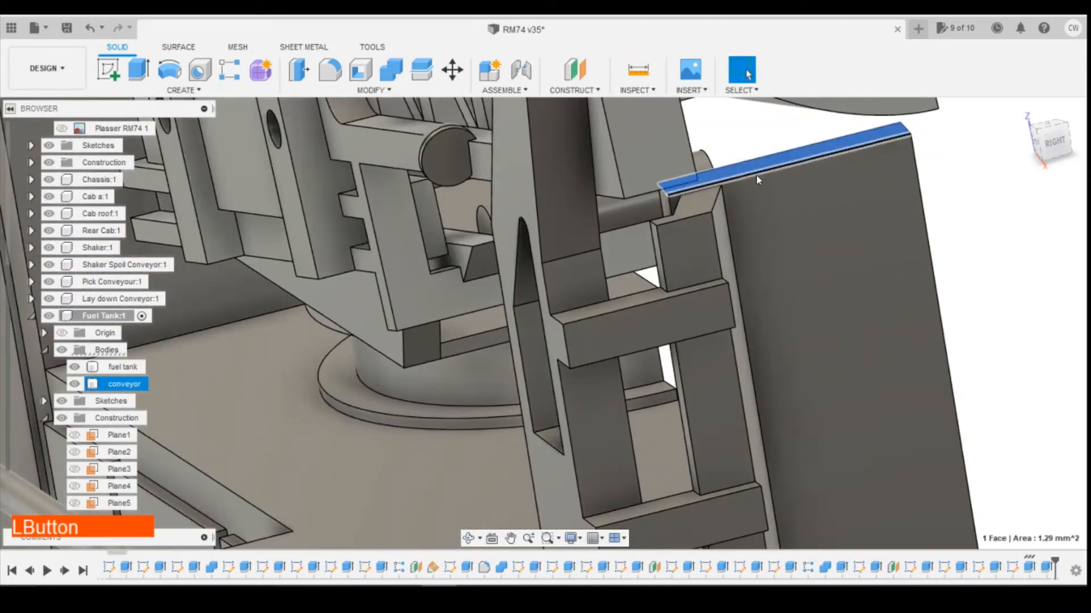
click(181, 89)
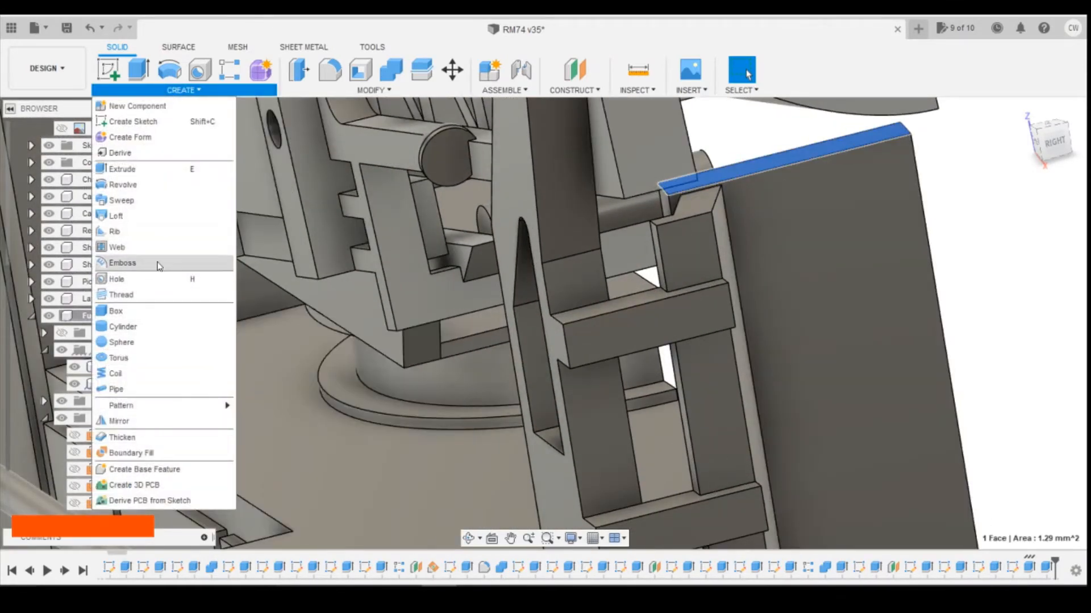
click(157, 220)
scroll(787, 281, down, 2)
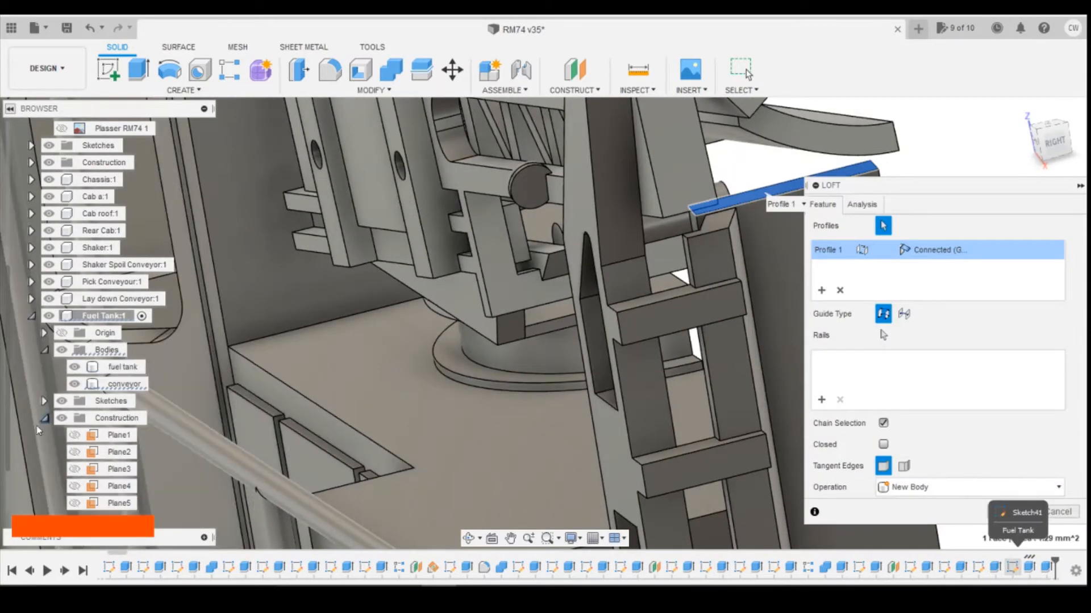
- Show Sketch40 of the fuel tank component and add the bracket arm's curved end face as the second loft profile
scroll(87, 442, down, 2)
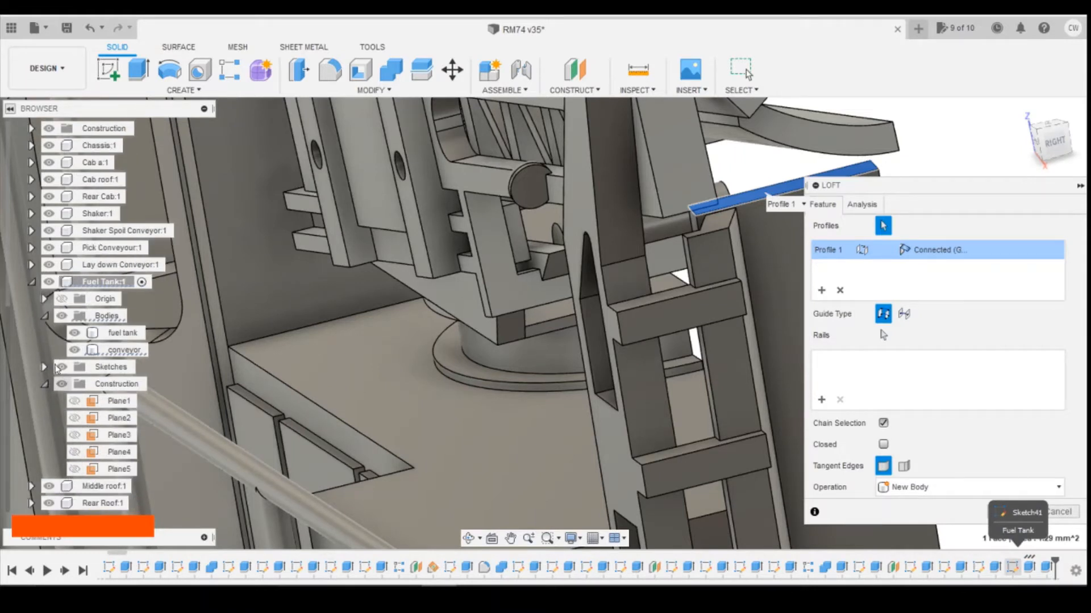
click(43, 367)
scroll(114, 398, down, 10)
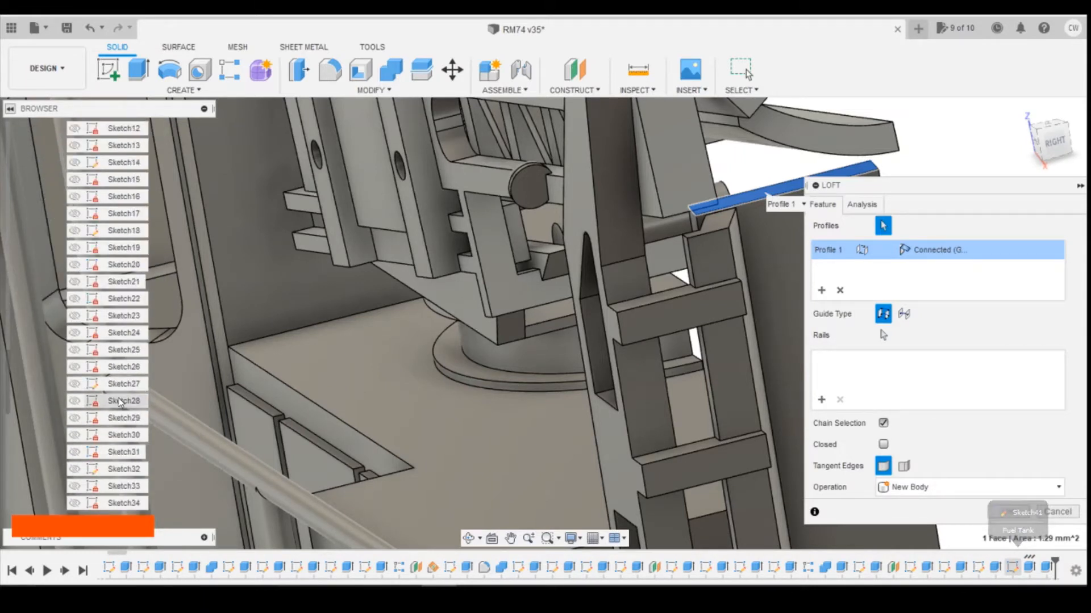
scroll(119, 404, down, 3)
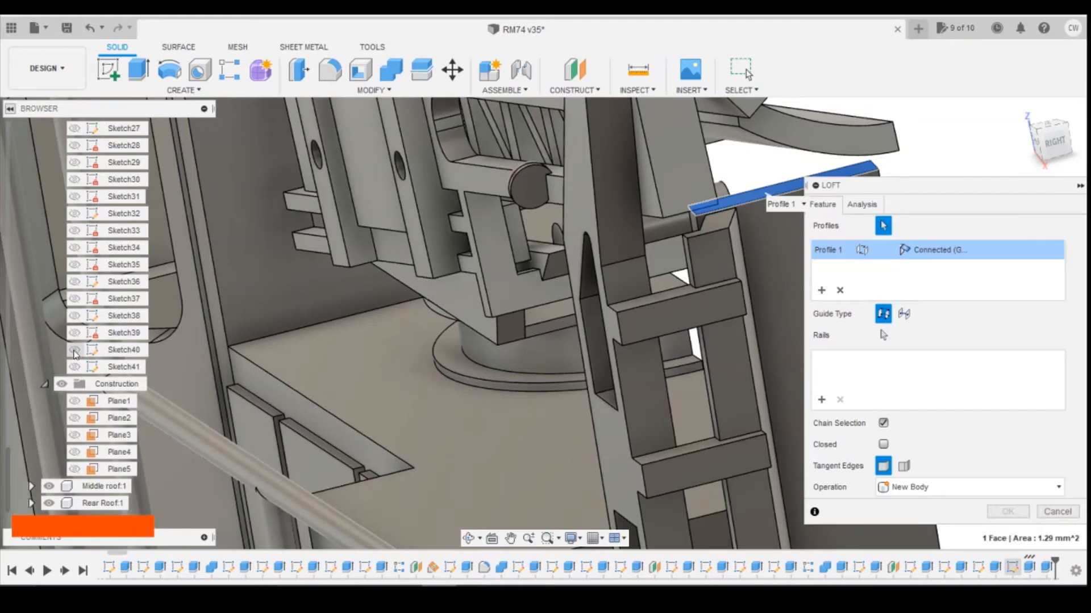
click(73, 351)
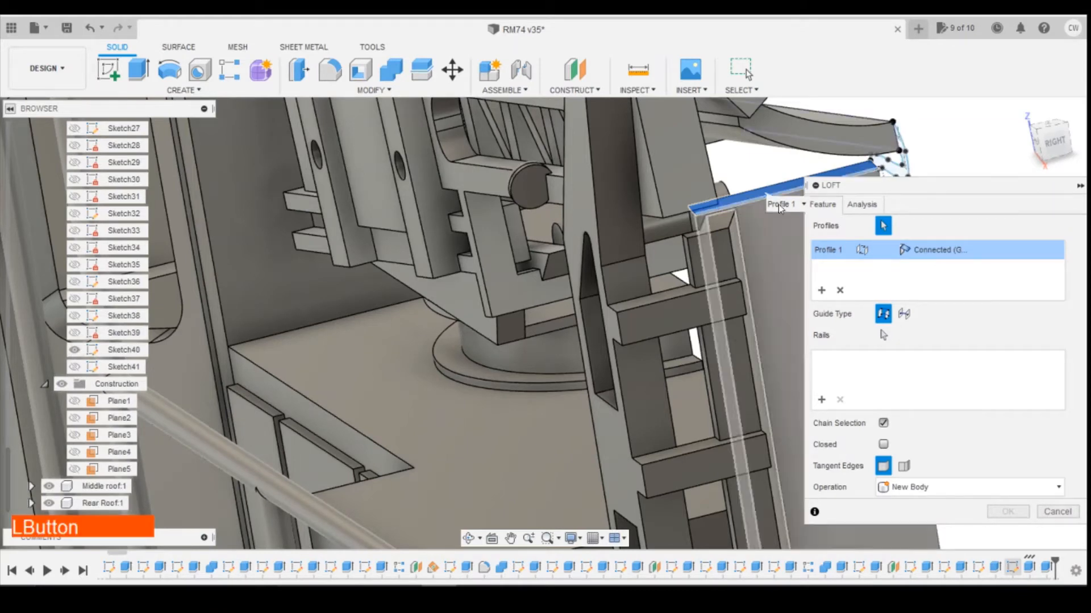
click(810, 138)
scroll(819, 116, down, 2)
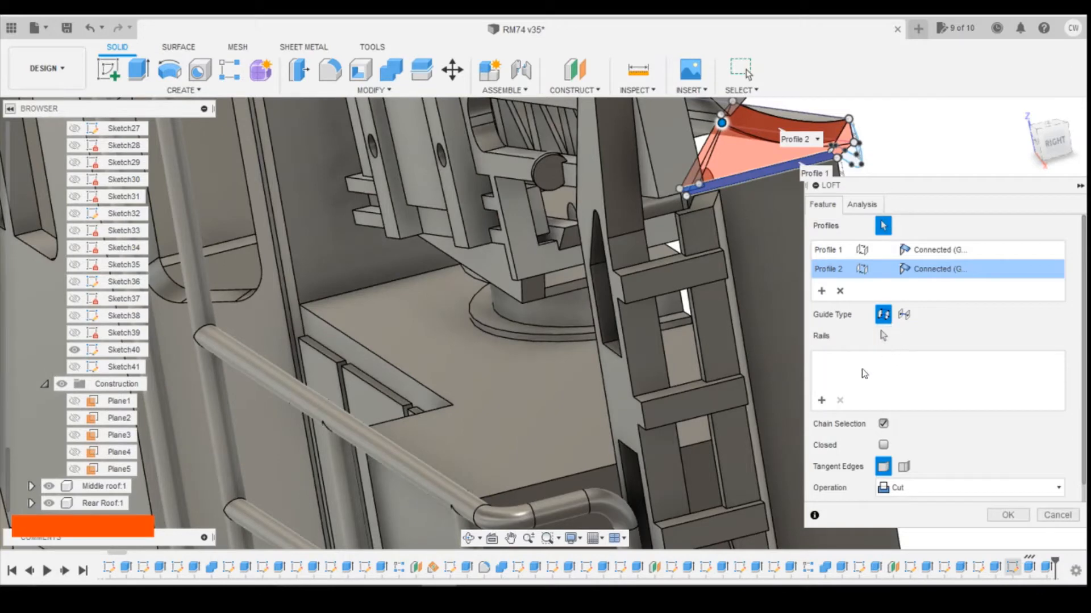
- Try guiding the loft along the outer curve of the hooked profile as a rail
scroll(860, 156, up, 5)
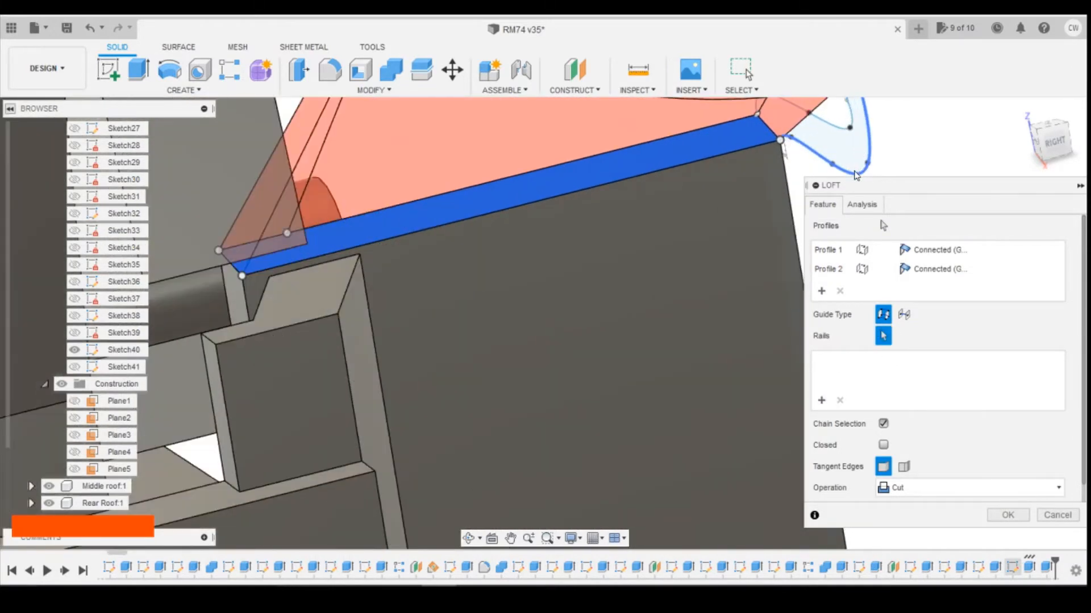
click(856, 174)
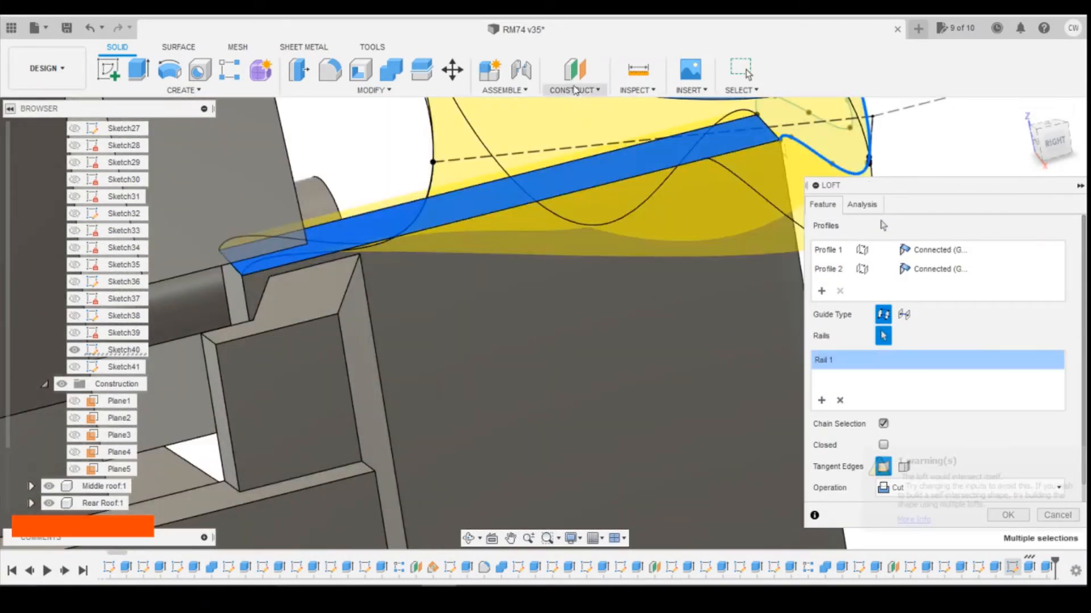
scroll(603, 165, down, 4)
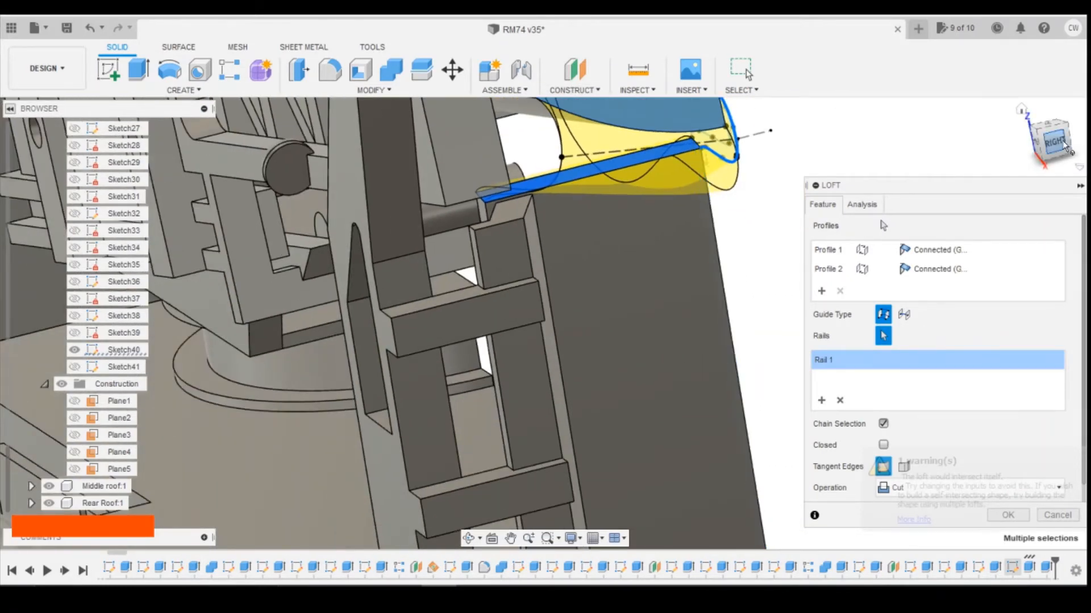
shift+middle_drag(603, 165, 632, 181)
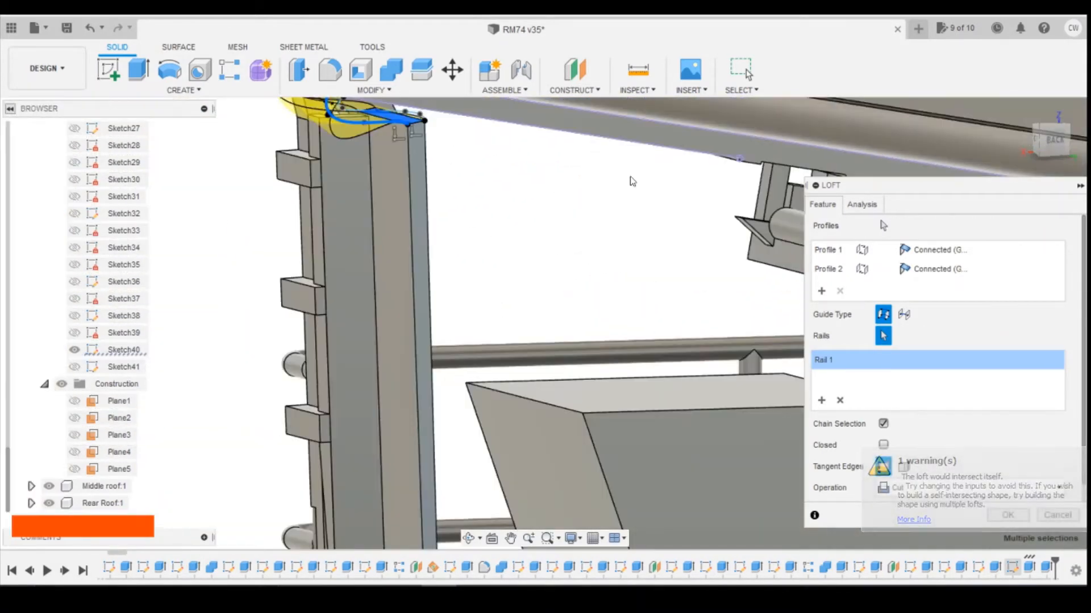
scroll(534, 119, down, 3)
scroll(469, 133, up, 3)
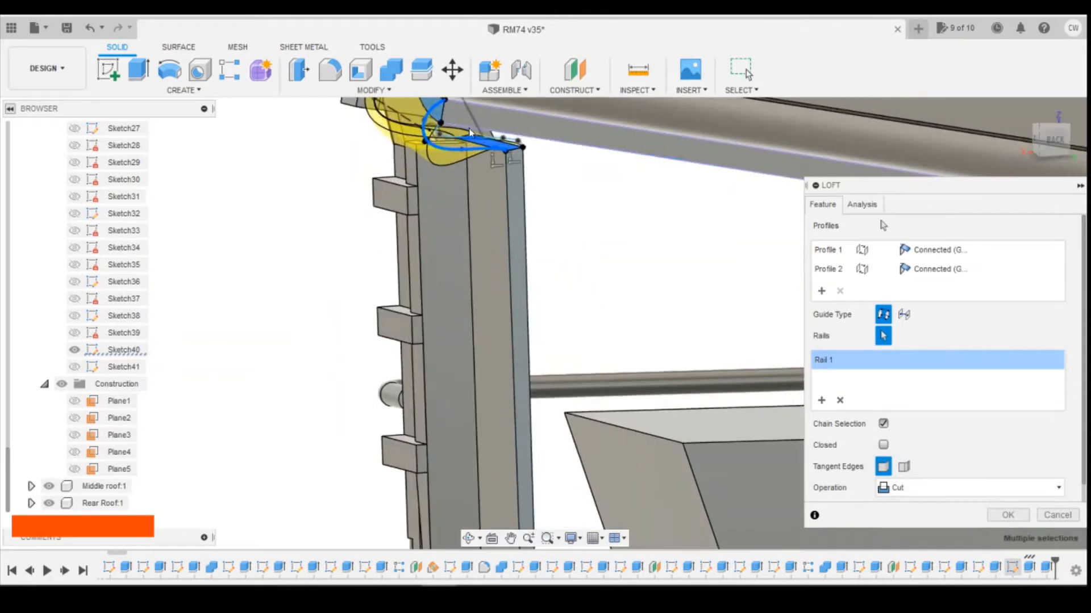
scroll(469, 136, up, 2)
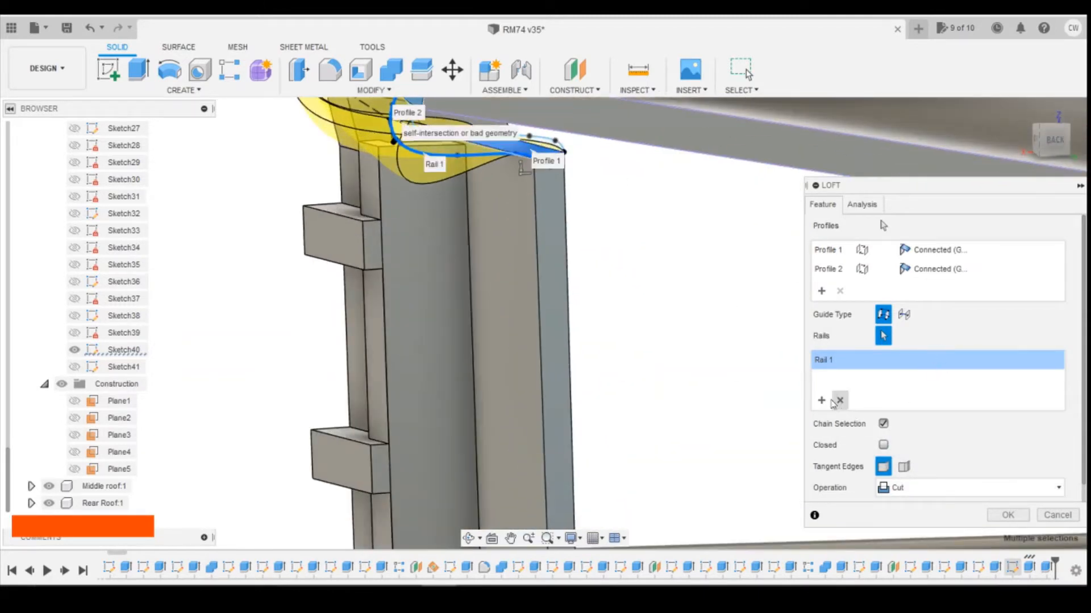
- Try the hooked profile's inner curve as a second loft rail, and remove both rails
click(822, 401)
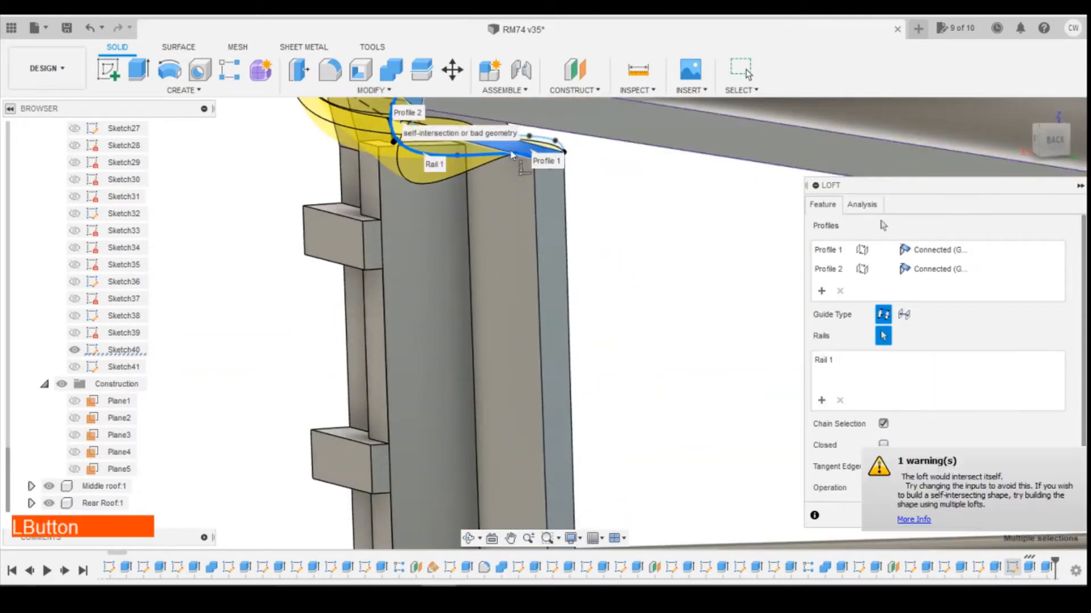
click(538, 138)
scroll(604, 201, down, 3)
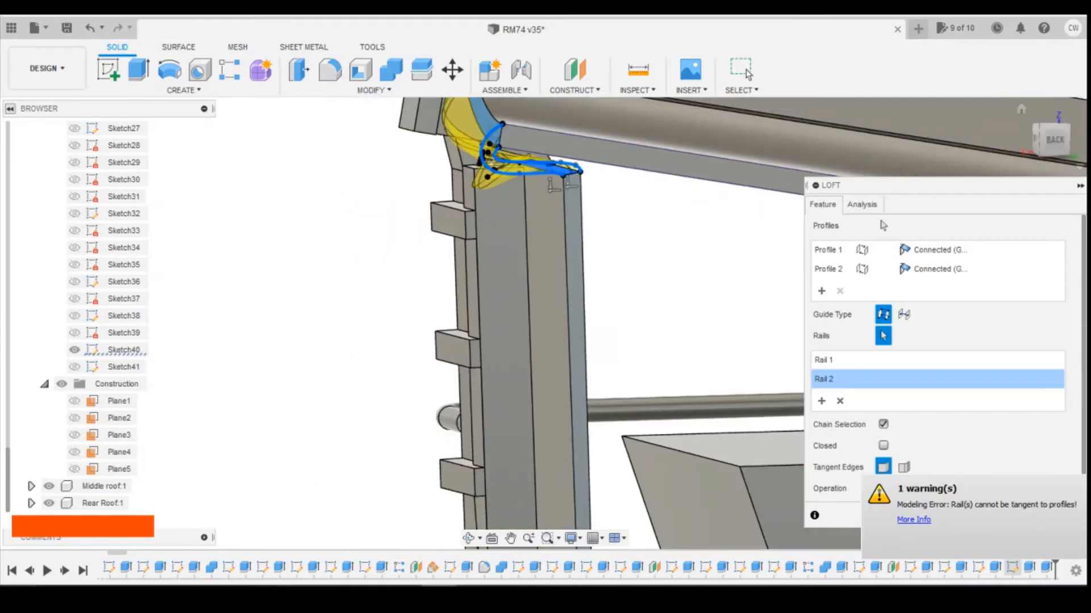
mouse_move(1046, 142)
mouse_down()
mouse_move(1082, 142)
mouse_move(1057, 136)
mouse_up()
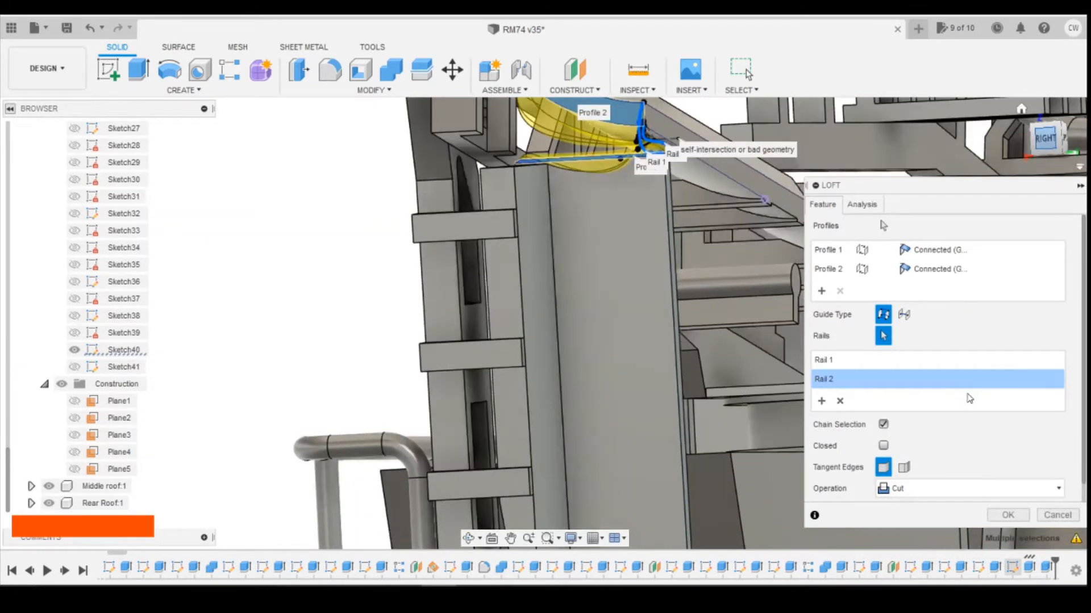
click(843, 401)
click(844, 401)
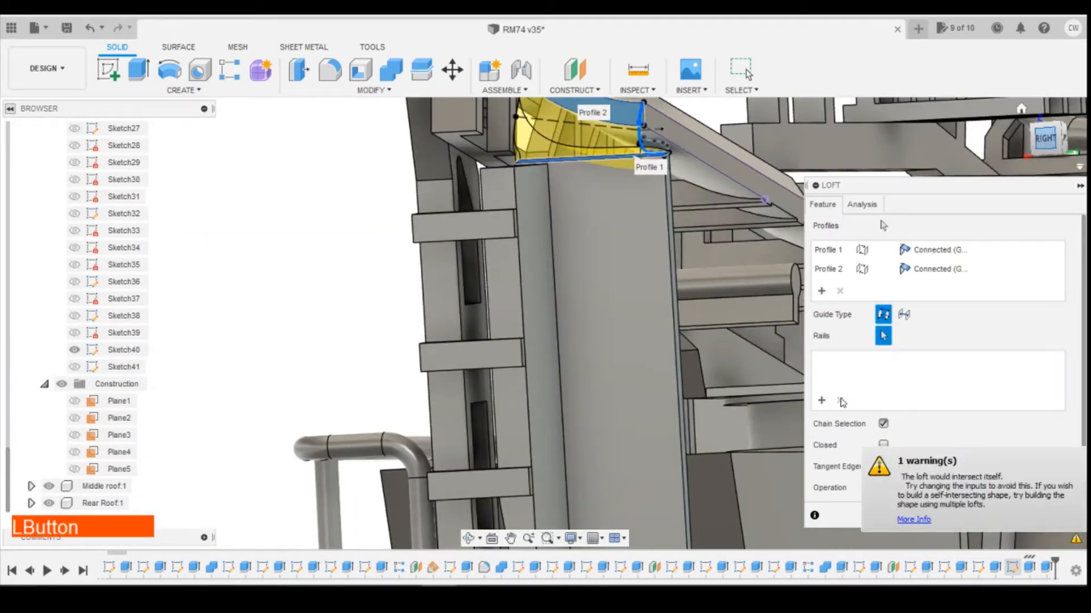
- Try the inner curve of the hooked profile as the loft's only rail and check the preview
scroll(704, 132, up, 2)
scroll(659, 113, down, 2)
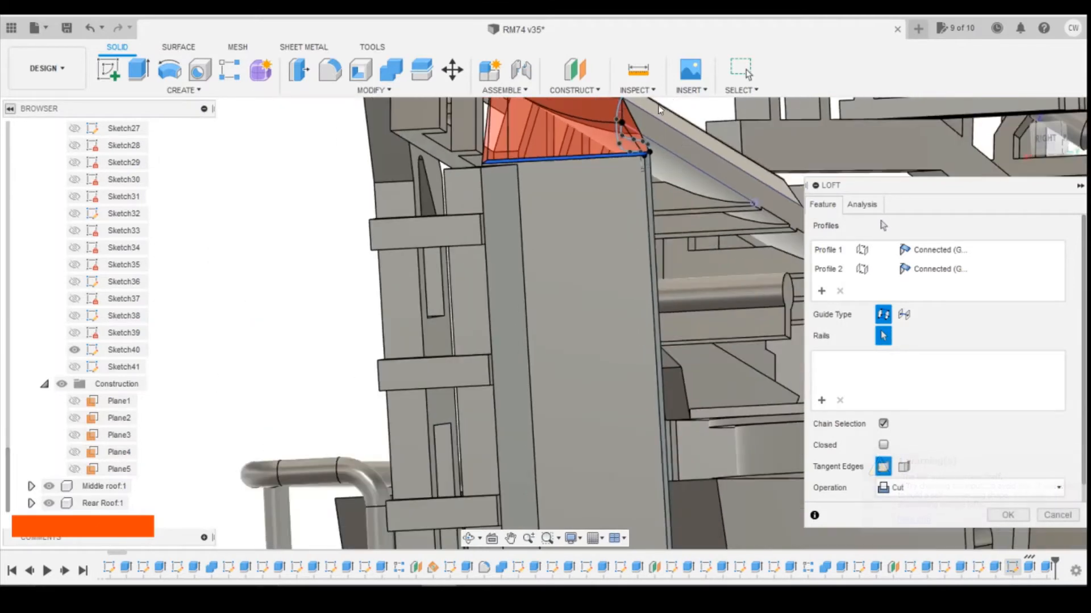
click(634, 143)
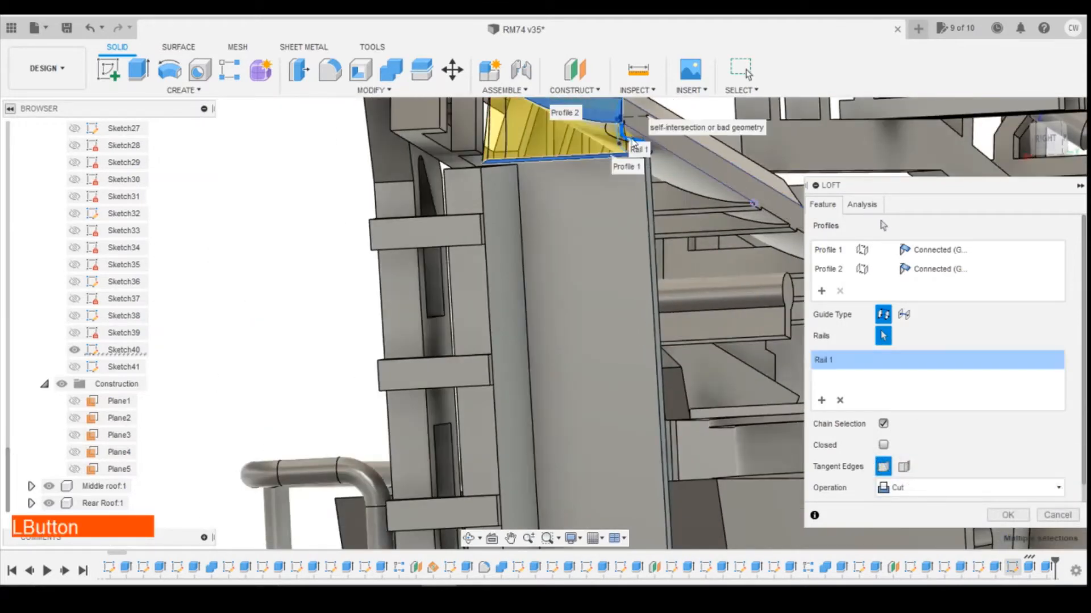
scroll(638, 149, down, 3)
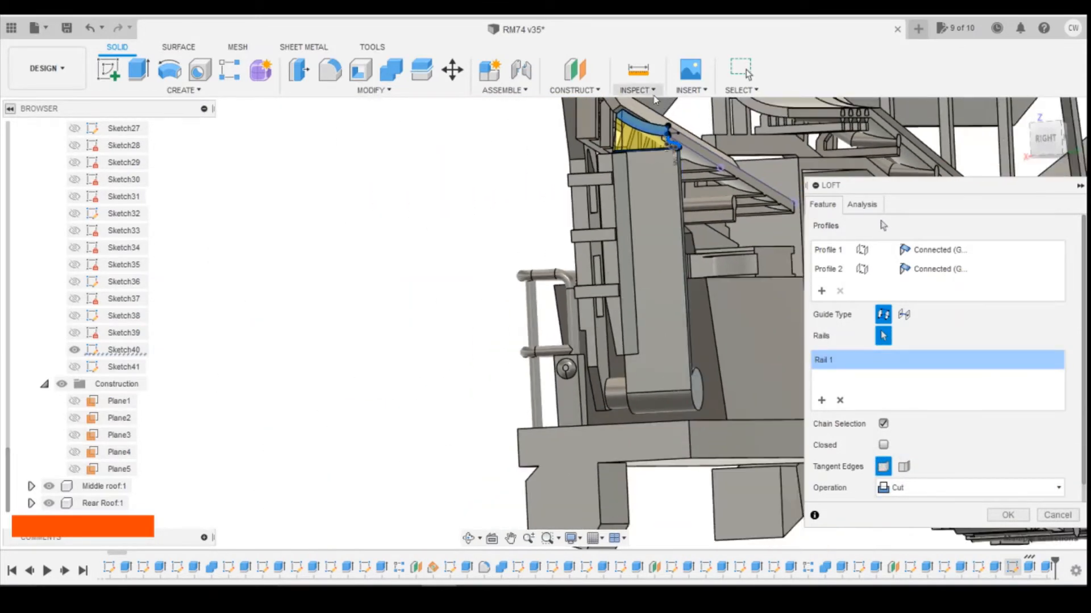
scroll(650, 112, up, 2)
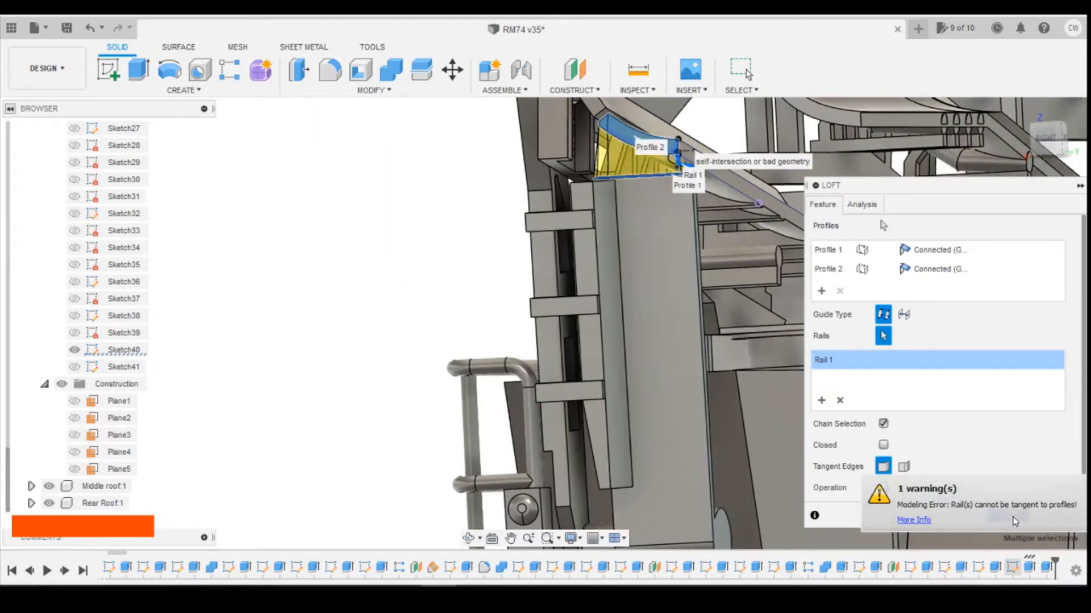
click(1056, 141)
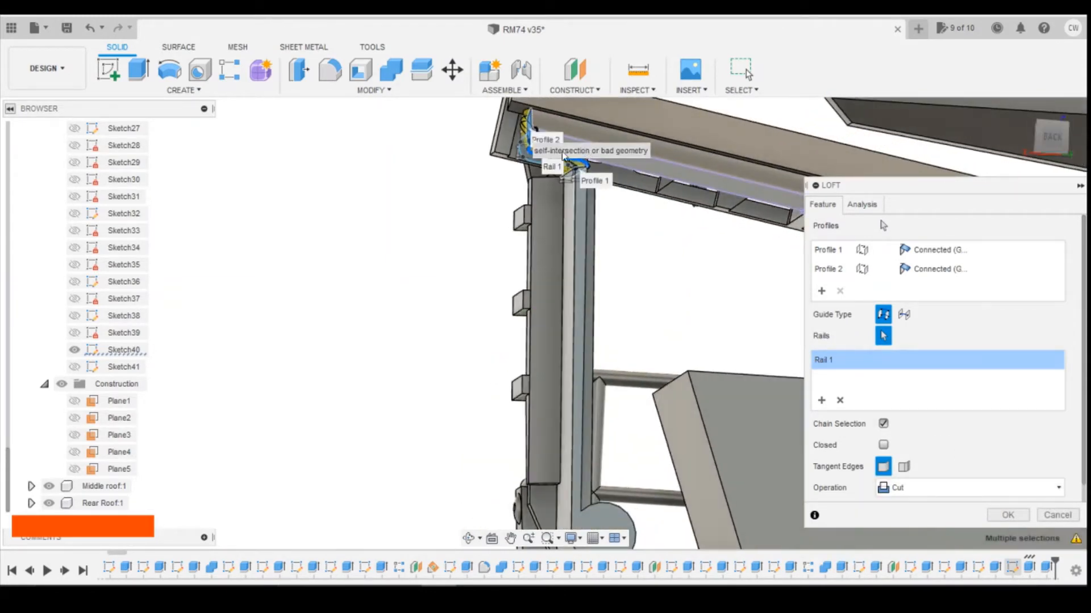
- Try guiding the loft with the hooked profile's outer curve as a centerline instead of the inner-curve rail
scroll(568, 162, up, 5)
scroll(677, 199, up, 2)
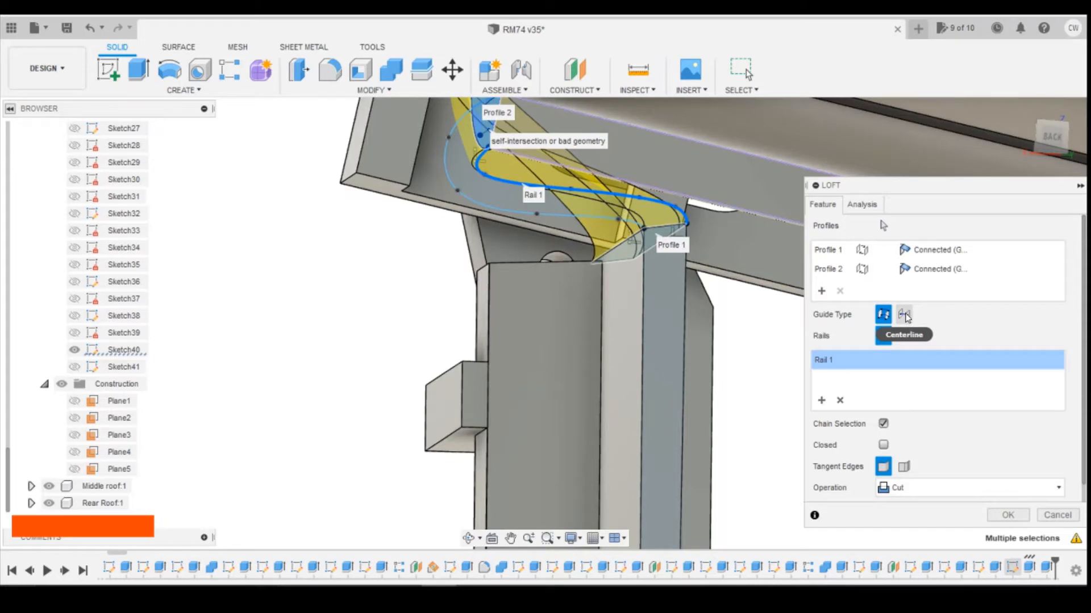
click(908, 316)
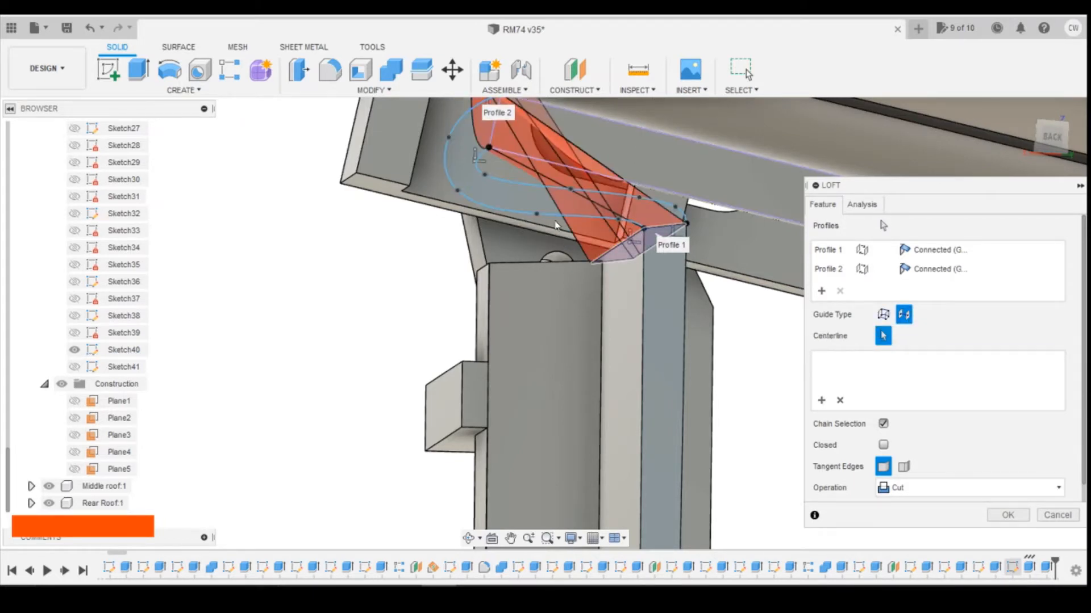
click(548, 217)
scroll(590, 212, down, 3)
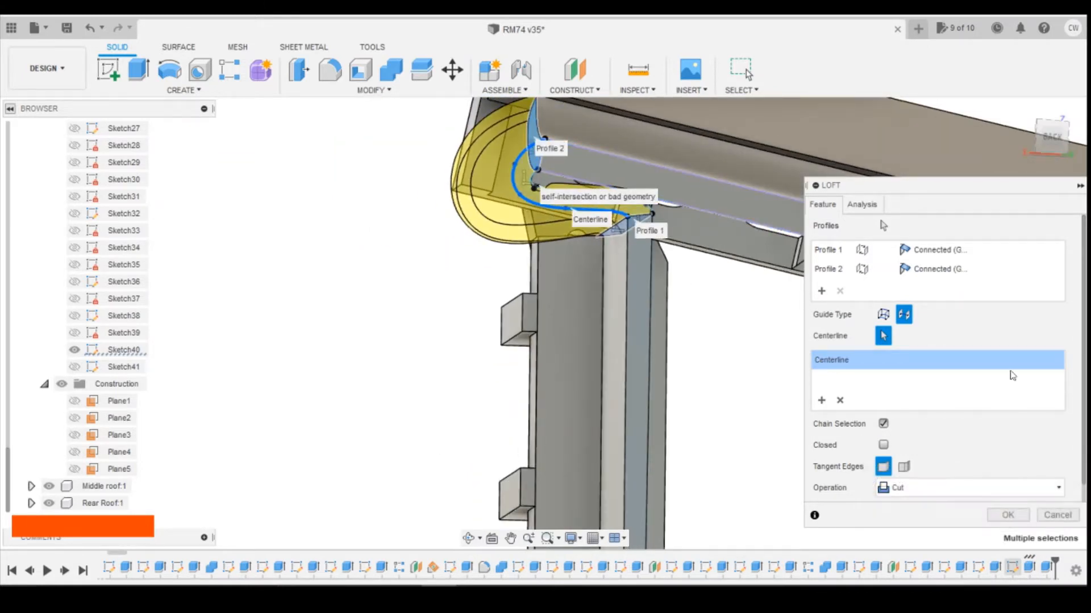
scroll(611, 223, up, 3)
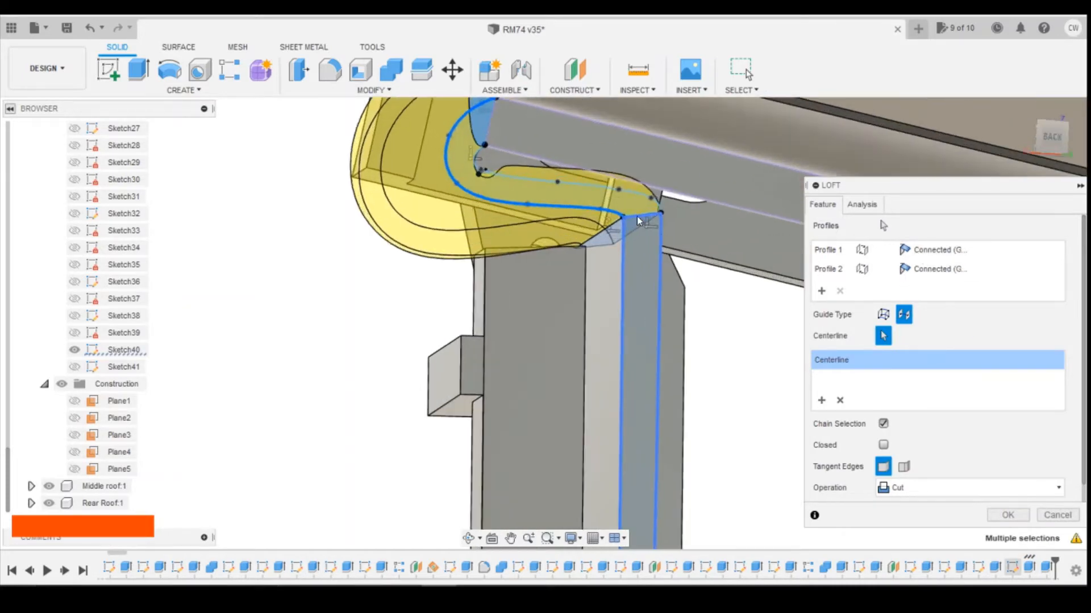
- Check the centerline loft preview from the side at the conveyor's upper end and discard the loft
drag(1049, 142, 1079, 142)
shift+middle_drag(1039, 149, 965, 148)
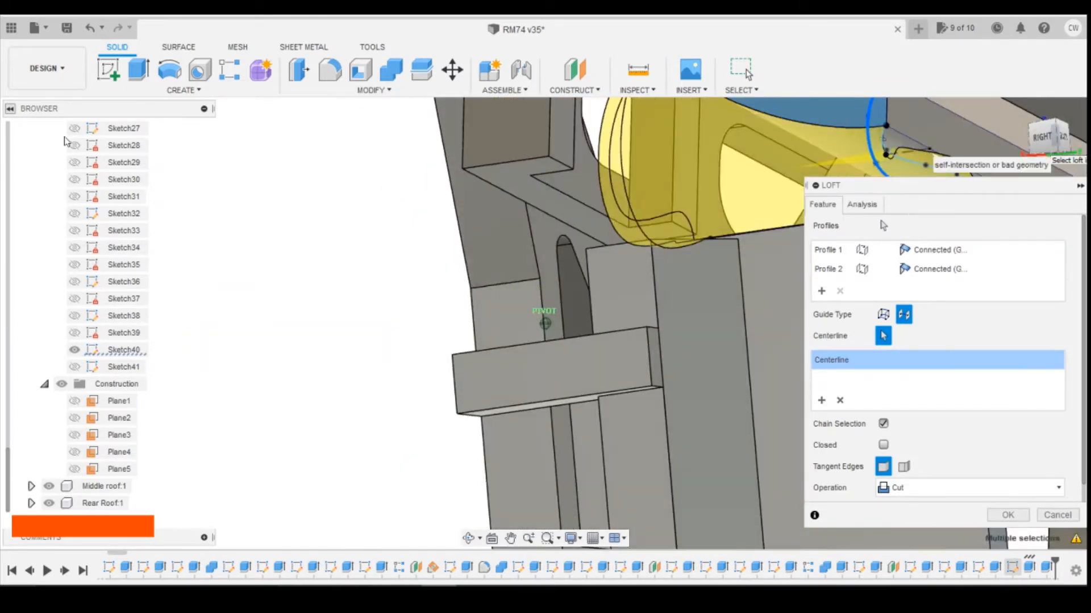
scroll(639, 239, down, 3)
scroll(654, 174, up, 2)
scroll(670, 182, down, 2)
scroll(424, 215, down, 1)
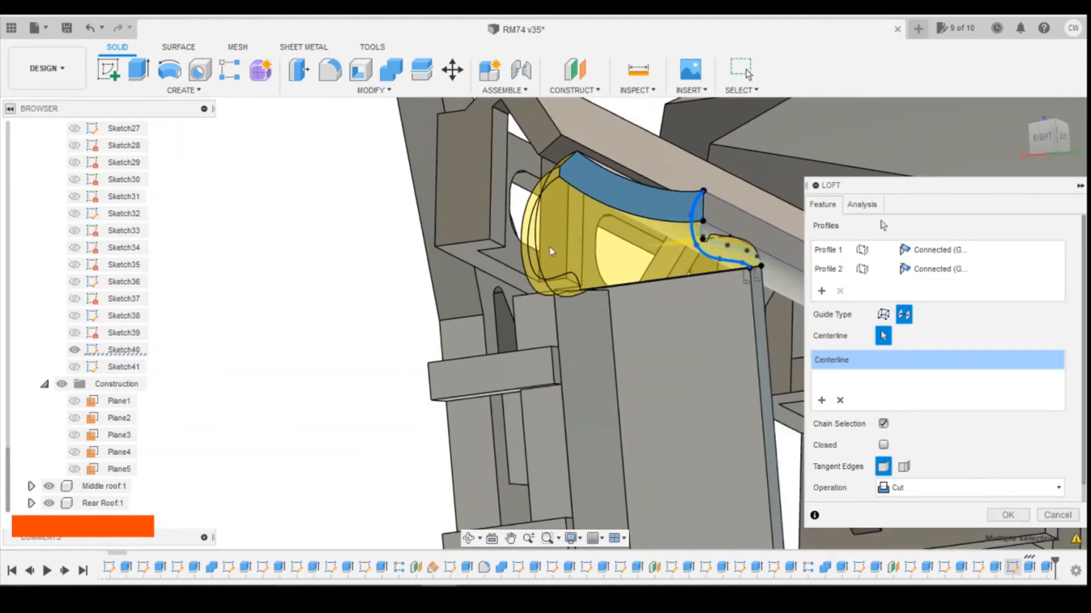
click(710, 335)
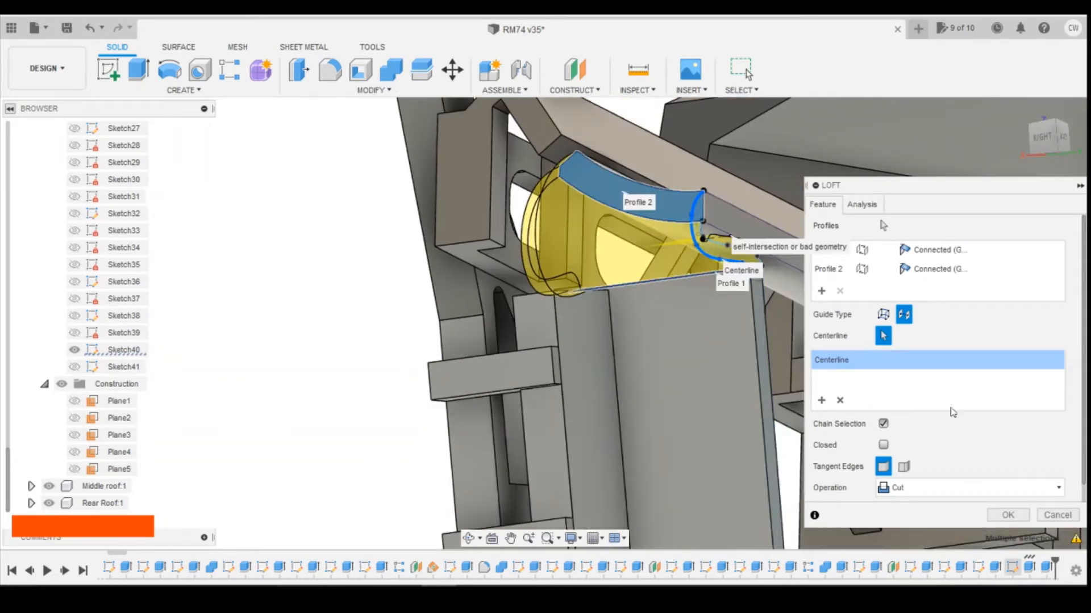
click(1057, 514)
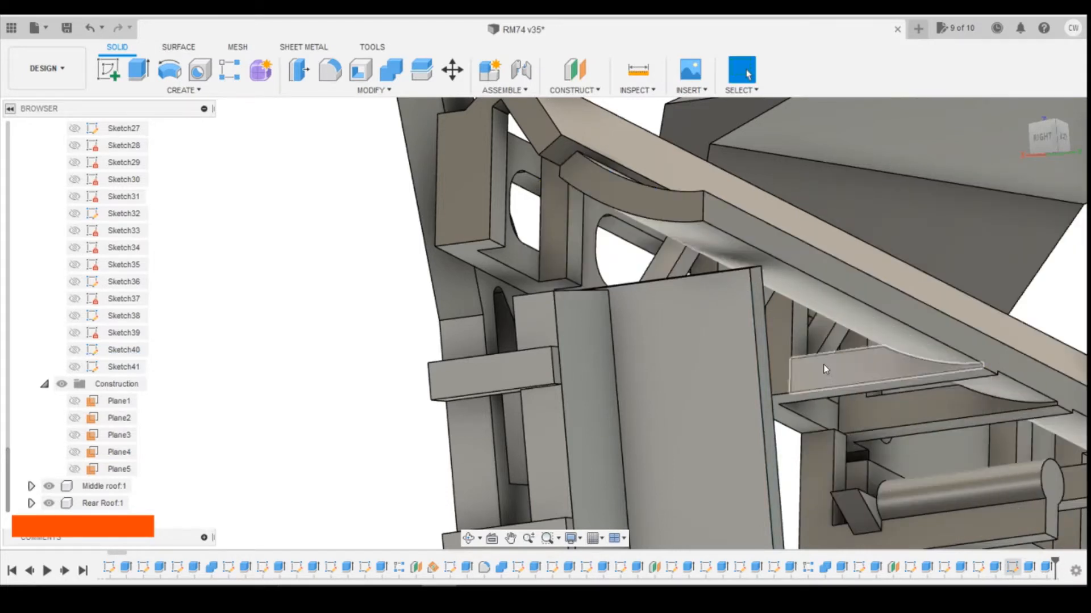
scroll(612, 233, up, 2)
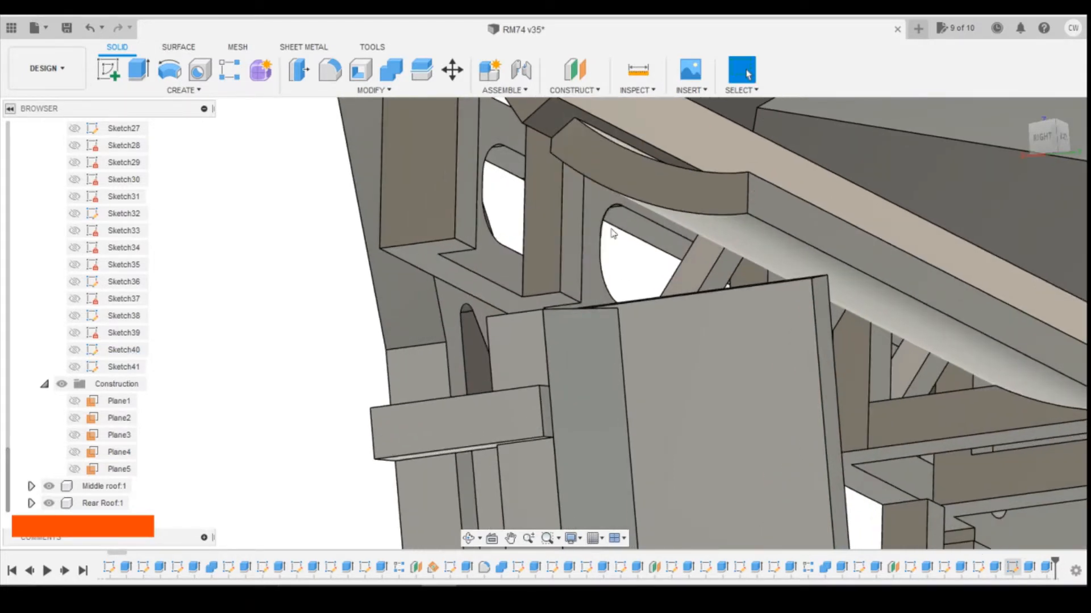
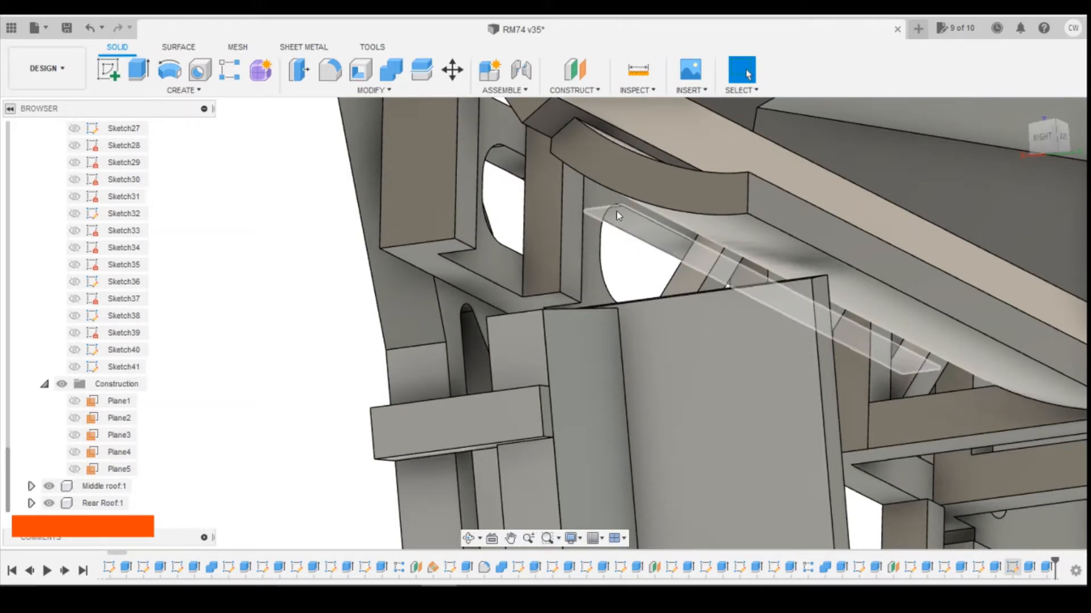
- Show Sketch40, the curved profile sketch between the roof's curved trim and the vertical panel
click(1013, 568)
drag(1041, 140, 991, 143)
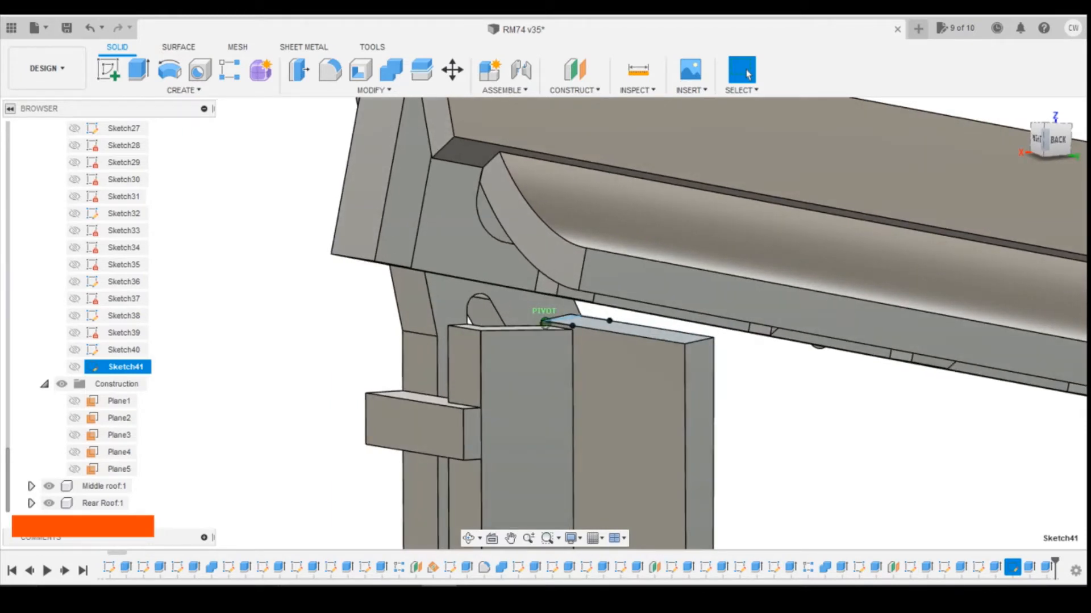
key(shift+z)
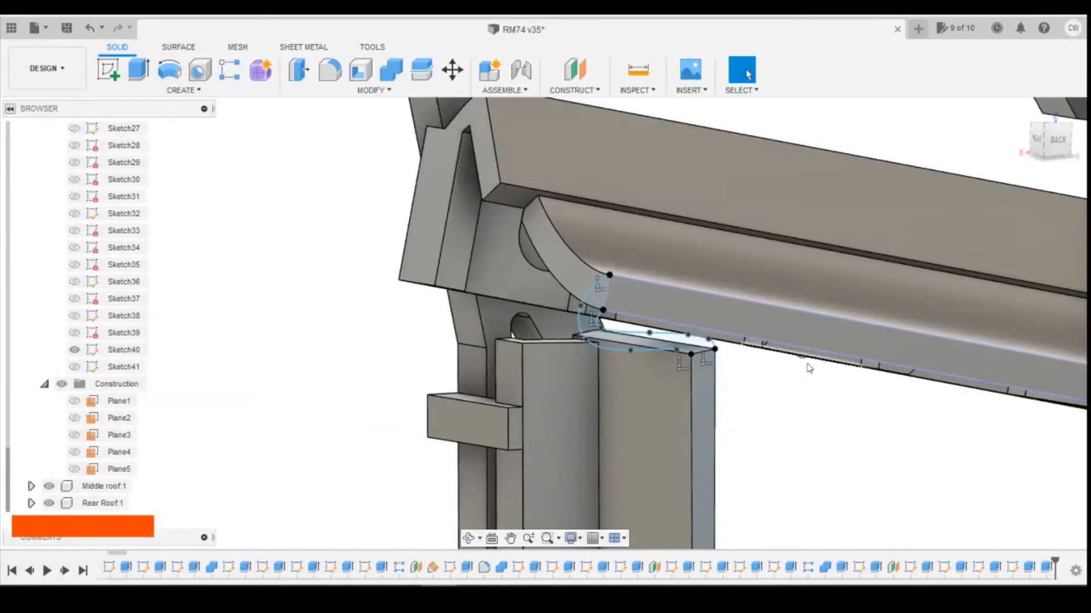
drag(1060, 147, 1075, 146)
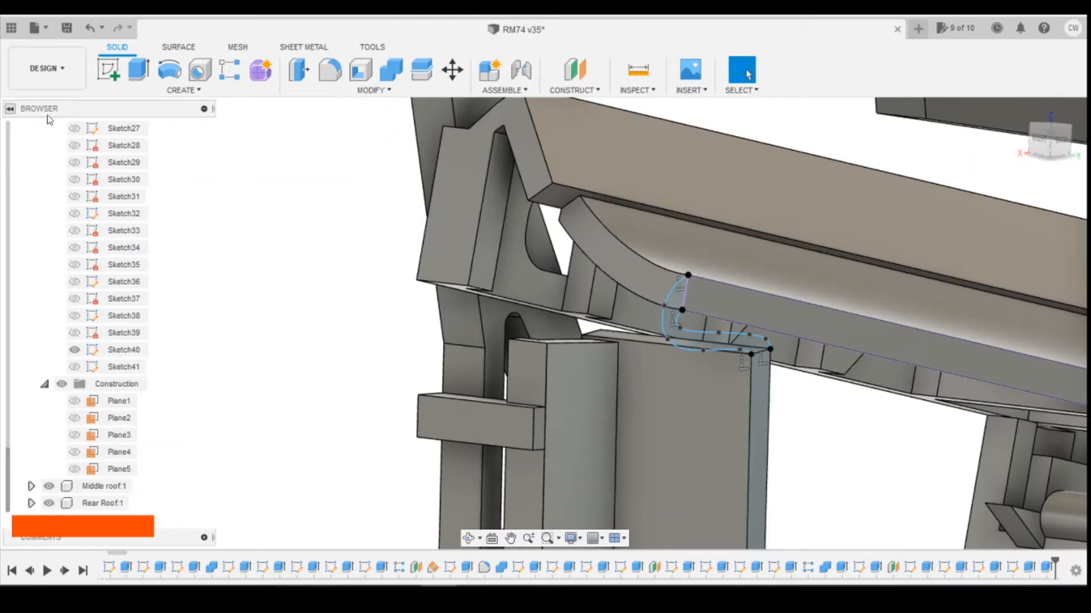
click(108, 69)
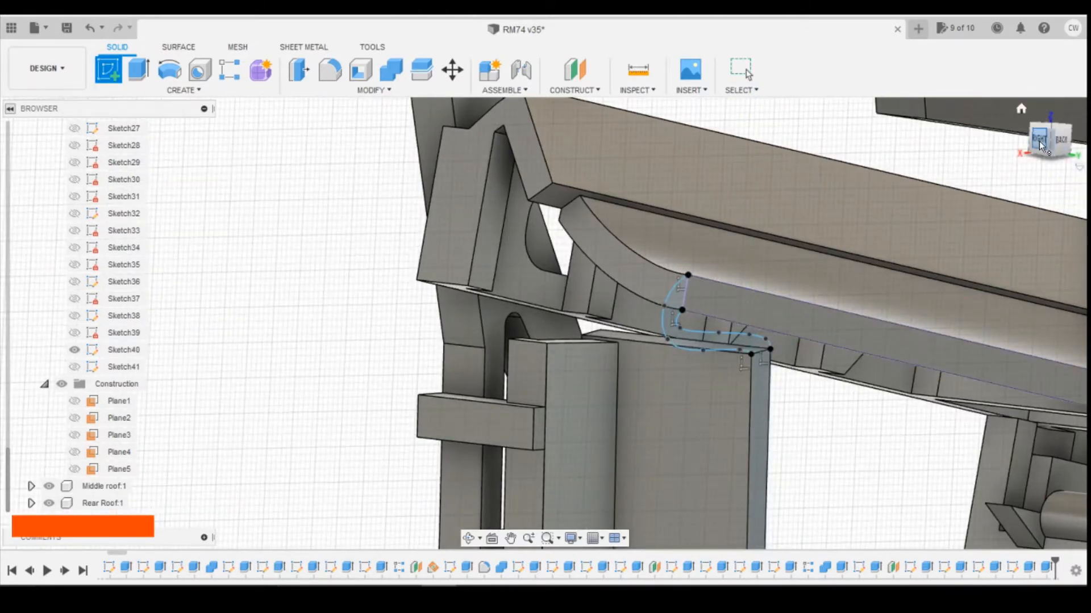
drag(1040, 145, 567, 340)
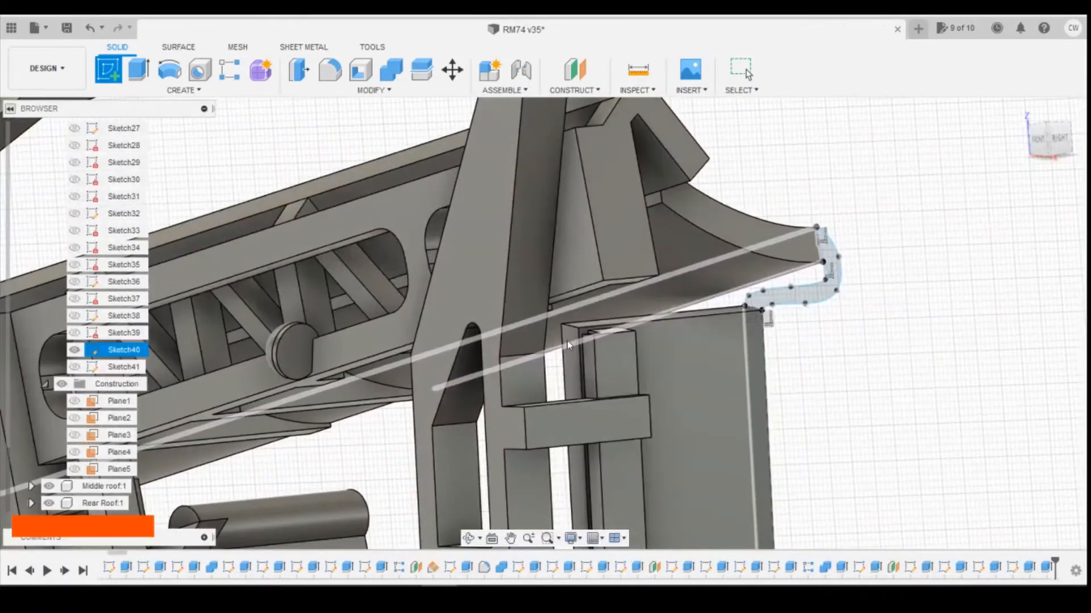
click(570, 343)
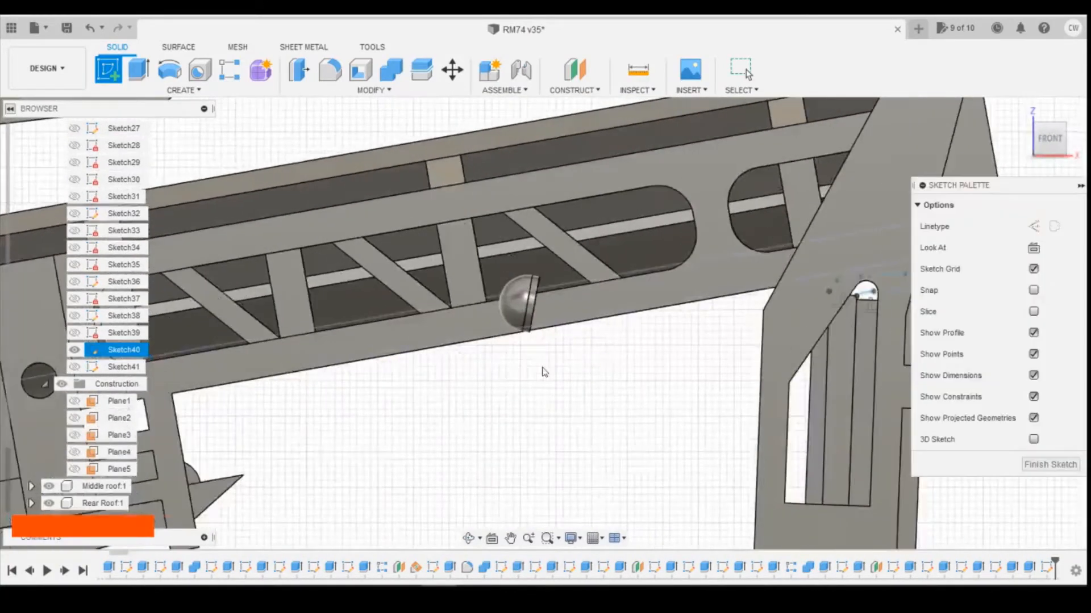
click(89, 27)
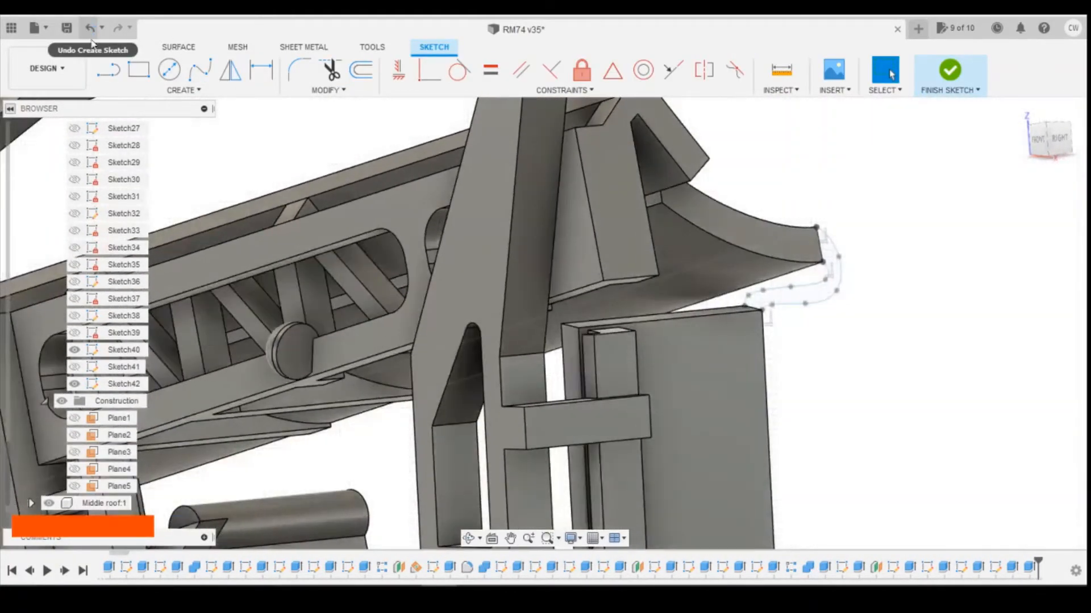
- Create a sketch on the narrow vertical side face of the panel below the roof and enable Slice
click(107, 71)
click(556, 365)
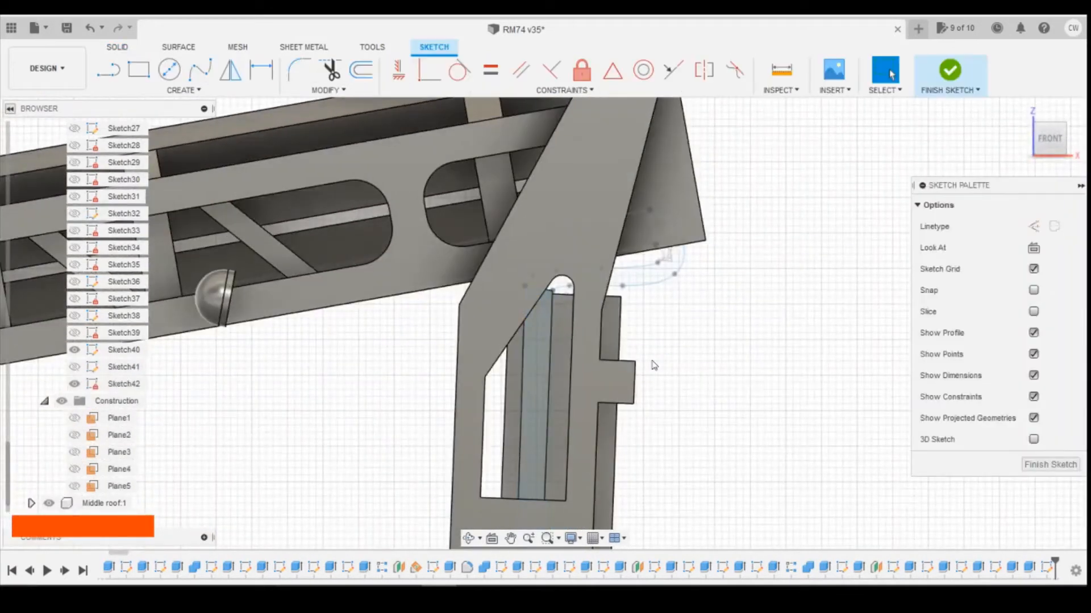
click(1033, 312)
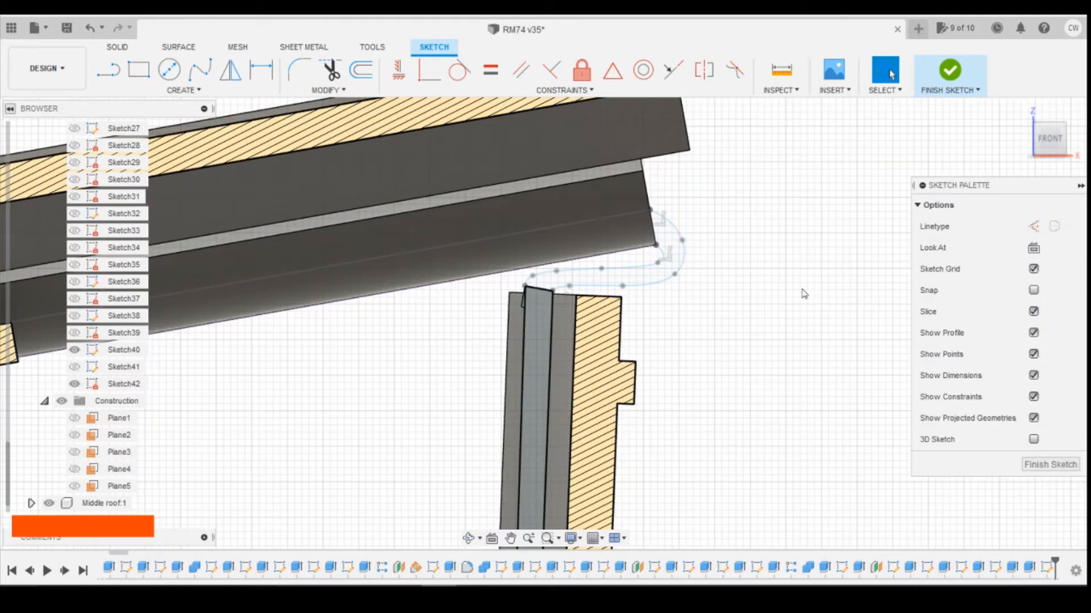
- Project the inner and outer splines of Sketch40 into the new sketch and finish the sketch
key(p)
click(649, 268)
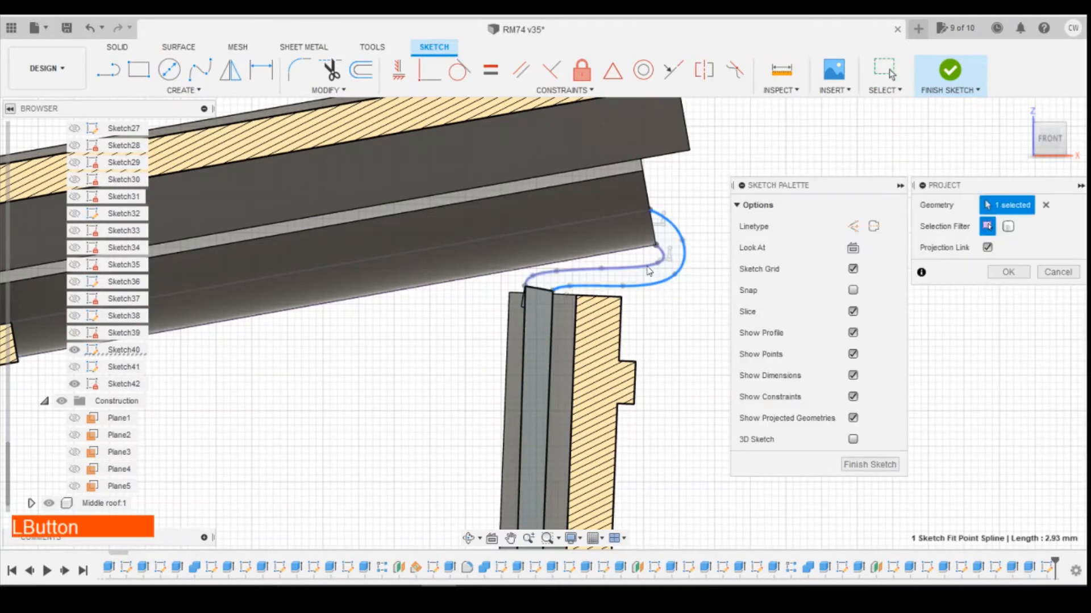
click(648, 269)
click(1000, 276)
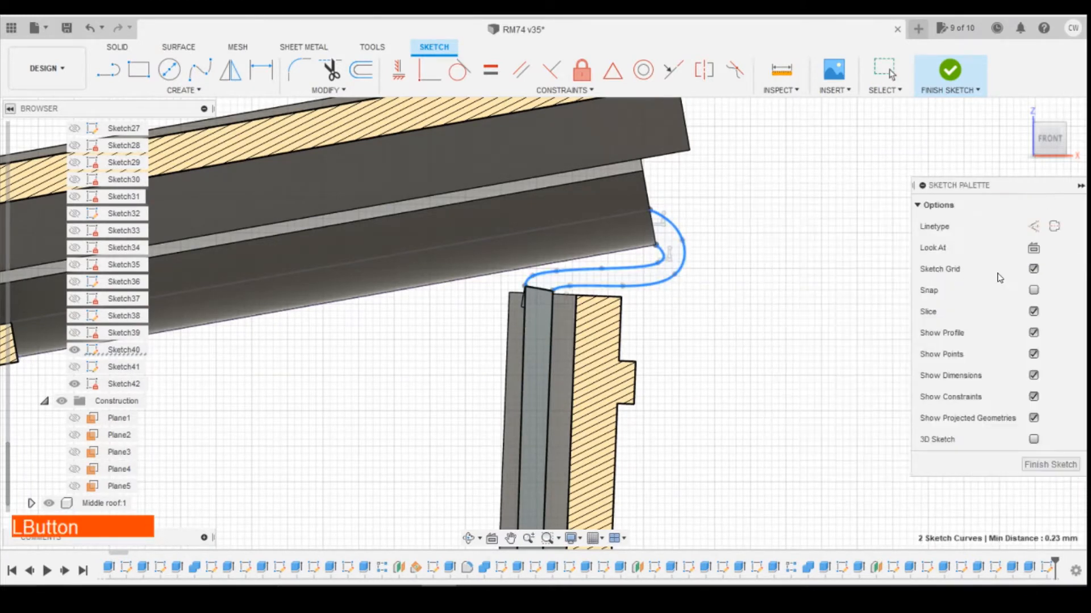
click(620, 286)
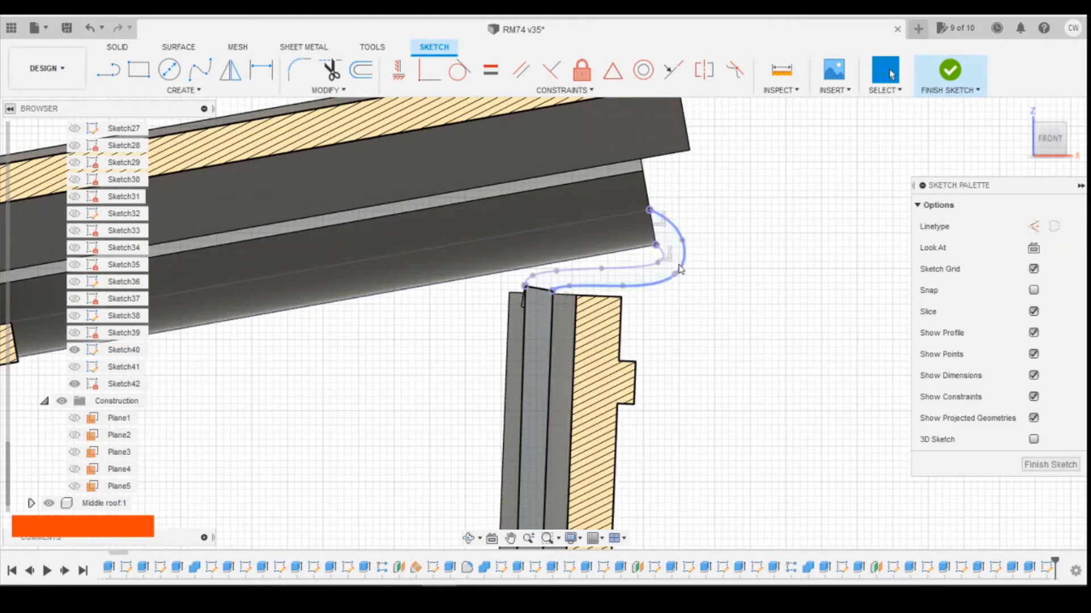
click(1050, 467)
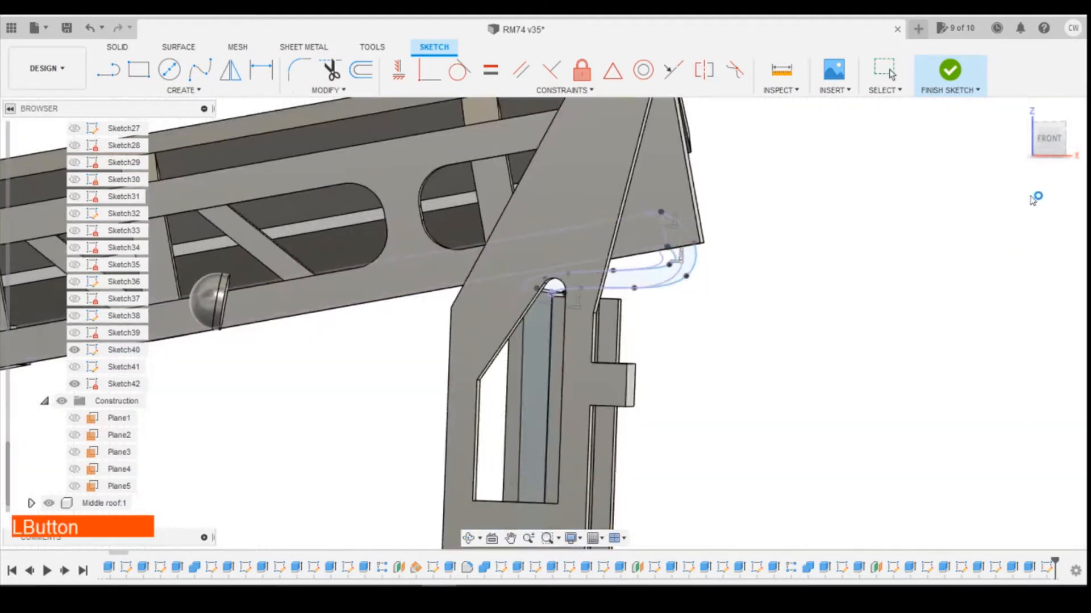
- Reopen Sketch42, which holds the projected splines, for editing with Slice enabled
drag(1041, 138, 1027, 143)
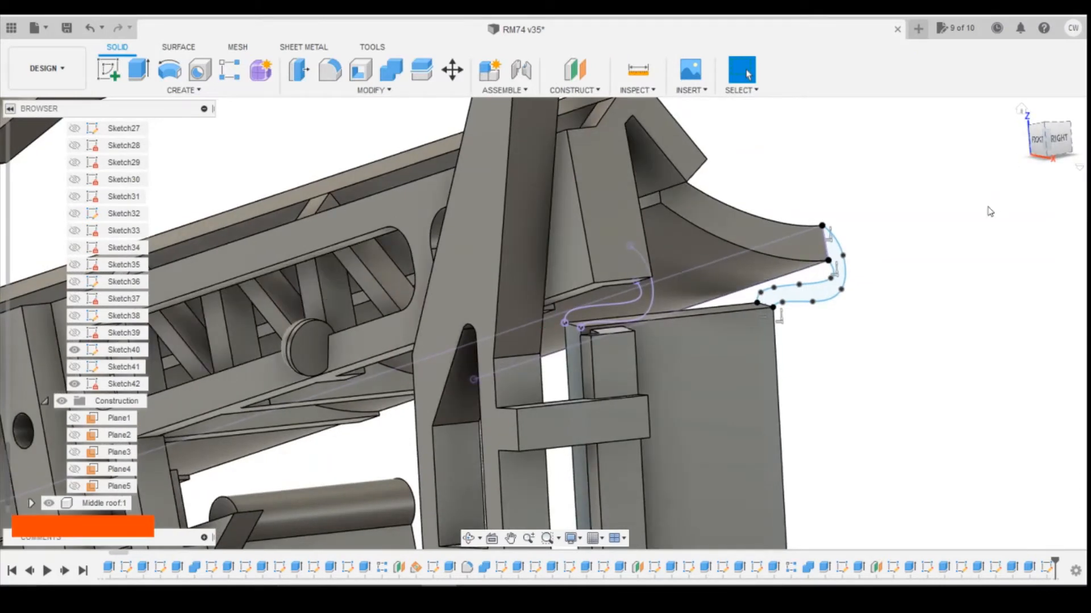
click(630, 247)
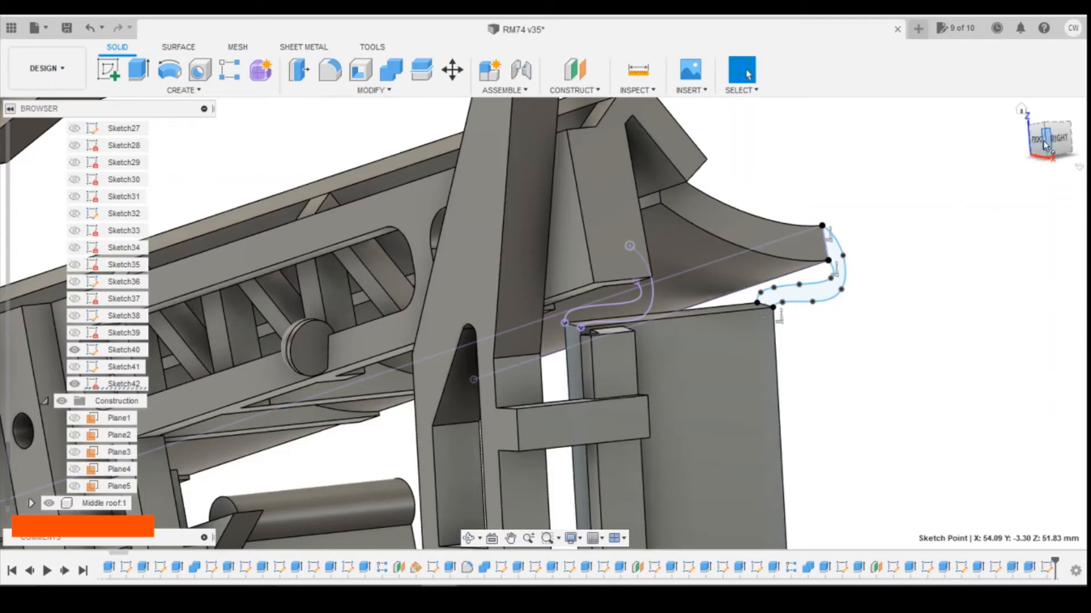
drag(1044, 146, 798, 185)
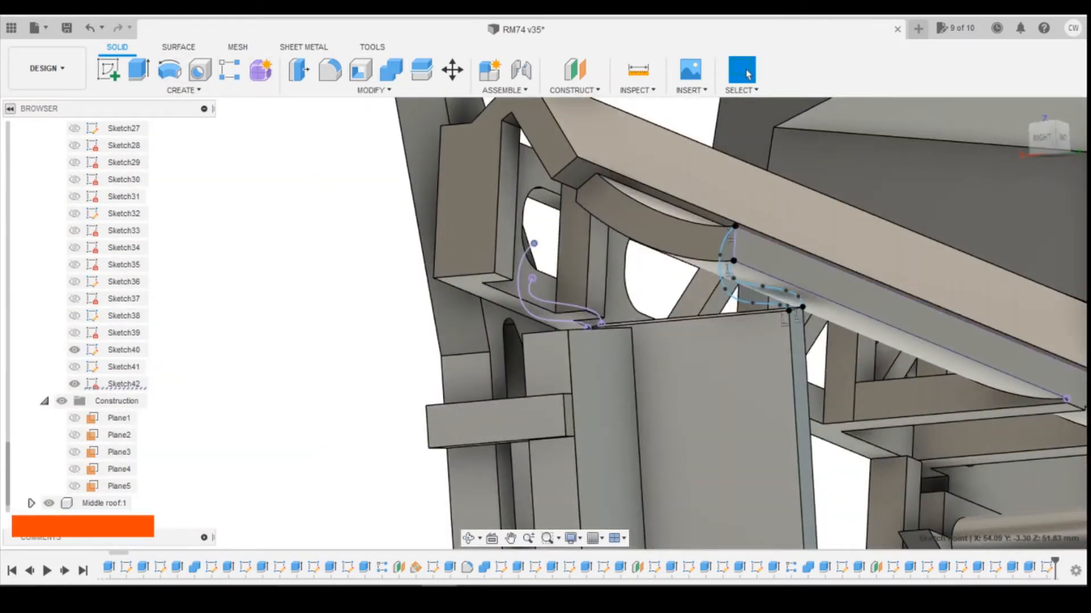
drag(1045, 139, 1080, 149)
right_click(1046, 568)
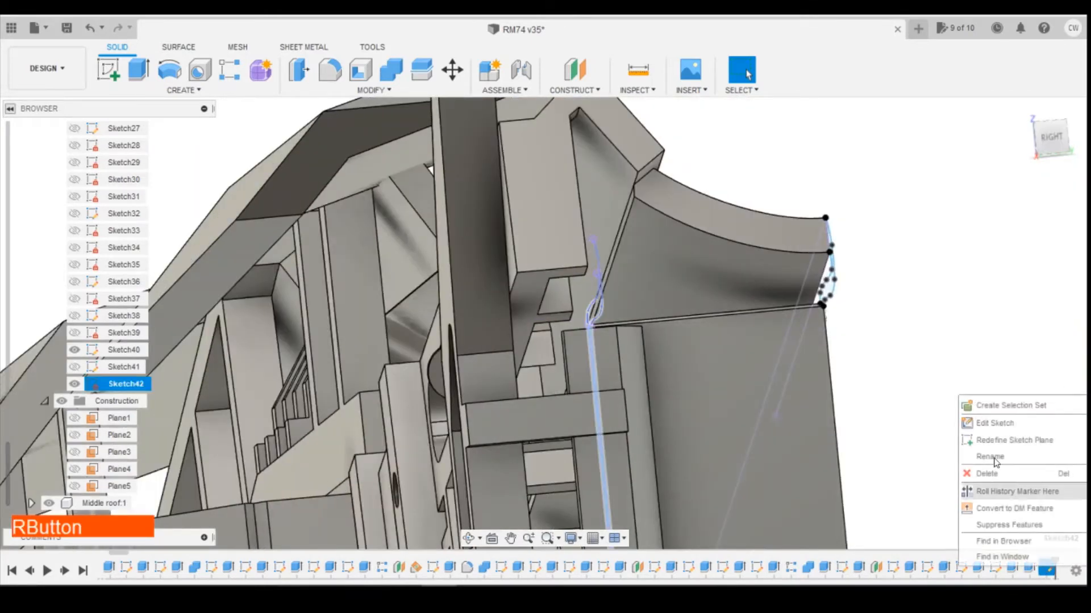
click(991, 423)
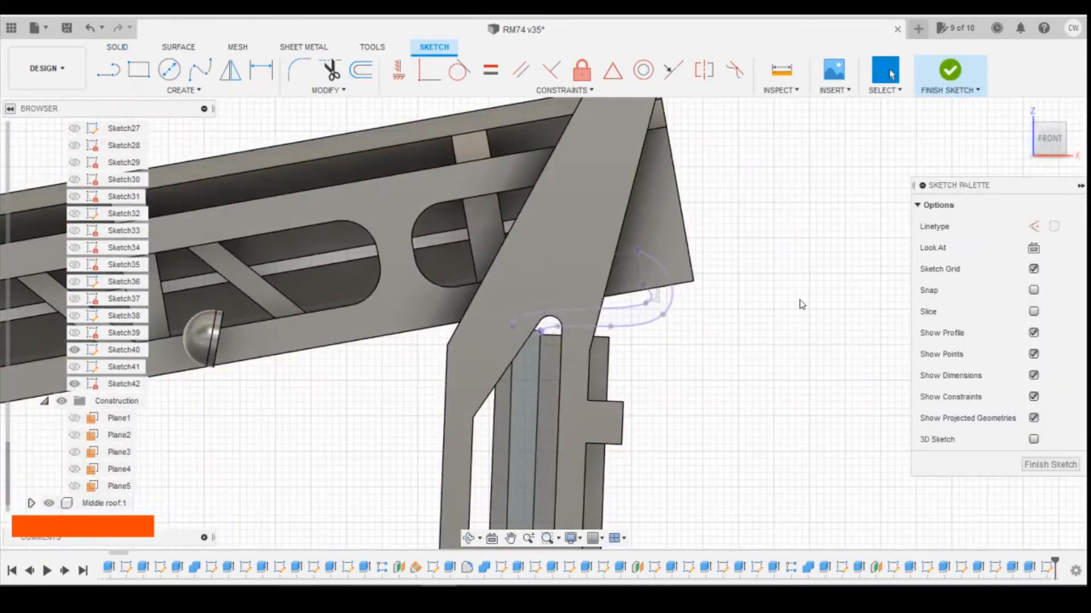
click(1033, 312)
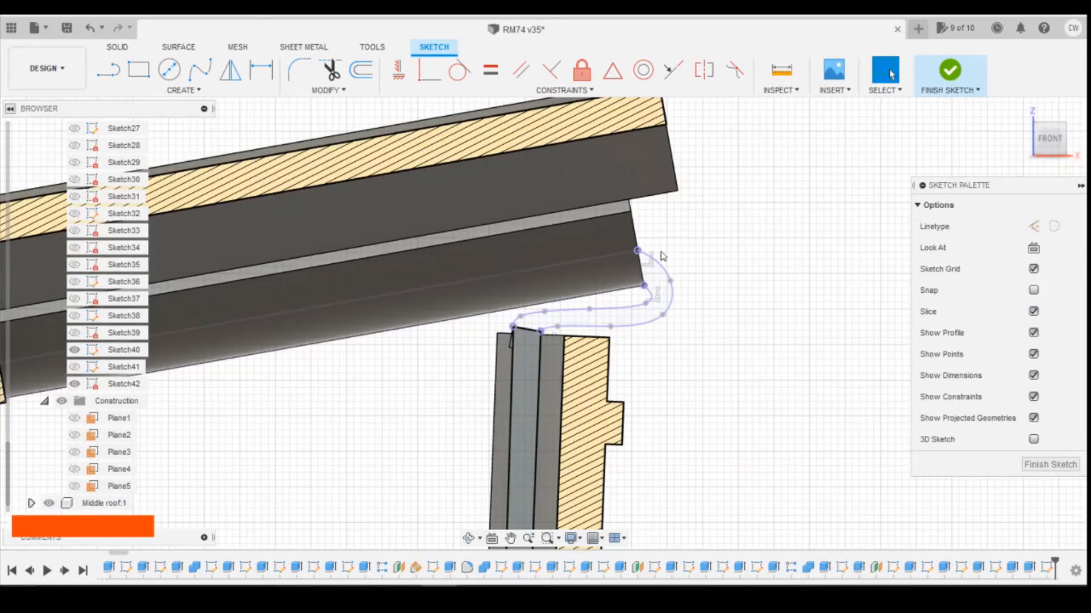
click(200, 69)
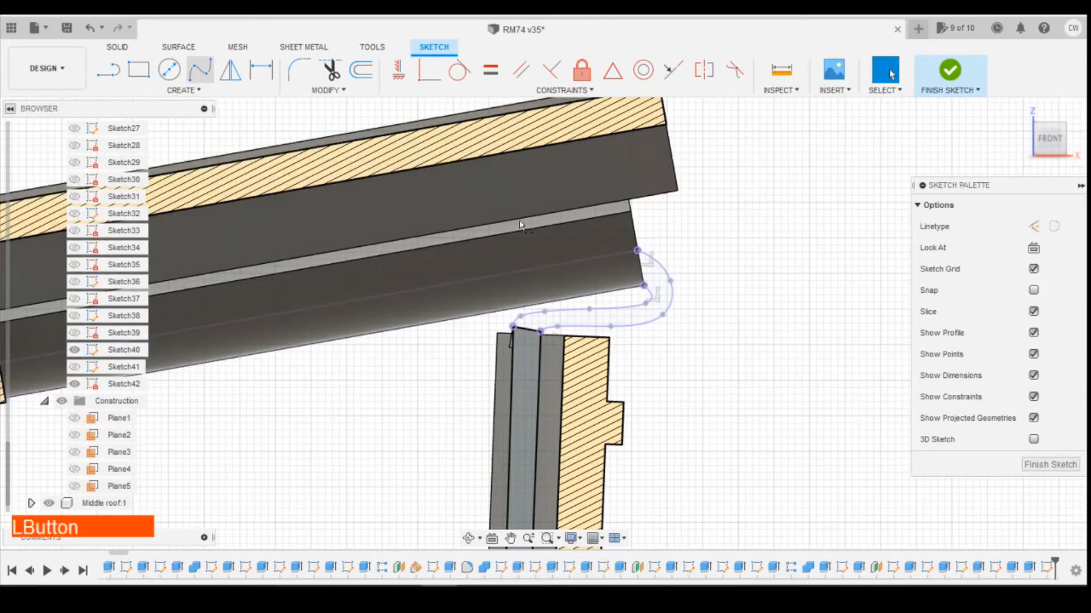
click(663, 314)
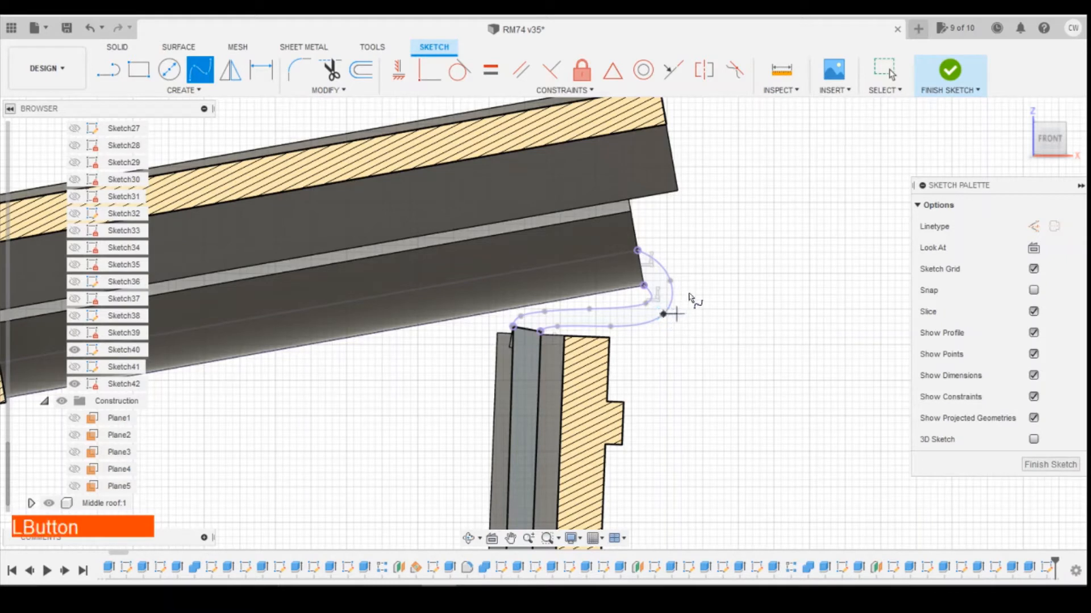
click(691, 284)
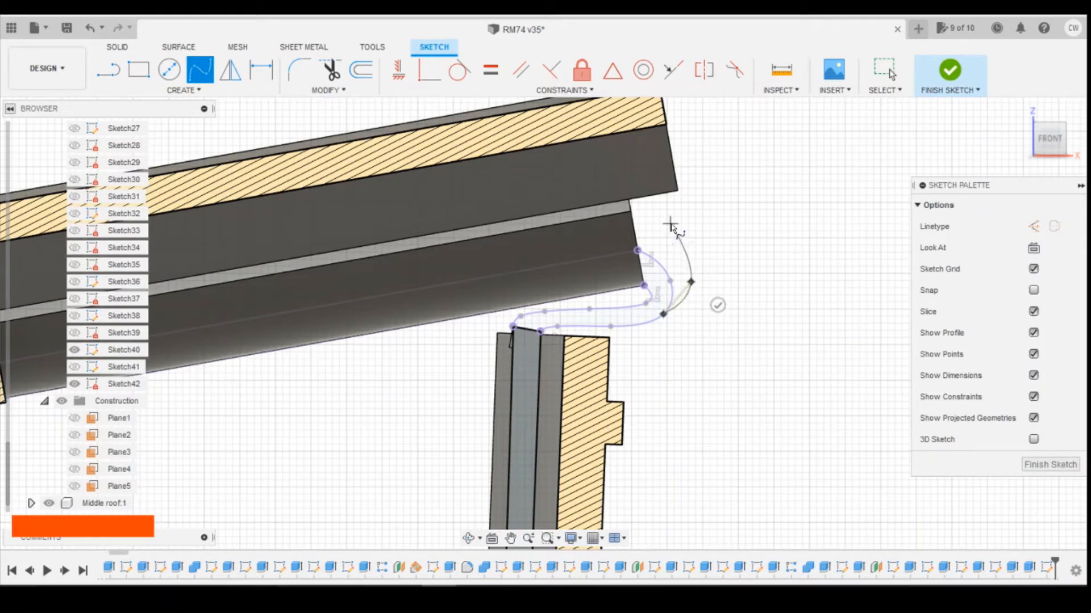
key(Escape)
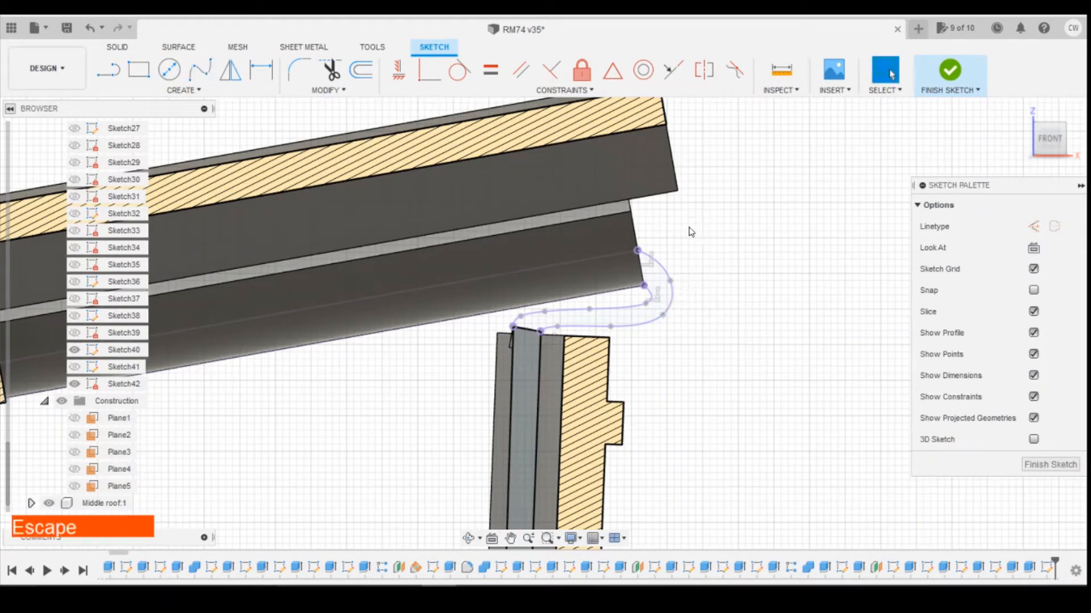
- Project the two end edges of the roof's curved trim into the sketch
drag(1046, 134, 956, 136)
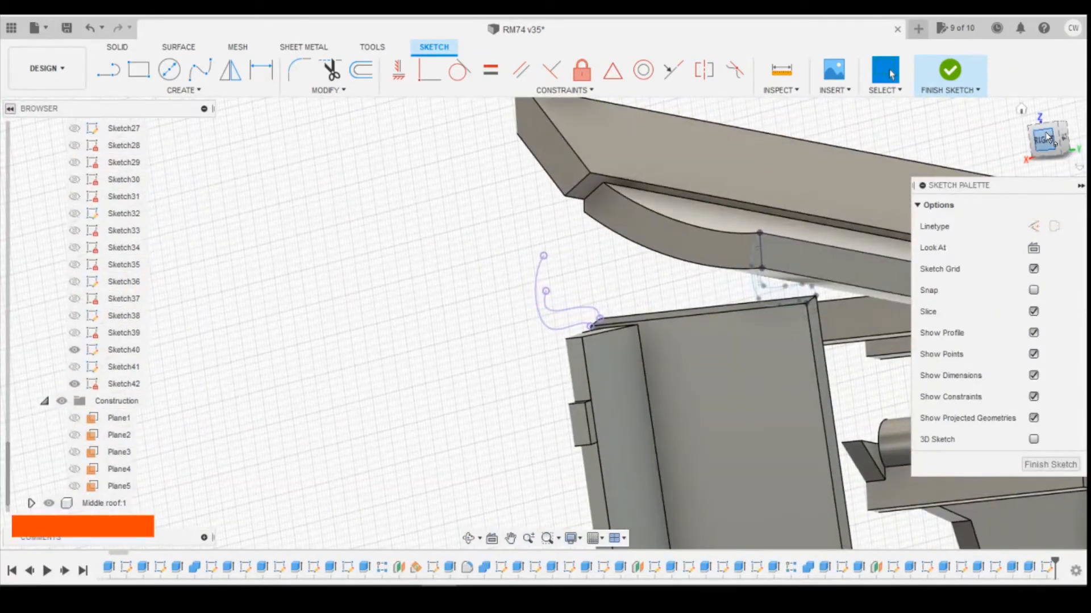
key(p)
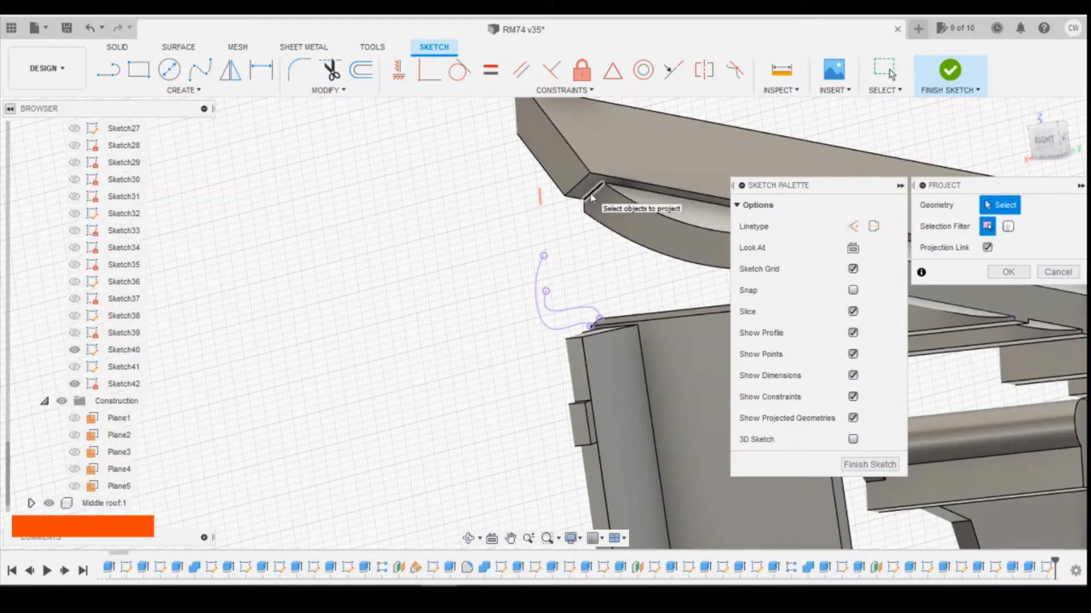
click(585, 199)
scroll(589, 198, up, 4)
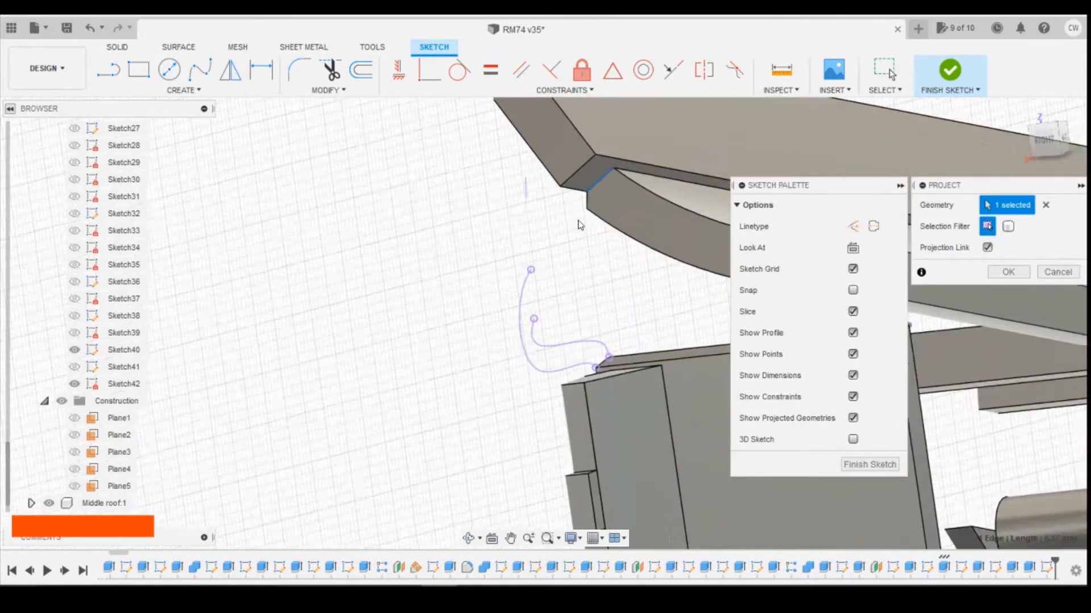
click(591, 190)
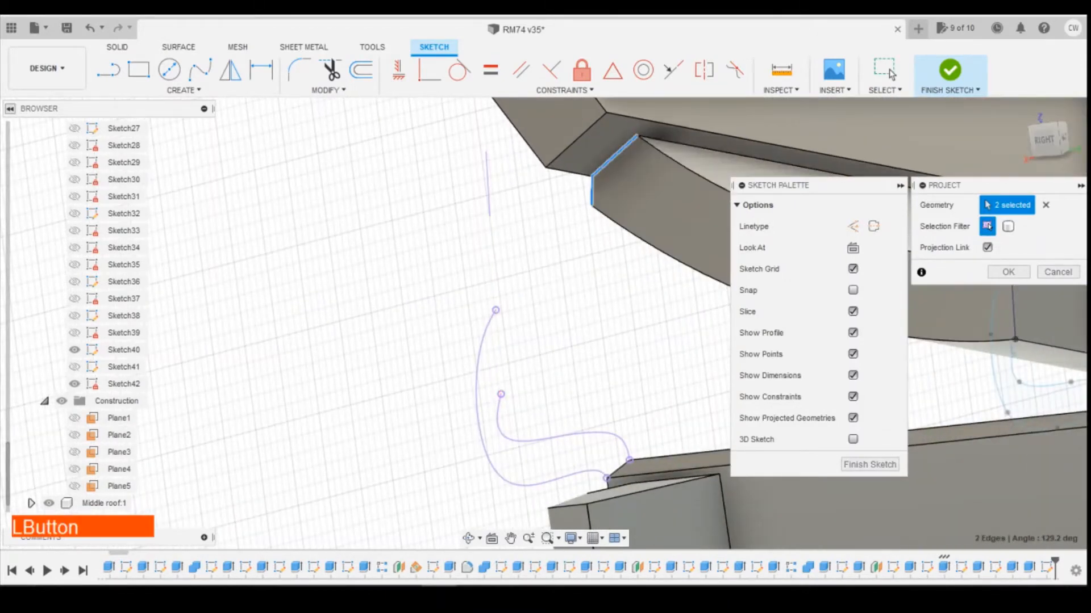
click(1008, 272)
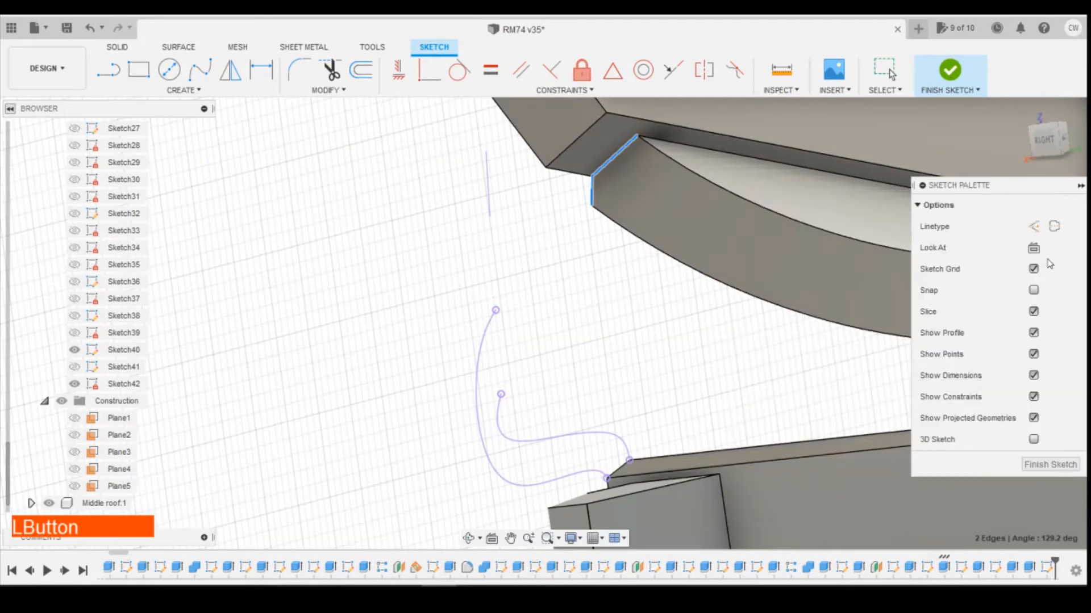
click(1028, 146)
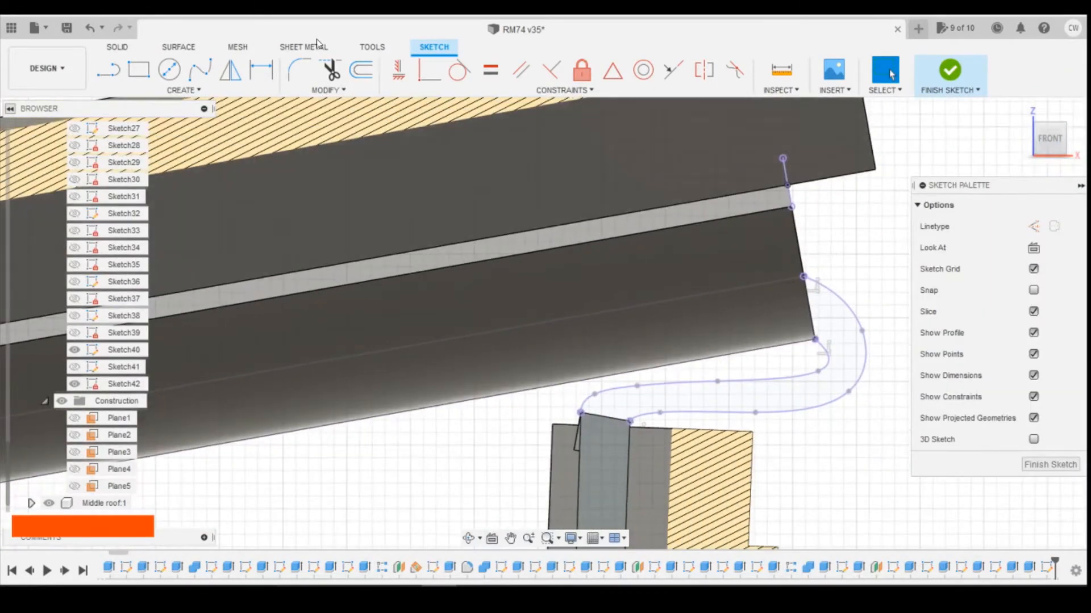
click(200, 69)
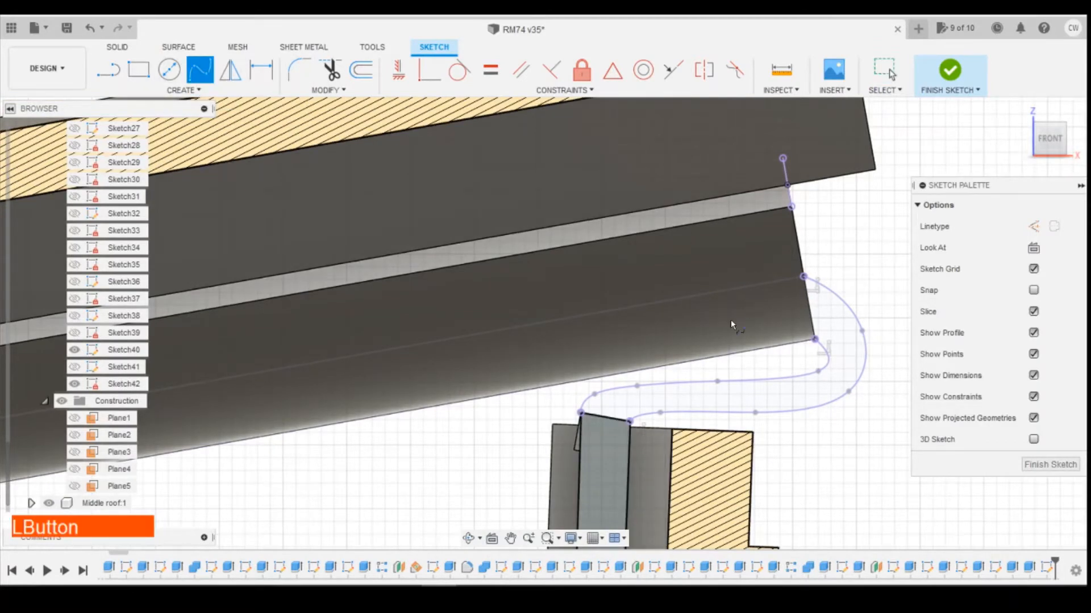
click(848, 391)
click(886, 368)
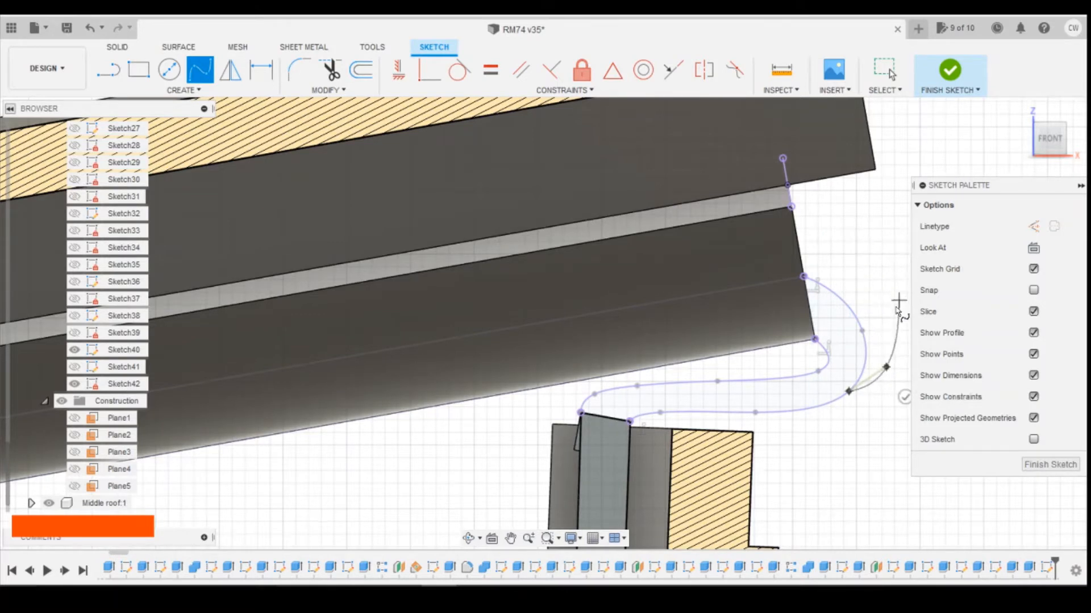
click(903, 397)
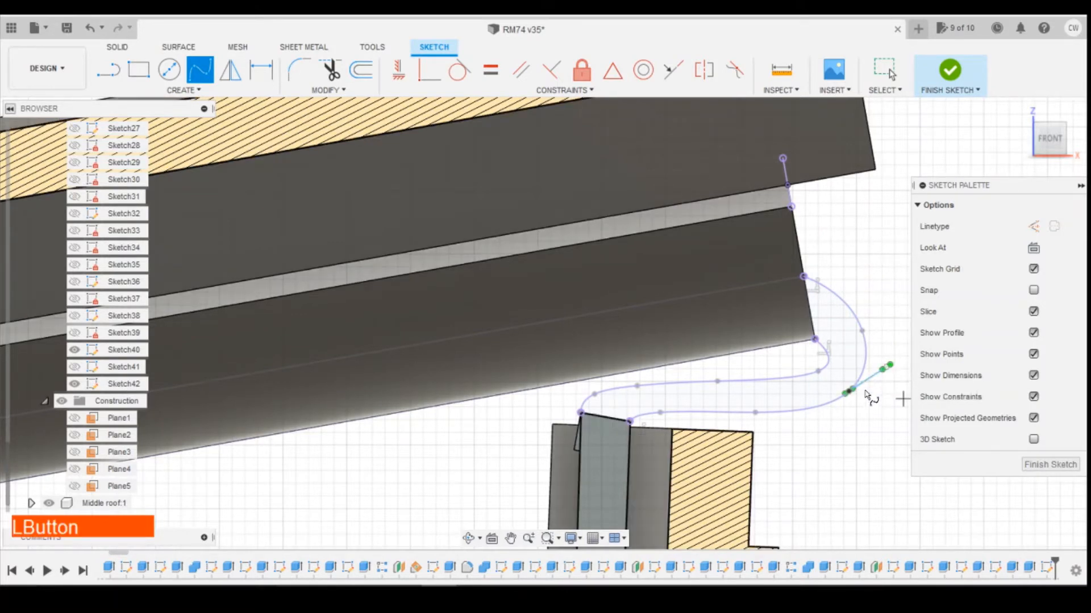
scroll(881, 385, up, 3)
key(Delete)
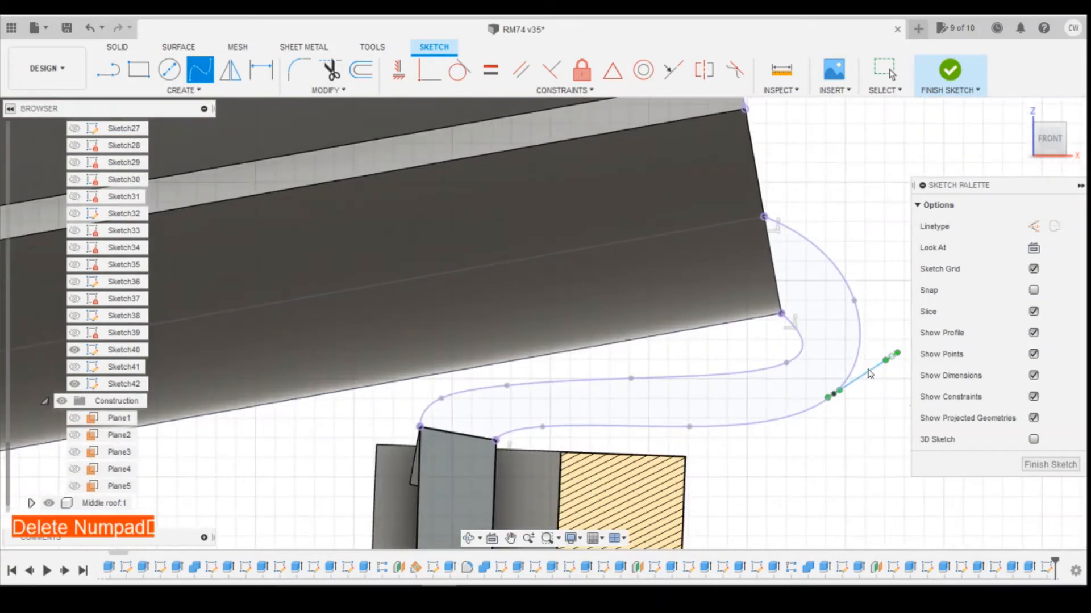
click(870, 374)
key(Delete)
scroll(825, 314, down, 3)
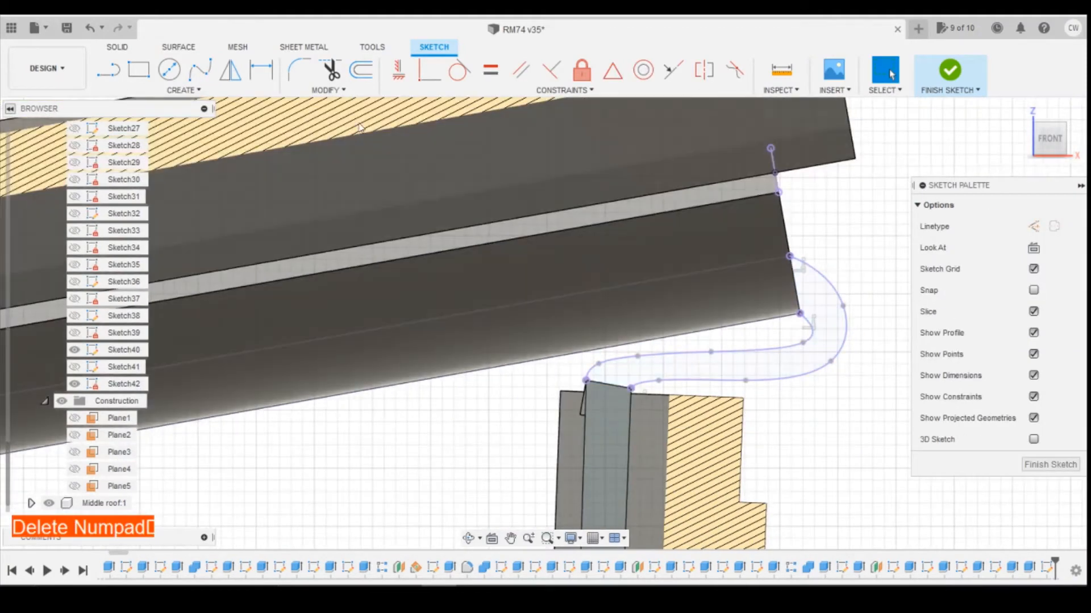
- Draw a short two-point spline upward from the outer projected spline, and shift its upper end slightly towards the roof trim
click(200, 69)
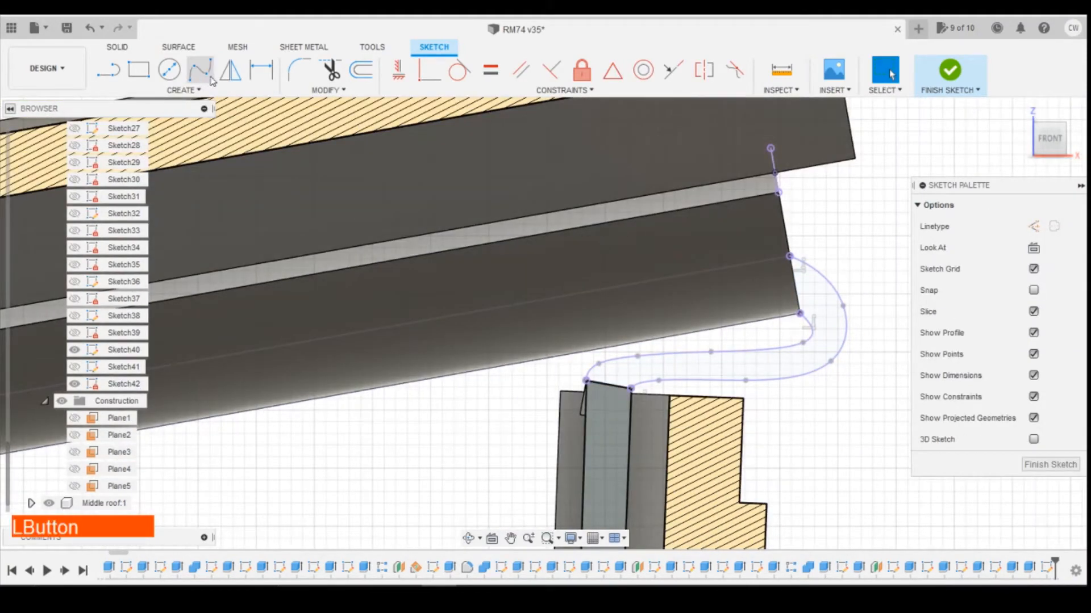
click(846, 332)
click(873, 246)
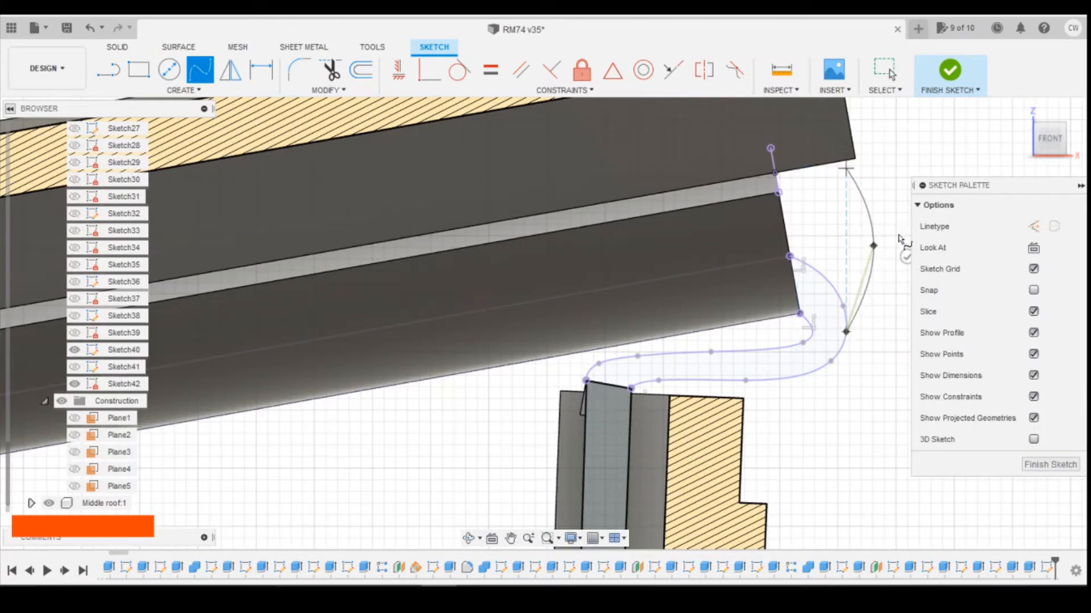
click(875, 247)
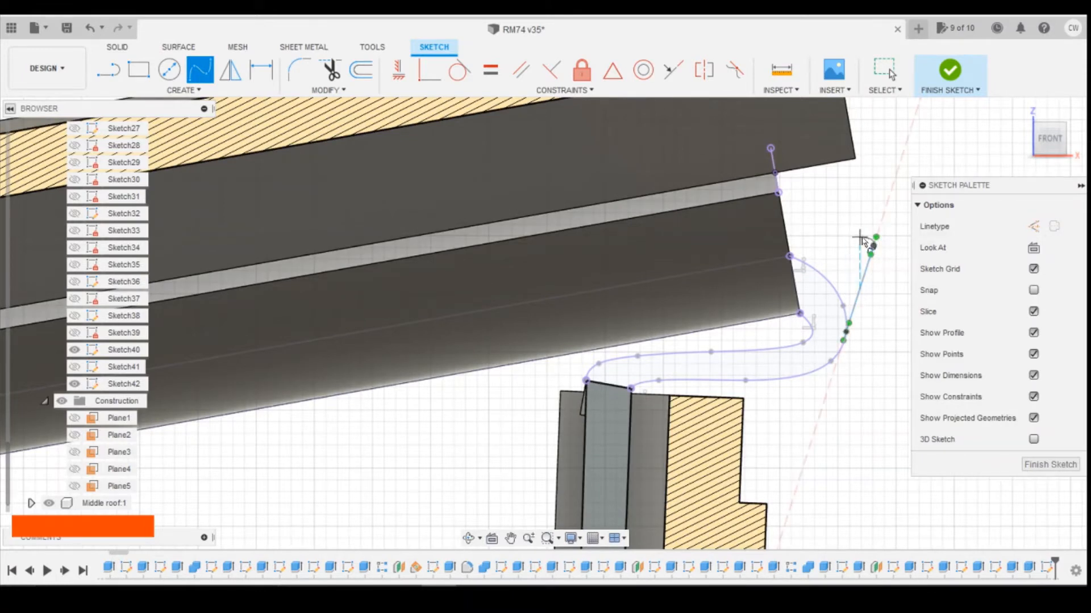
key(Escape)
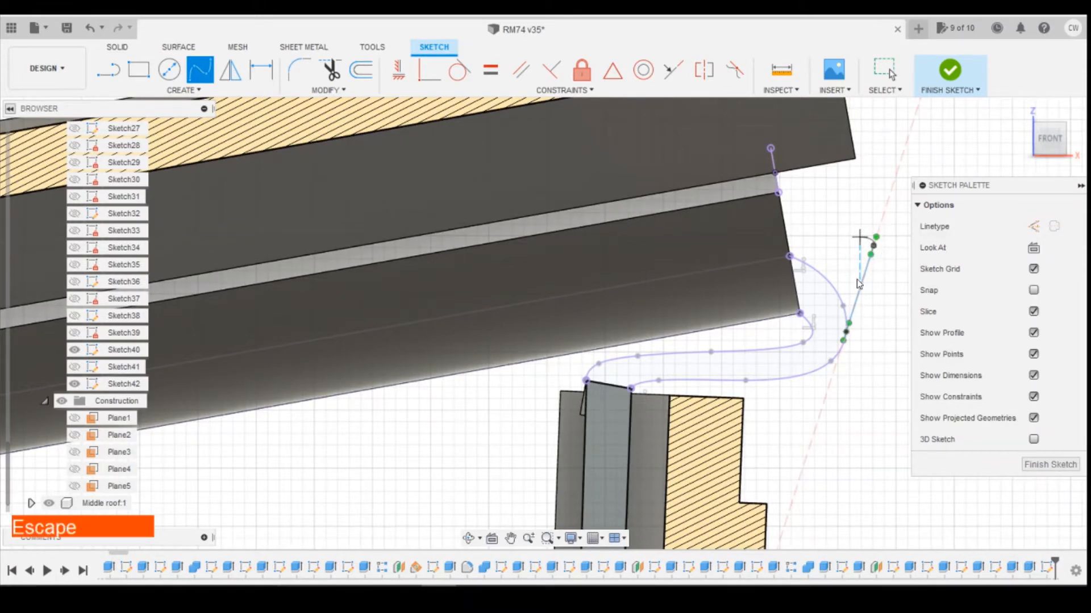
key(Escape)
drag(874, 252, 865, 239)
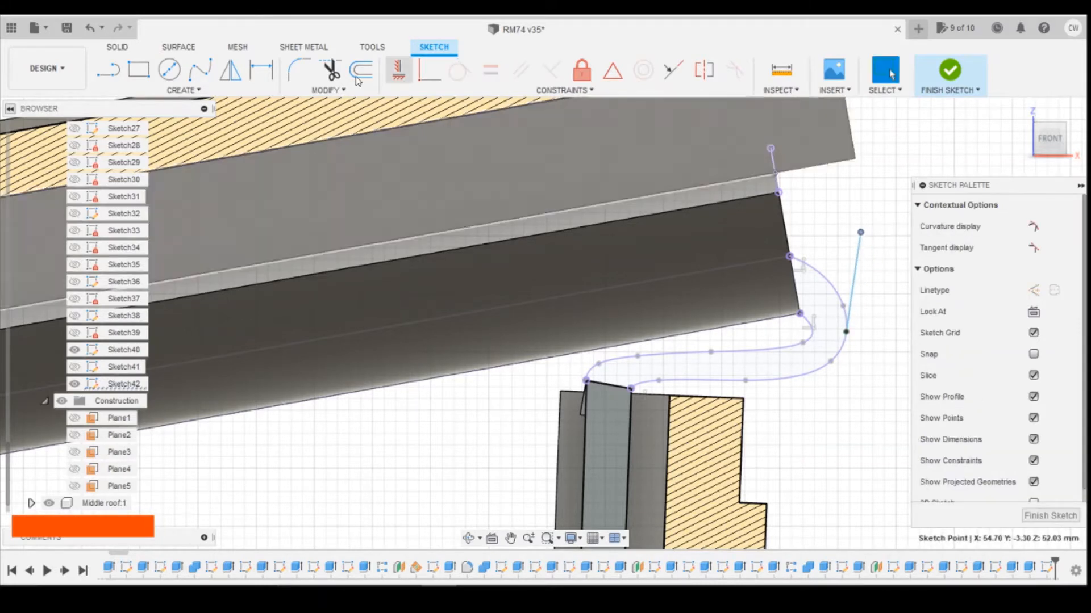
- Draw a fit point spline from the short spline's upper end, bulging outward, to the upper end of the projected trim edge
click(200, 69)
click(861, 233)
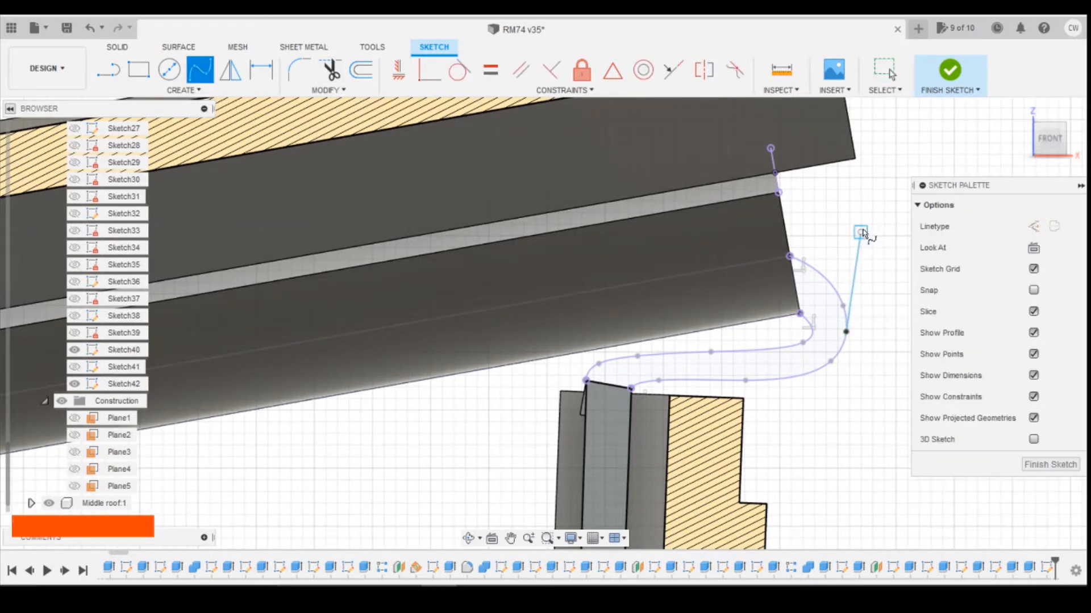
click(861, 187)
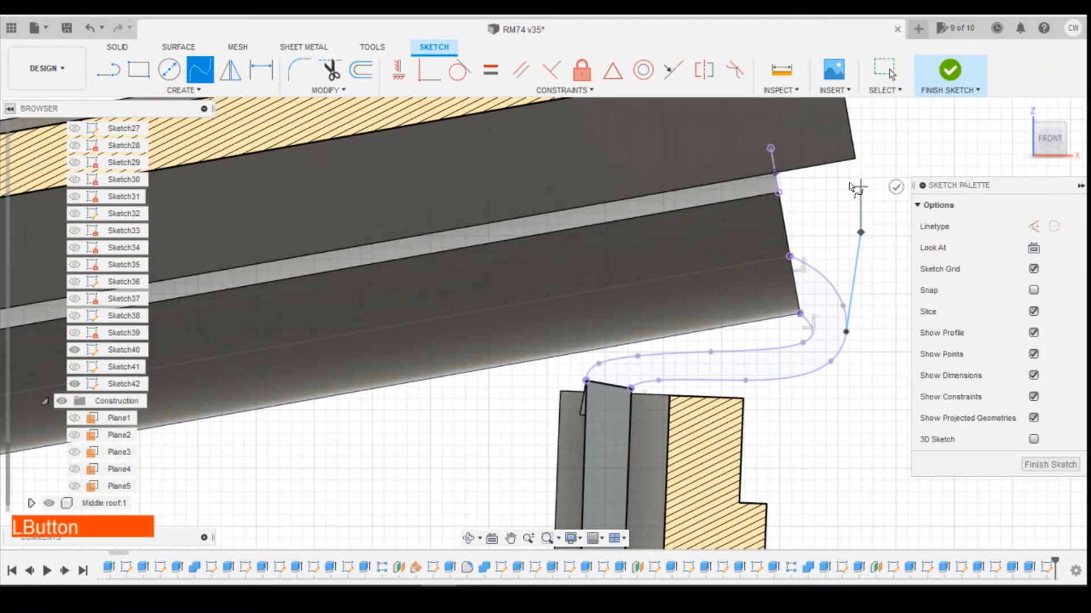
click(770, 148)
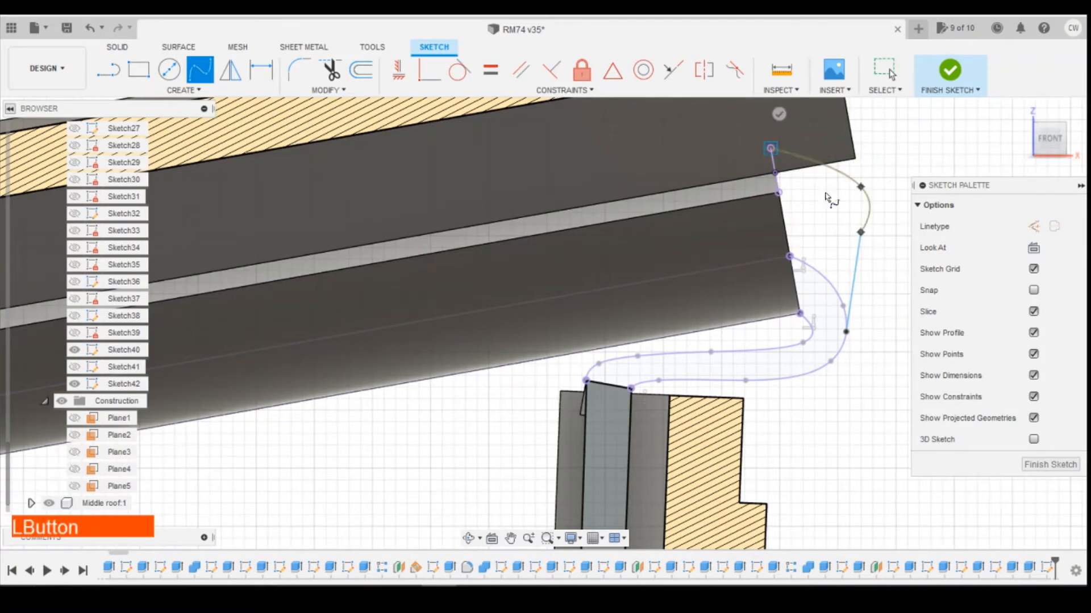
click(779, 114)
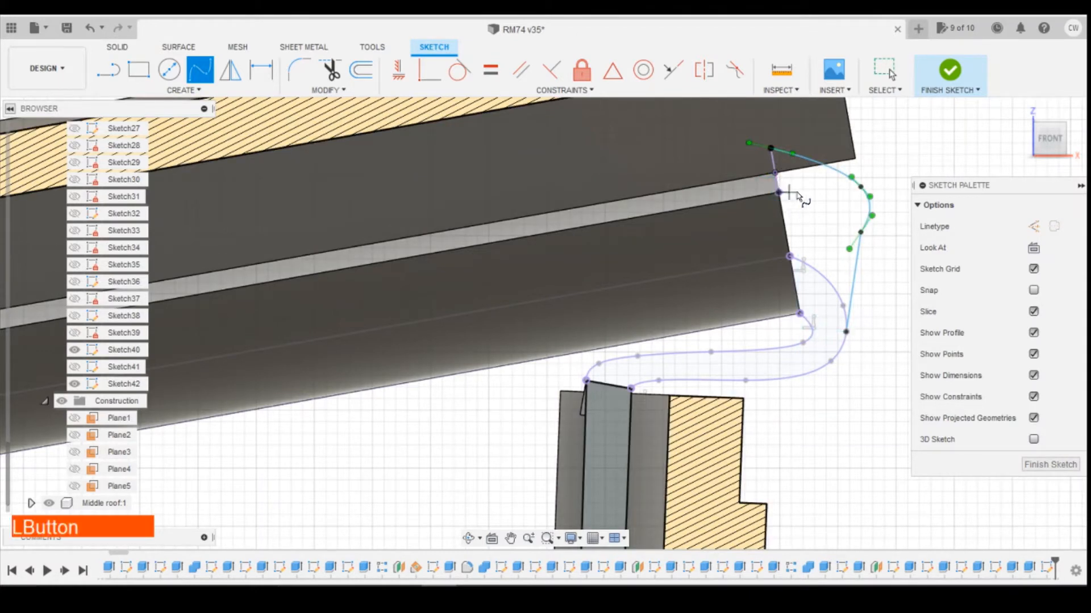
click(831, 200)
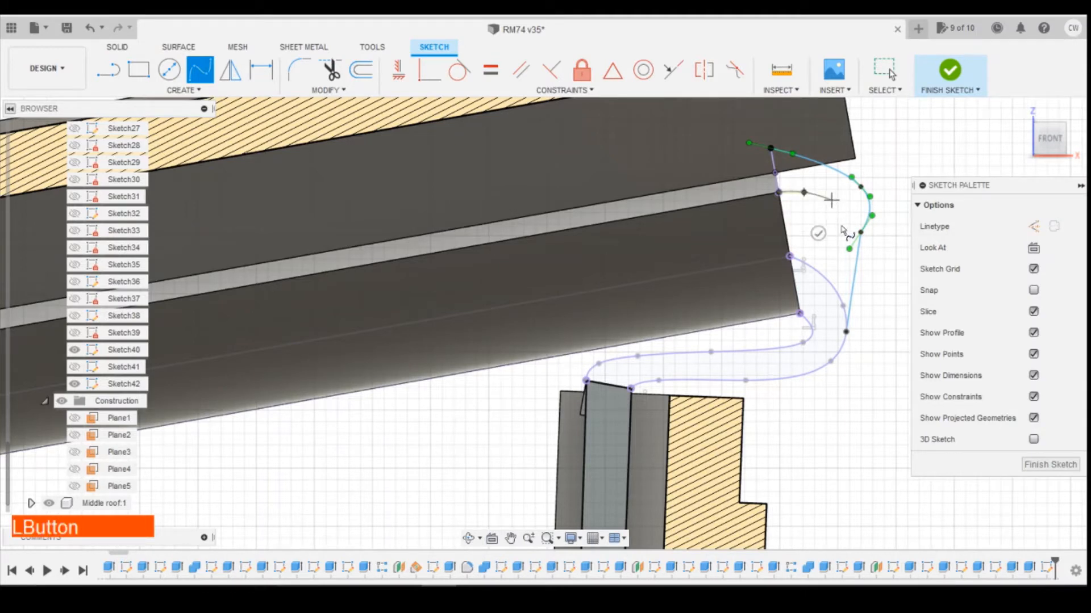
click(833, 259)
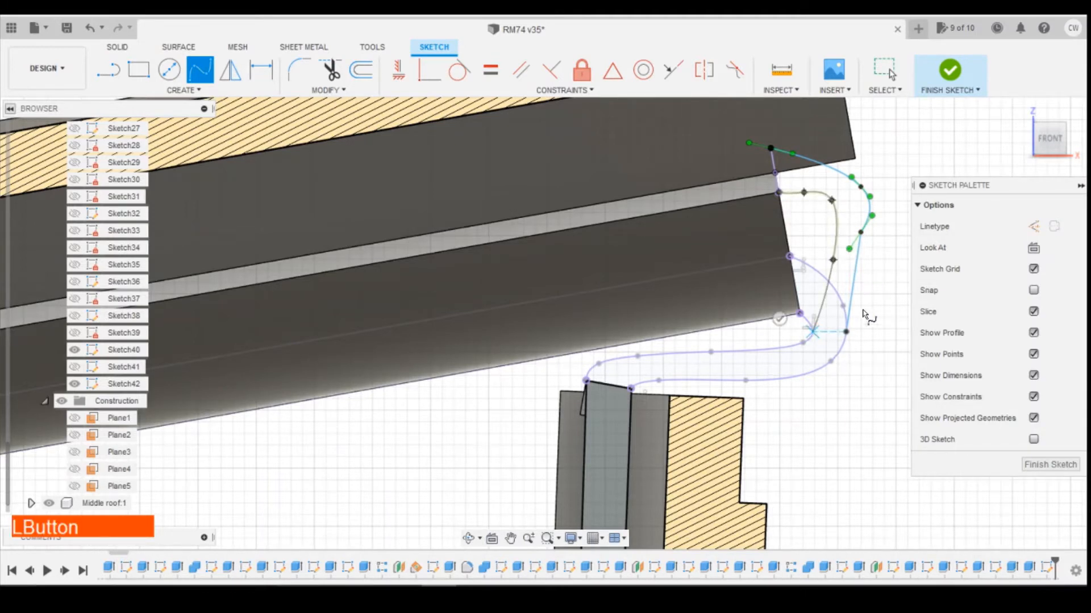
key(Escape)
- Draw an inner fit point spline from the lower end of the projected trim edge, curving outward and down to the inner projected spline
click(200, 70)
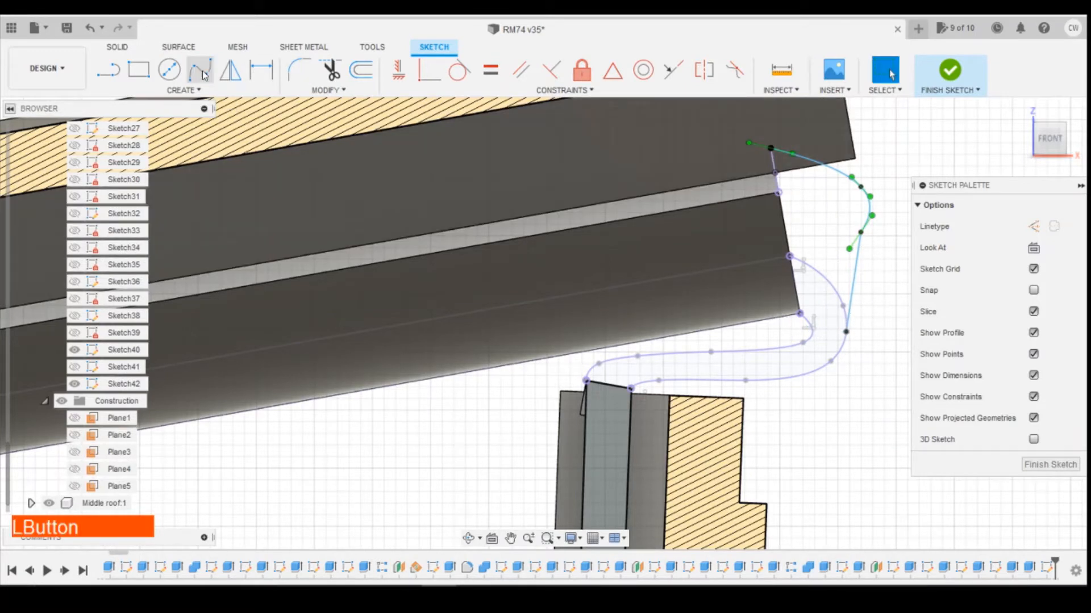
click(779, 192)
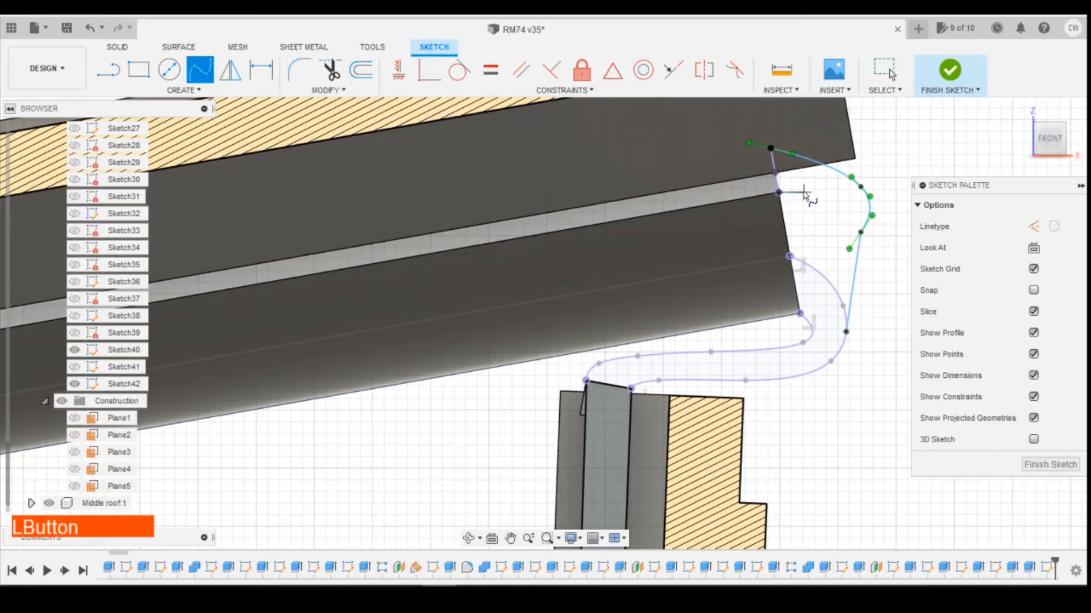
click(810, 192)
click(827, 212)
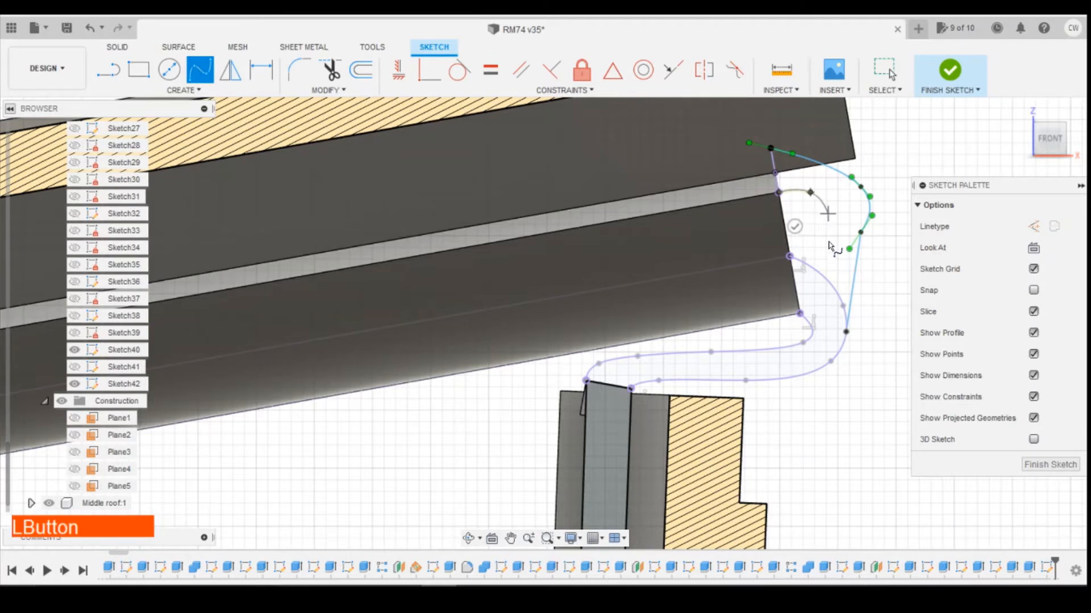
click(828, 278)
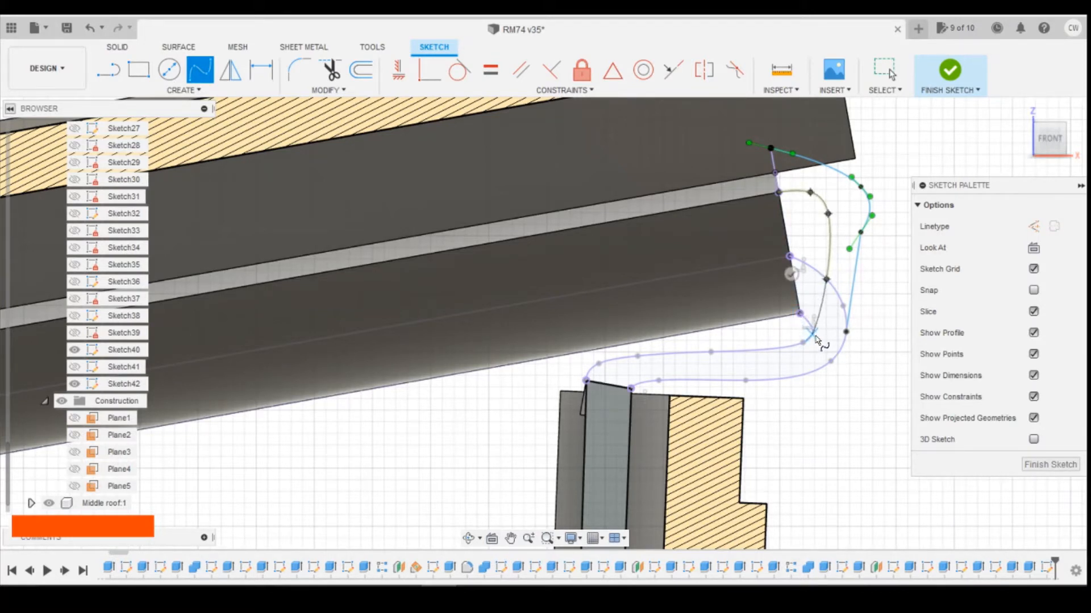
click(813, 335)
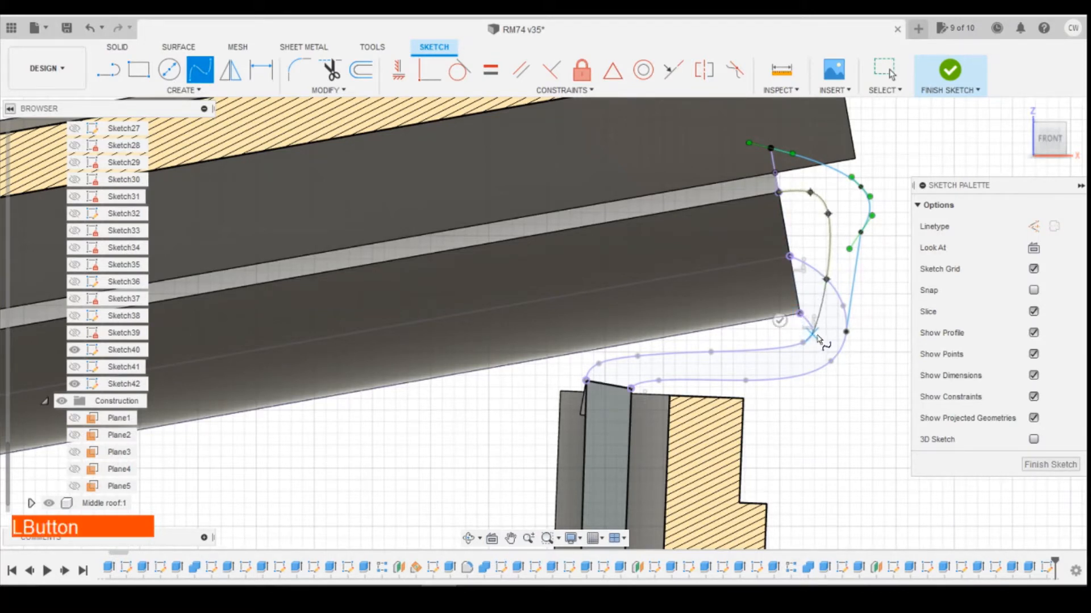
click(780, 321)
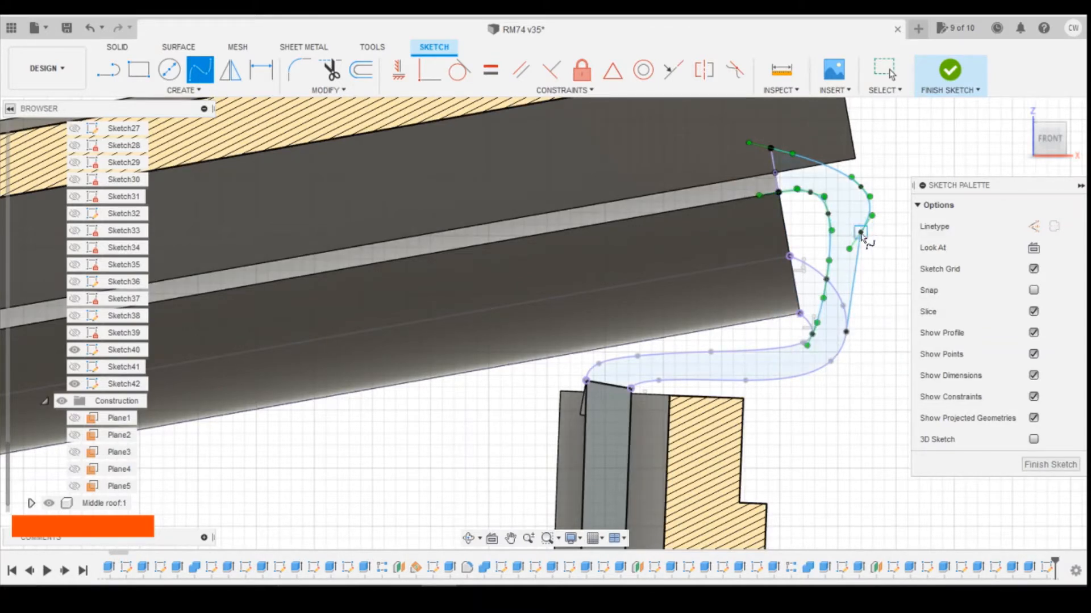
key(Escape)
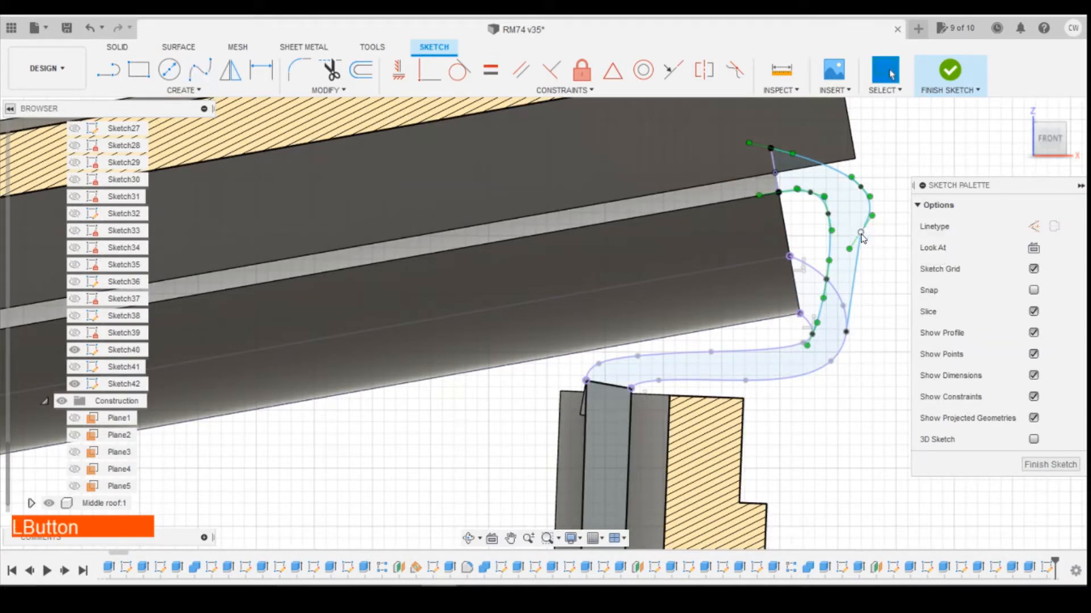
- Lower the point shared by the two outer splines to smooth the curve, and finish the sketch
drag(862, 236, 864, 257)
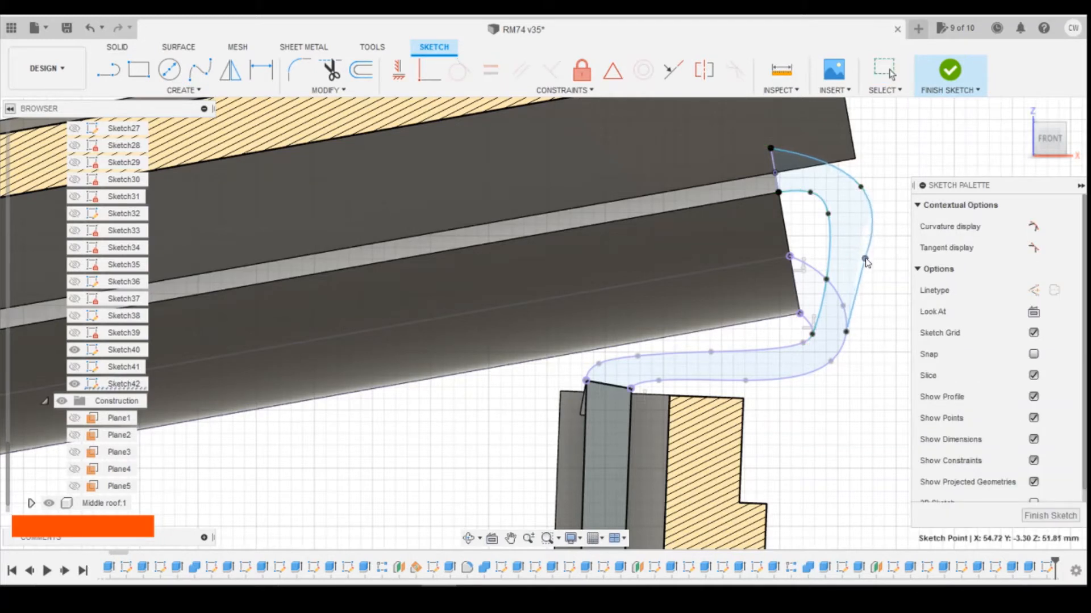
key(Escape)
click(1051, 146)
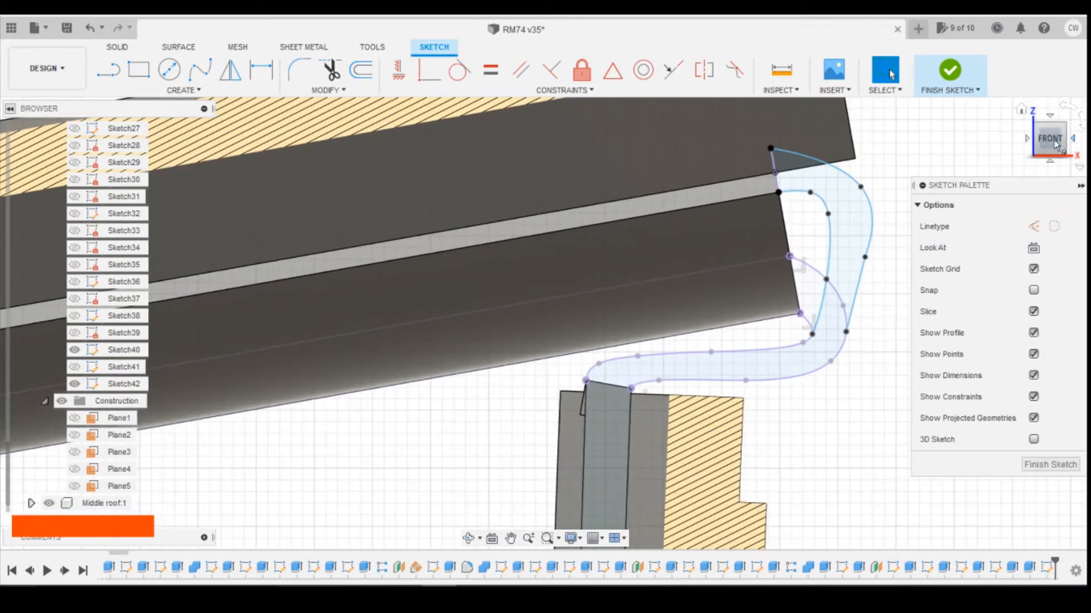
drag(1050, 144, 890, 152)
scroll(554, 152, down, 2)
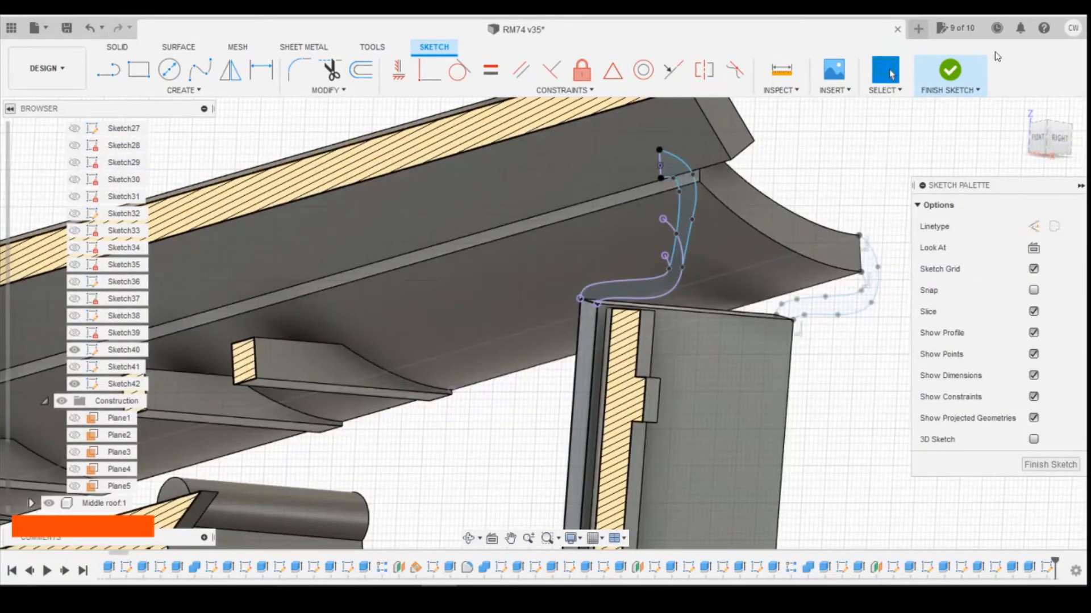
click(949, 70)
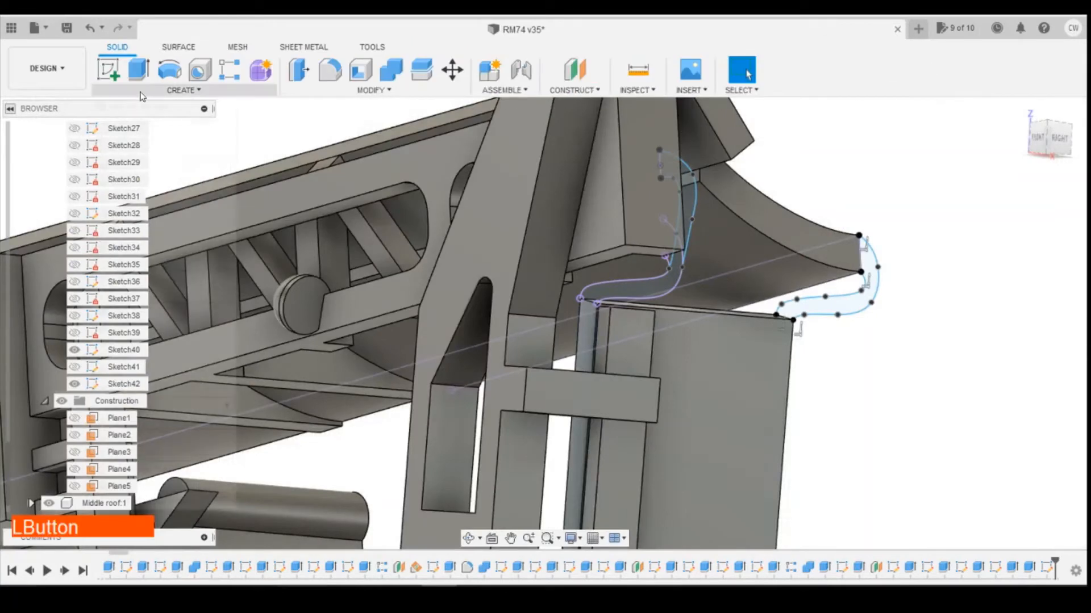
- Reopen Sketch42 and try to trim the outer projected spline where it overlaps the newly drawn splines
click(181, 90)
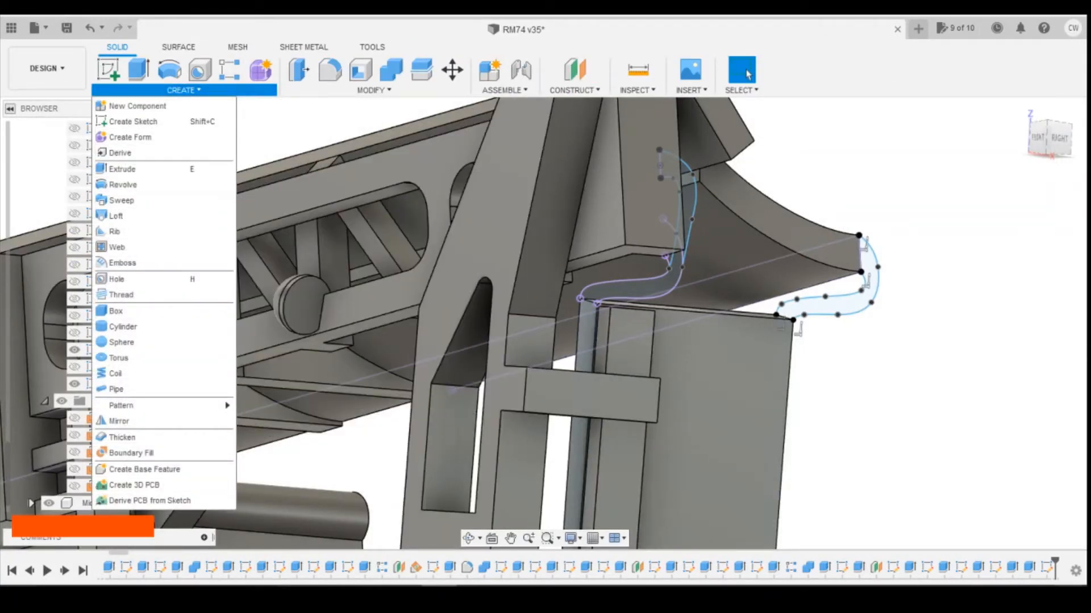
right_click(1050, 567)
click(1005, 427)
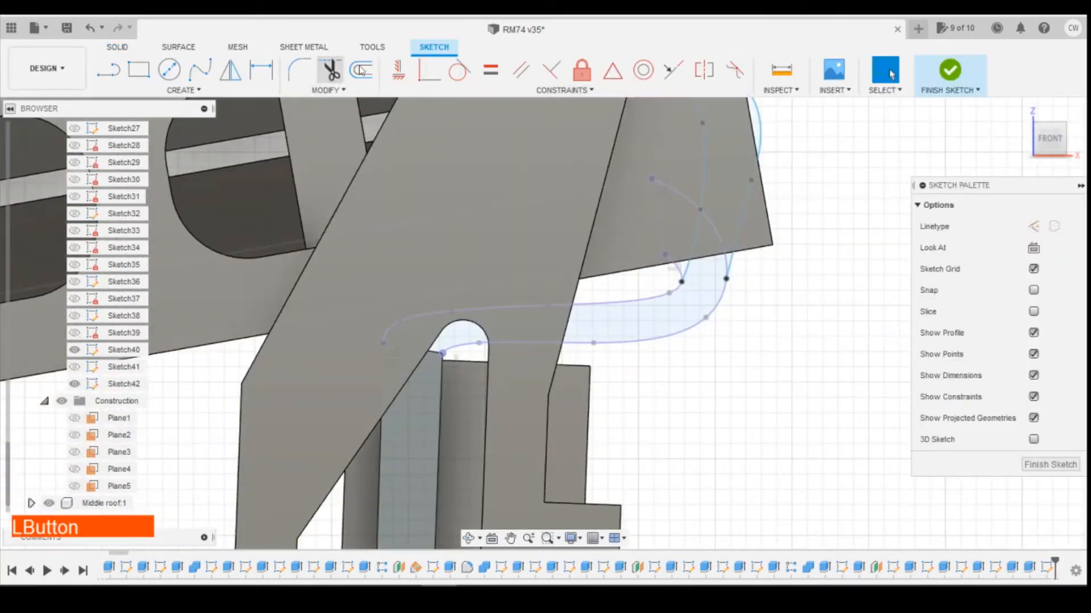
click(330, 71)
click(712, 217)
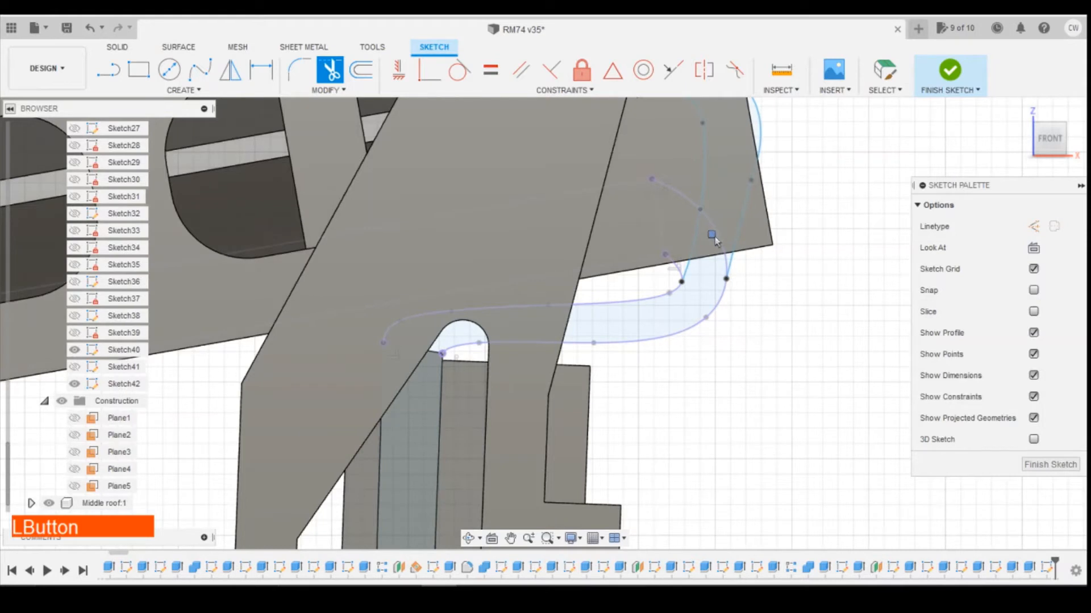
click(725, 220)
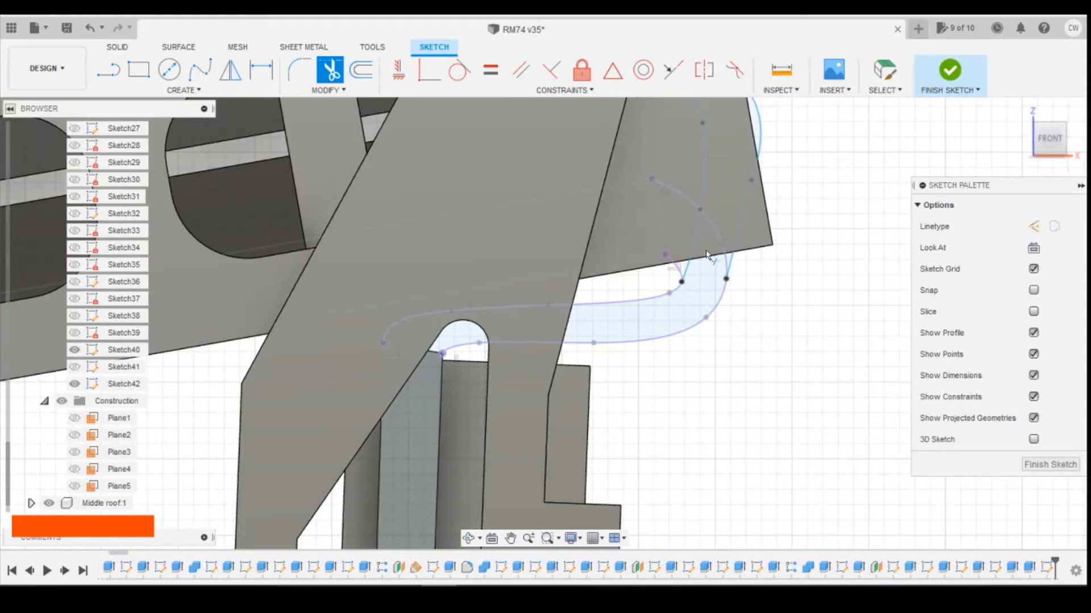
key(Escape)
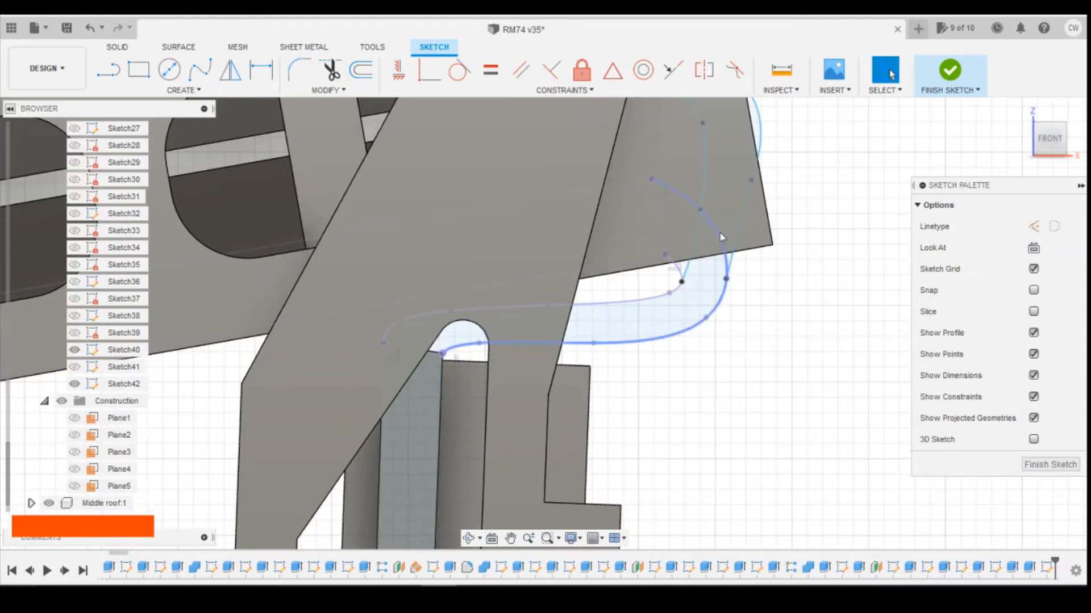
- Select the outer projected spline, look through the modelling tools for a way to cut it, and finish the sketch
click(719, 244)
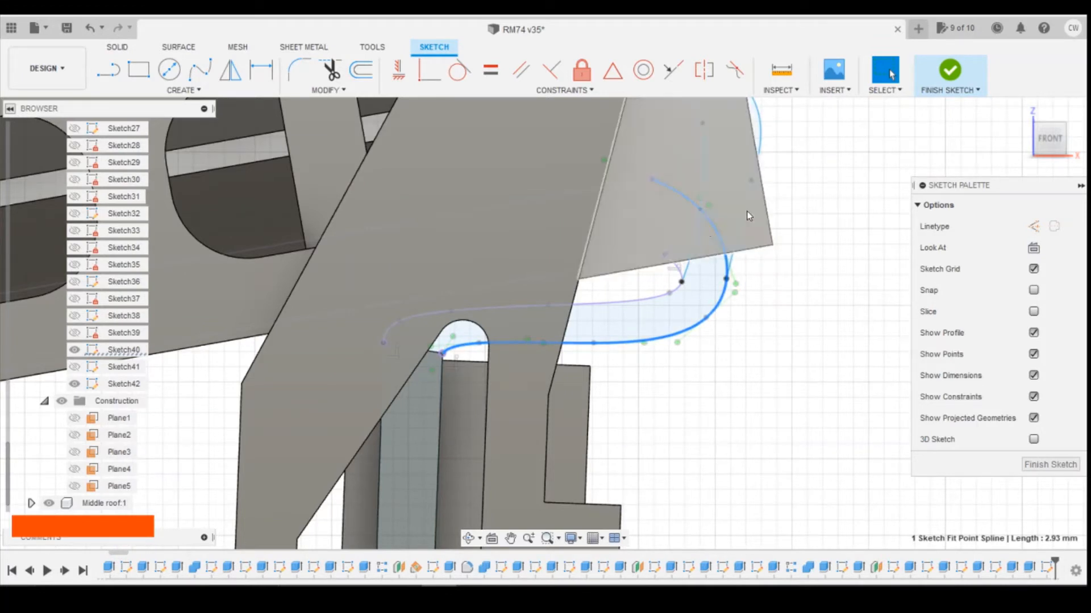
click(316, 47)
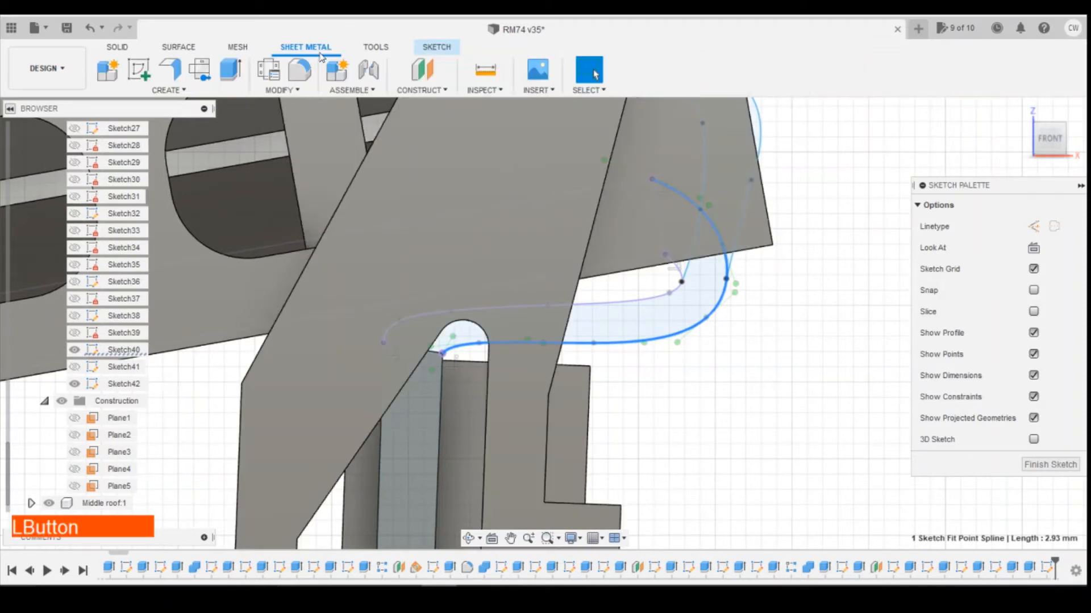
click(120, 47)
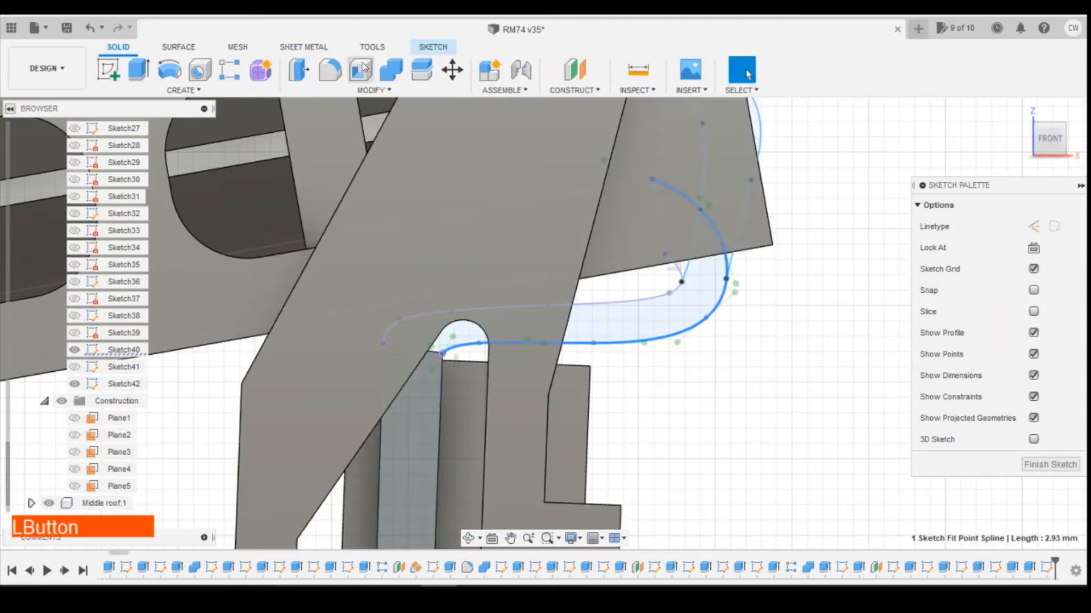
click(196, 48)
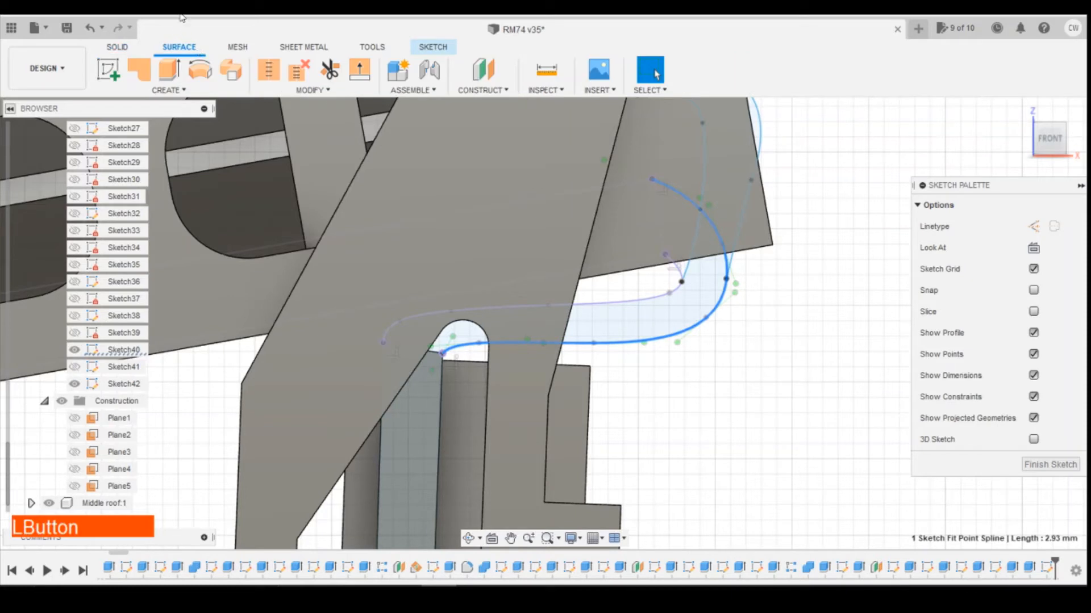
click(118, 48)
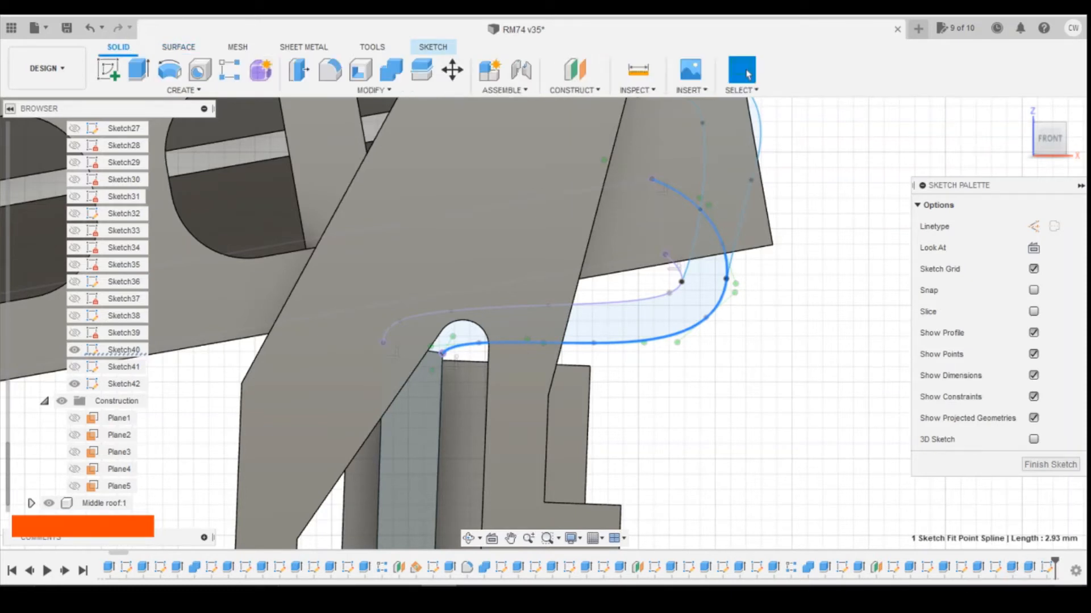
click(1063, 468)
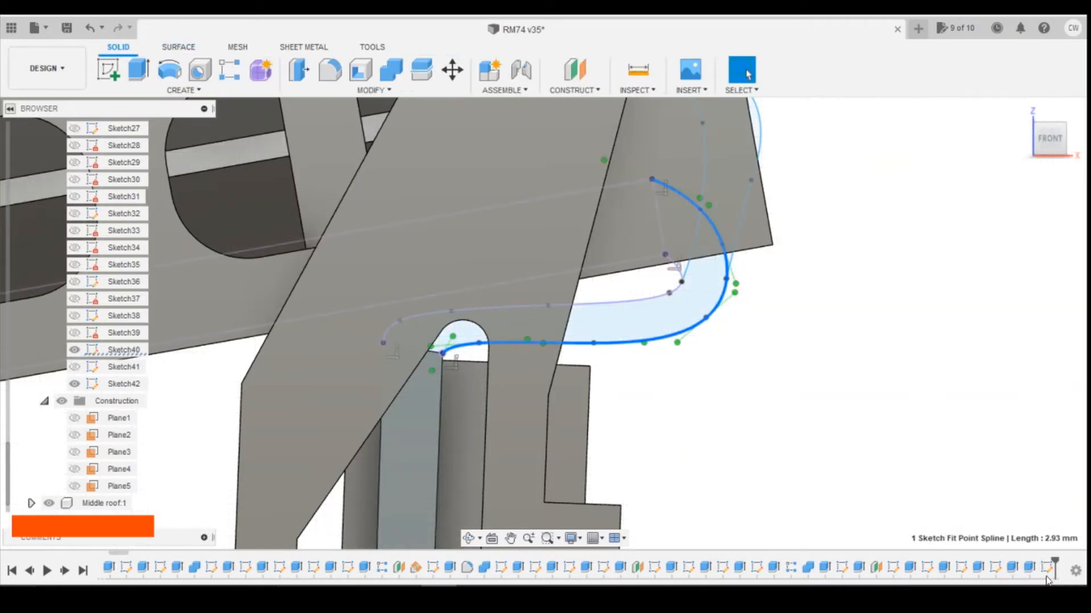
- Reopen Sketch42, try to trim the outer spline where the curves overlap, undo the trim and finish the sketch
right_click(1047, 574)
click(1011, 434)
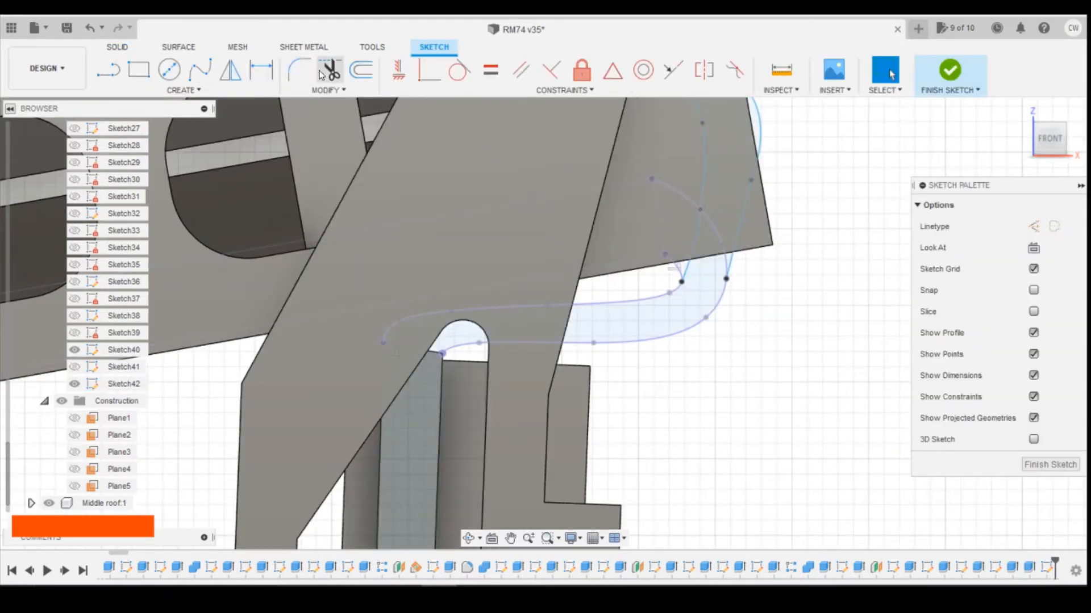
click(322, 75)
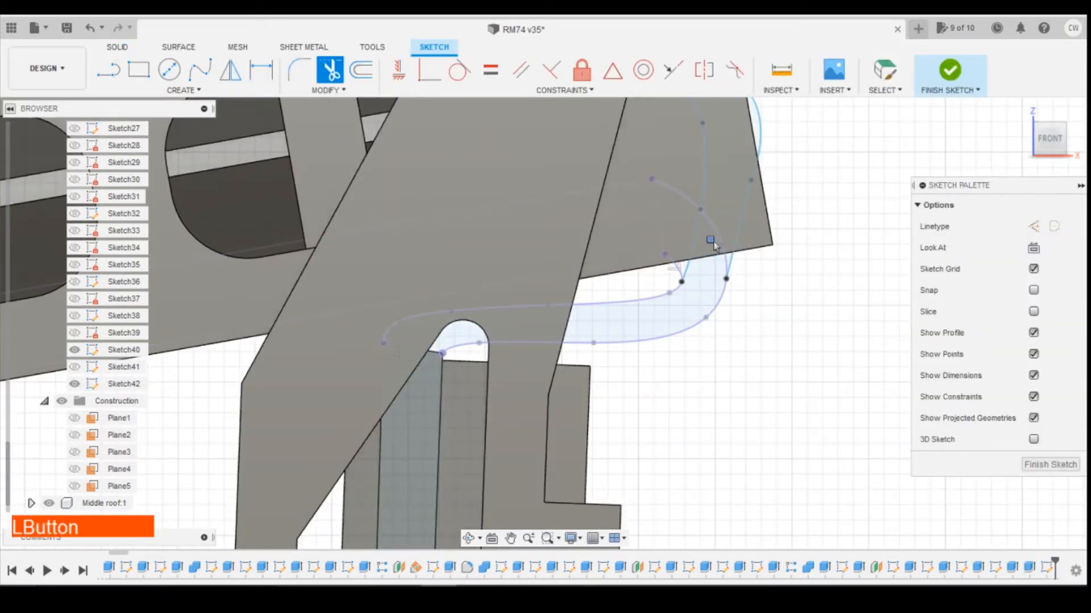
click(714, 245)
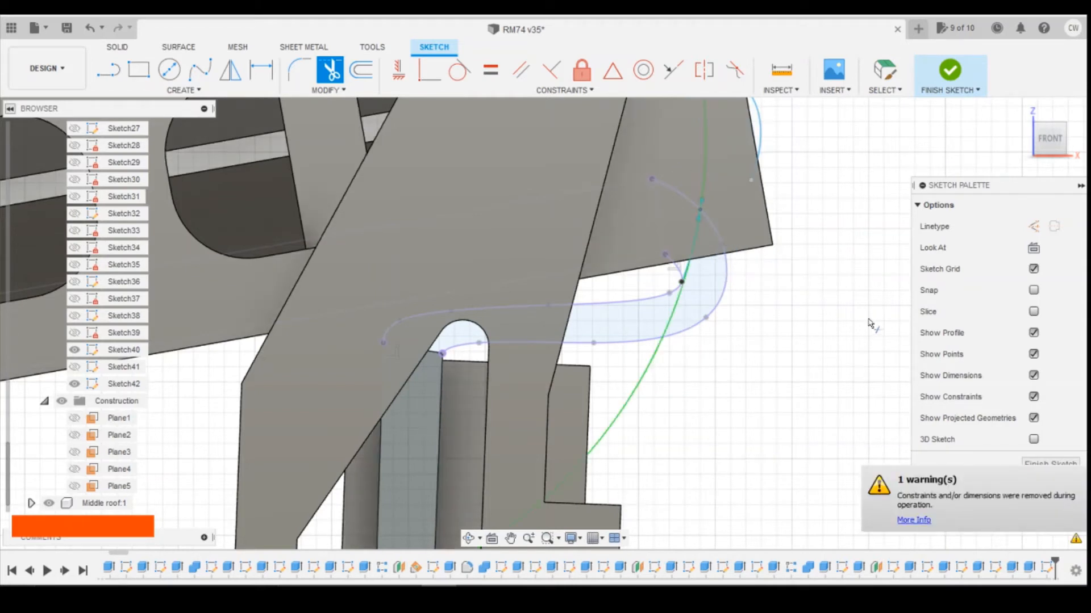
click(90, 27)
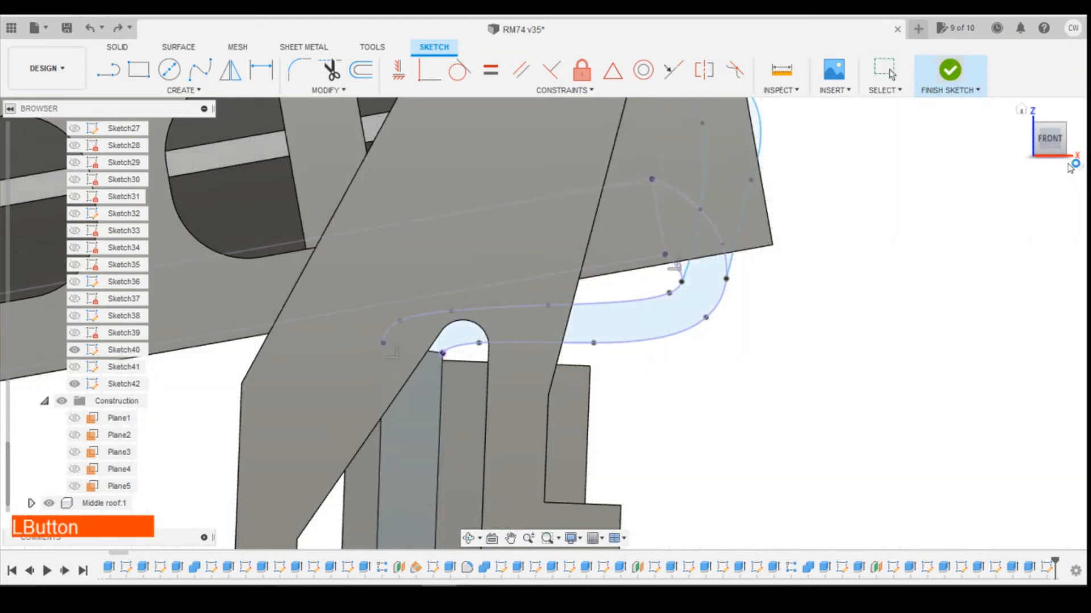
click(950, 68)
- Try a loft from the adjoining curved regions of Sketch42 to the matching curved profile in Sketch40
shift+middle_drag(545, 323, 318, 310)
click(239, 91)
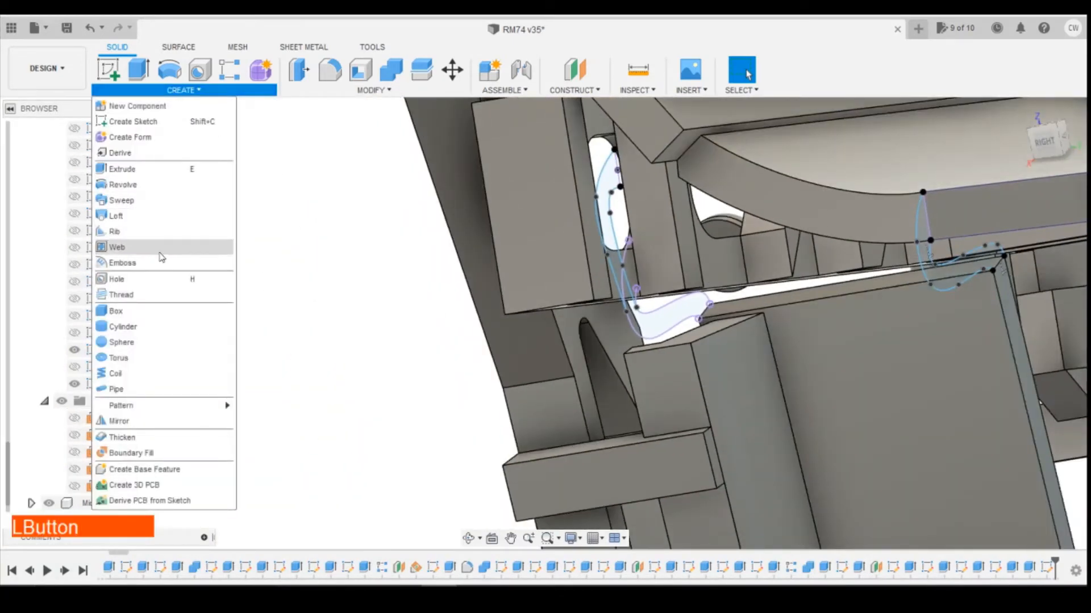
click(136, 216)
shift+click(665, 319)
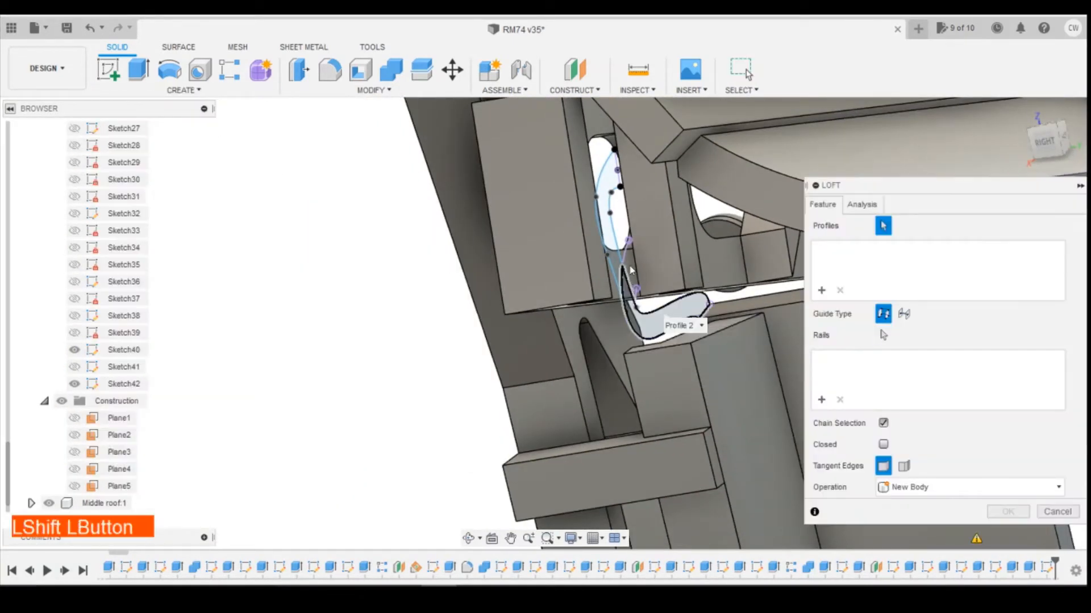
shift+middle_drag(442, 307, 470, 279)
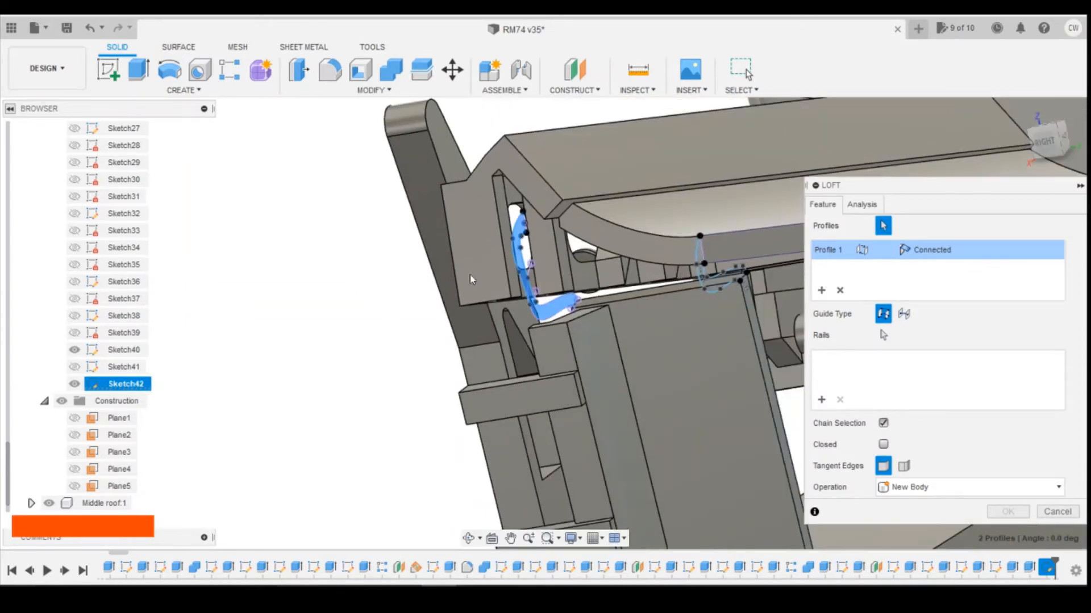
scroll(793, 296, up, 3)
click(673, 286)
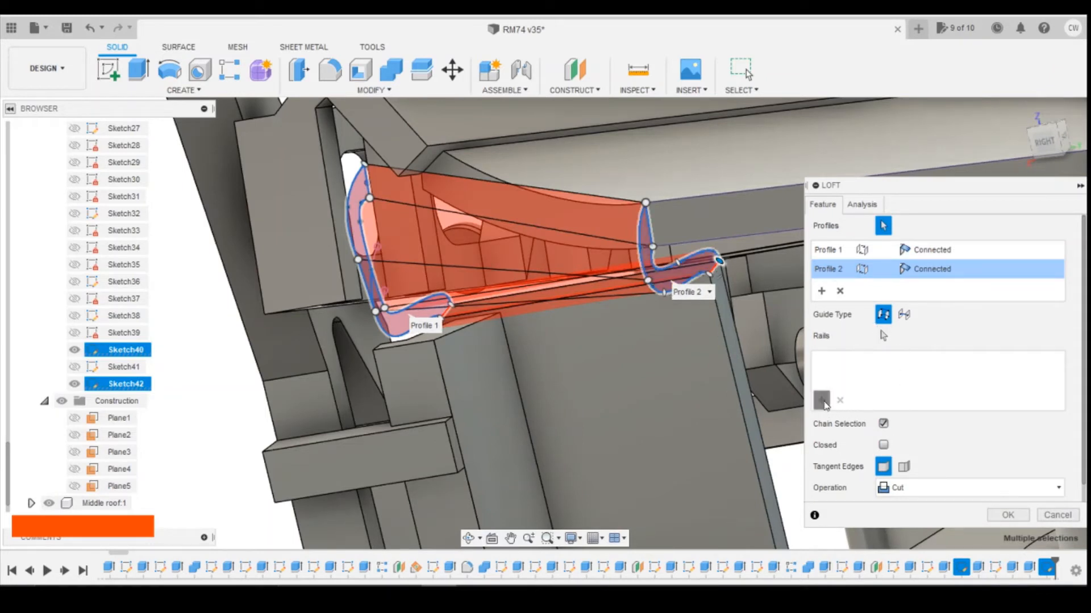
- Try adding a rail to the loft, set its operation to Join, inspect the preview and cancel the loft
click(823, 401)
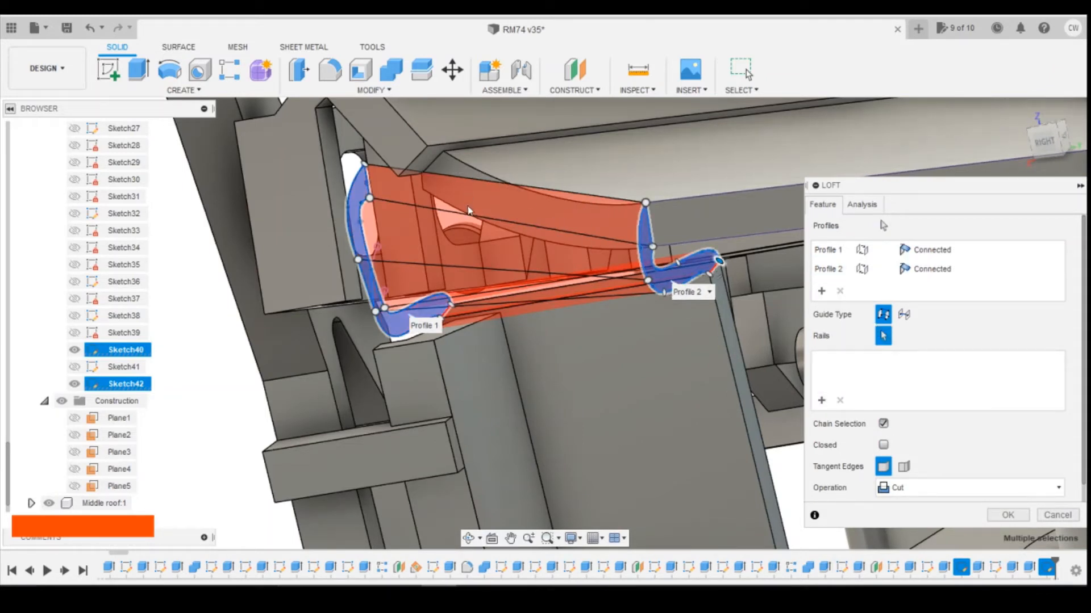
mouse_move(1049, 141)
mouse_down()
mouse_move(909, 193)
mouse_move(706, 187)
mouse_up()
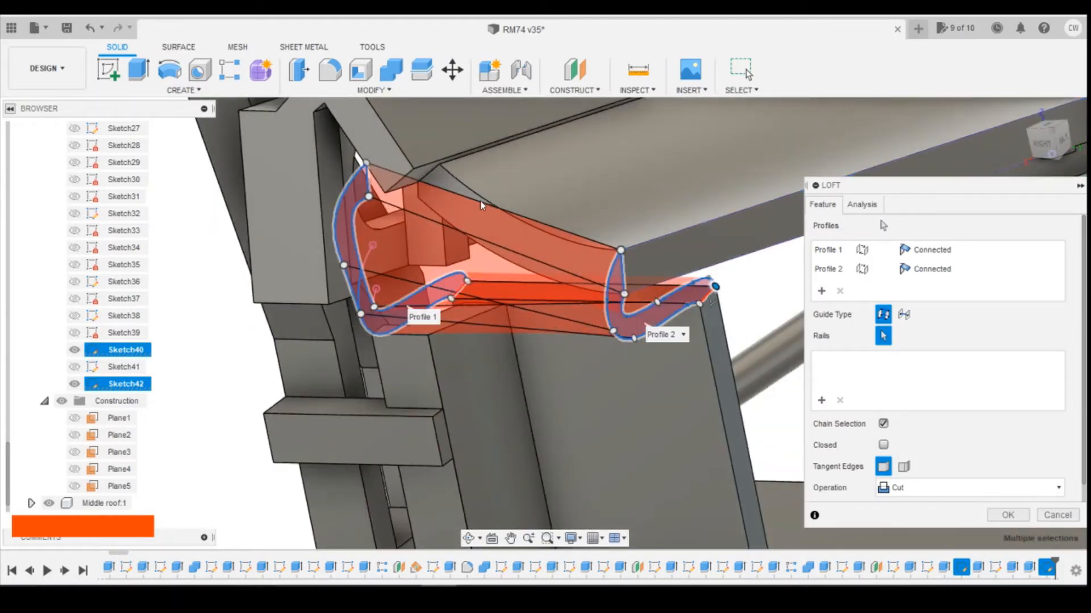
click(509, 261)
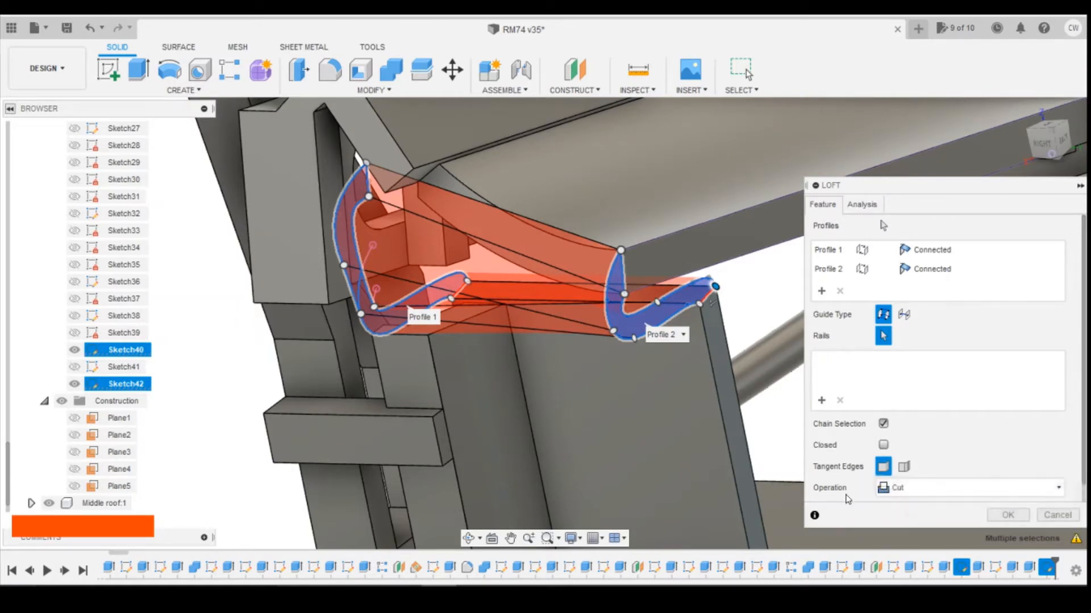
click(899, 497)
click(907, 508)
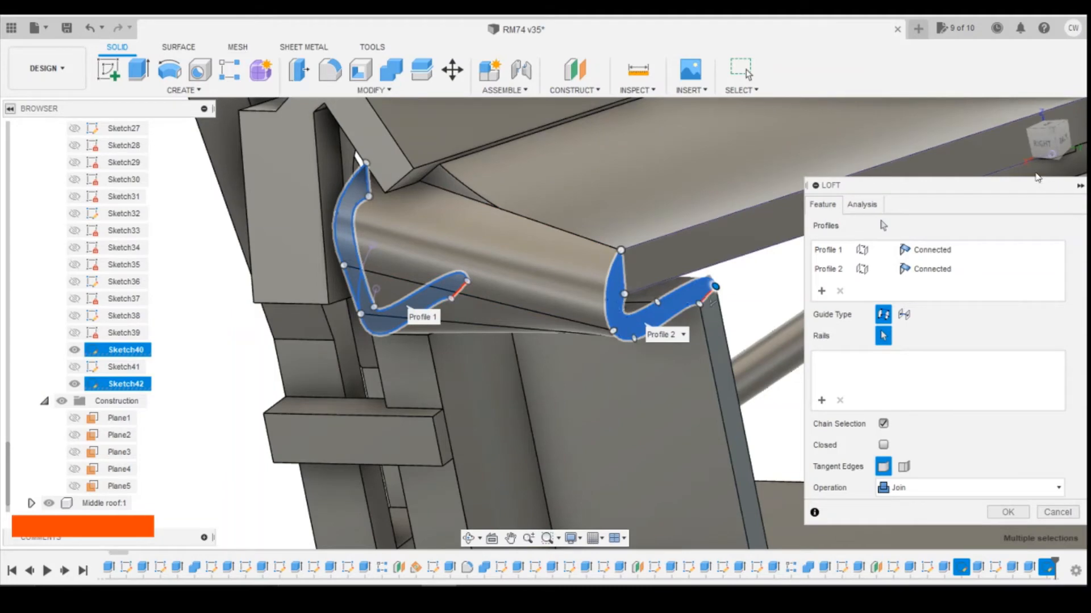
mouse_move(1045, 145)
mouse_down()
mouse_move(1009, 137)
mouse_move(1052, 134)
mouse_move(1031, 132)
mouse_up()
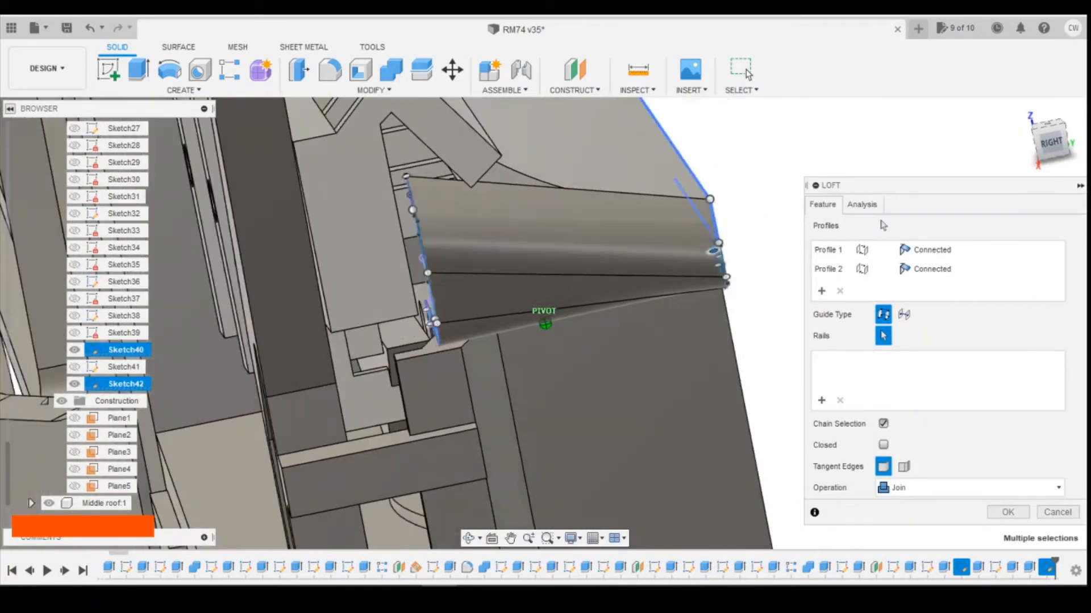
shift+middle_drag(387, 113, 354, 109)
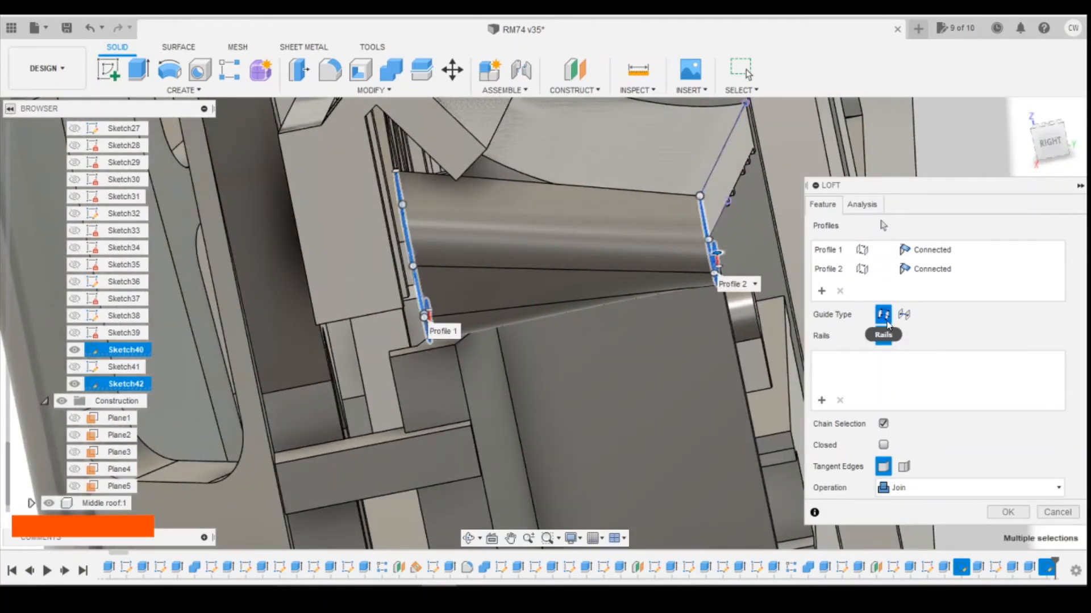
click(1059, 514)
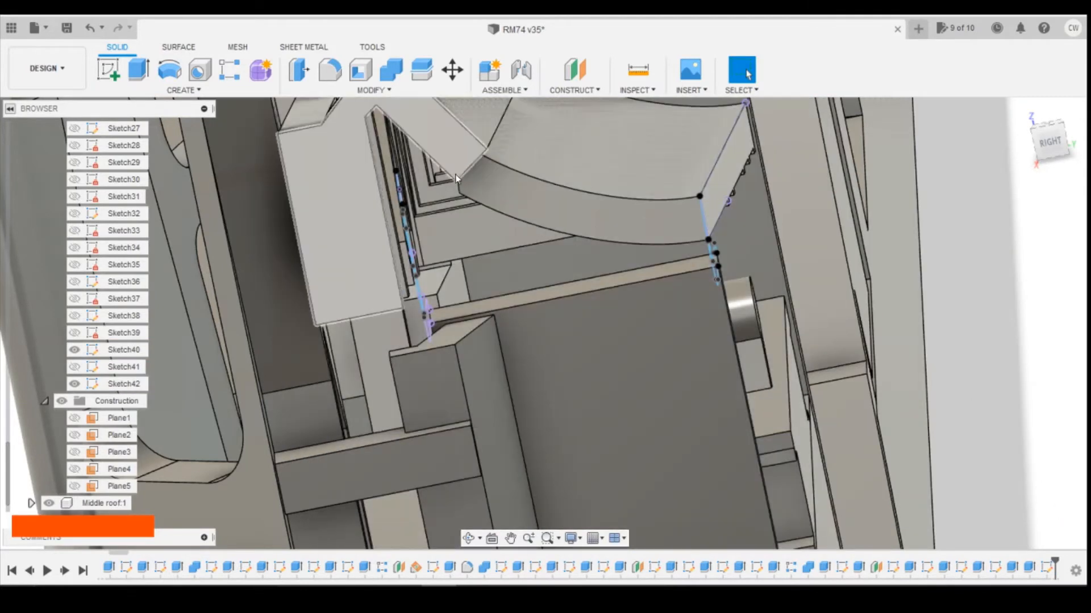
- Reopen Sketch42, try a horizontal/vertical constraint on the spline endpoints near the trim edge, and finish the sketch
scroll(442, 182, up, 3)
scroll(419, 189, down, 3)
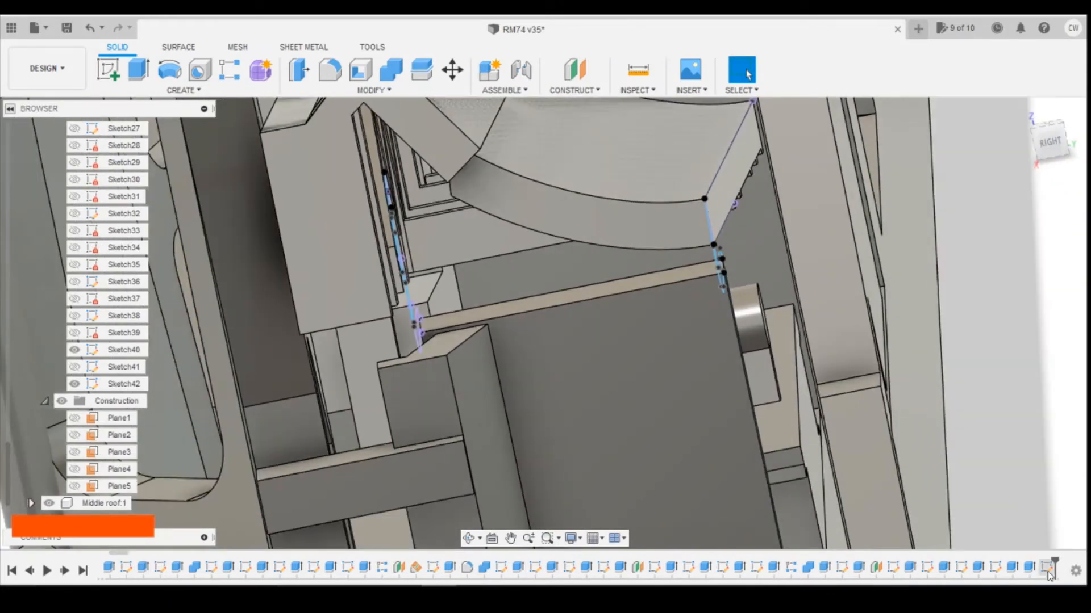
right_click(1055, 564)
click(1040, 471)
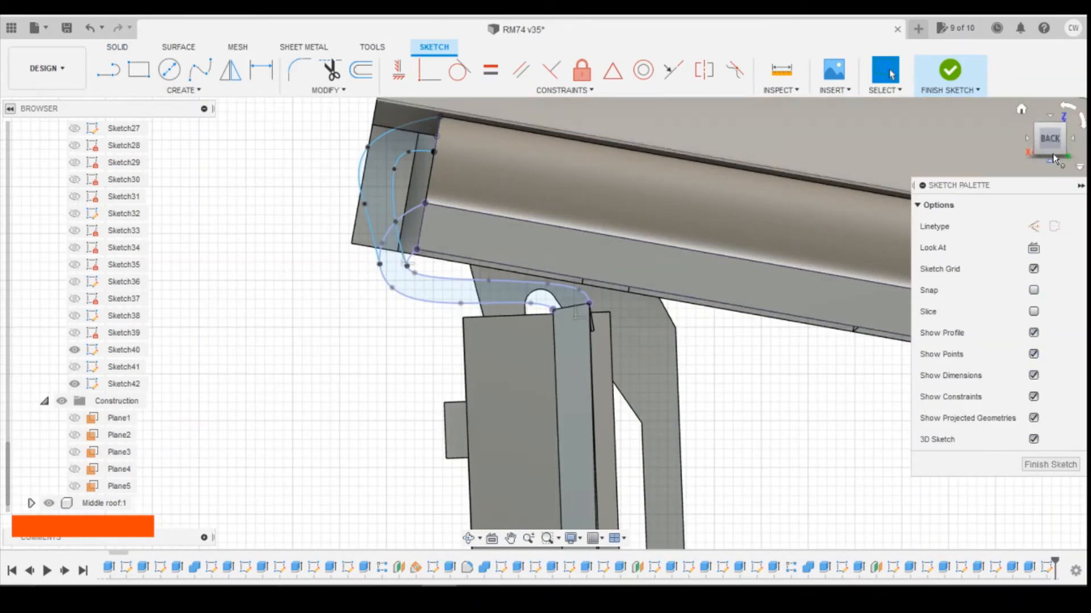
shift+middle_drag(545, 323, 76, 148)
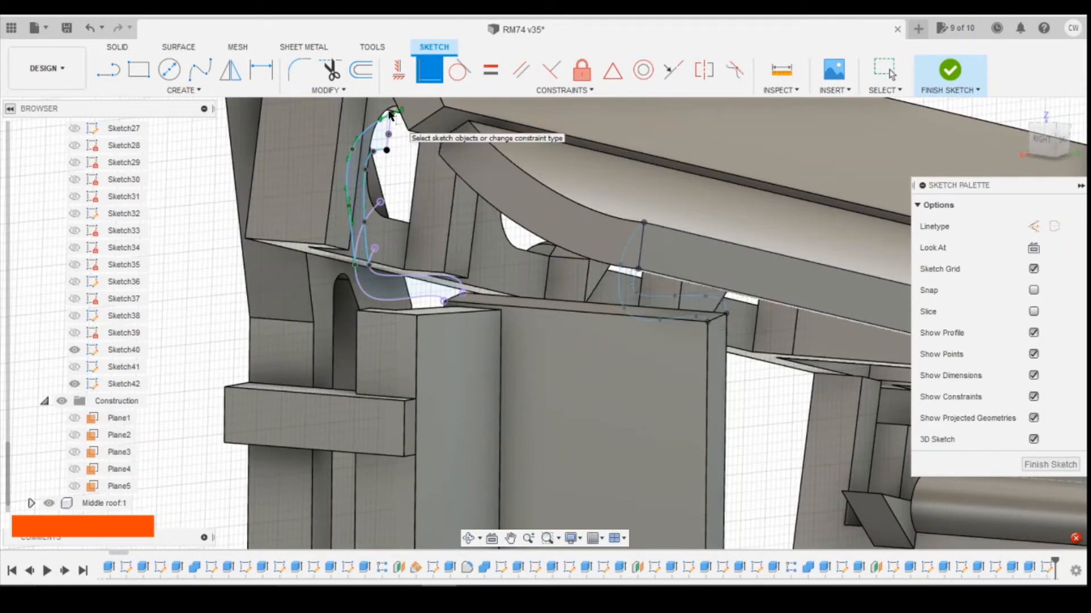
click(387, 150)
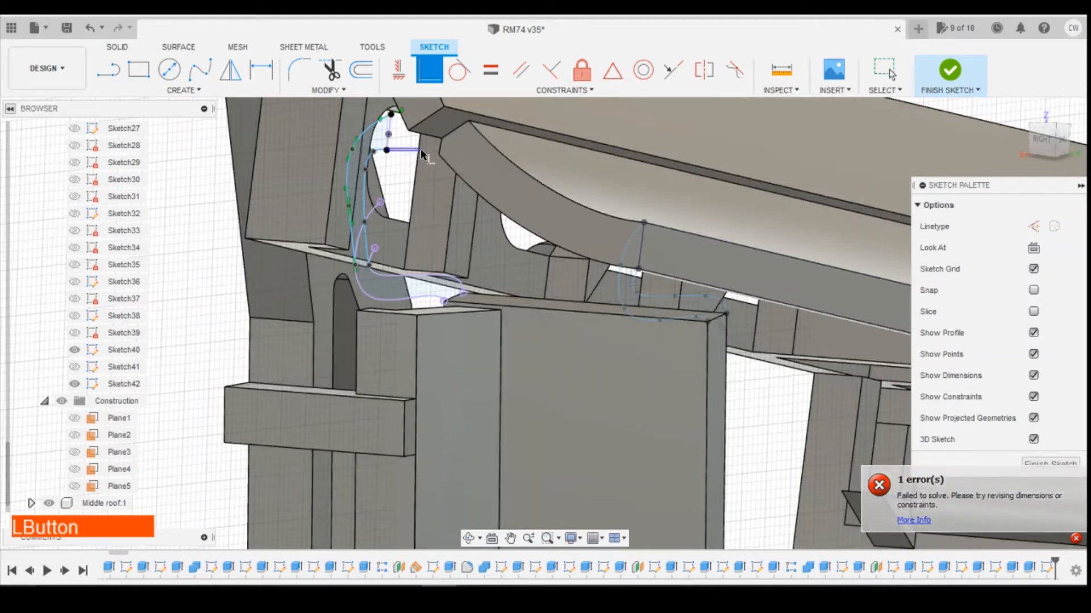
click(387, 152)
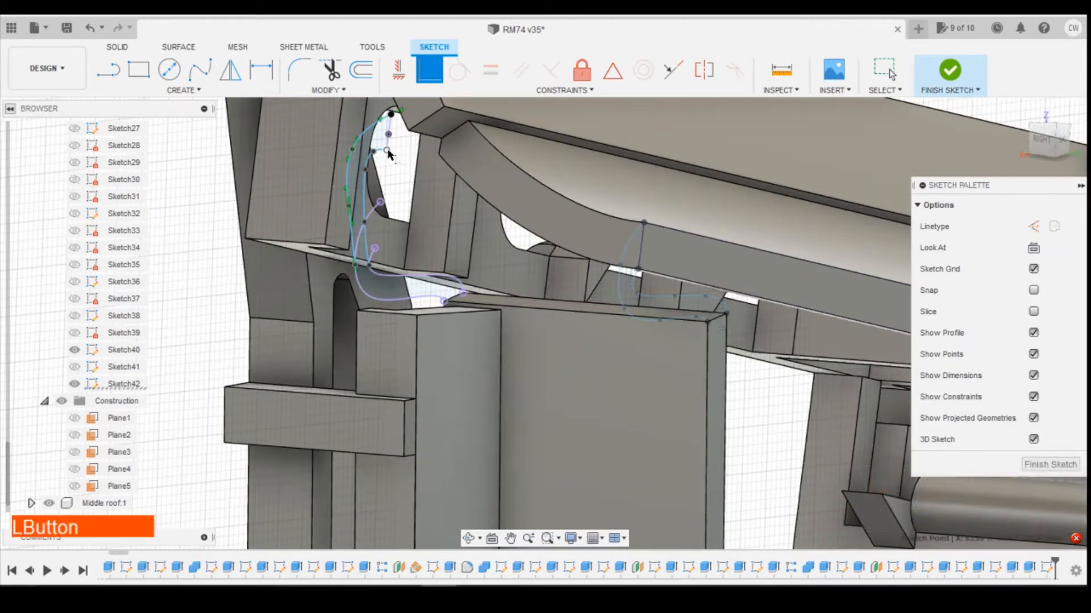
click(388, 152)
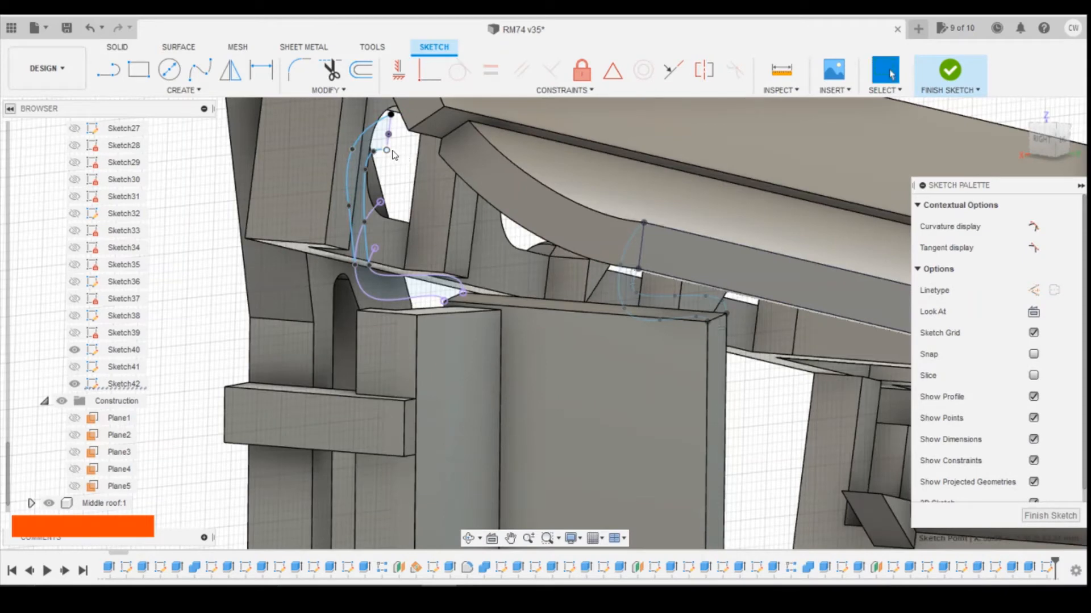
scroll(473, 178, up, 3)
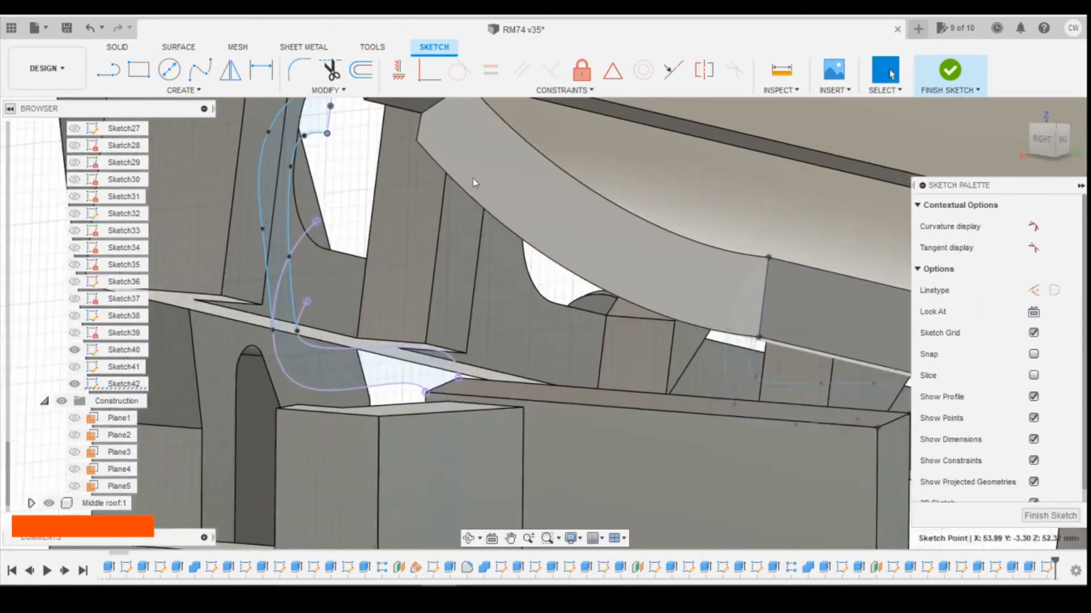
scroll(477, 185, down, 3)
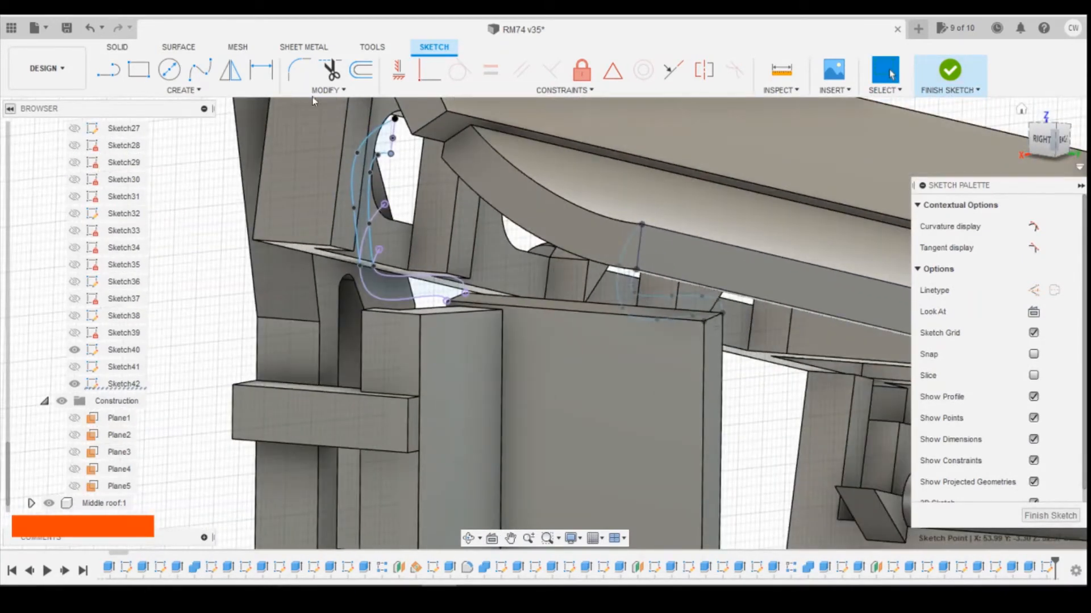
click(950, 71)
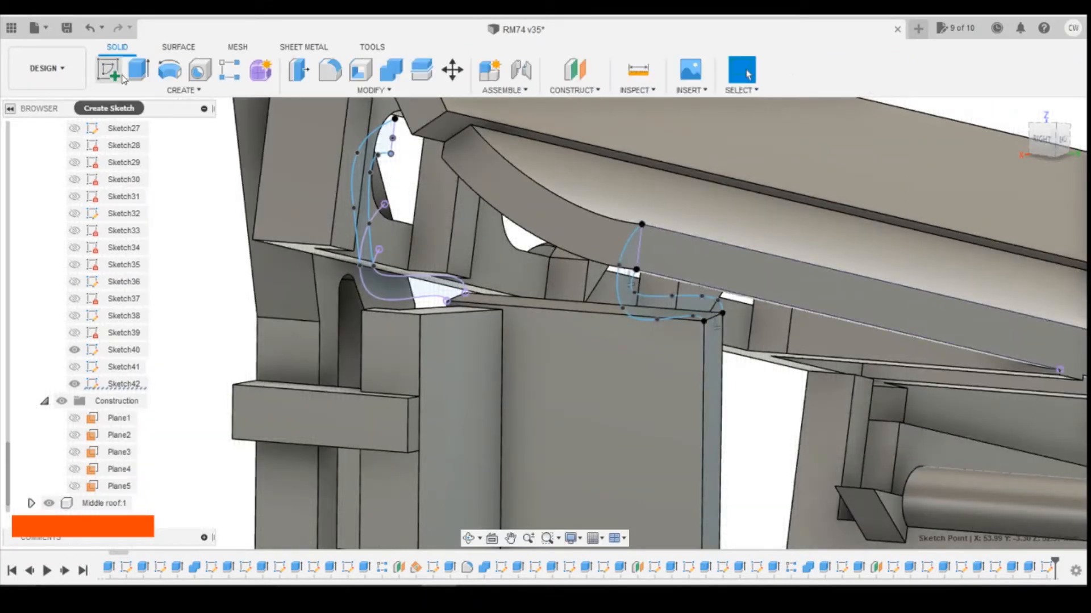
click(139, 91)
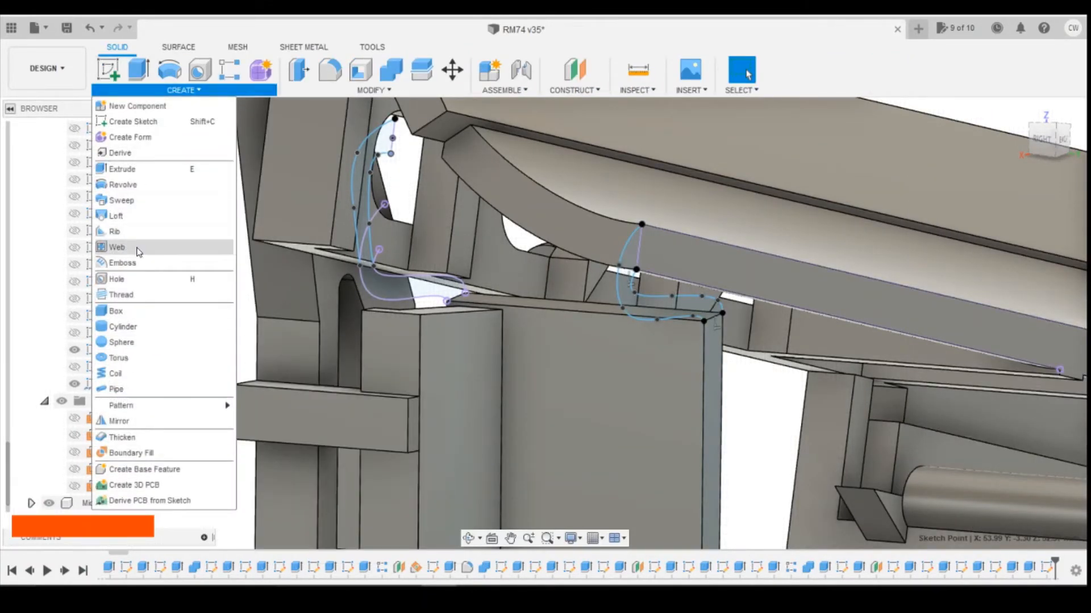
click(144, 221)
click(361, 195)
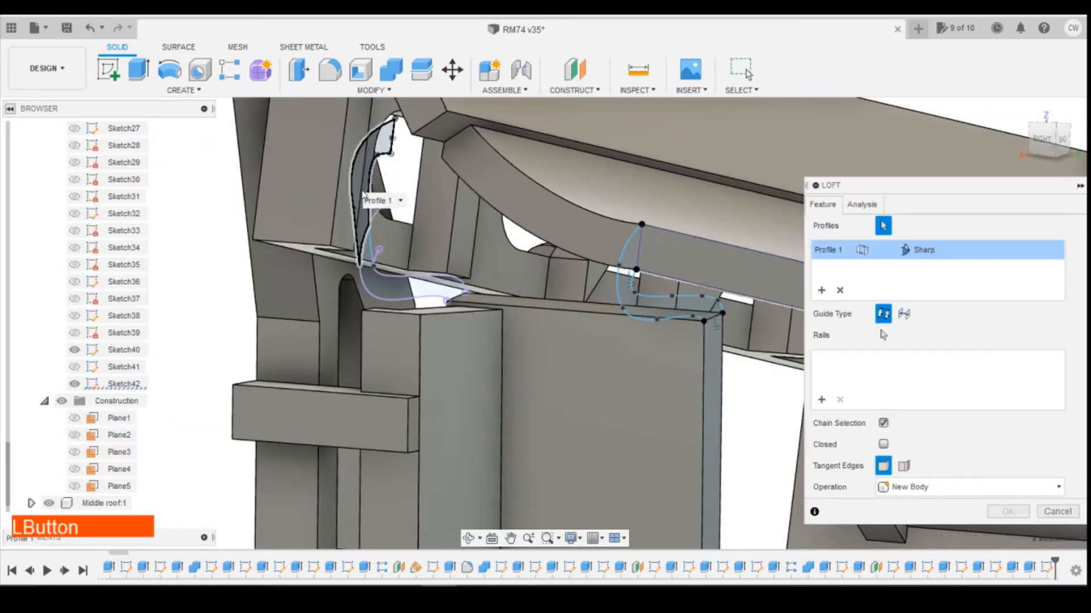
shift+click(379, 287)
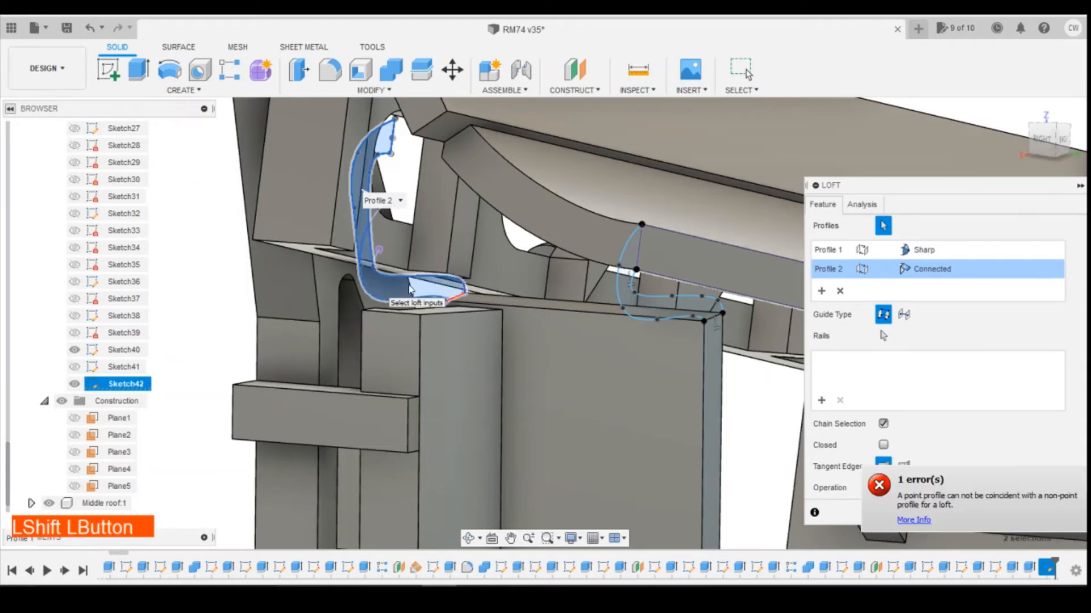
click(640, 313)
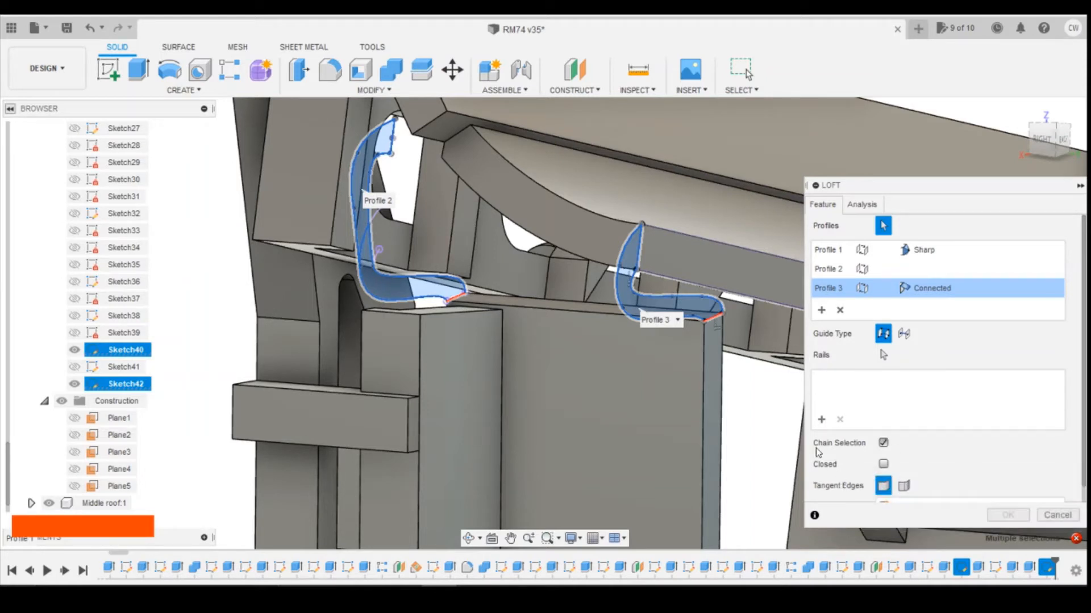
scroll(952, 472, down, 1)
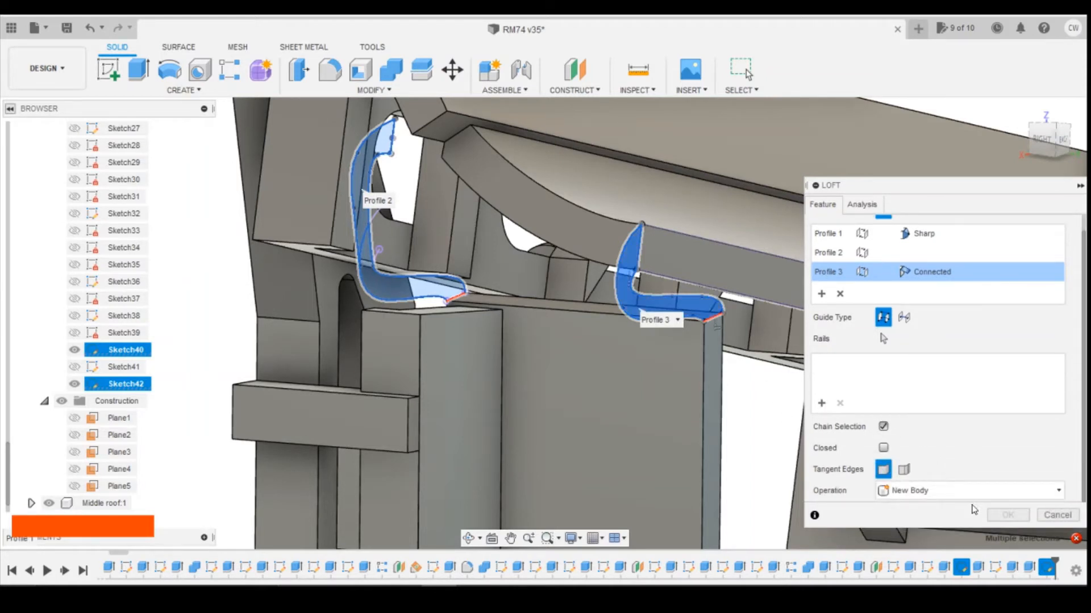
click(959, 488)
click(914, 513)
click(1055, 517)
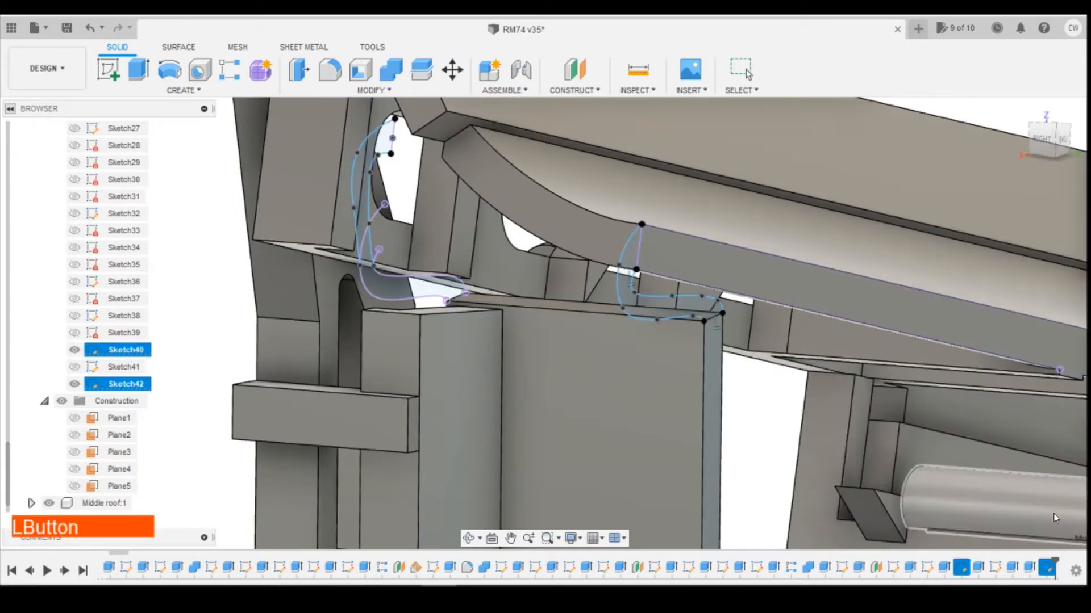
- Loft the curved Sketch42 profile to the matching curved Sketch40 profile with the Join operation and hide Sketch40
click(182, 89)
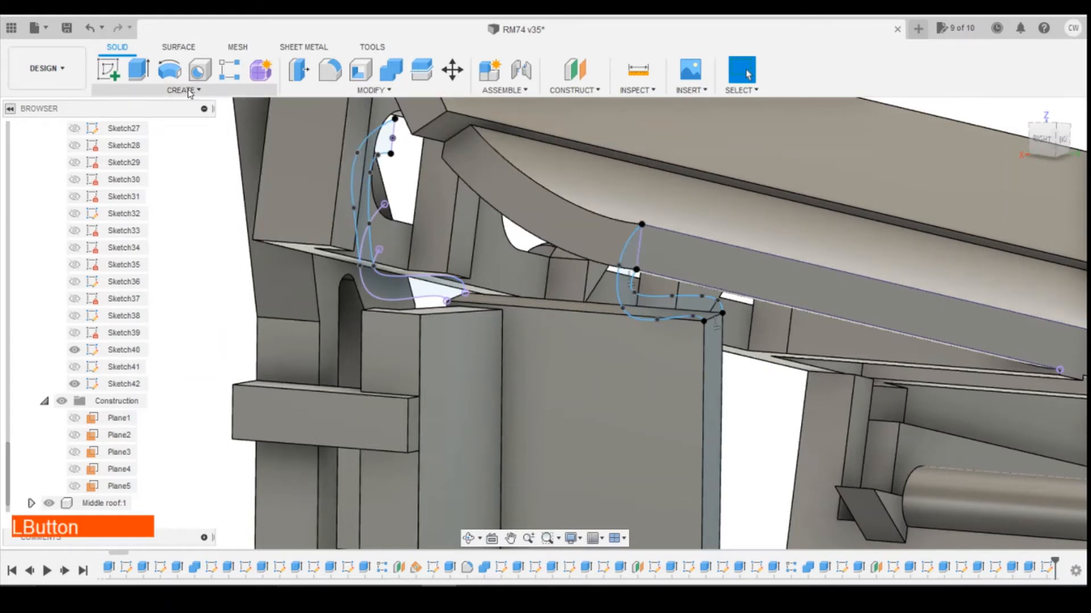
click(119, 216)
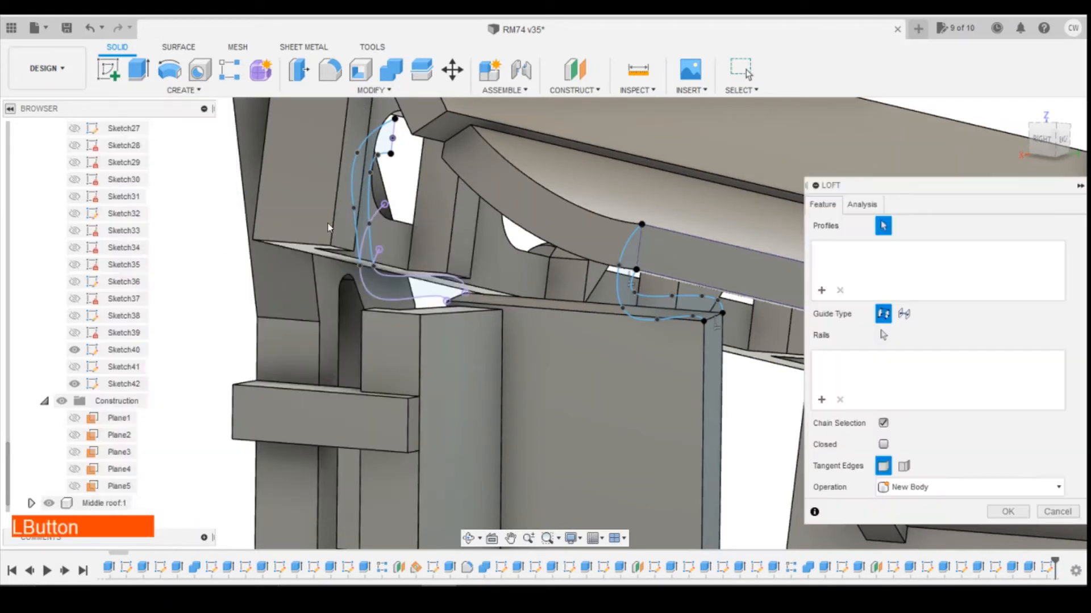
click(364, 201)
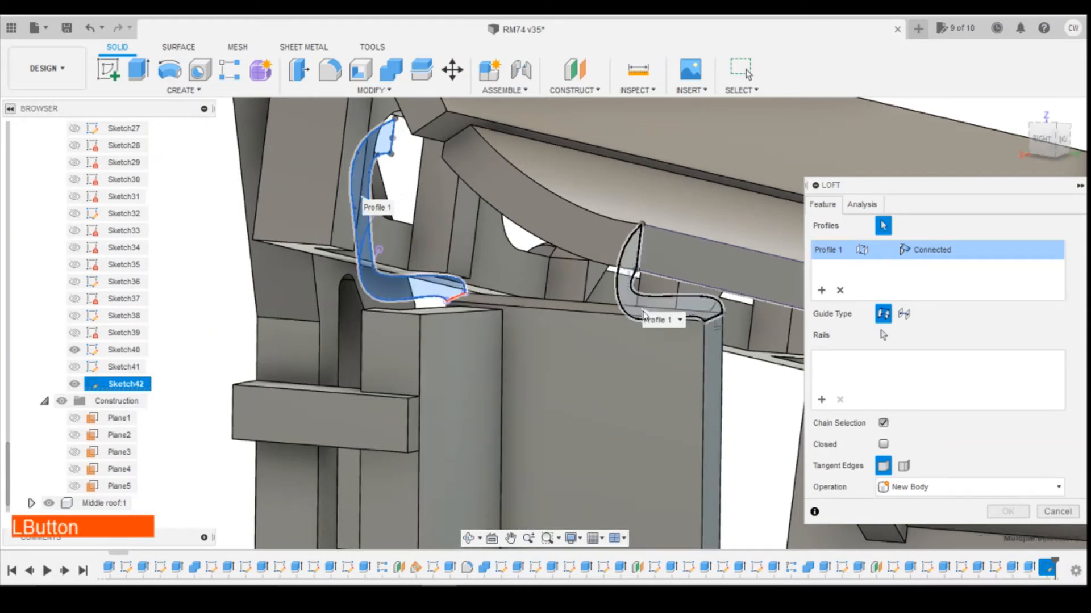
click(644, 315)
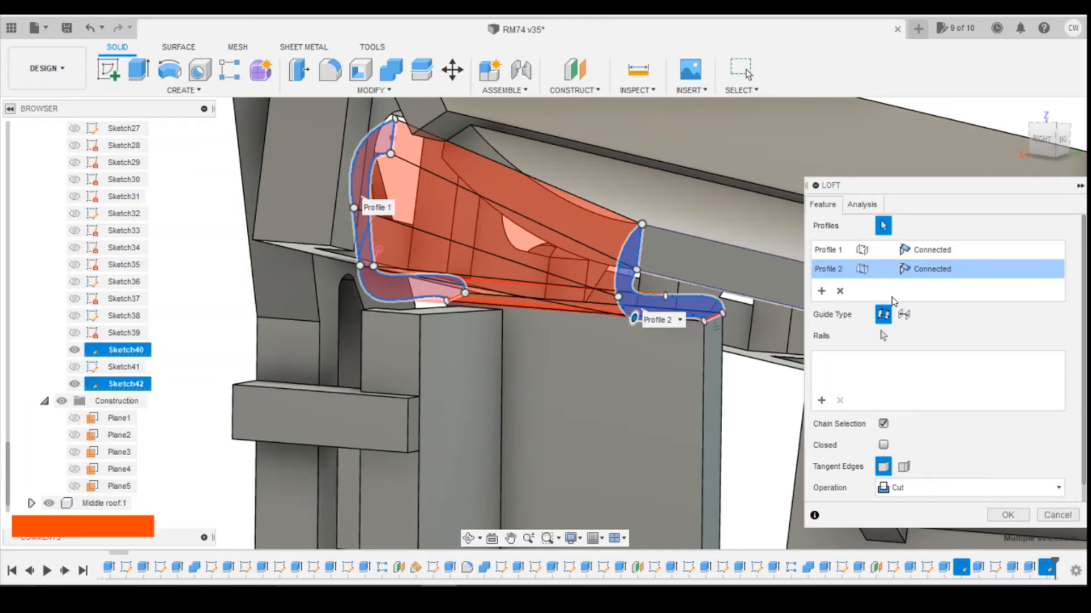
click(981, 488)
click(947, 505)
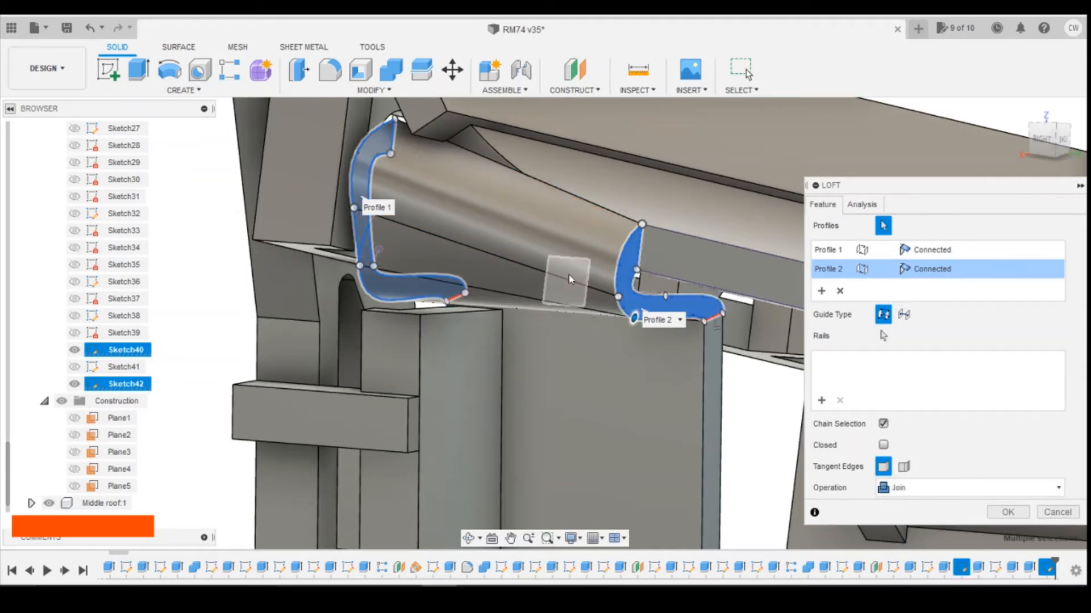
scroll(574, 306, down, 5)
click(1007, 513)
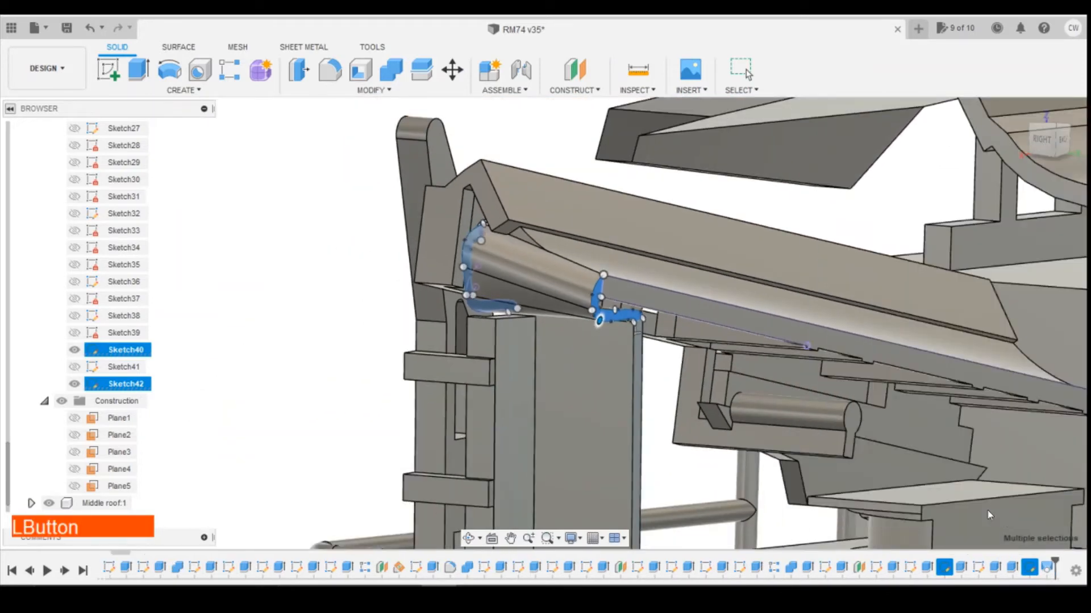
key(Escape)
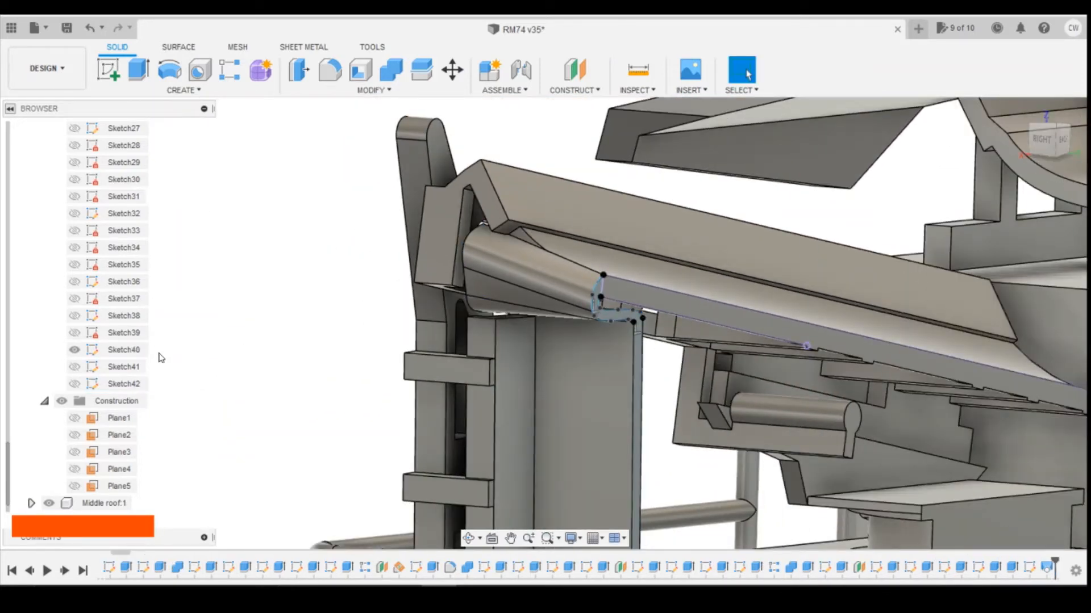
click(73, 351)
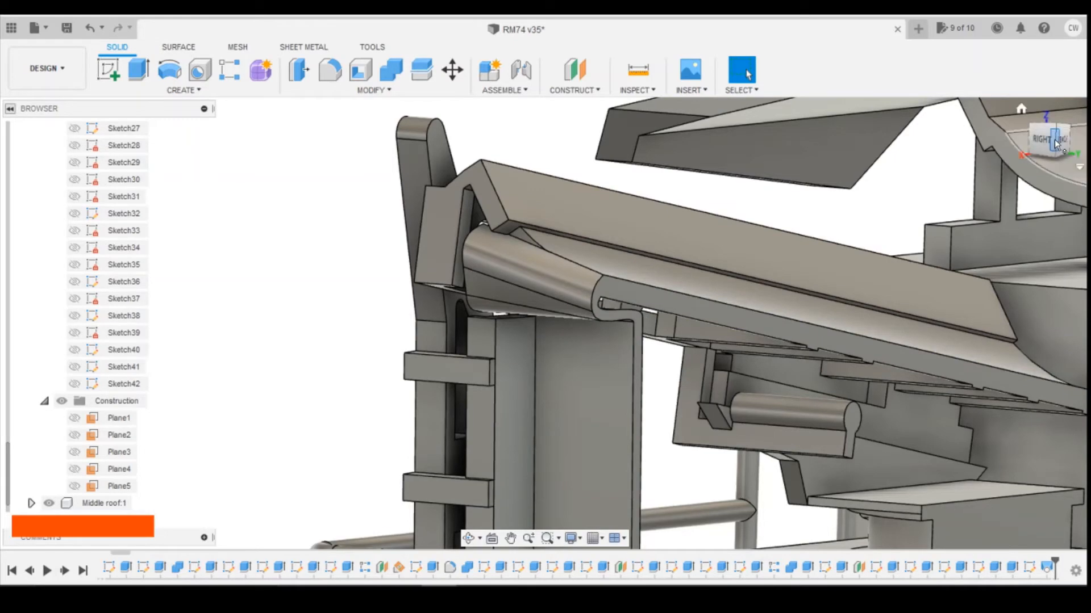
- Extrude the thin sliver face on the loft's upper edge inward to trim it back from the curved roof trim
mouse_move(1050, 145)
mouse_down()
mouse_move(1085, 142)
mouse_move(1065, 145)
mouse_move(1040, 173)
mouse_move(1022, 170)
mouse_move(1006, 142)
mouse_up()
mouse_move(545, 323)
shift+middle_down()
mouse_move(432, 324)
mouse_move(415, 347)
mouse_move(511, 306)
mouse_move(636, 318)
mouse_move(571, 226)
shift+middle_up()
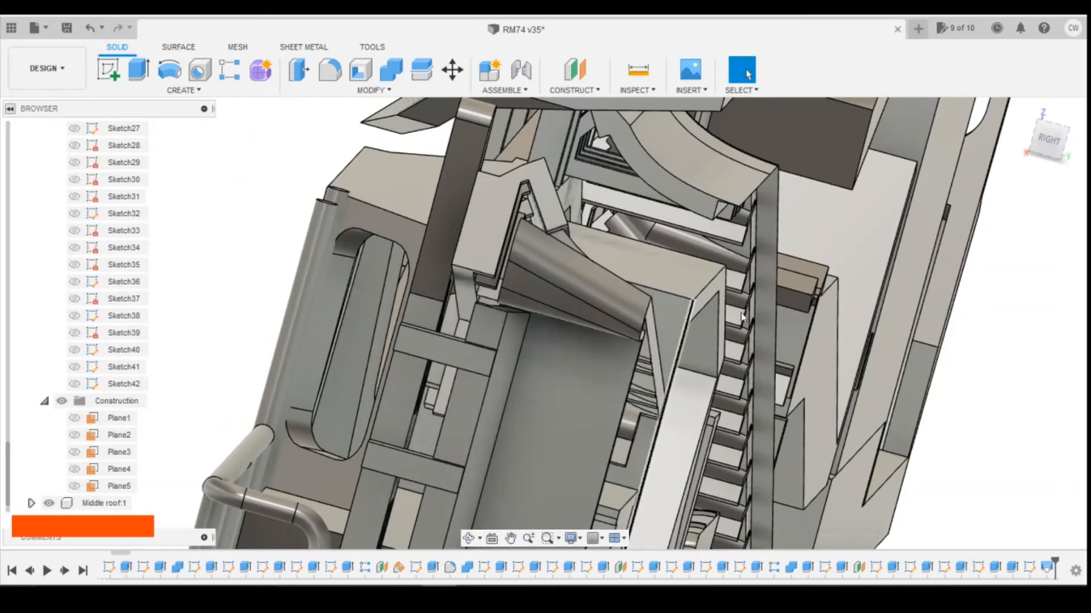
click(1048, 142)
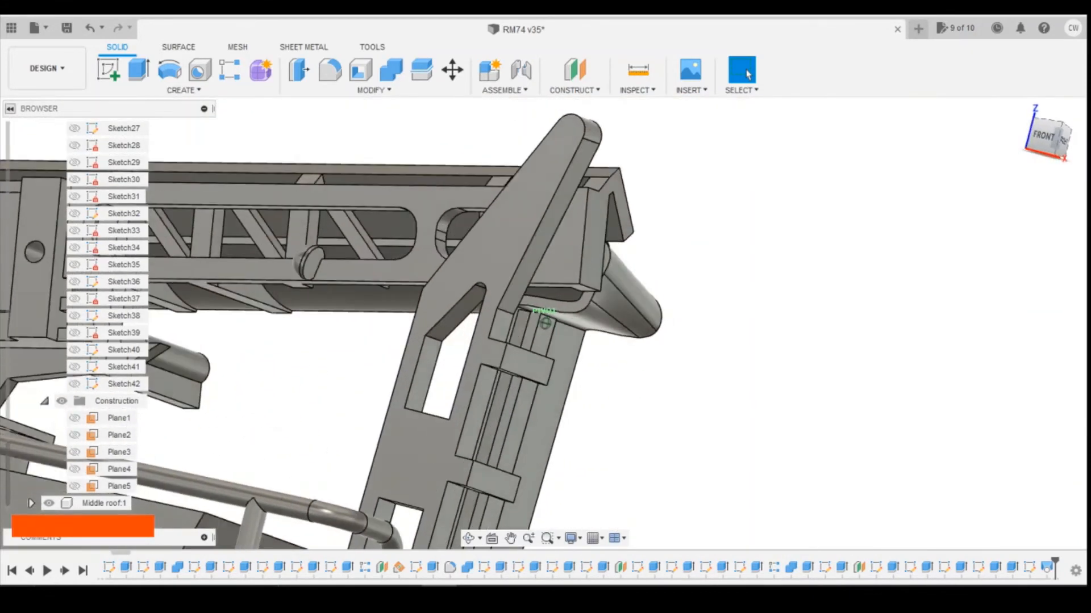
mouse_move(545, 323)
shift+middle_down()
mouse_move(398, 290)
mouse_move(270, 323)
mouse_move(392, 304)
mouse_move(227, 321)
mouse_move(295, 317)
mouse_move(337, 390)
mouse_move(356, 382)
mouse_move(369, 312)
mouse_move(261, 355)
mouse_move(168, 327)
shift+middle_up()
drag(1037, 148, 994, 182)
scroll(419, 219, up, 6)
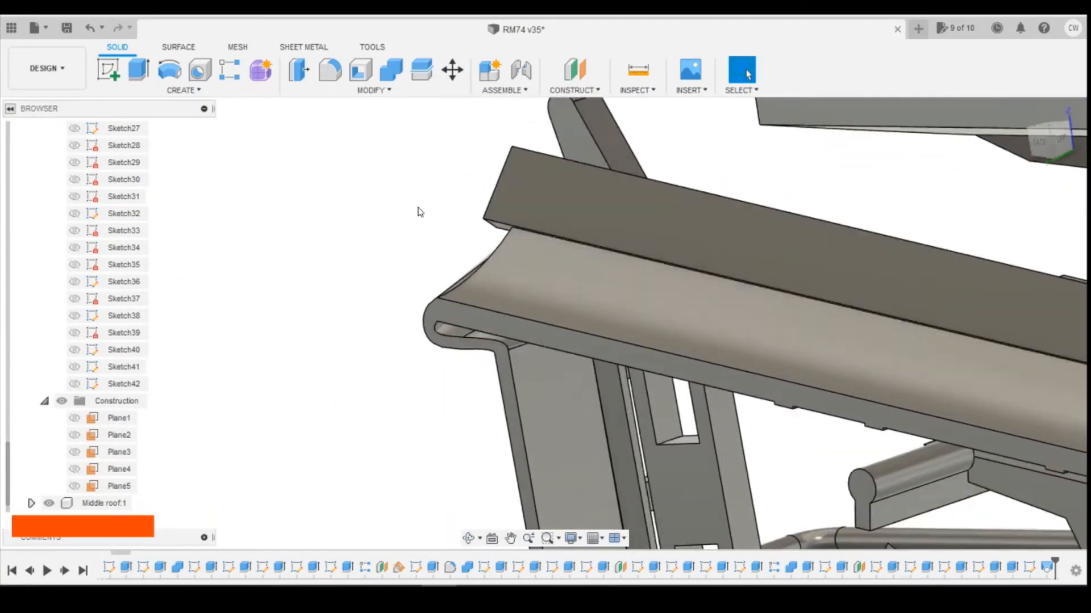
click(495, 339)
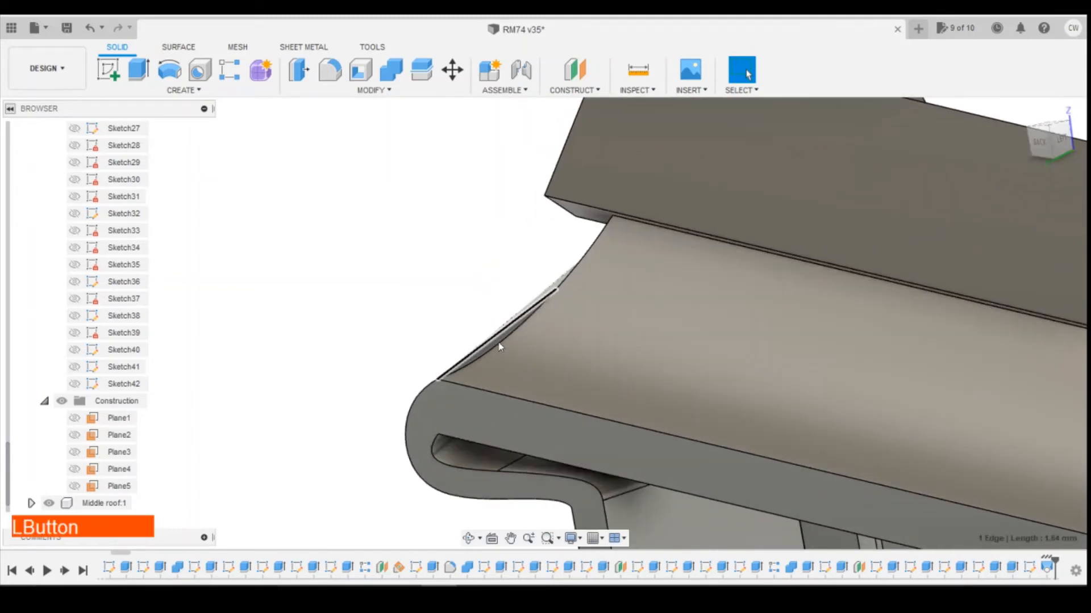
scroll(500, 343, up, 4)
click(483, 329)
right_click(483, 330)
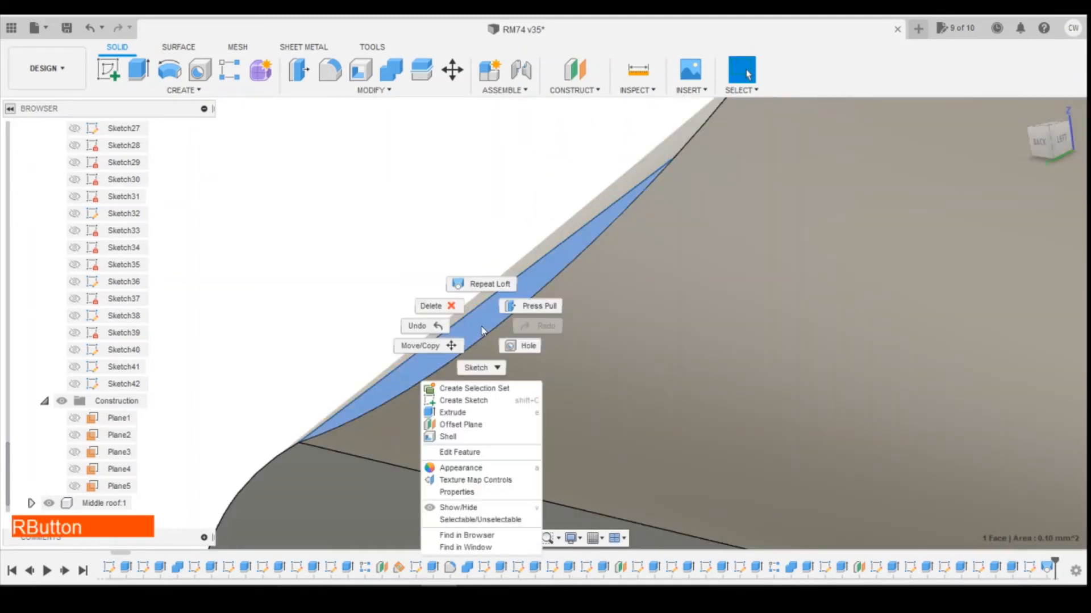
click(471, 416)
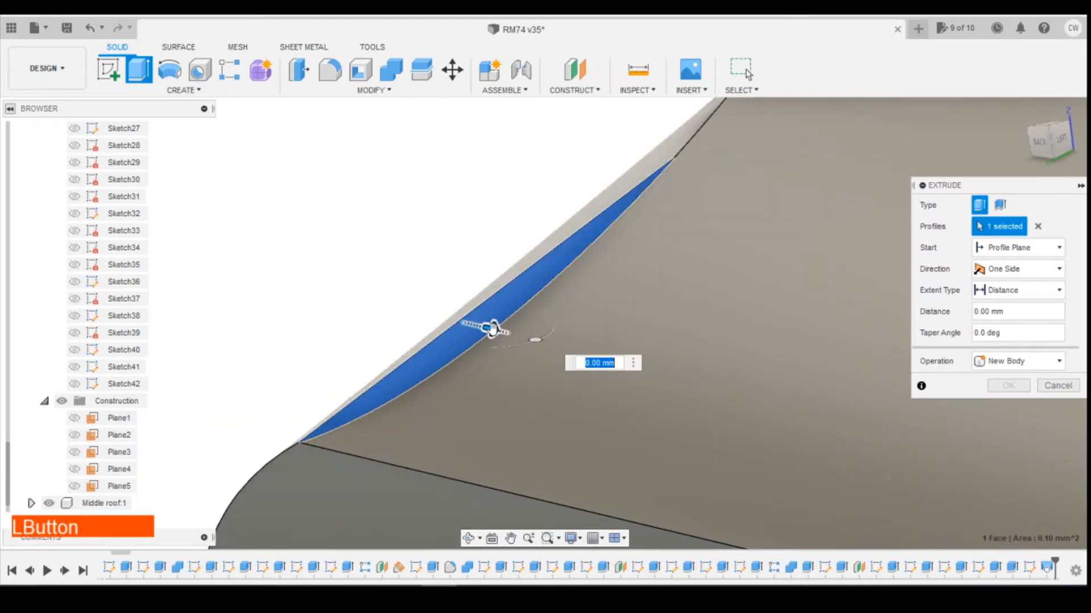
drag(493, 330, 449, 367)
click(1015, 409)
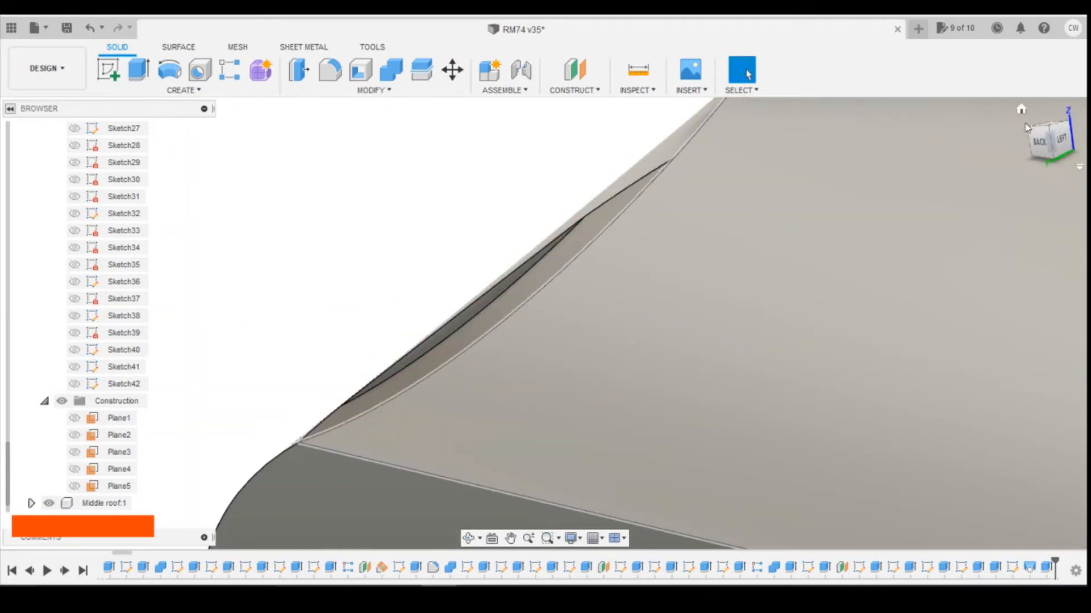
- Examine the joint between the loft, the roof trim and the upright panel from the front, side and back
shift+middle_drag(546, 322, 545, 323)
scroll(777, 146, down, 4)
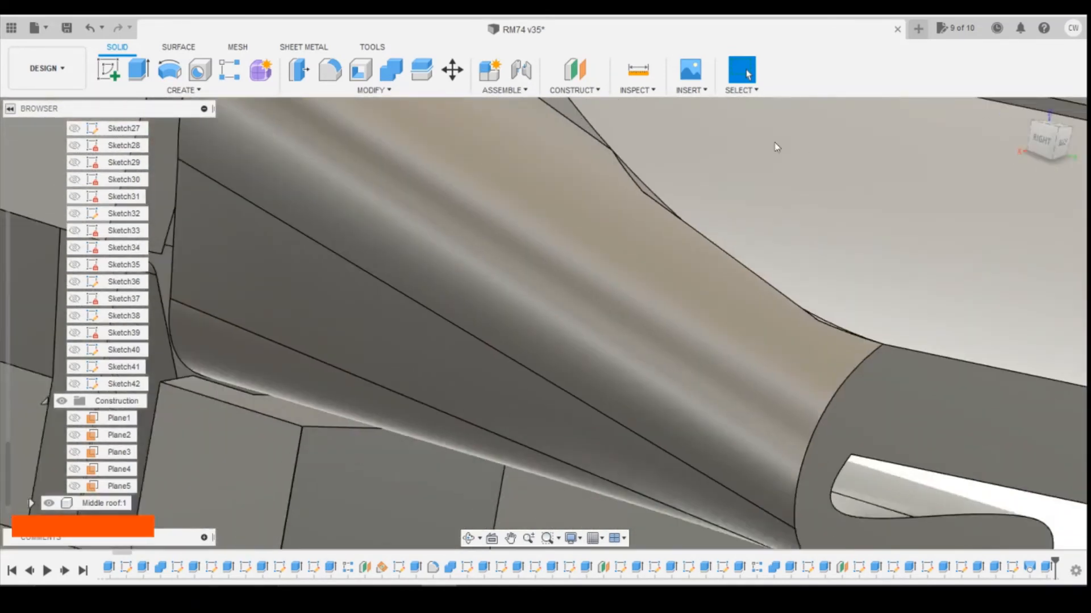
scroll(928, 394, down, 2)
scroll(928, 229, down, 2)
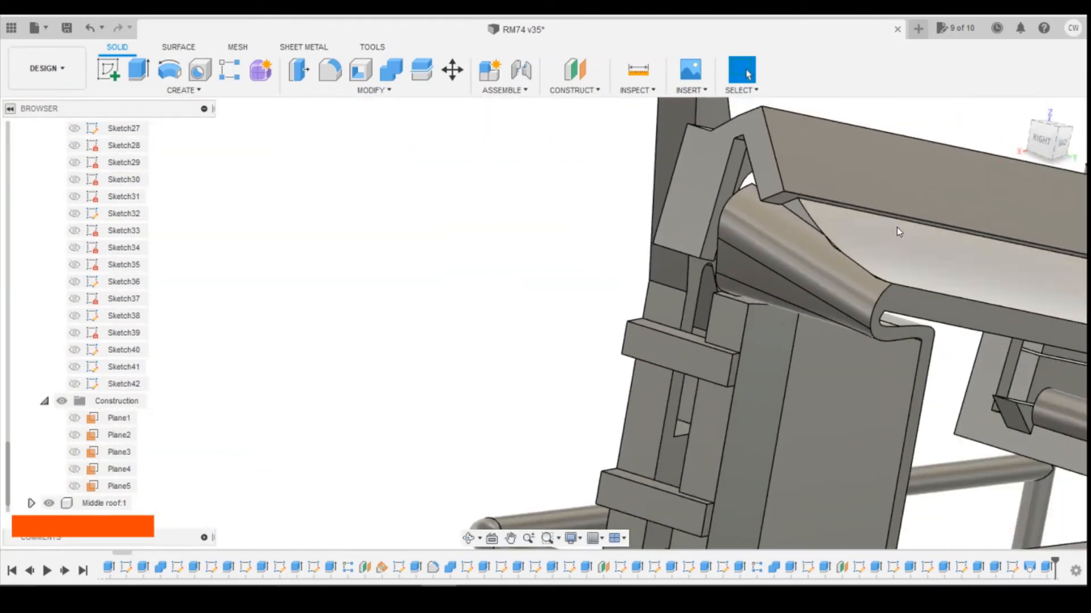
mouse_move(1054, 143)
mouse_down()
mouse_move(1087, 140)
mouse_move(736, 273)
mouse_up()
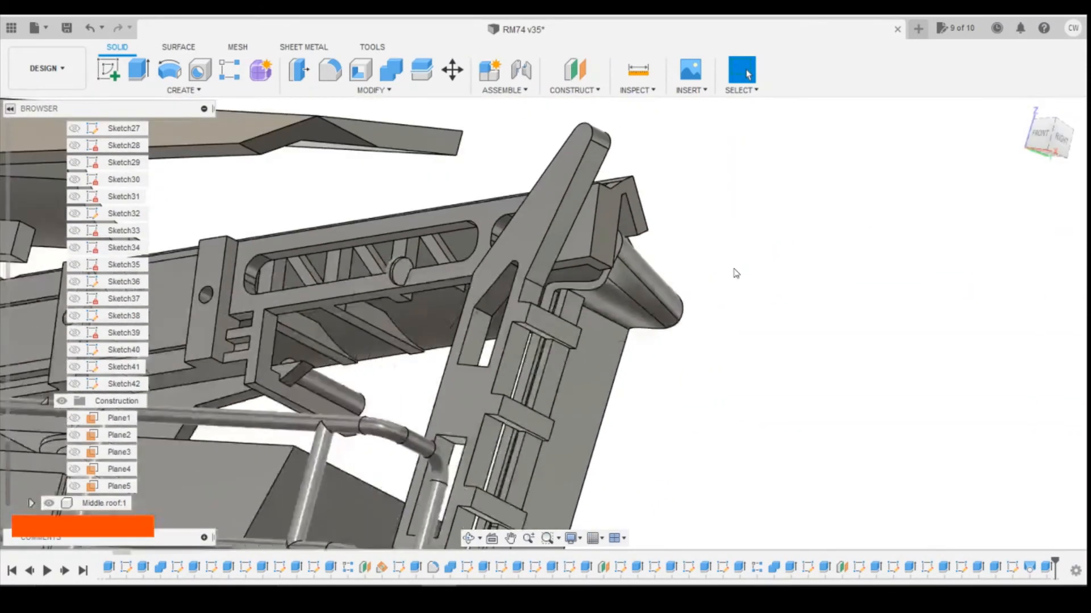
mouse_move(1046, 133)
mouse_down()
mouse_move(1088, 140)
mouse_move(790, 274)
mouse_up()
scroll(721, 253, up, 5)
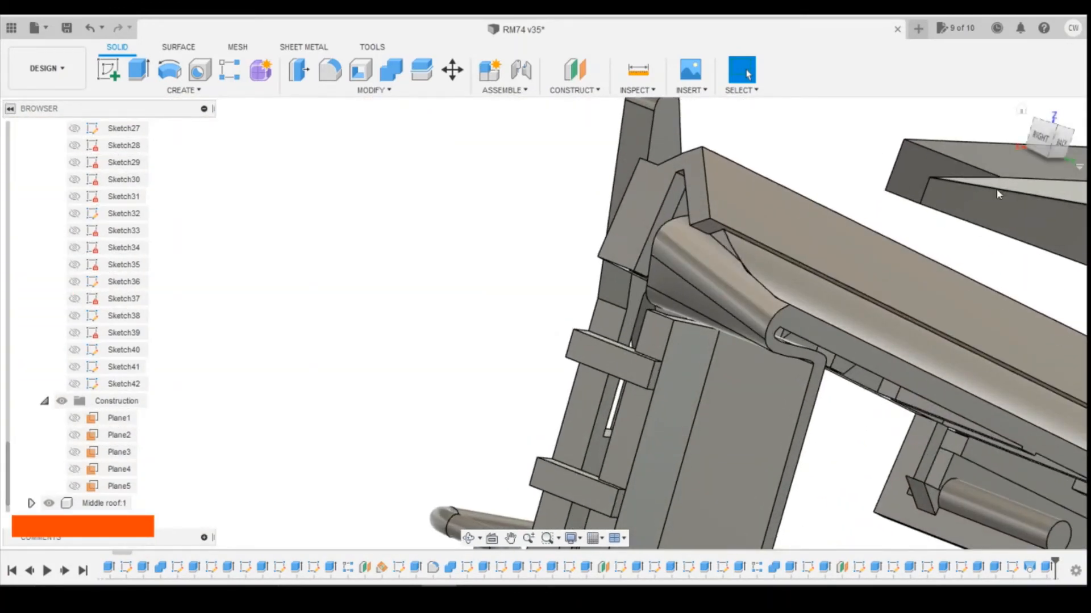
scroll(947, 196, up, 5)
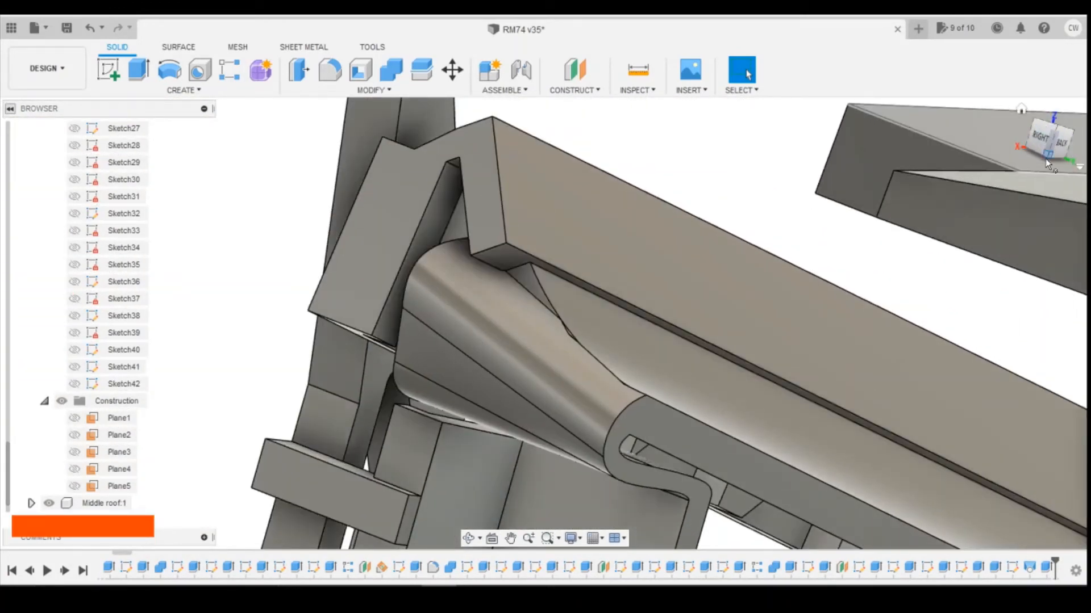
shift+middle_drag(545, 321, 715, 324)
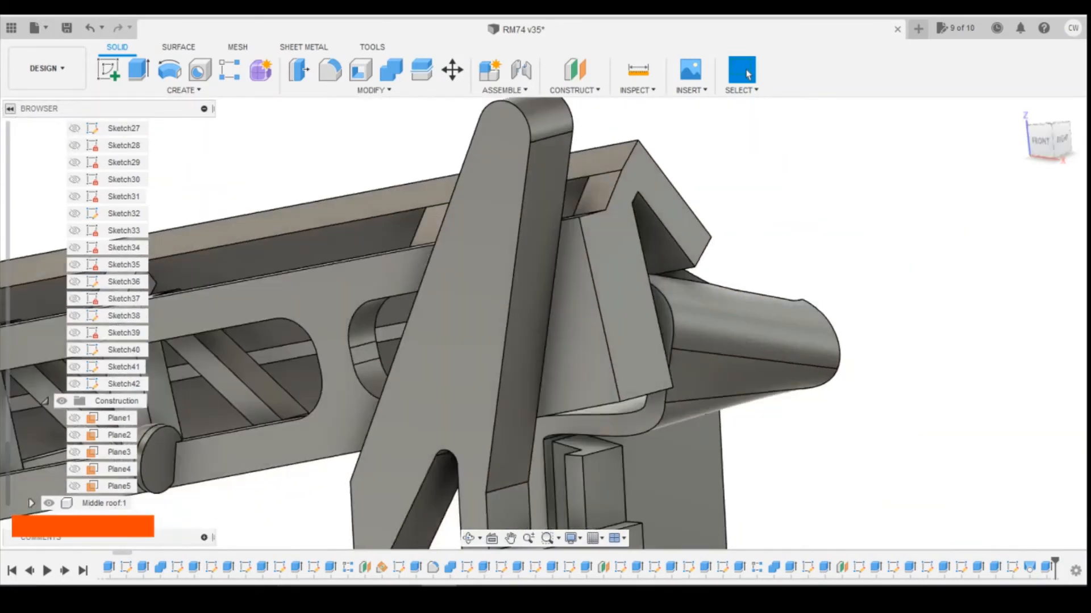
- Check the machine's reference photo in Photos, return to Fusion 360 and compare the lofted end from several sides
click(570, 510)
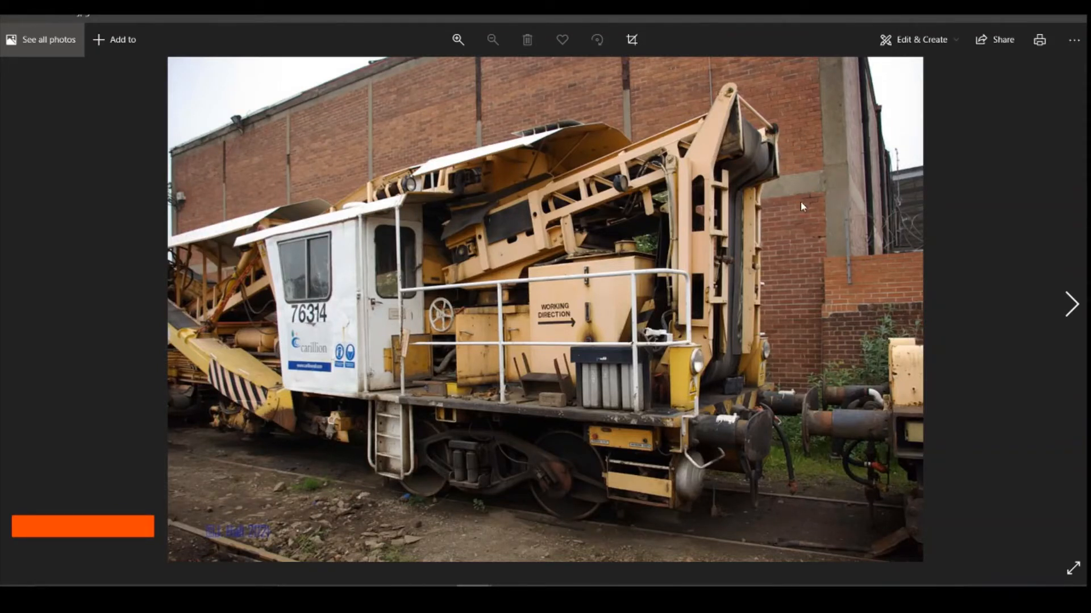
click(435, 583)
shift+middle_drag(811, 318, 777, 338)
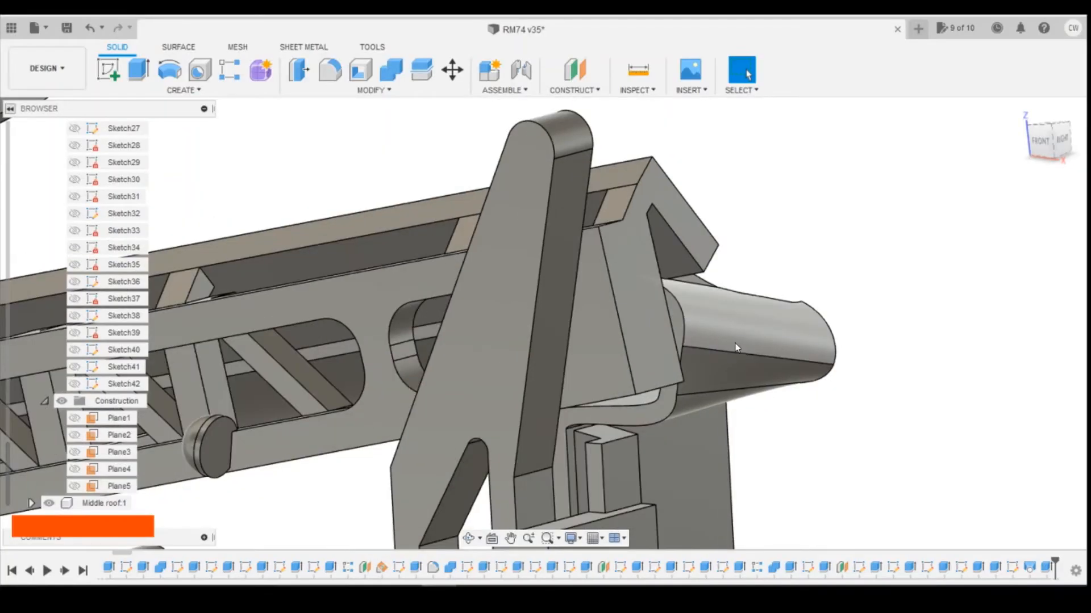
shift+middle_drag(688, 341, 1047, 167)
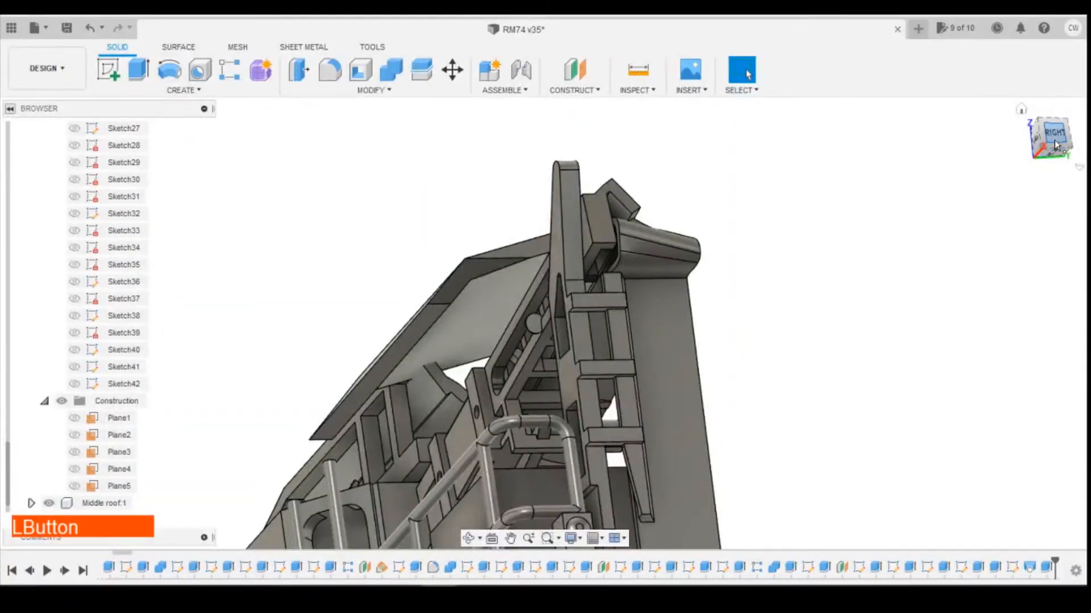
drag(1055, 145, 759, 277)
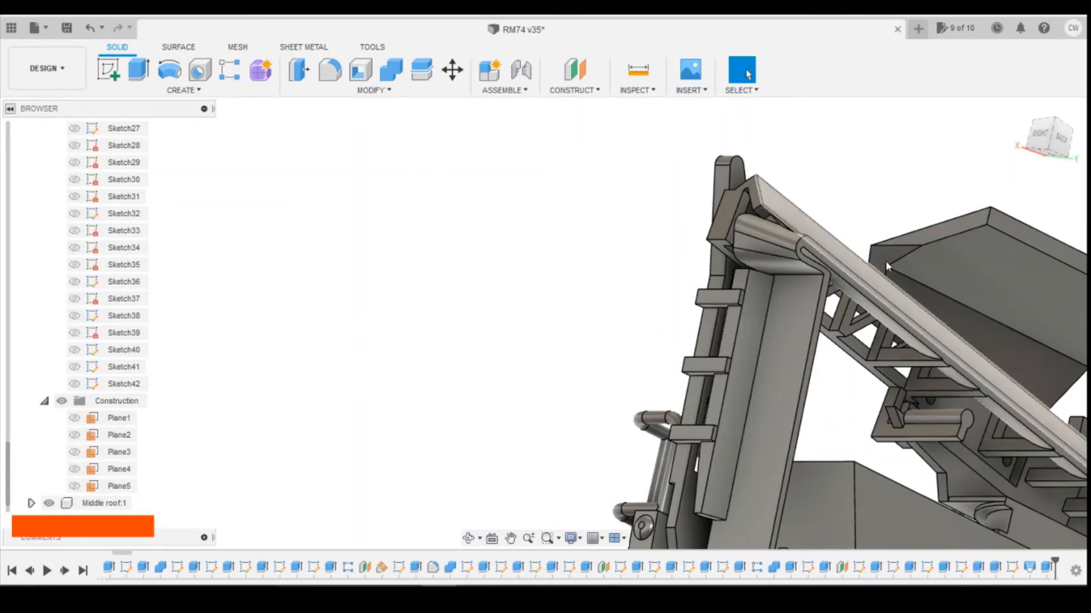
- Create a sketch on the end face of the roller below the upright panel, with 3D Sketch turned off
scroll(904, 243, down, 2)
shift+middle_drag(545, 321, 250, 327)
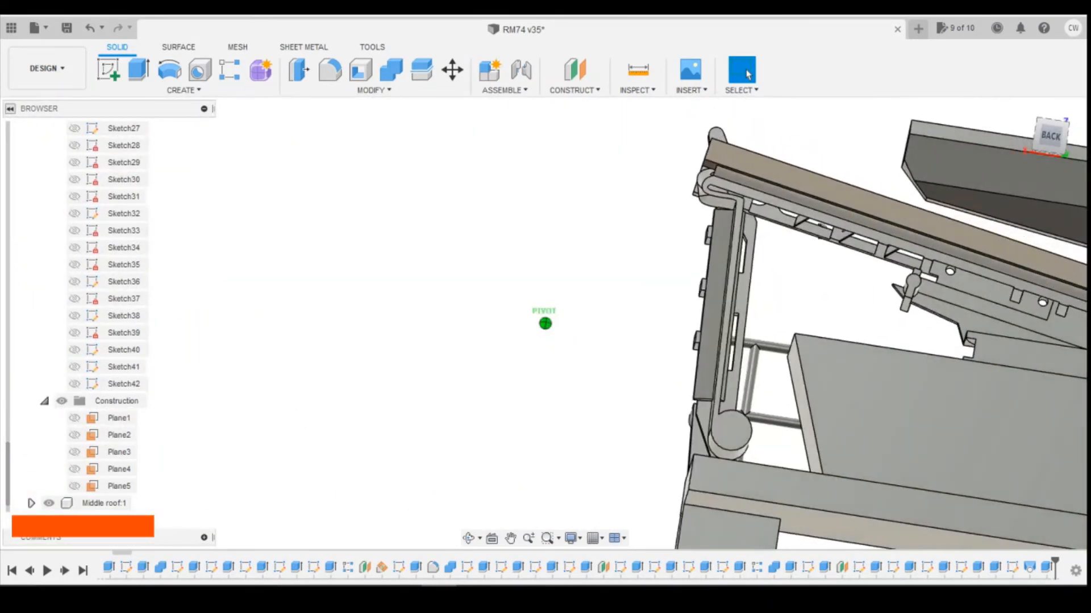
shift+middle_drag(761, 272, 752, 277)
scroll(720, 268, down, 2)
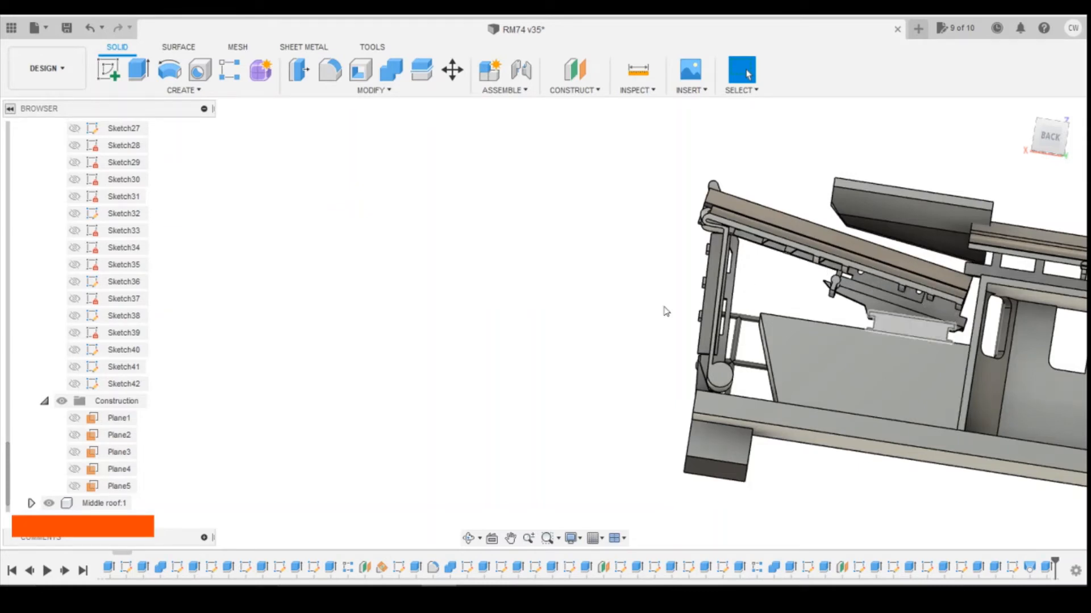
click(109, 69)
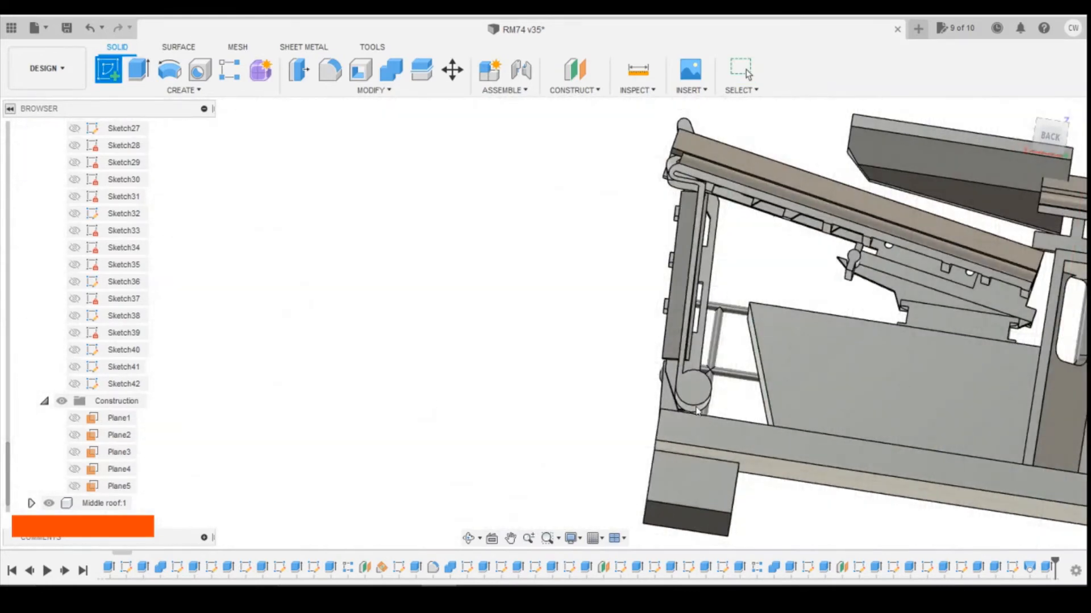
click(696, 392)
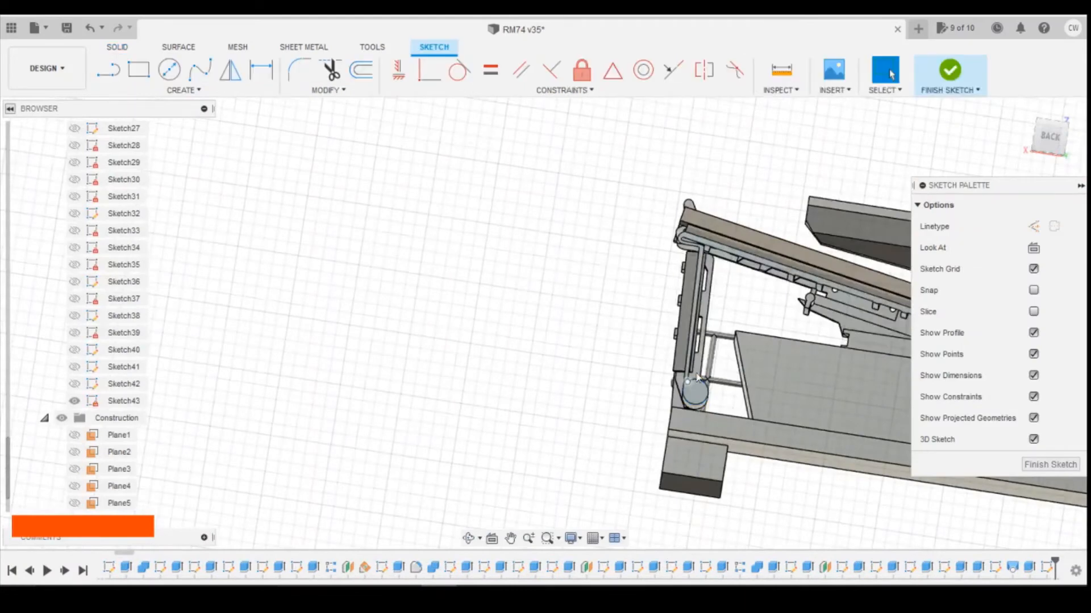
click(1033, 440)
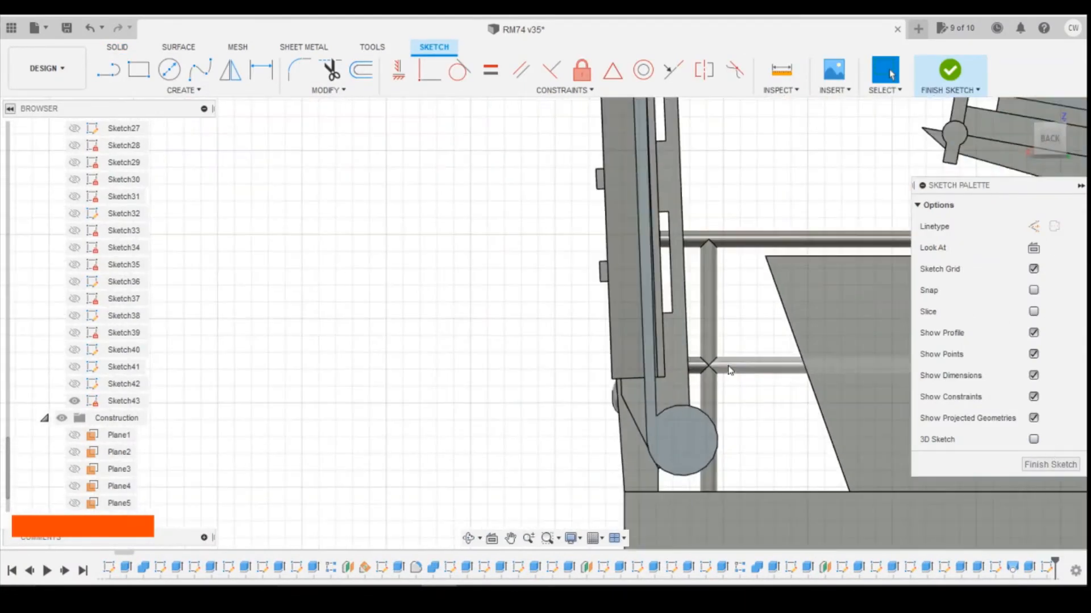
- Start a line on the roller circle's edge, running up alongside the upright panel
scroll(700, 457, down, 3)
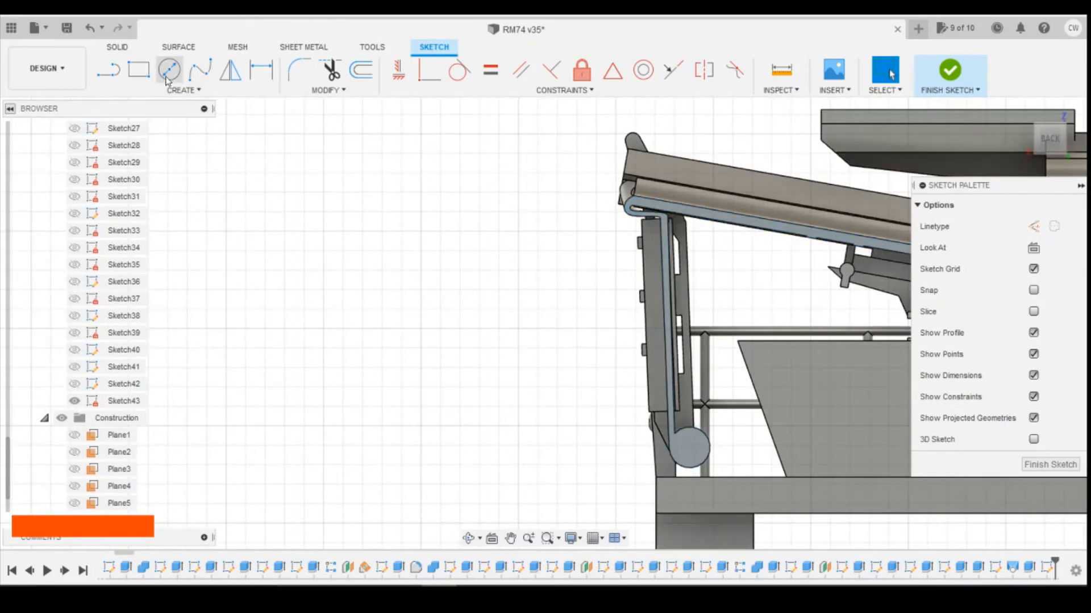
click(108, 69)
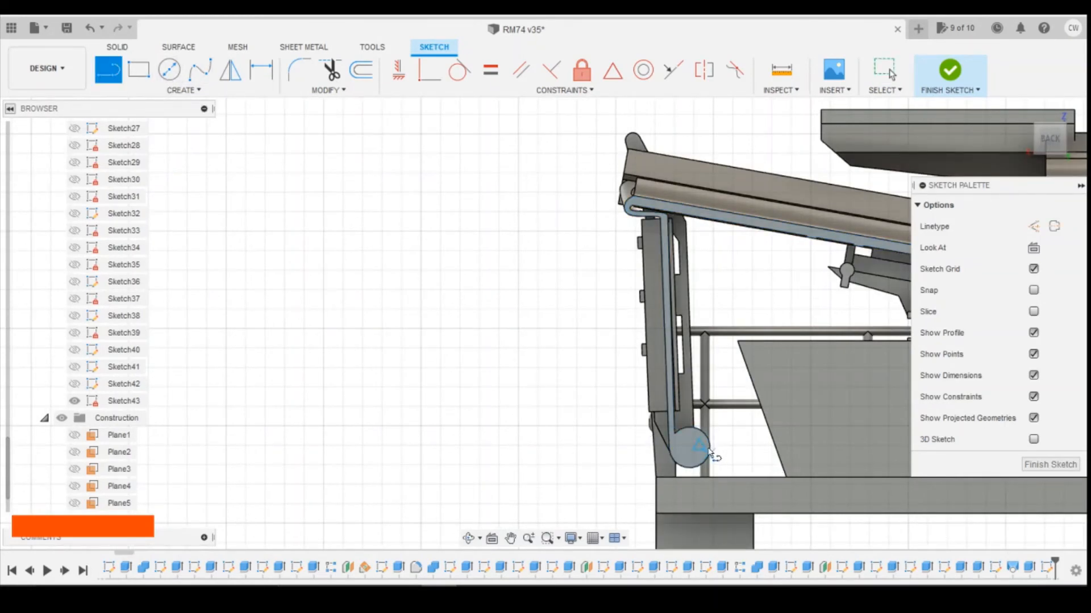
click(709, 453)
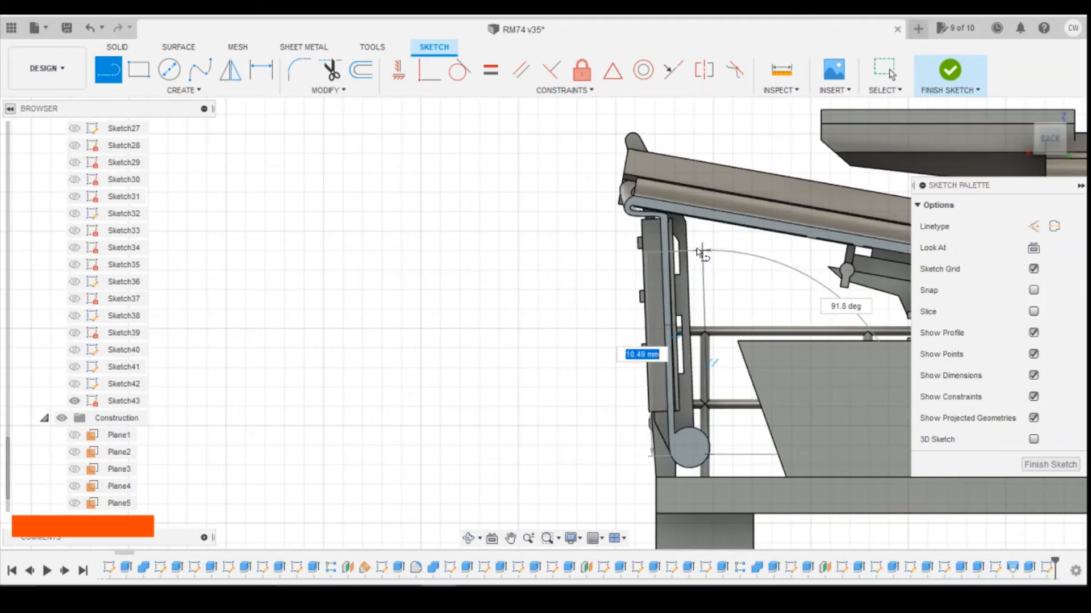
scroll(700, 248, up, 2)
- Compare the conveyor end with the rm74019.jpg reference photo in Photos, and return to the Fusion 360 sketch
click(473, 590)
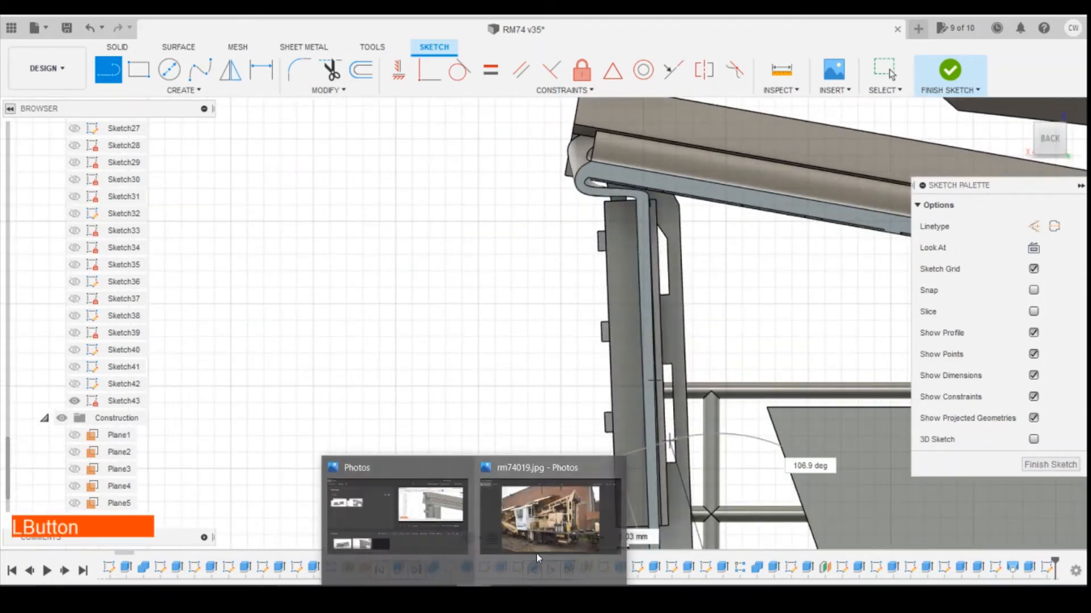
click(535, 550)
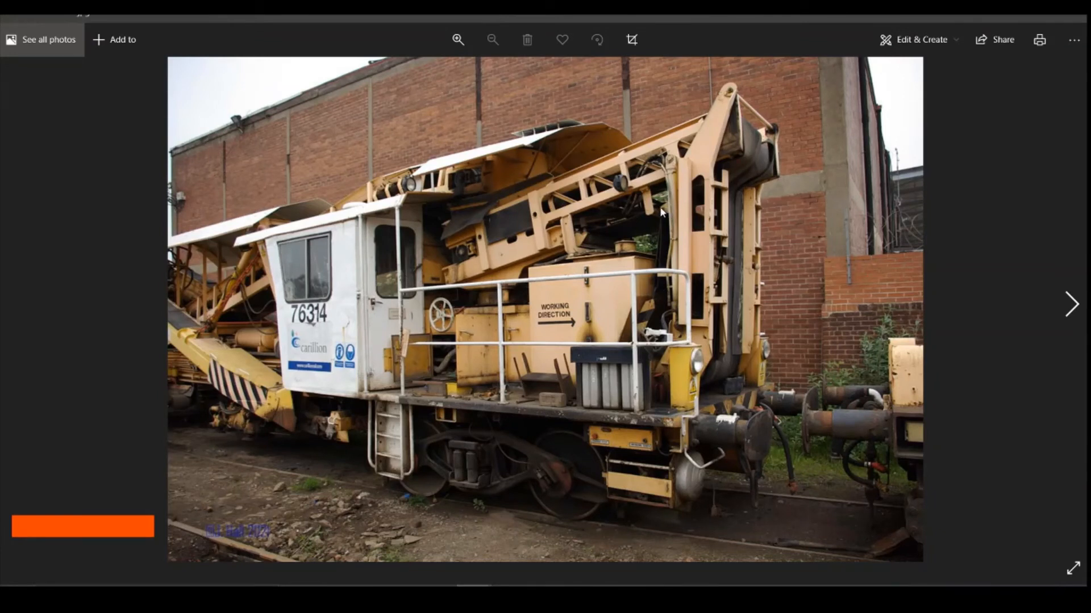
click(473, 590)
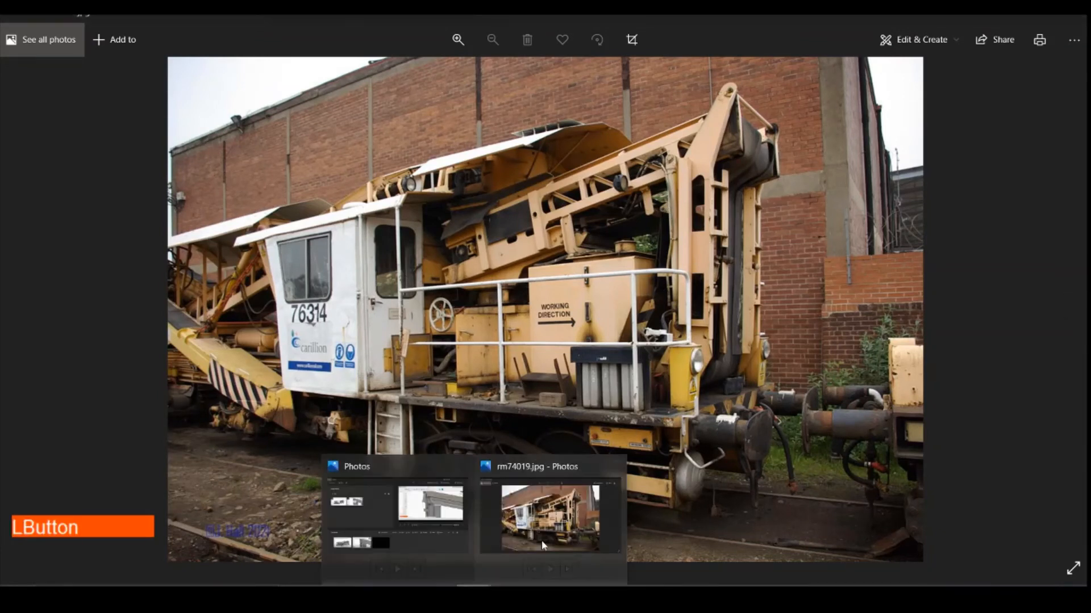
click(439, 590)
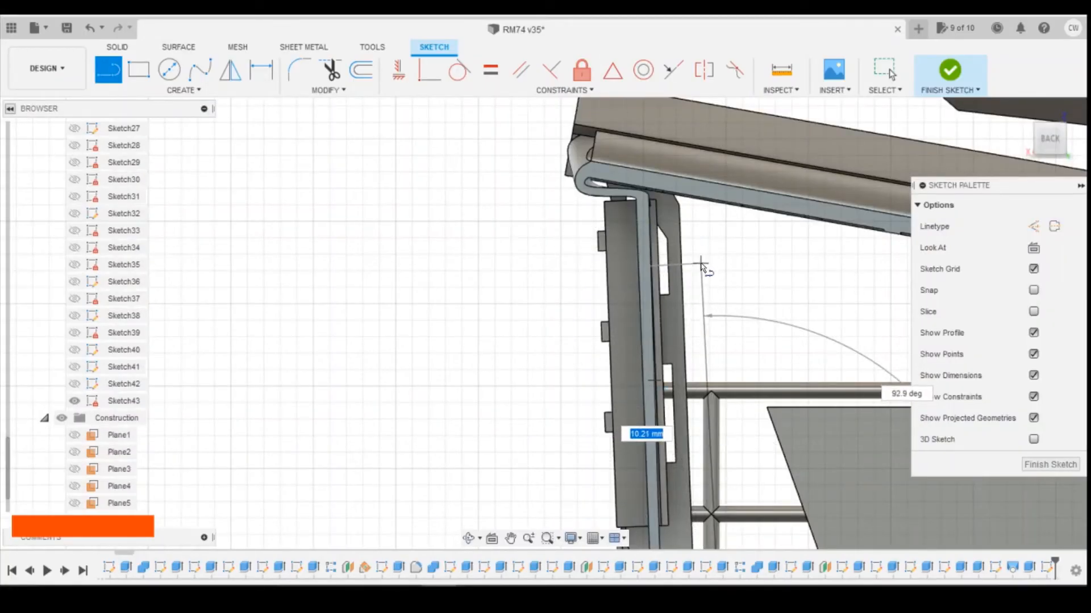
click(481, 590)
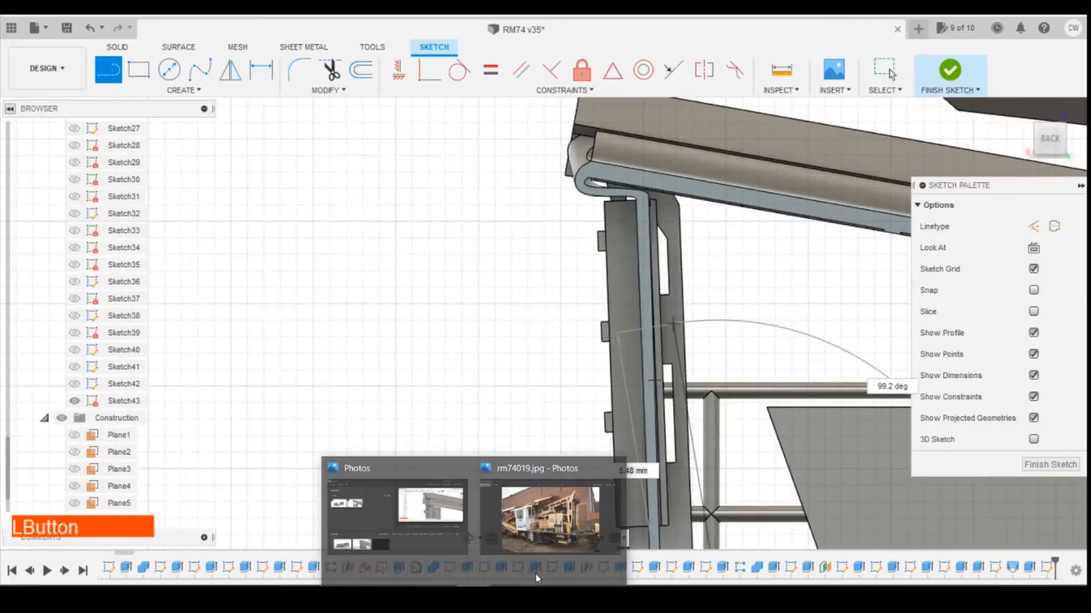
click(579, 523)
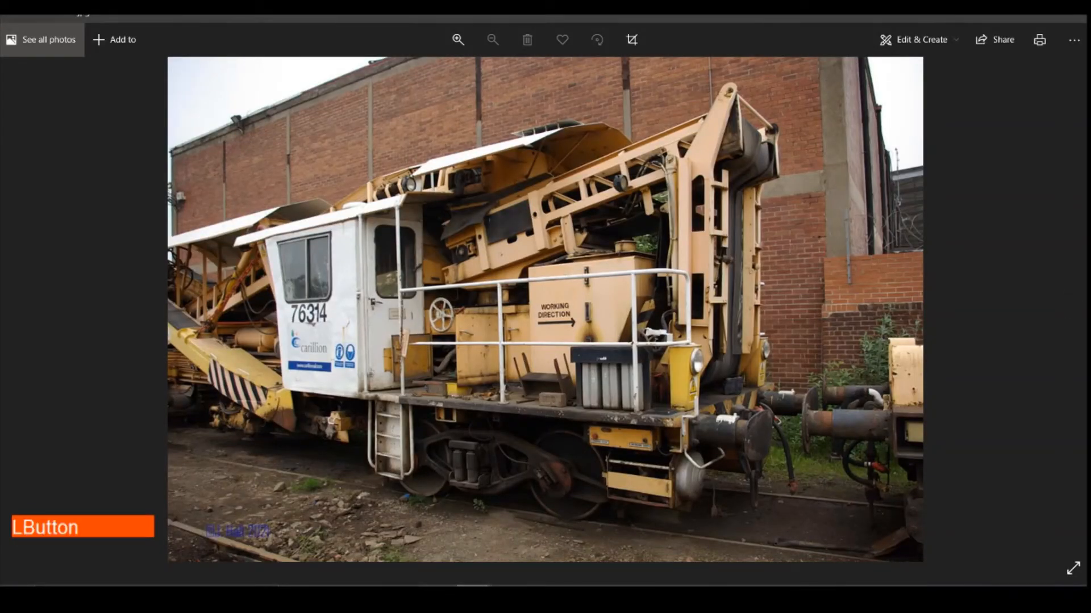
click(438, 591)
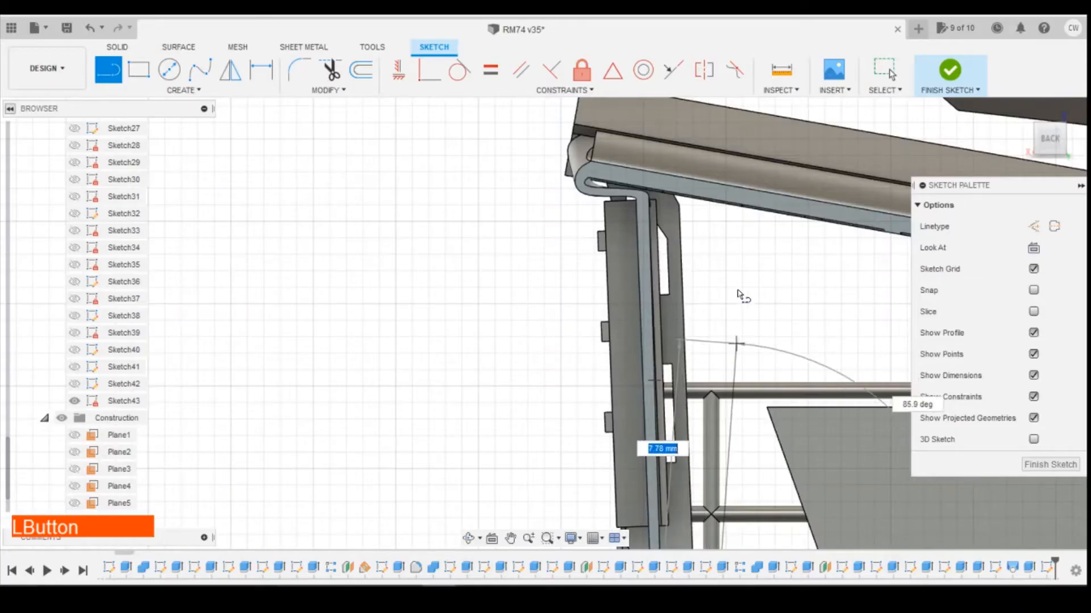
- Finish the line from the roller at about 10.2 mm long, ending below the sloping conveyor
click(708, 264)
scroll(674, 266, down, 2)
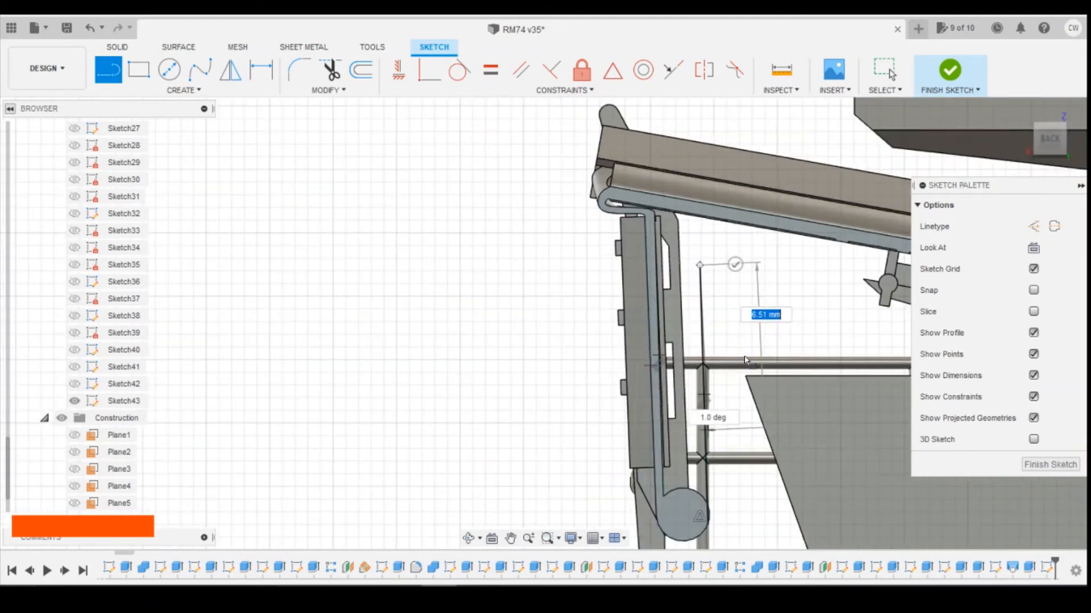
click(735, 263)
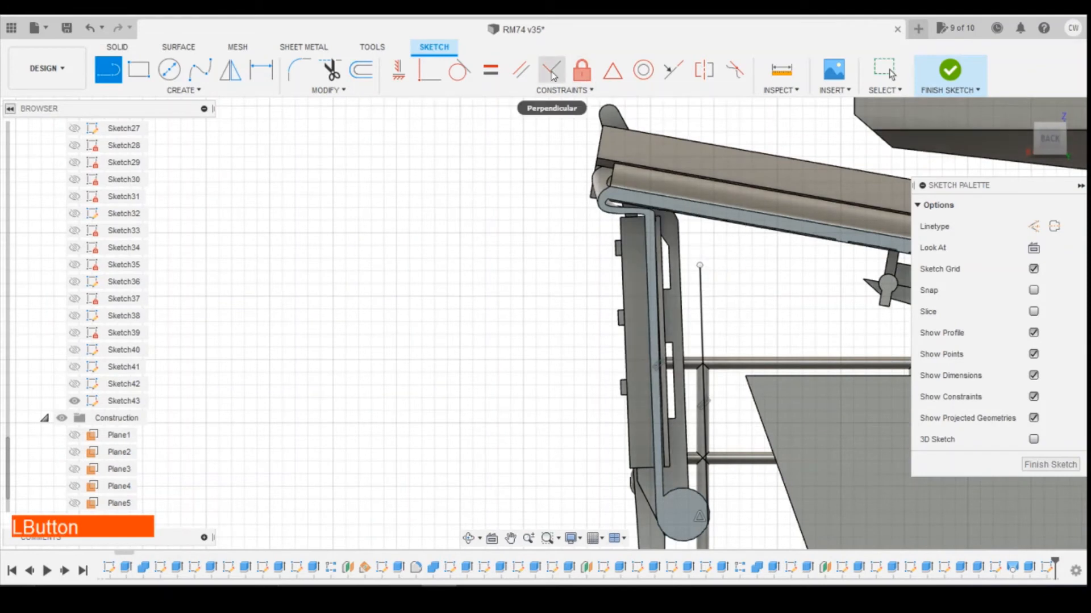
- Try to make the line tangent to the roller circle, and undo the line
click(459, 72)
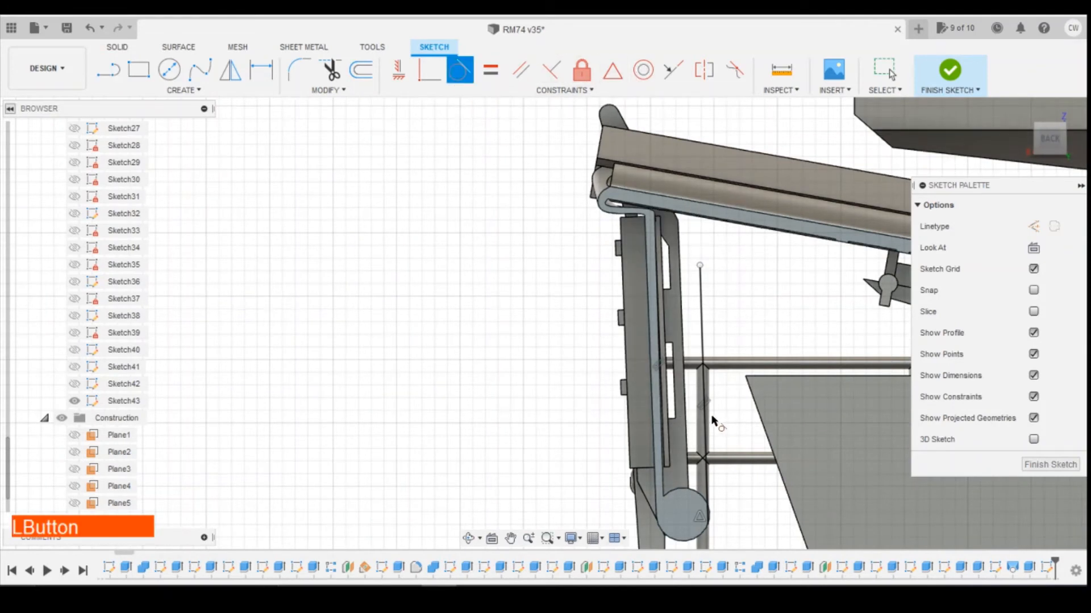
click(711, 419)
click(706, 534)
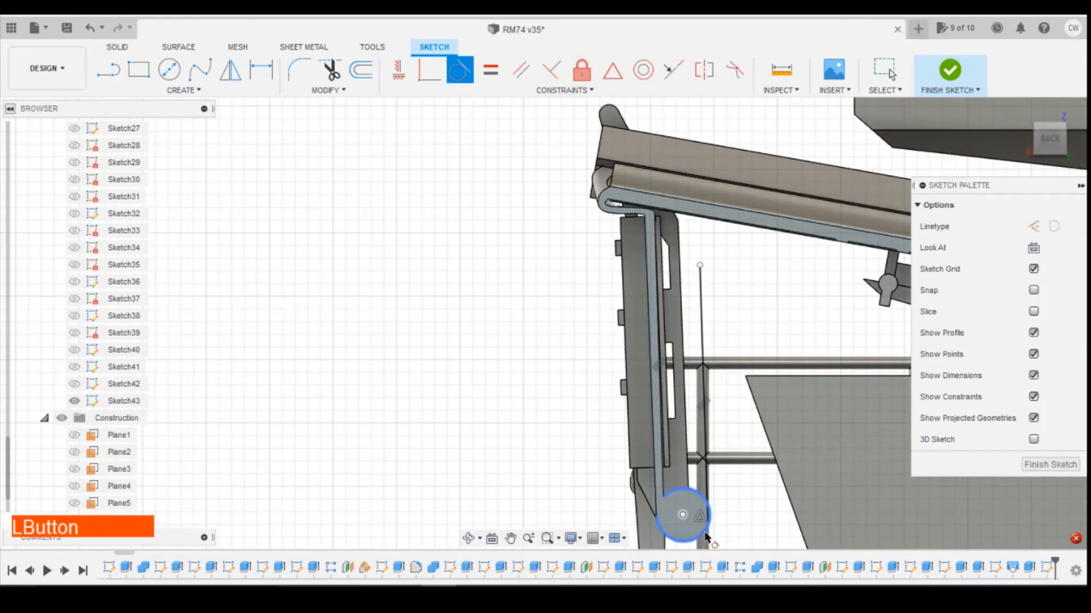
scroll(715, 468, up, 3)
scroll(720, 396, down, 3)
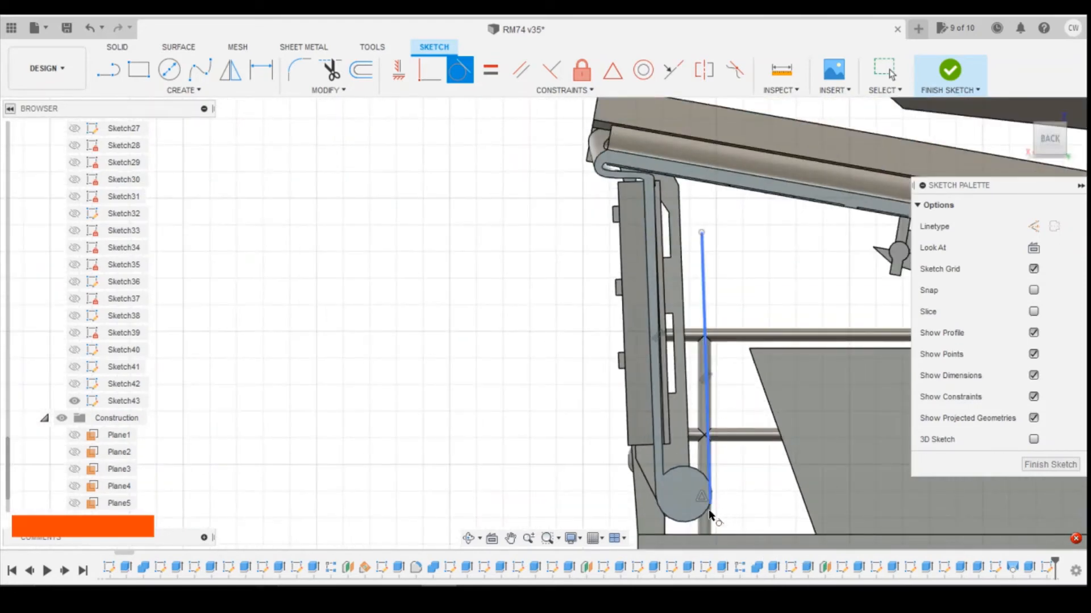
click(707, 508)
click(711, 472)
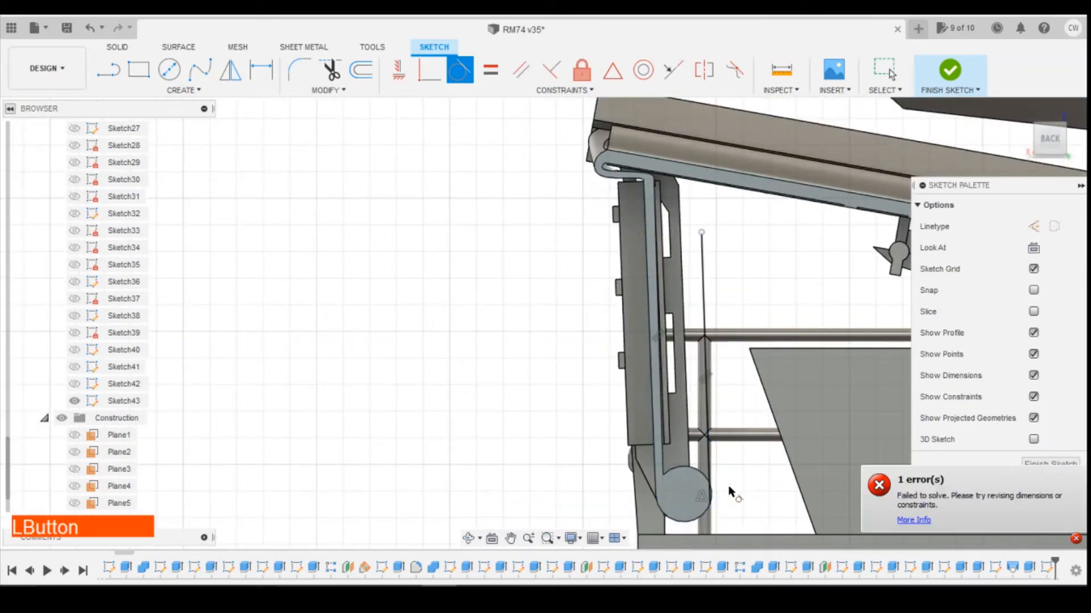
scroll(716, 511, up, 2)
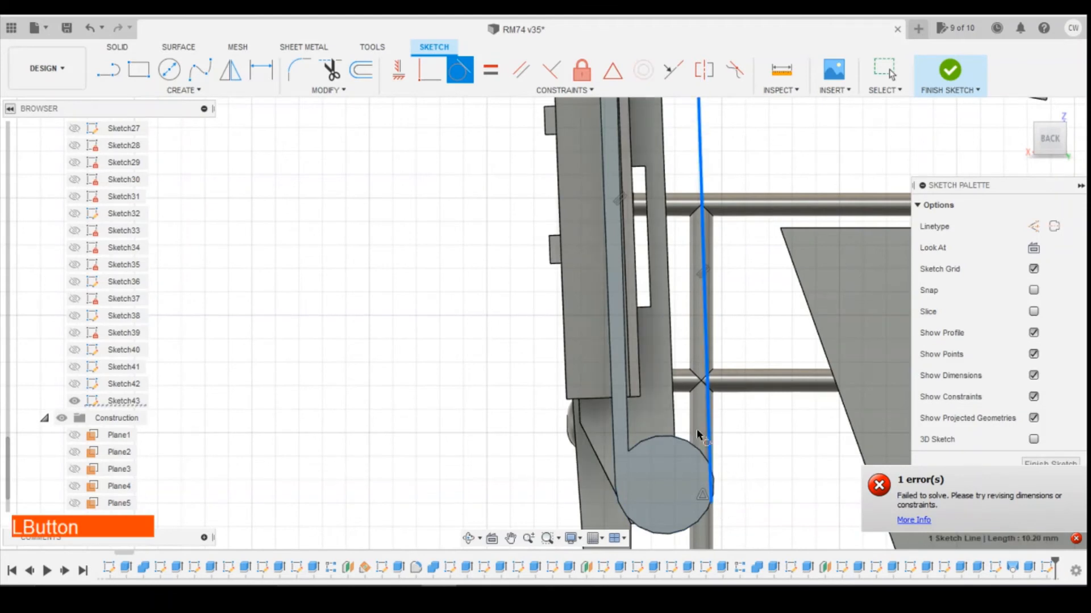
scroll(702, 328, down, 2)
click(90, 31)
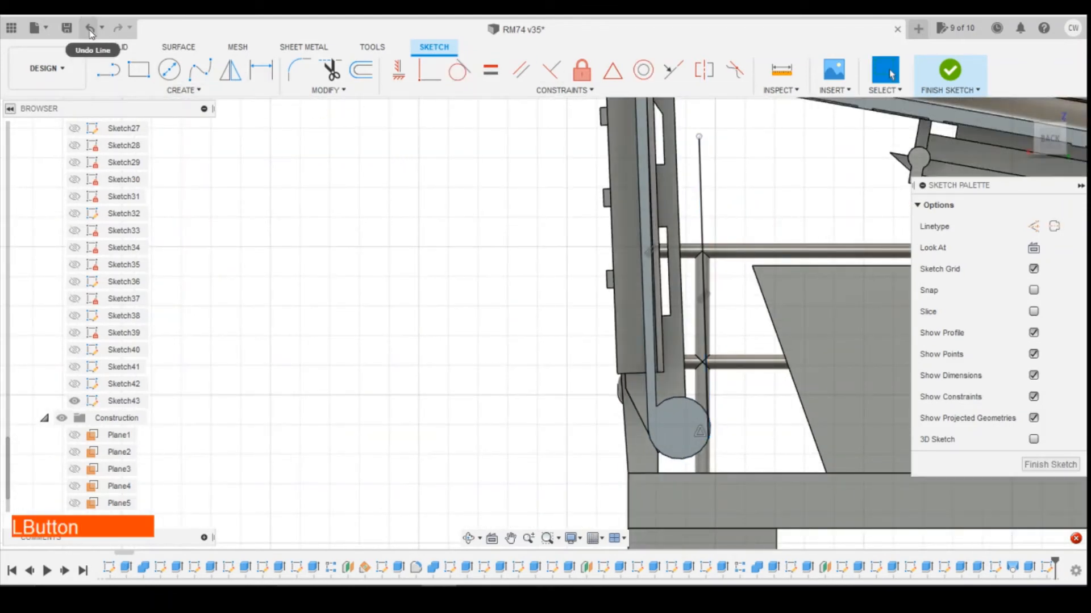
click(89, 31)
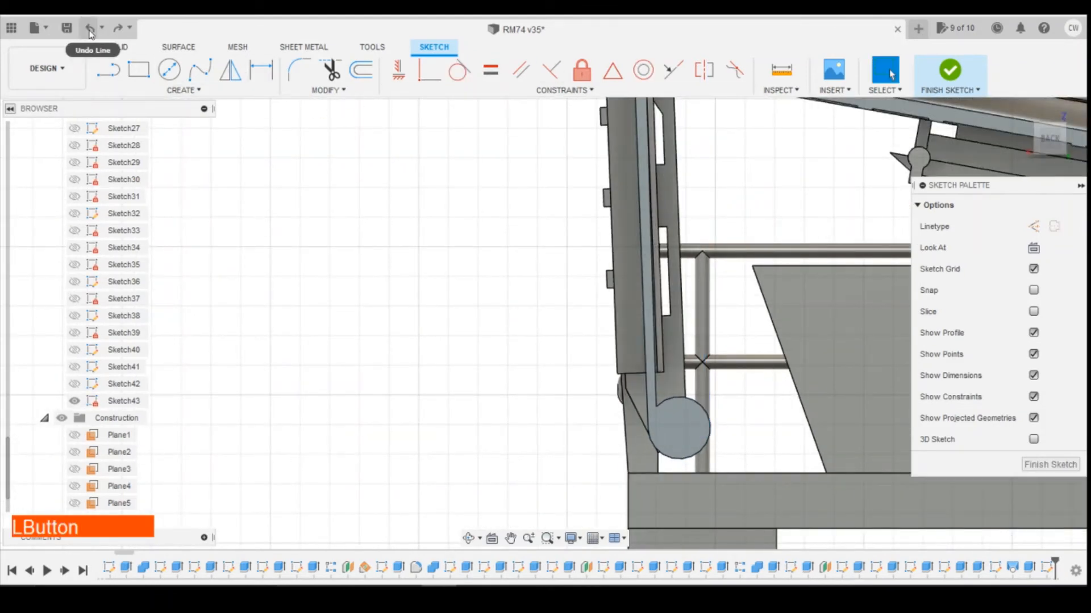
- Draw a line about 11 mm long from the roller circle's lower edge up alongside the upright panel
click(108, 70)
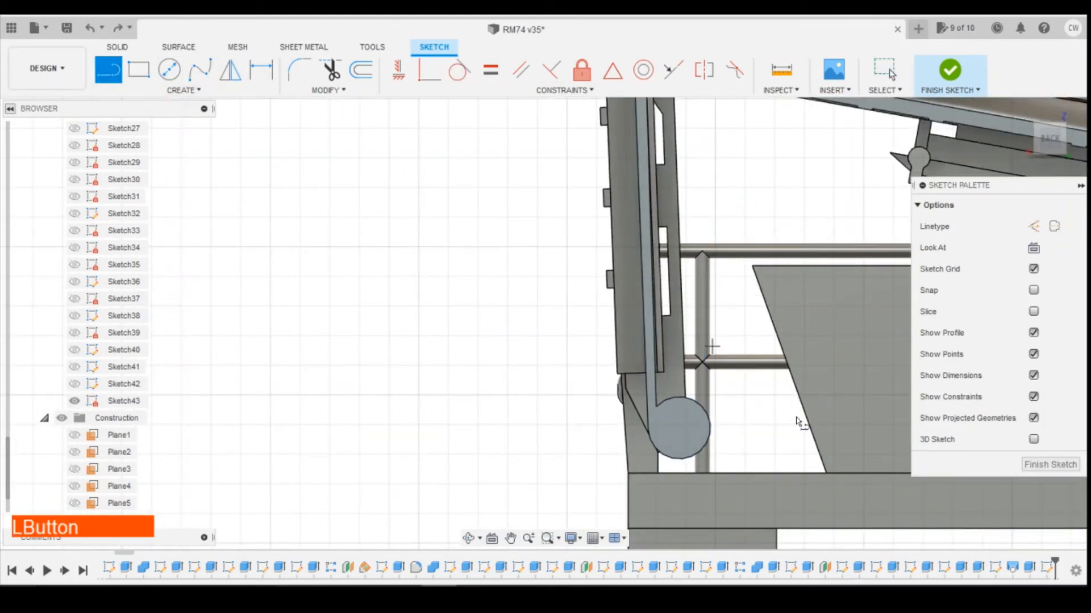
click(699, 454)
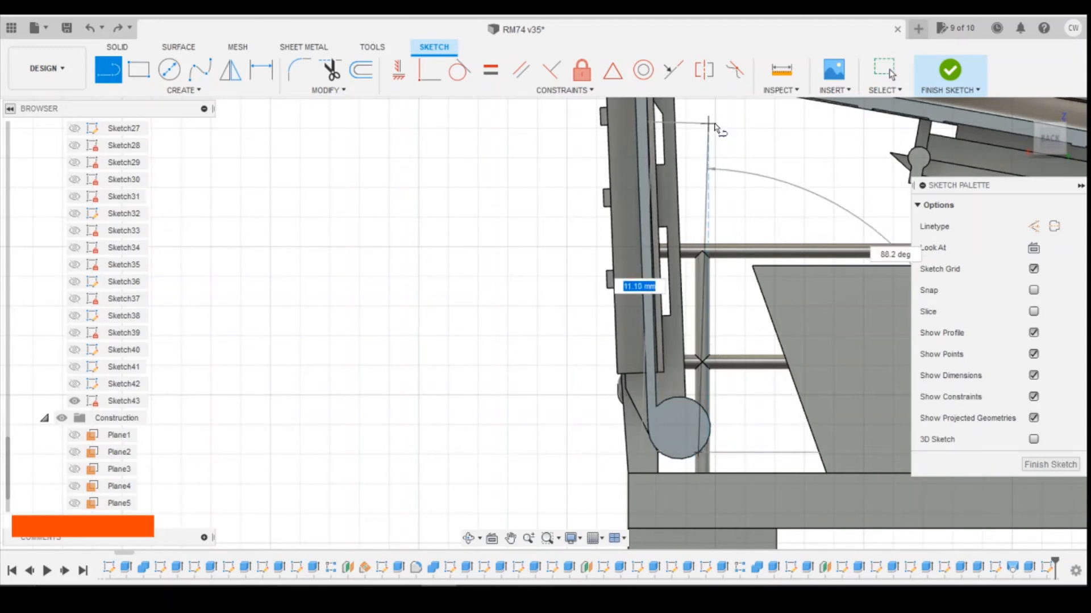
click(719, 126)
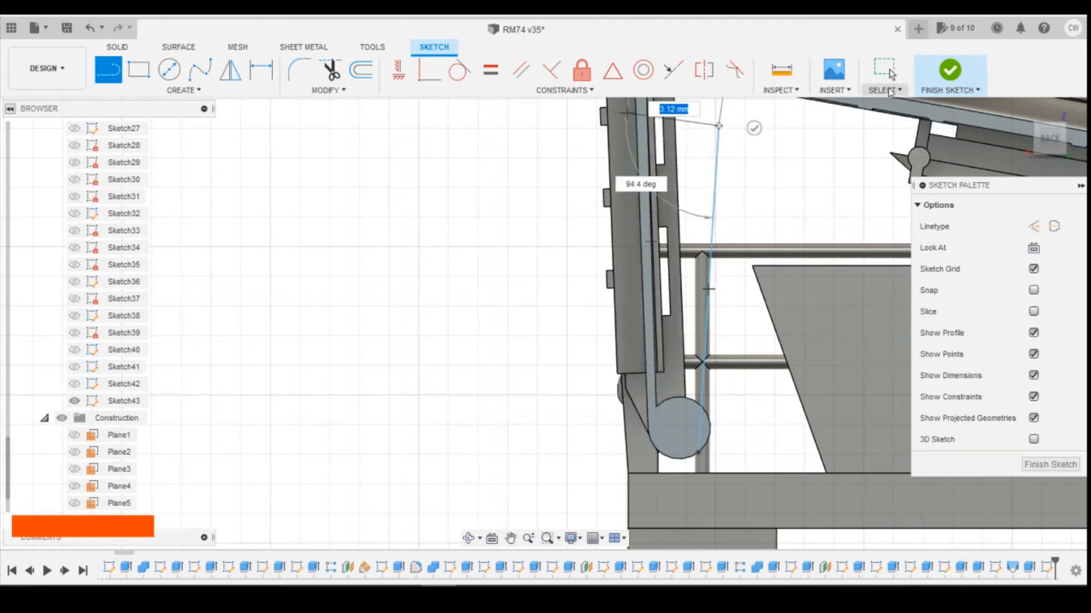
click(753, 127)
- Apply a tangent constraint between the new line and the roller circle
click(460, 70)
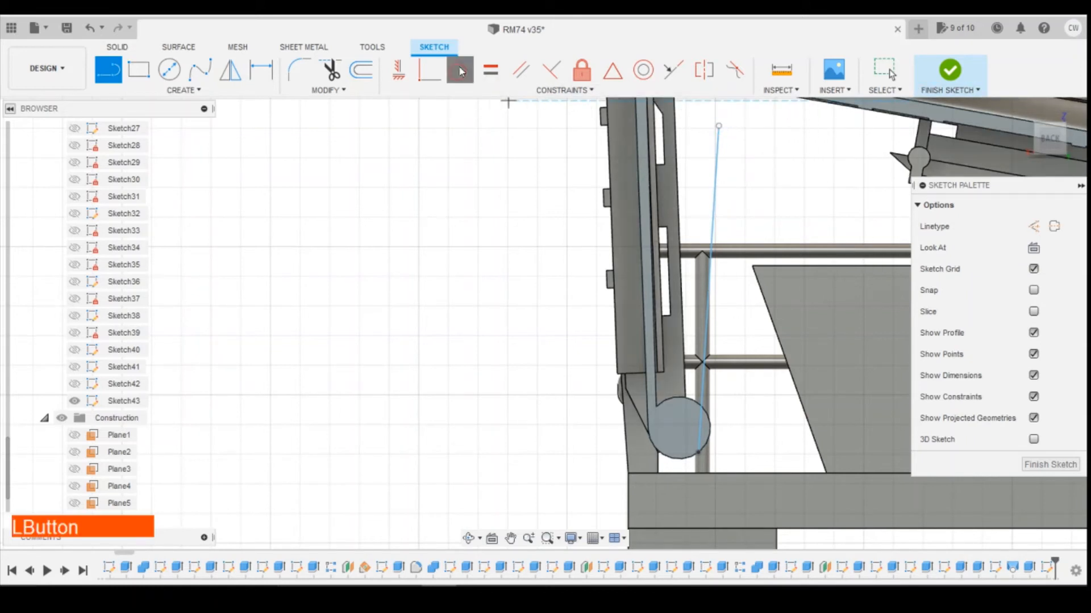
click(709, 225)
click(712, 214)
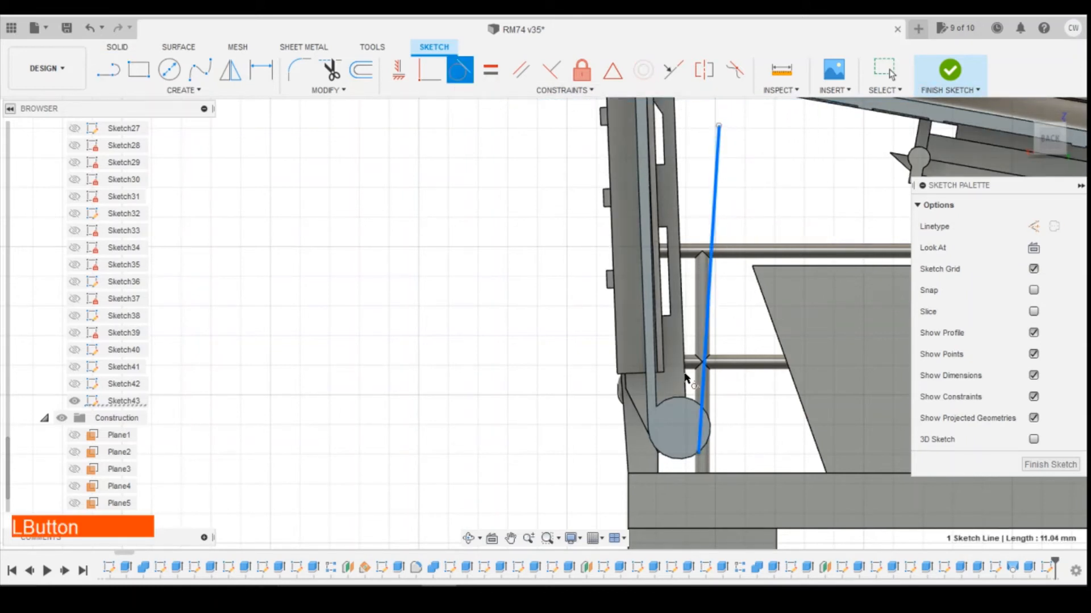
click(710, 430)
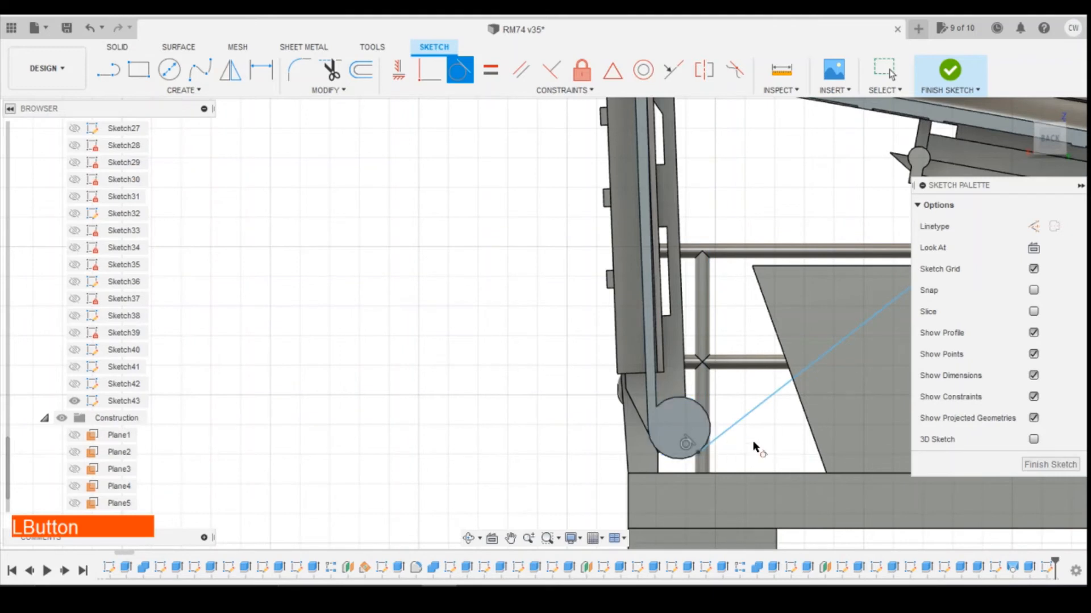
- Make the tangent line parallel to the edge of the thin upright strip above the roller
click(520, 70)
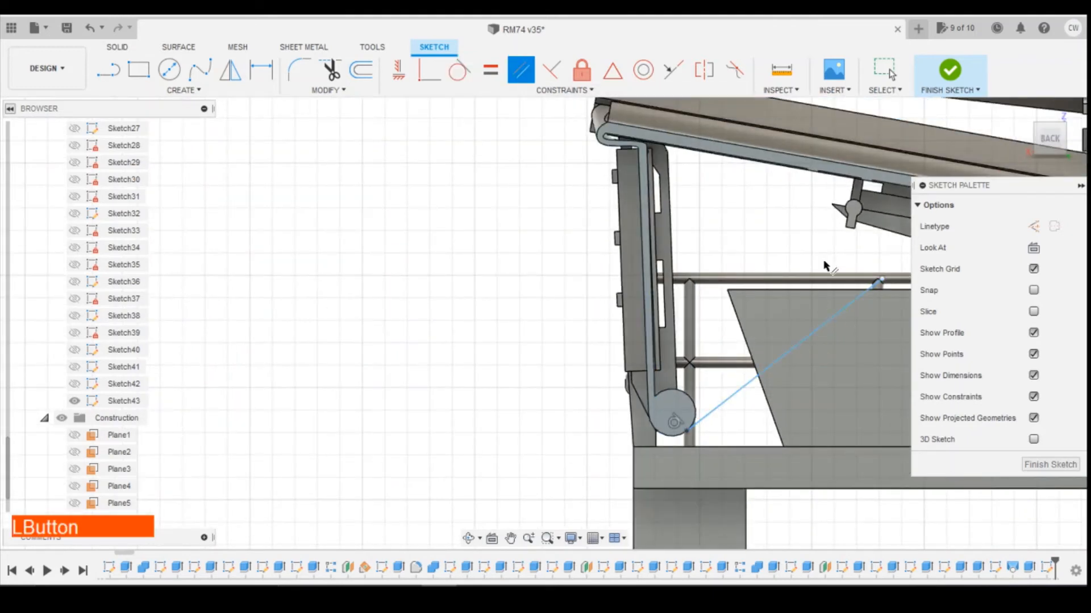
click(818, 328)
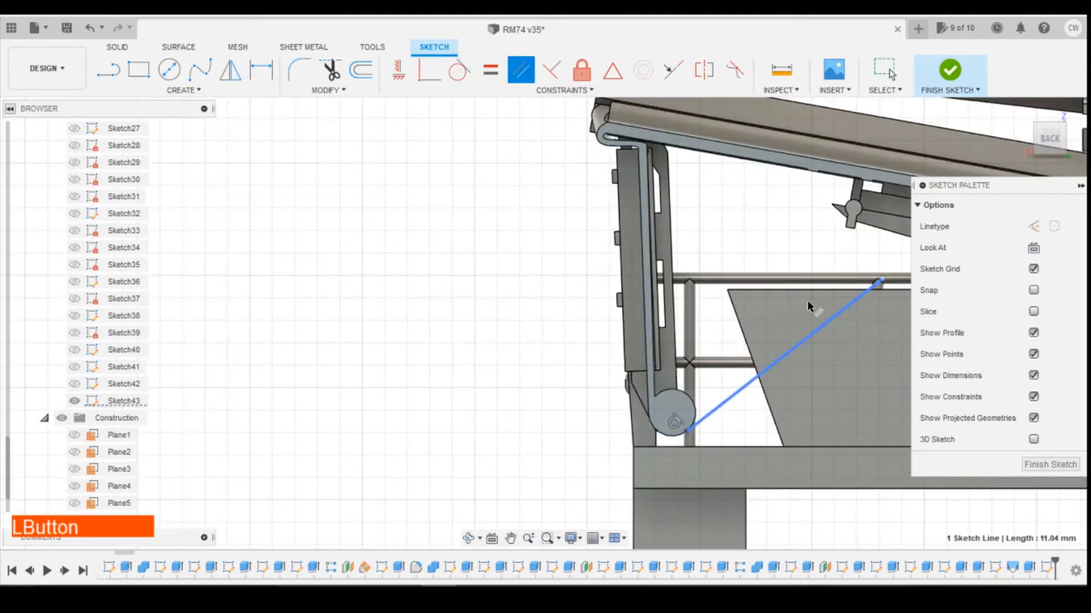
click(649, 248)
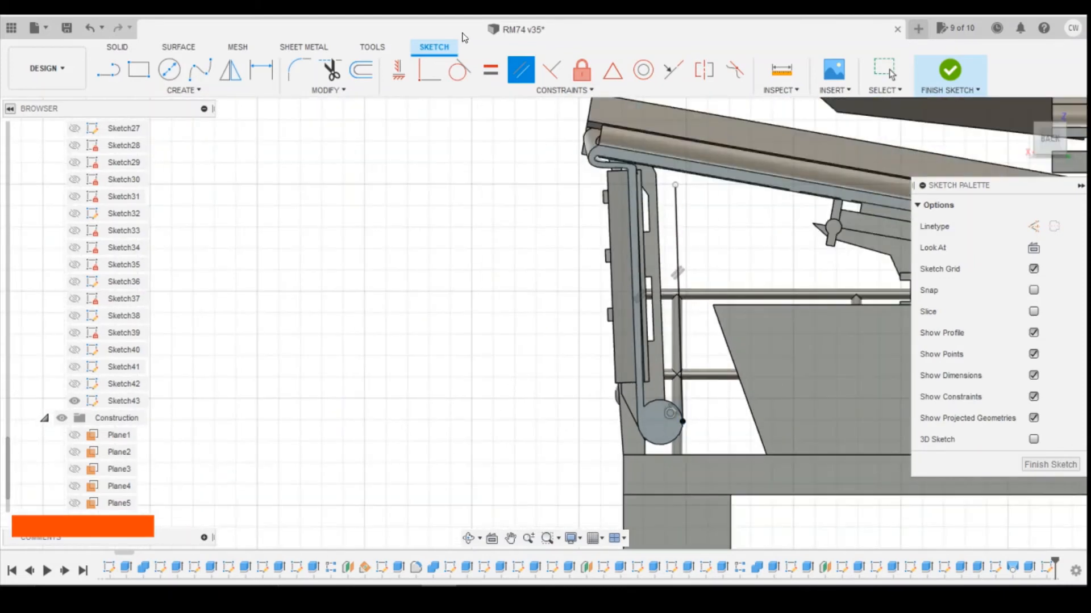
- Offset the line by -0.3 mm, toward the upright panel
click(360, 69)
click(679, 264)
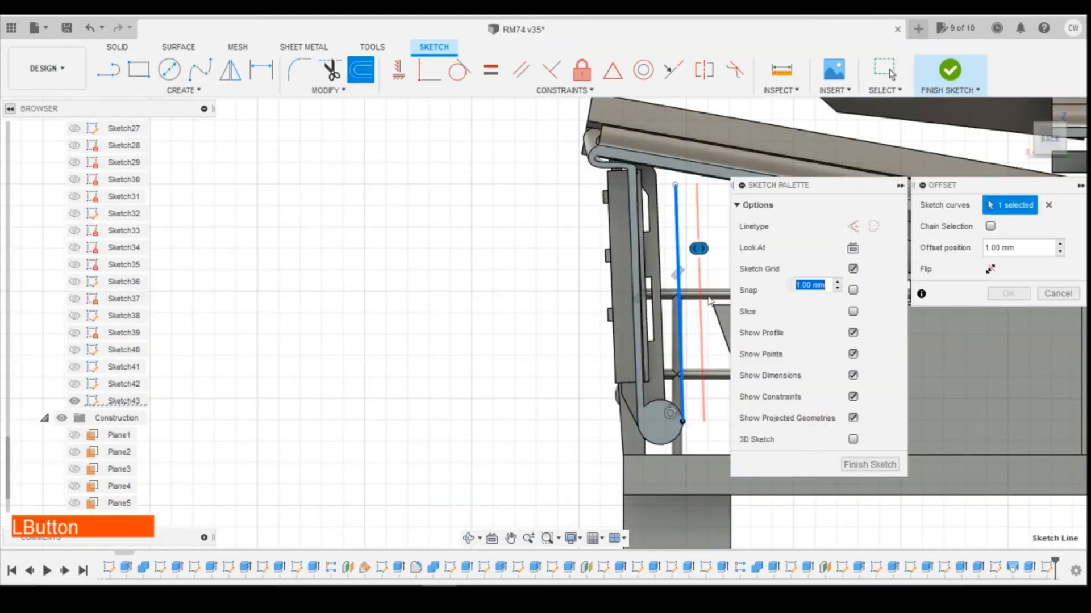
drag(702, 259, 671, 259)
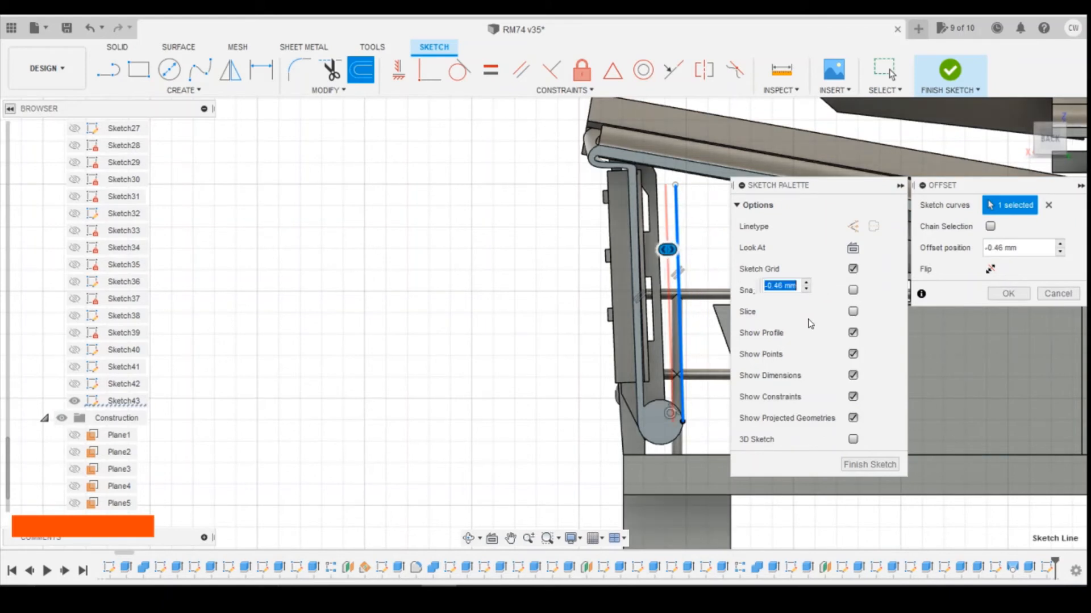
text(-0.3)
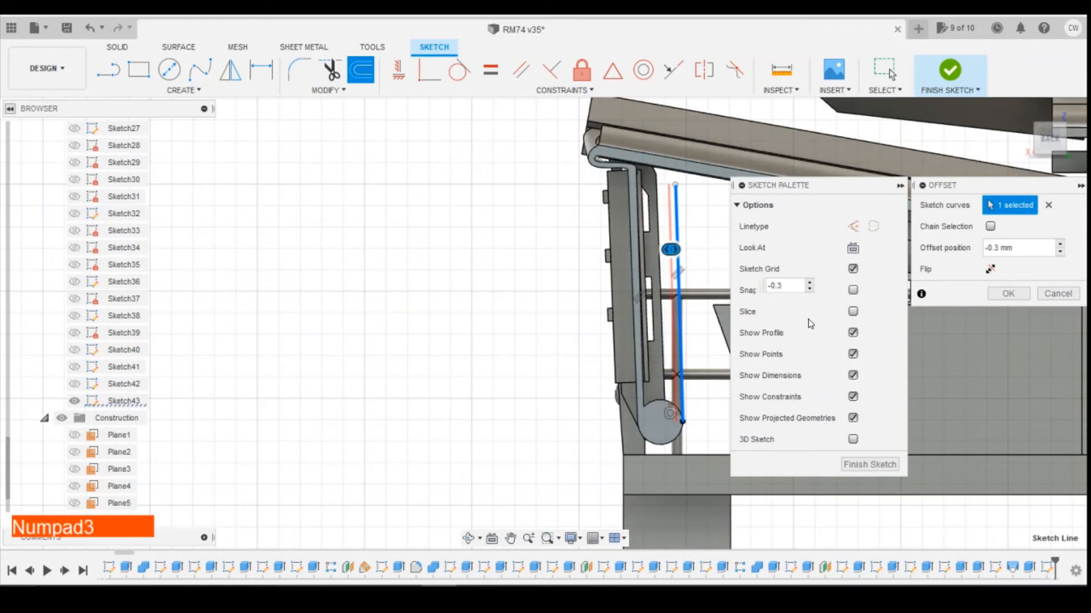
key(Return)
scroll(811, 254, up, 2)
scroll(528, 256, down, 2)
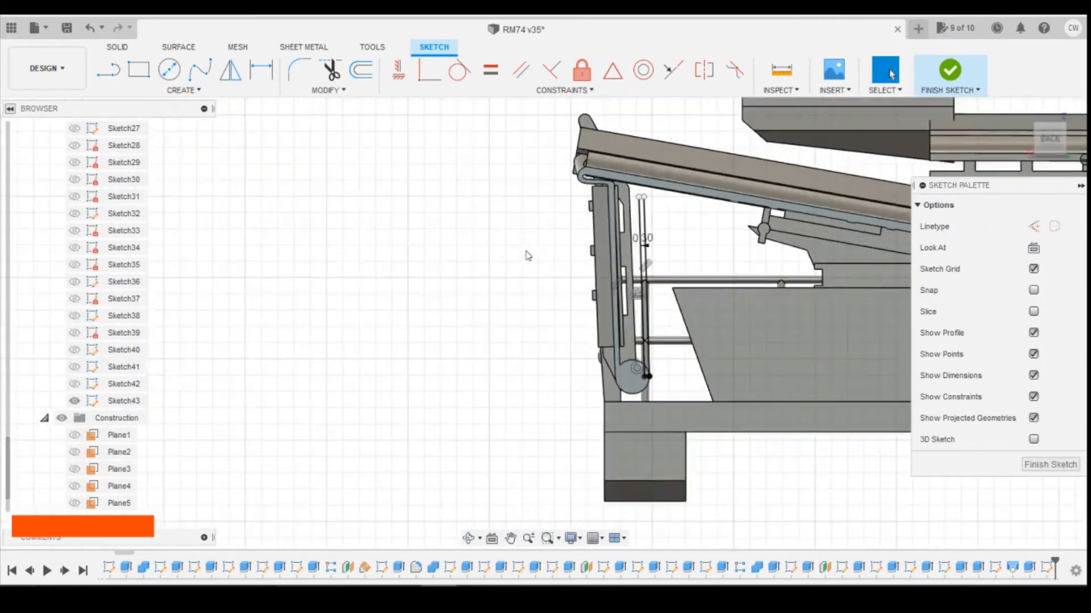
- Shorten the two parallel lines by moving the upper endpoint of the outer line down toward the roller
scroll(675, 217, up, 2)
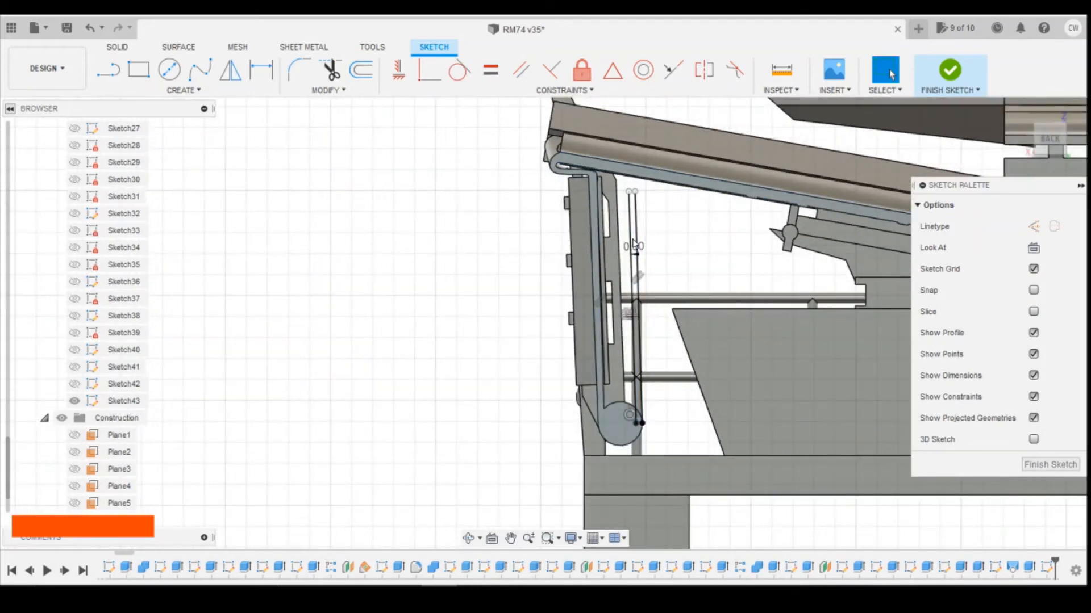
drag(636, 192, 641, 212)
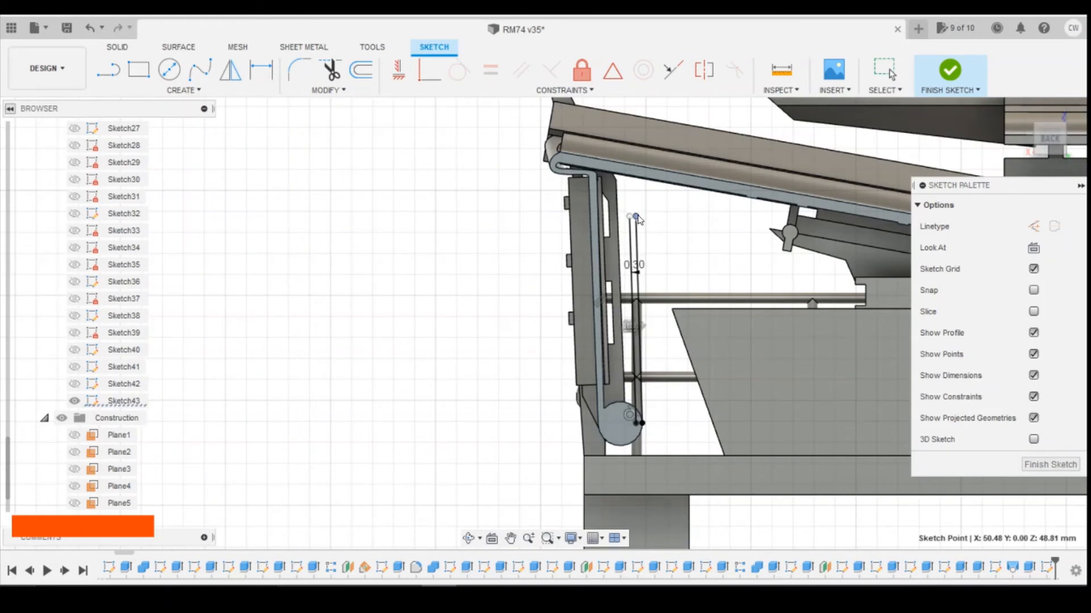
scroll(637, 223, up, 3)
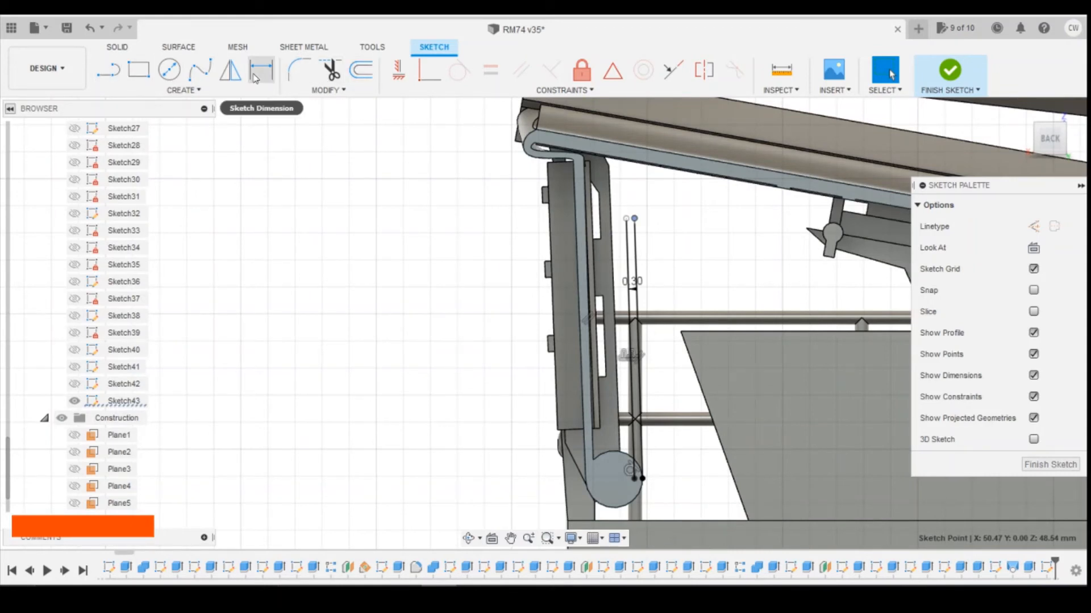
- Start a fit-point spline at the upper end of the strip line farther from the upright, curving over and running to the pivot bracket beneath the boom
click(200, 69)
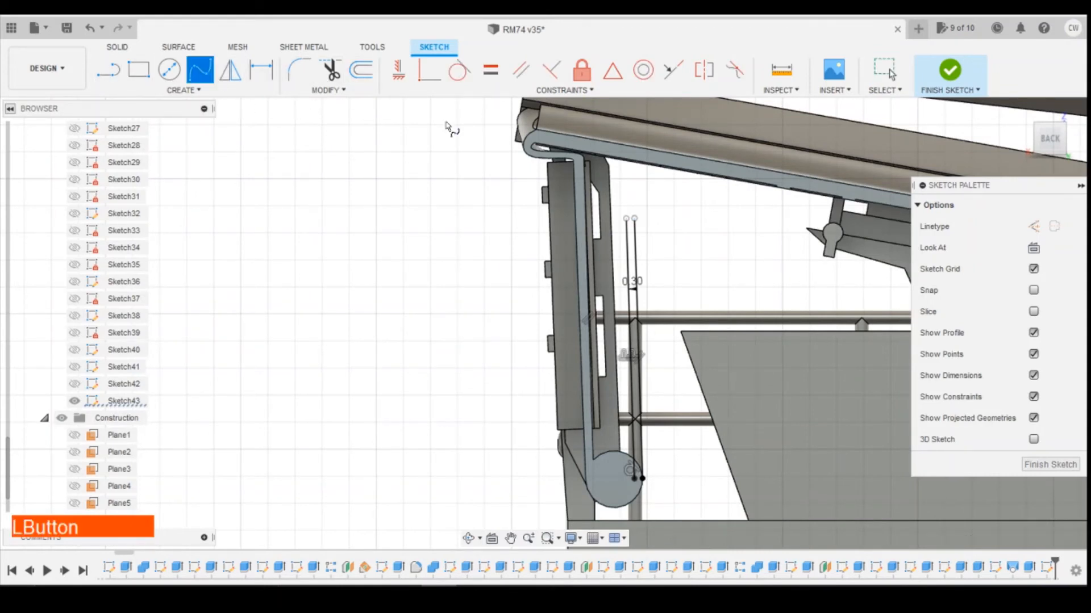
click(640, 221)
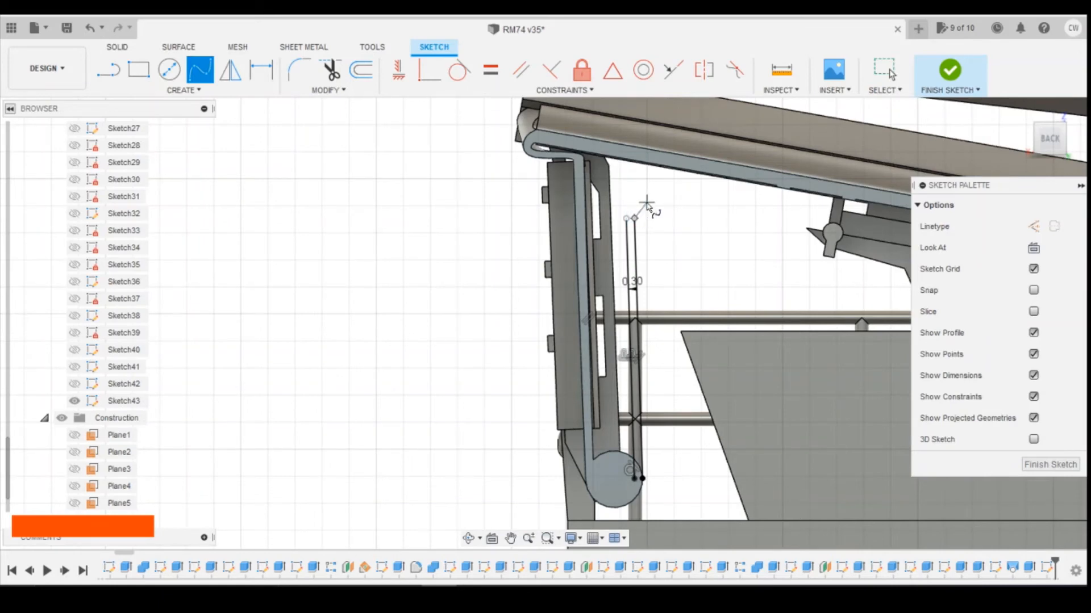
scroll(647, 203, up, 3)
click(637, 208)
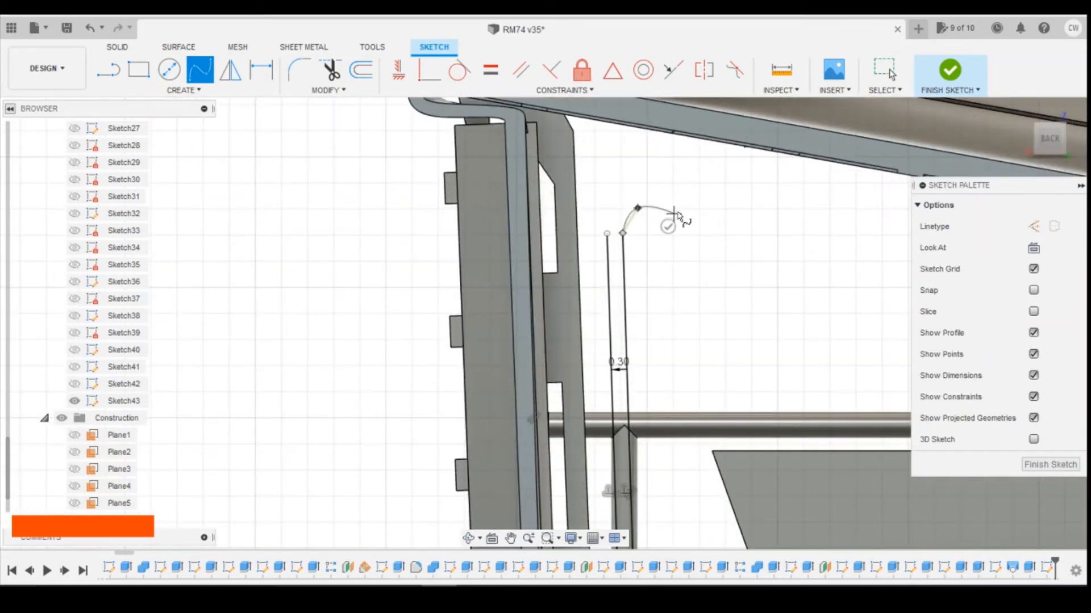
click(679, 211)
scroll(679, 215, down, 2)
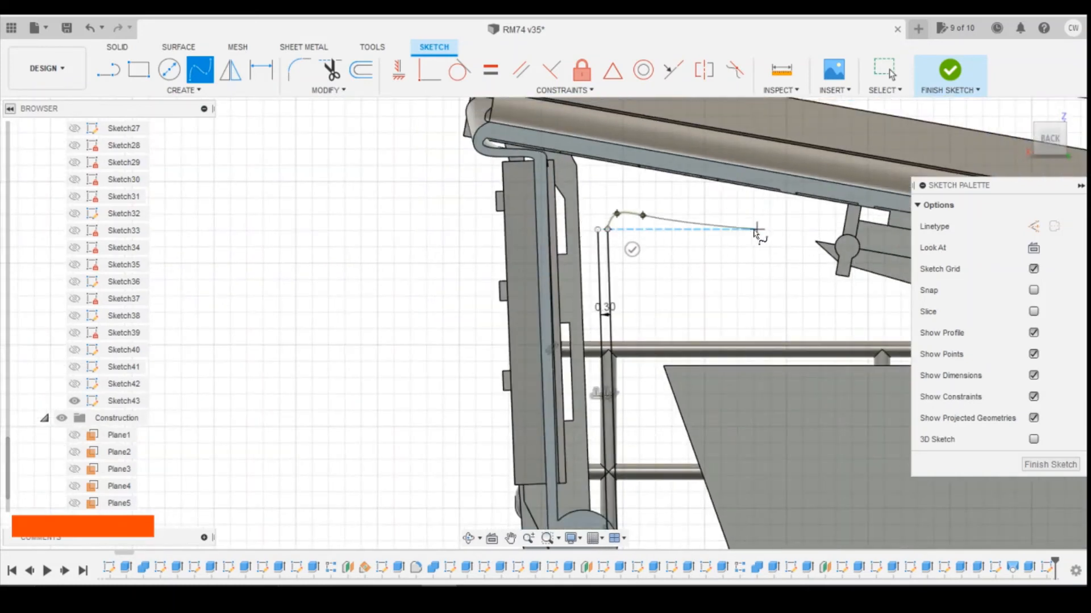
click(813, 237)
scroll(806, 237, down, 2)
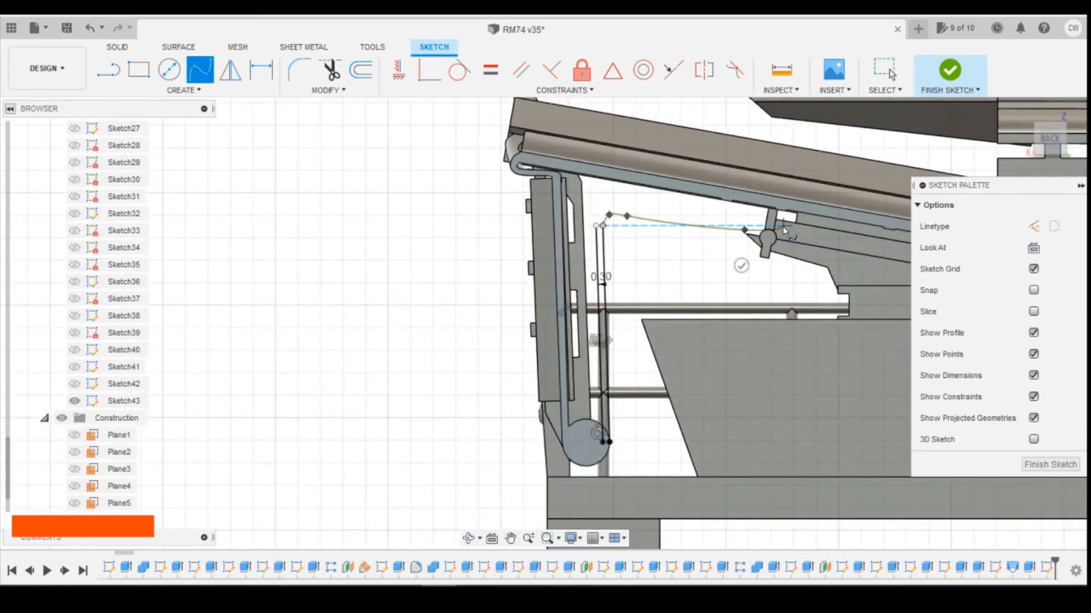
scroll(784, 230, up, 4)
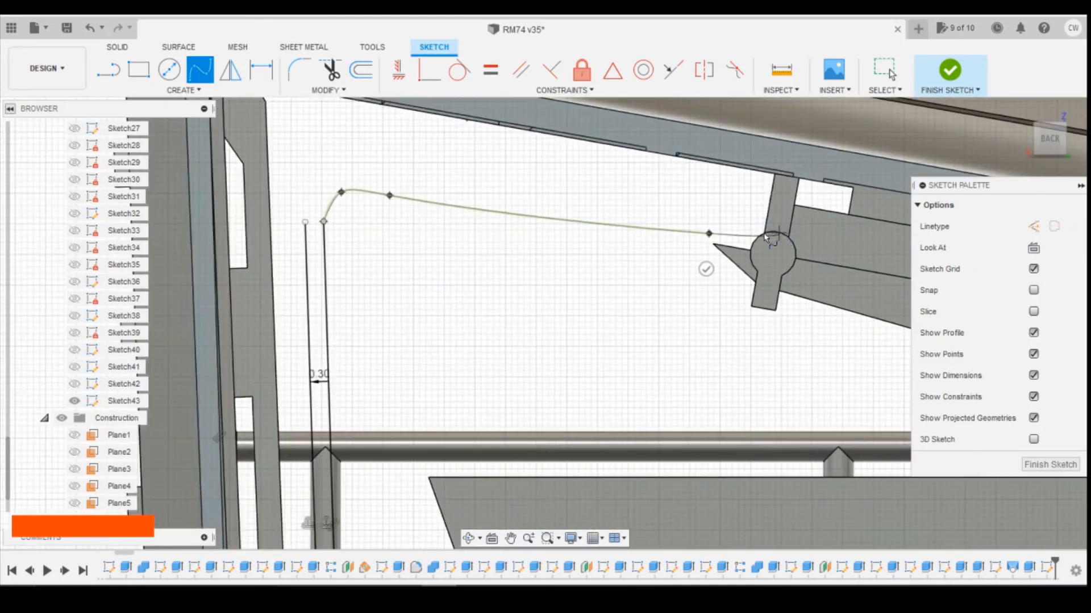
click(759, 233)
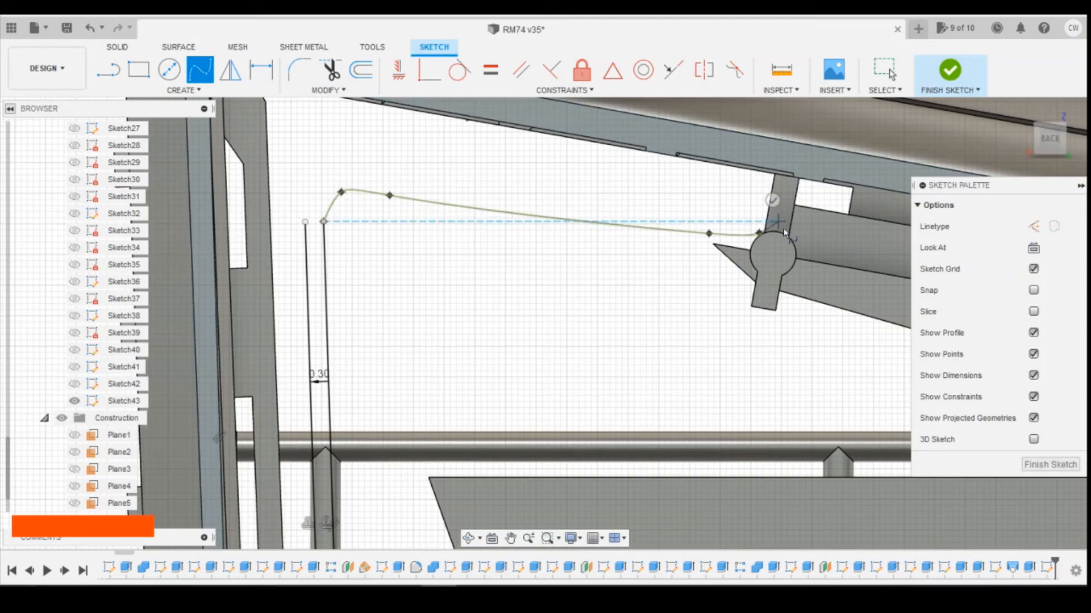
click(793, 234)
- Continue the spline along the underside of the boom, curl it up to the boom's lower end beside the cab, and finish it
scroll(594, 238, down, 2)
scroll(451, 230, down, 3)
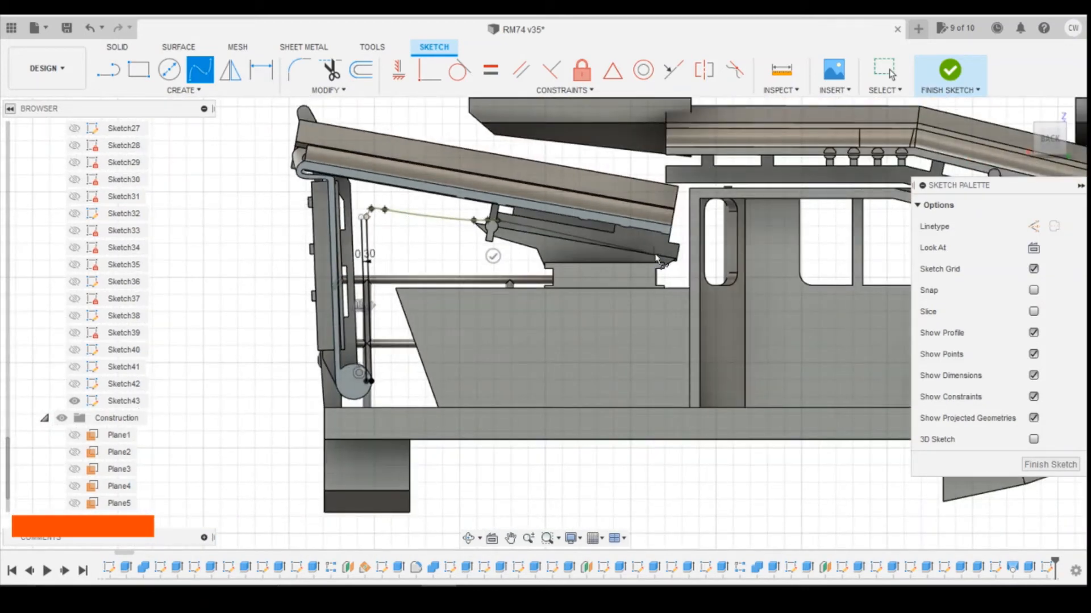
click(665, 260)
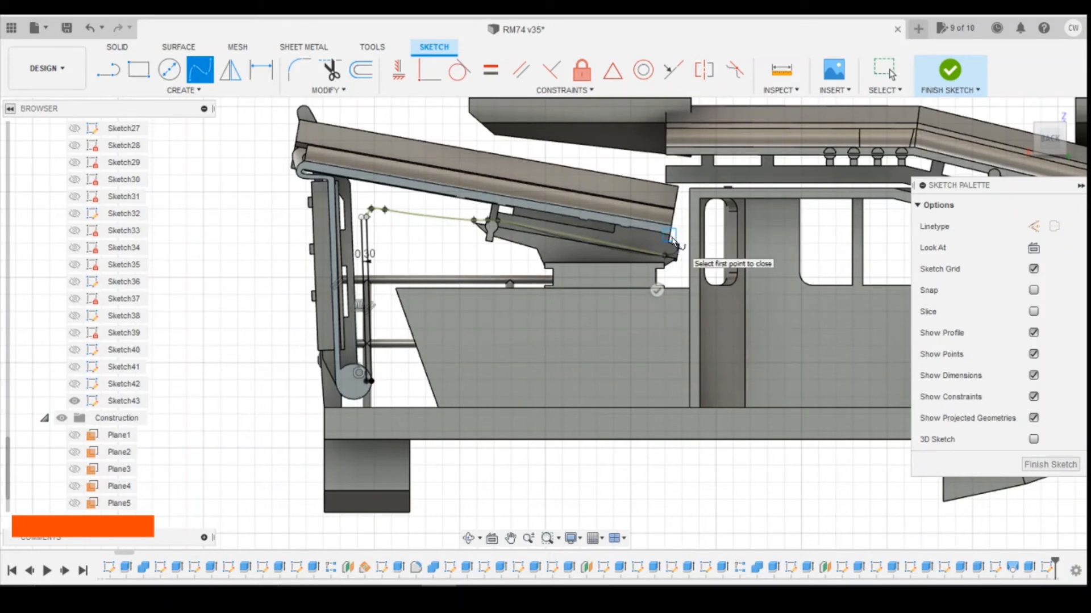
click(670, 237)
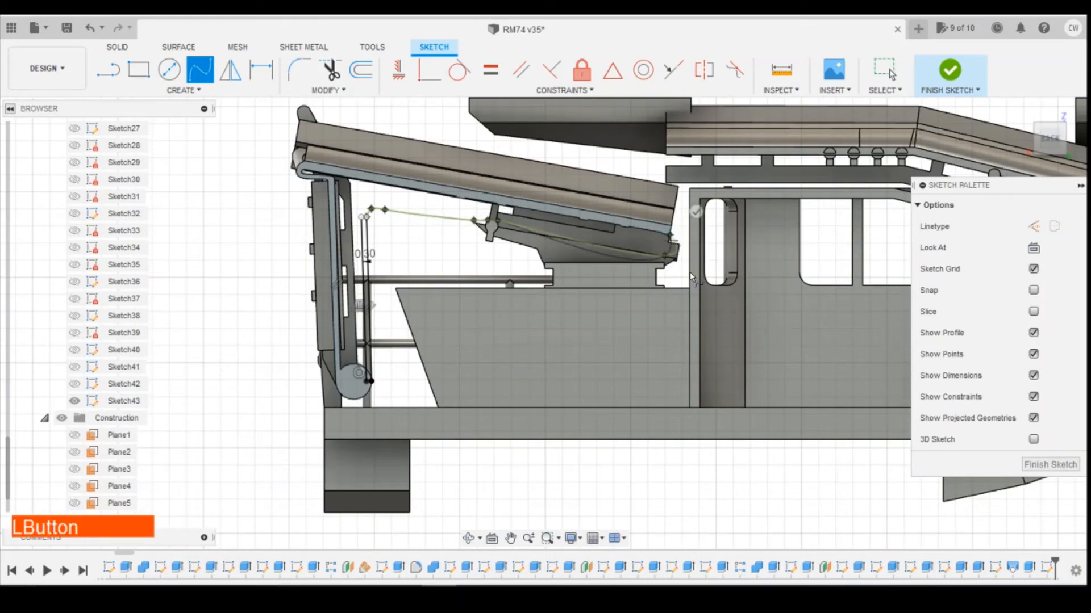
click(696, 213)
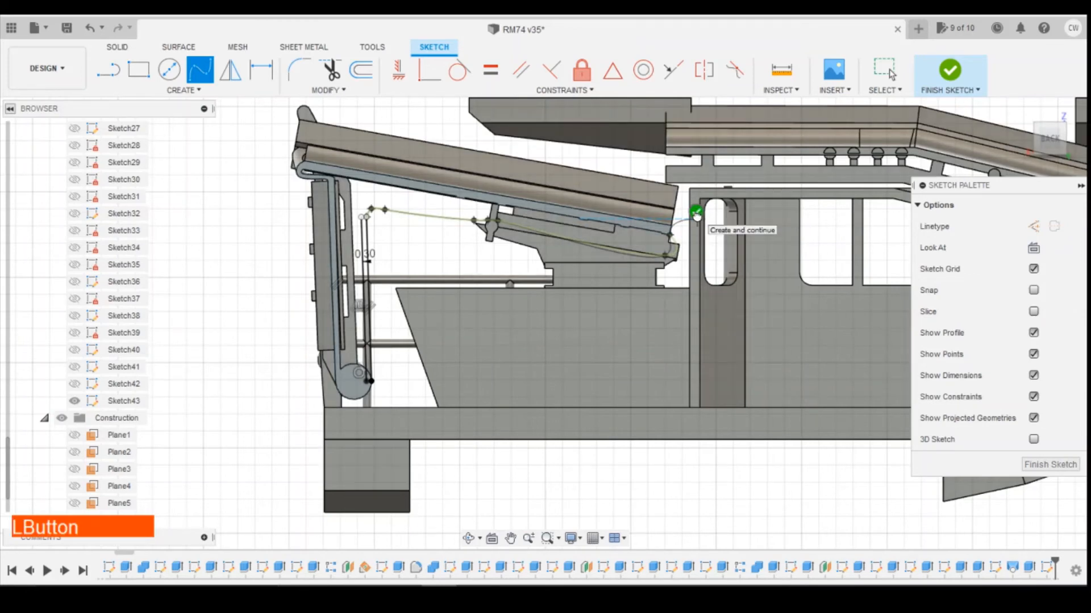
scroll(673, 238, up, 5)
key(Escape)
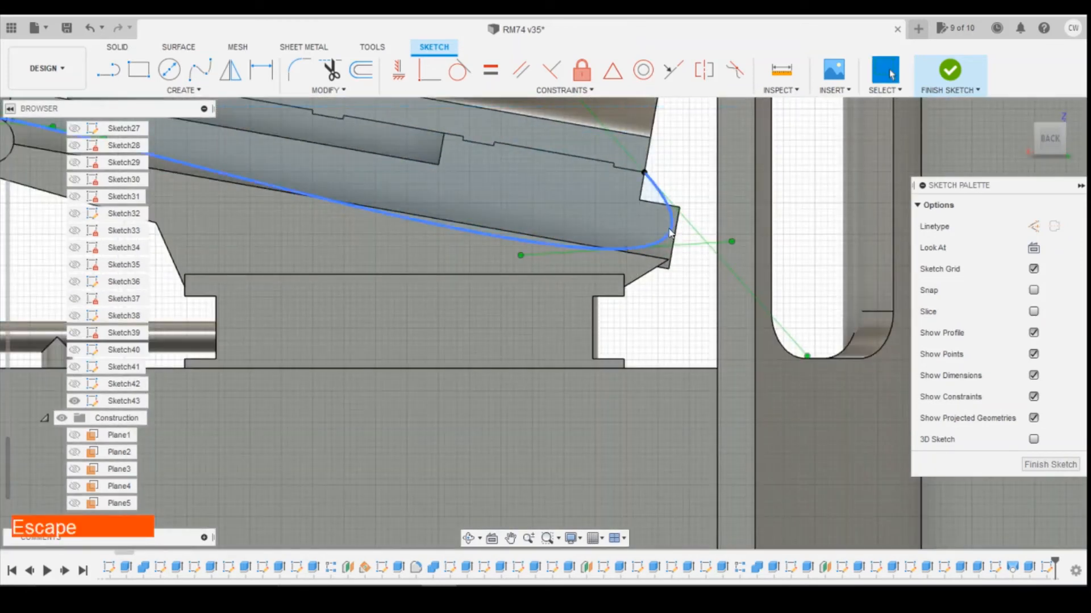
- Offset the spline by -0.3 mm, toward the boom
scroll(801, 335, down, 5)
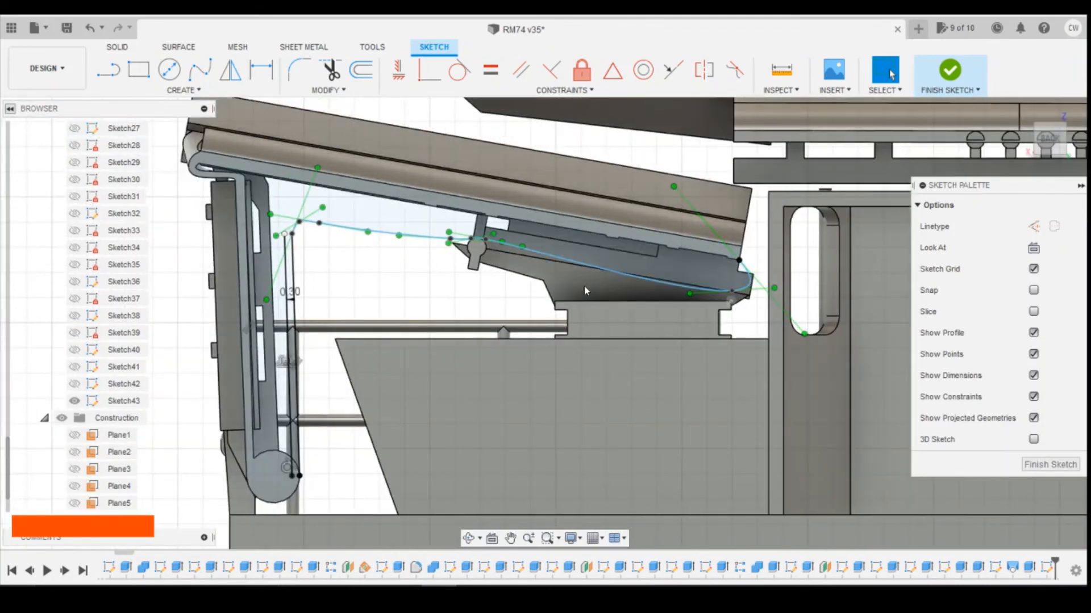
click(373, 73)
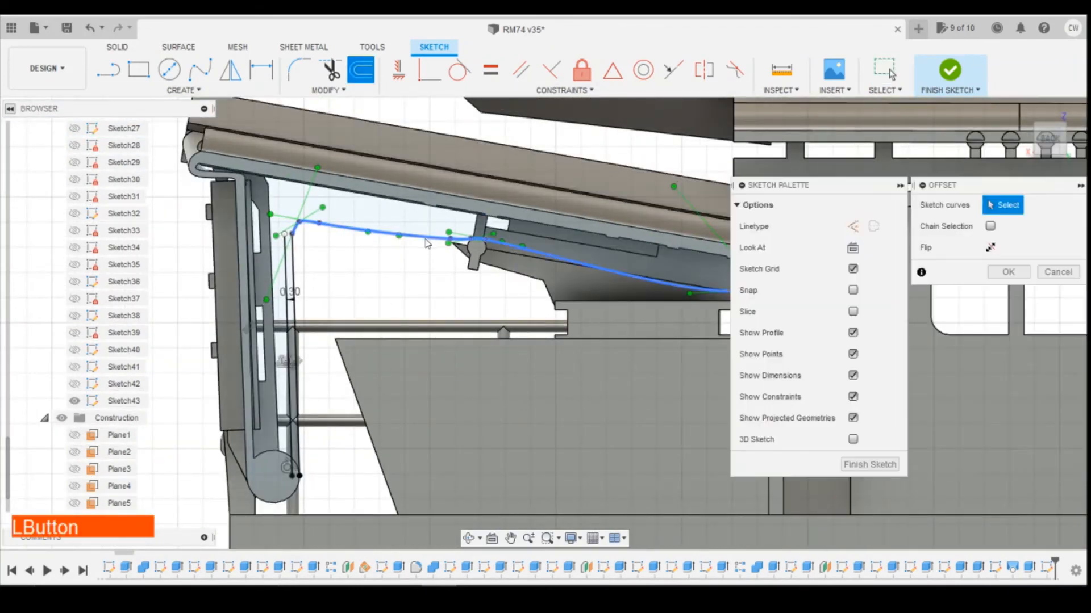
click(429, 243)
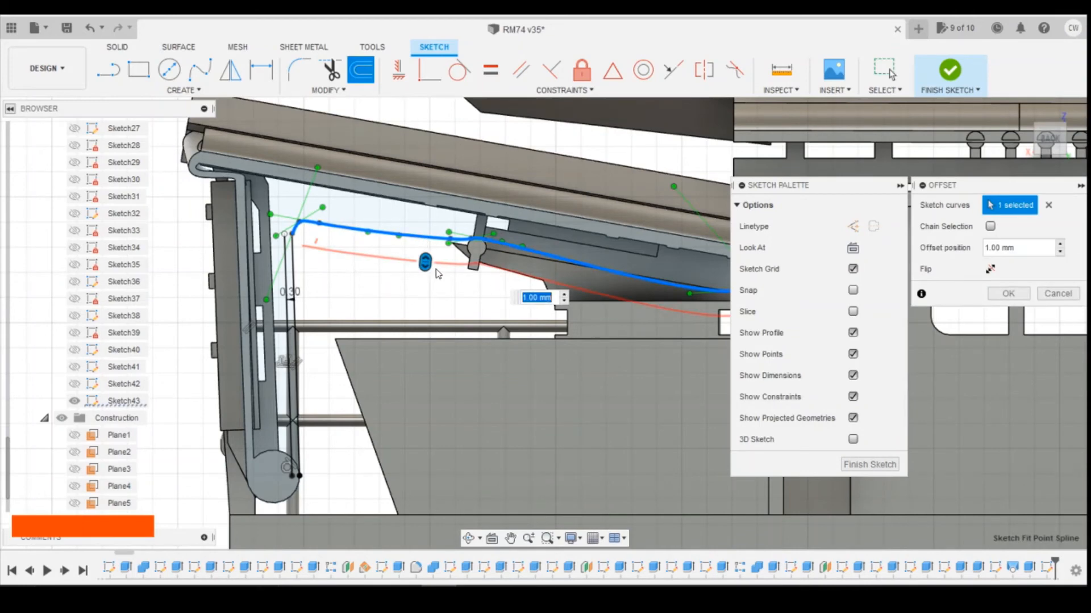
text(-0.3)
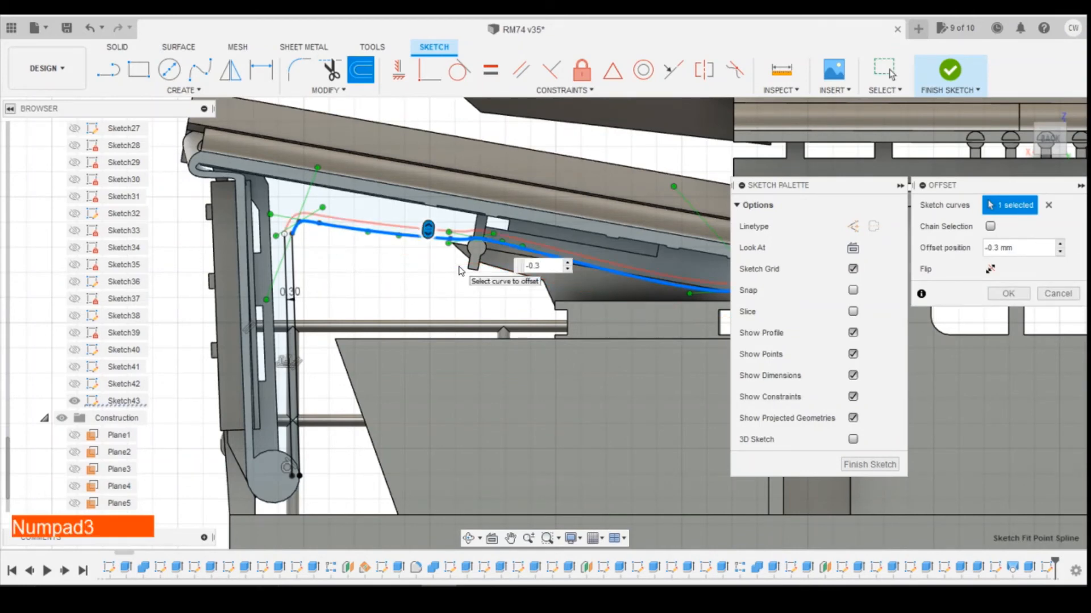
key(Return)
- Close the strip profile with short lines joining the offset spline to the inner upright line and capping the two splines beside the cab
scroll(404, 241, up, 2)
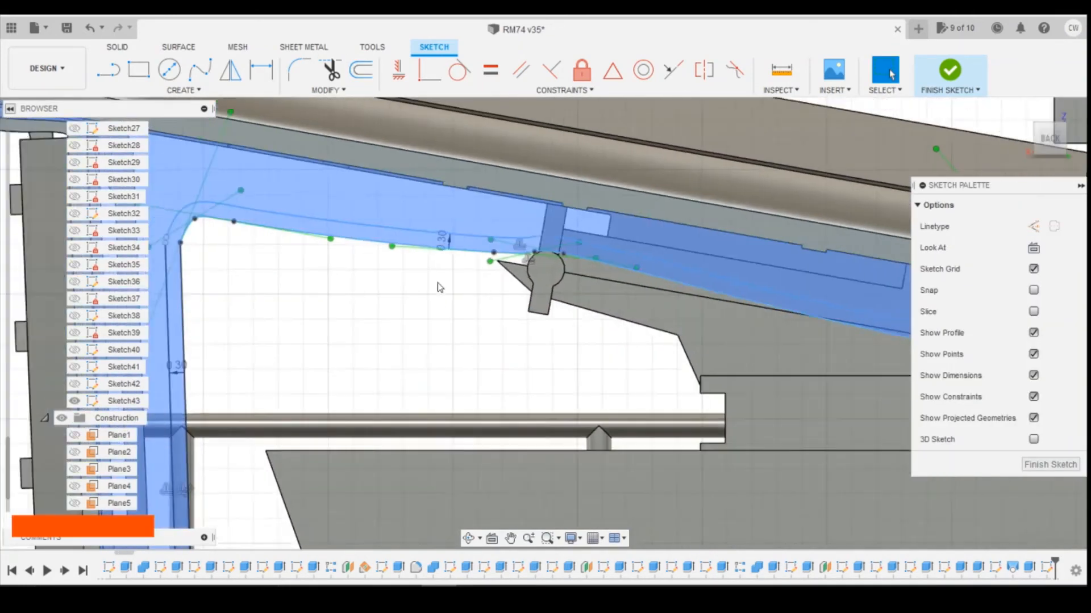
scroll(142, 233, up, 5)
click(111, 76)
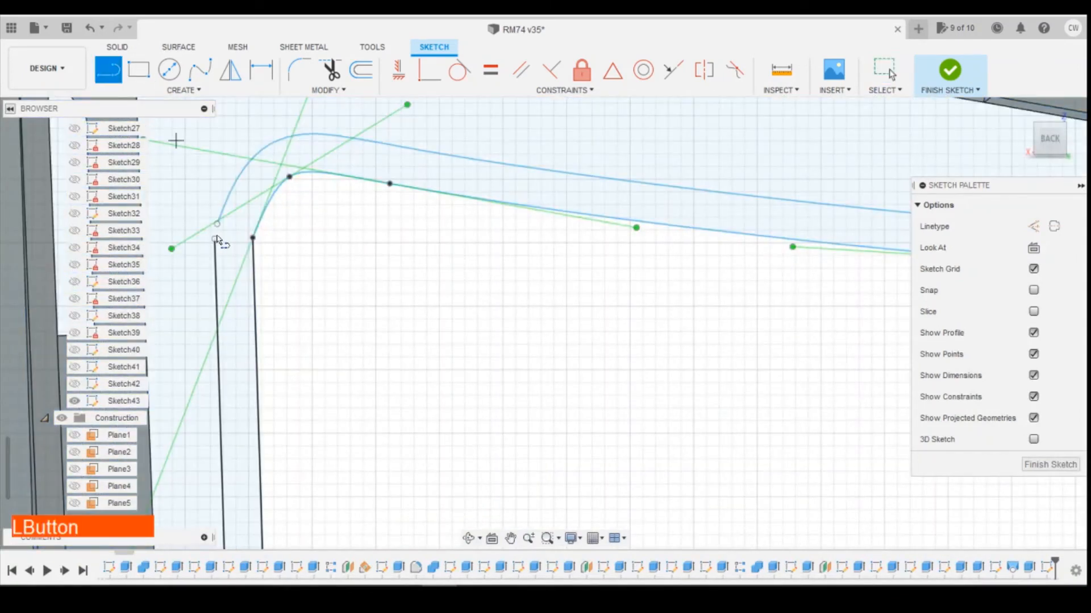
click(219, 226)
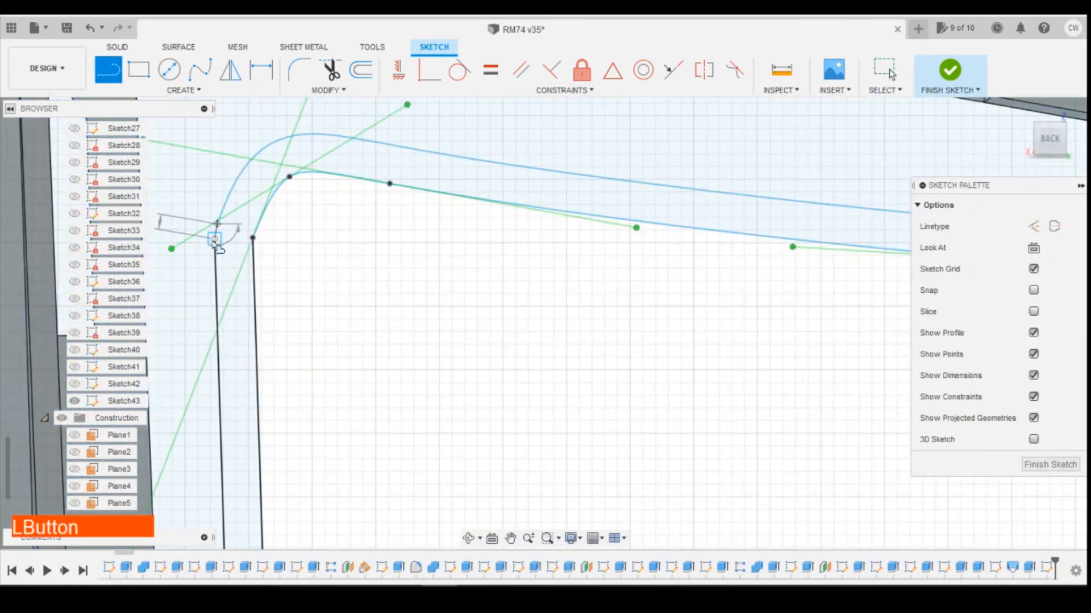
scroll(221, 273, down, 3)
scroll(147, 224, up, 1)
scroll(244, 198, up, 3)
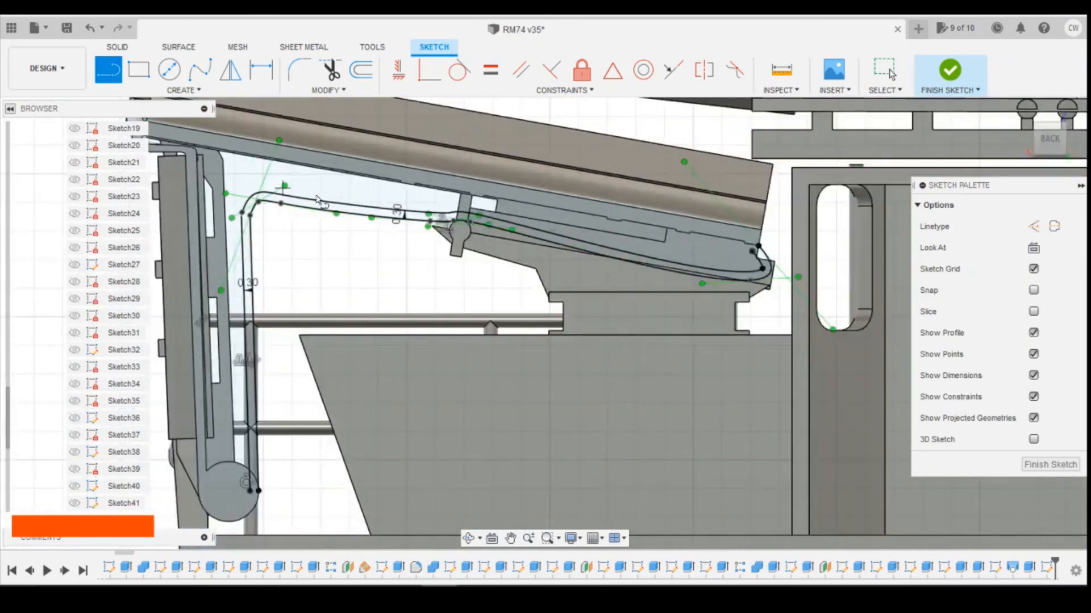
scroll(815, 233, down, 4)
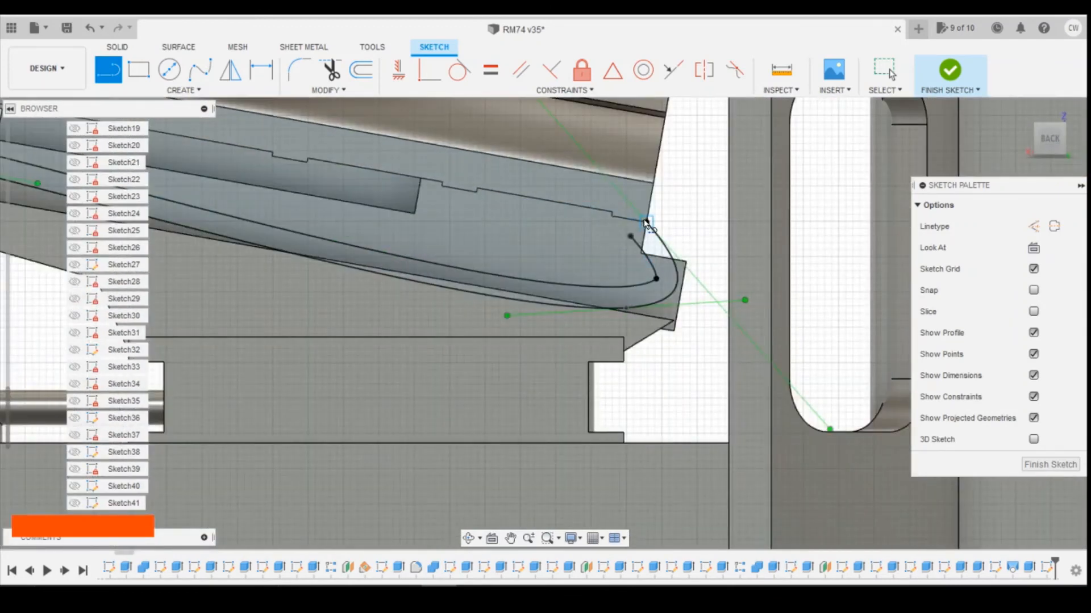
click(645, 222)
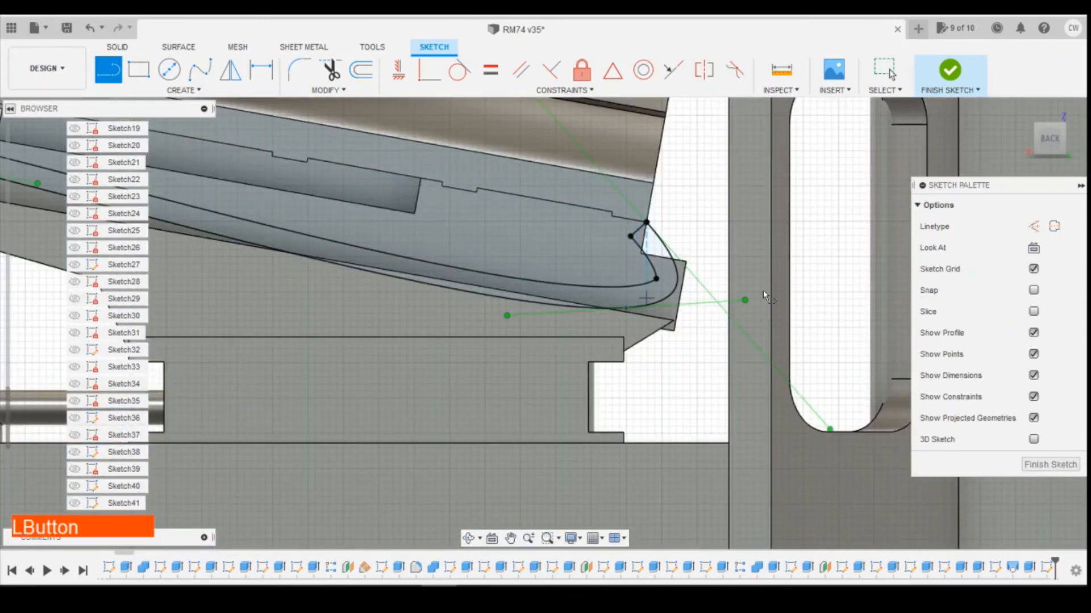
key(Escape)
- Extrude the closed strip profile by -3.30 mm with the Join operation
scroll(762, 290, down, 5)
scroll(419, 298, up, 3)
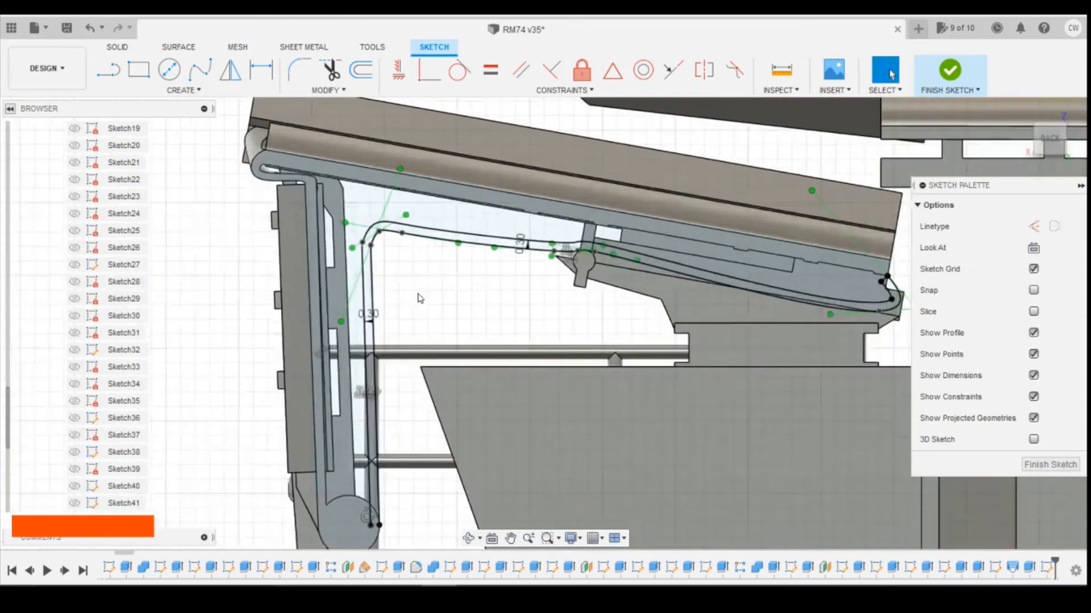
scroll(426, 279, up, 1)
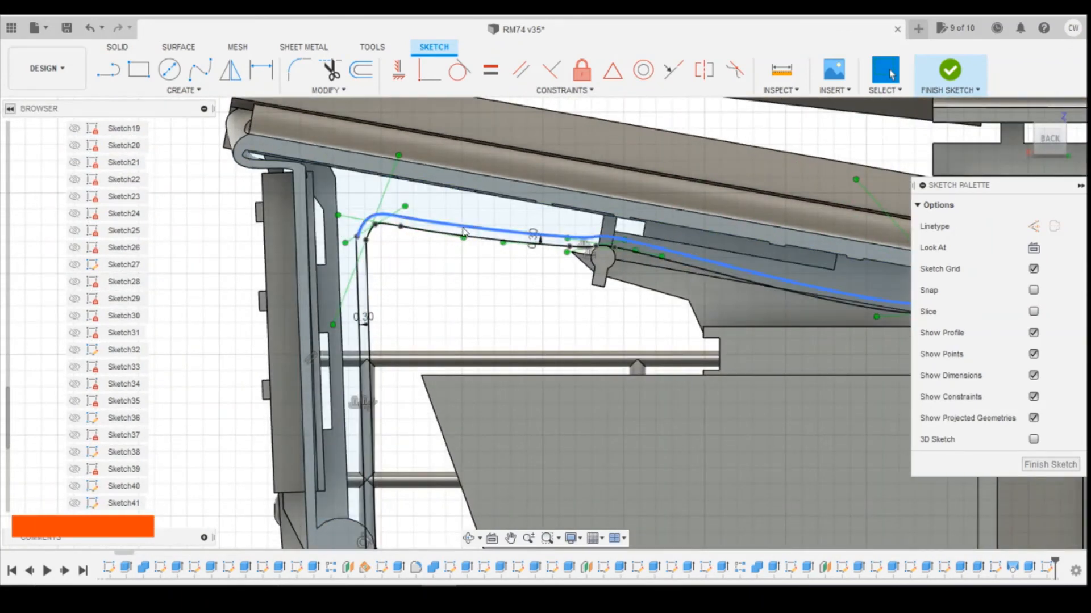
key(Escape)
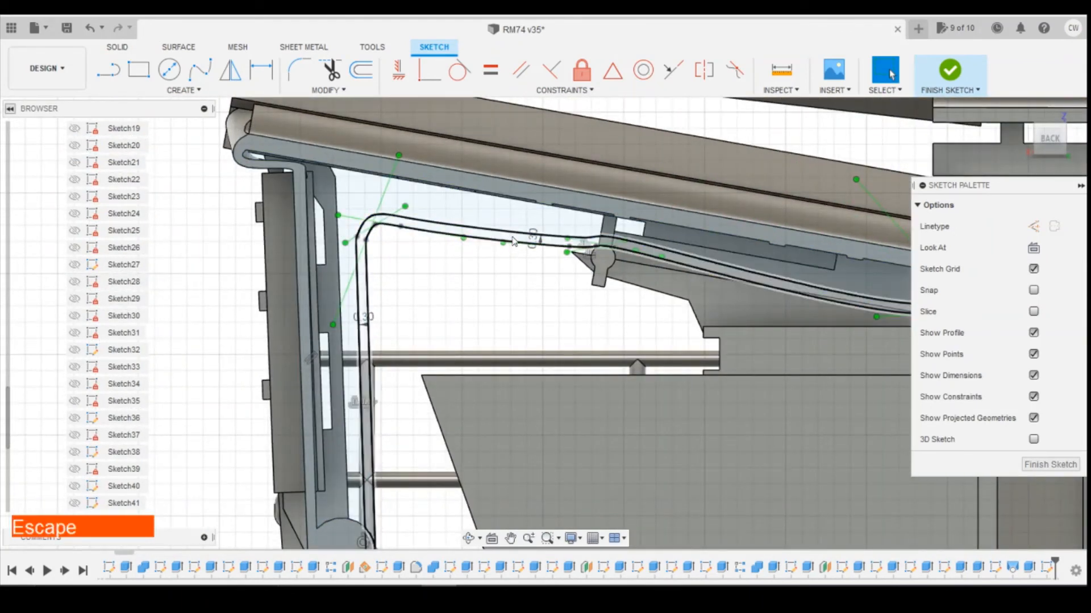
click(513, 241)
right_click(513, 241)
click(499, 299)
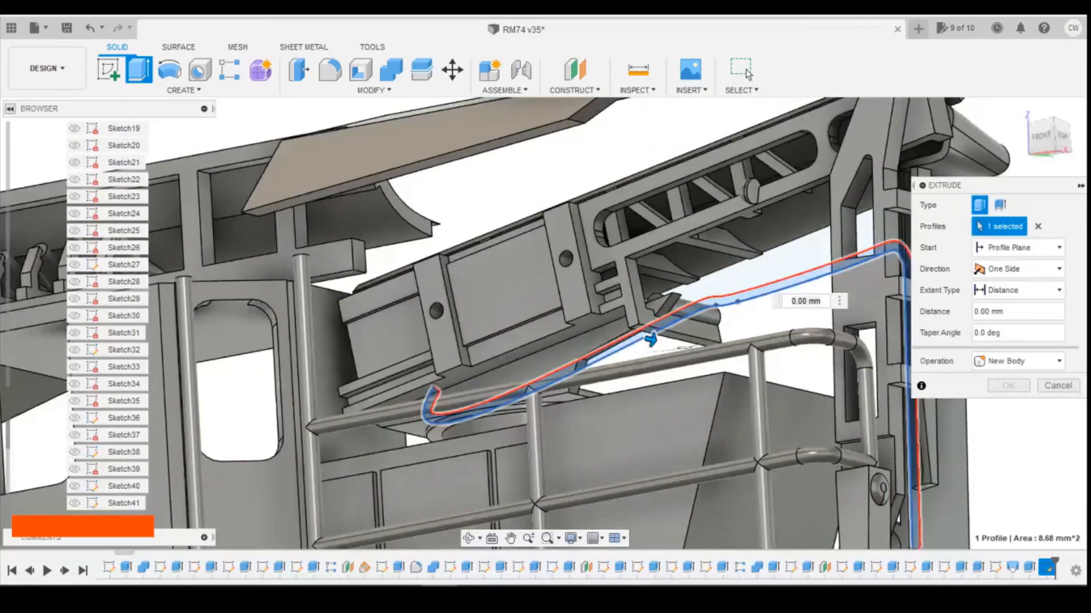
click(908, 537)
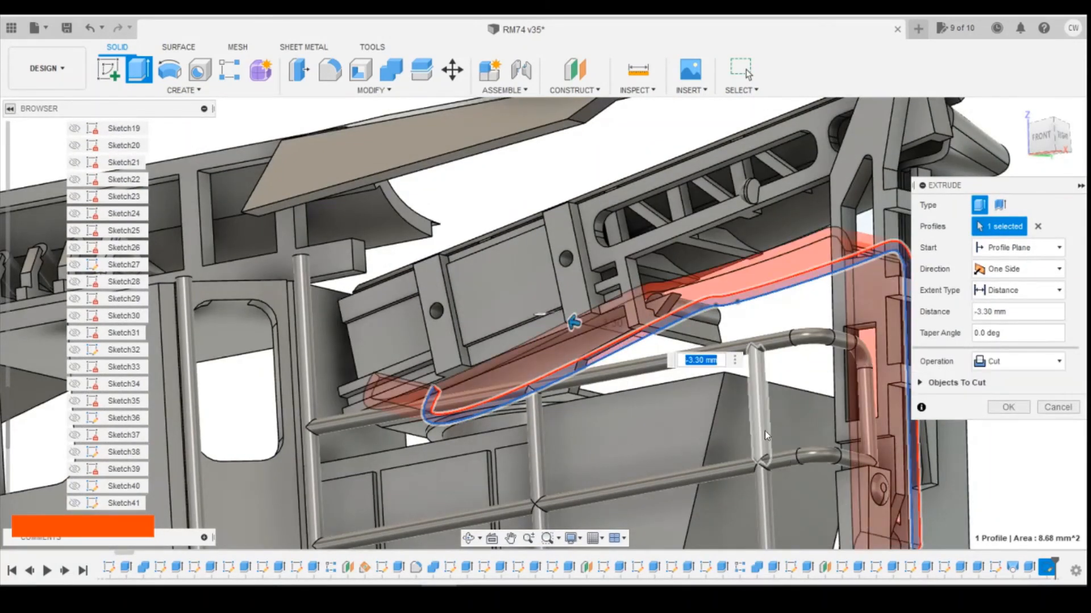
click(1008, 364)
click(1004, 379)
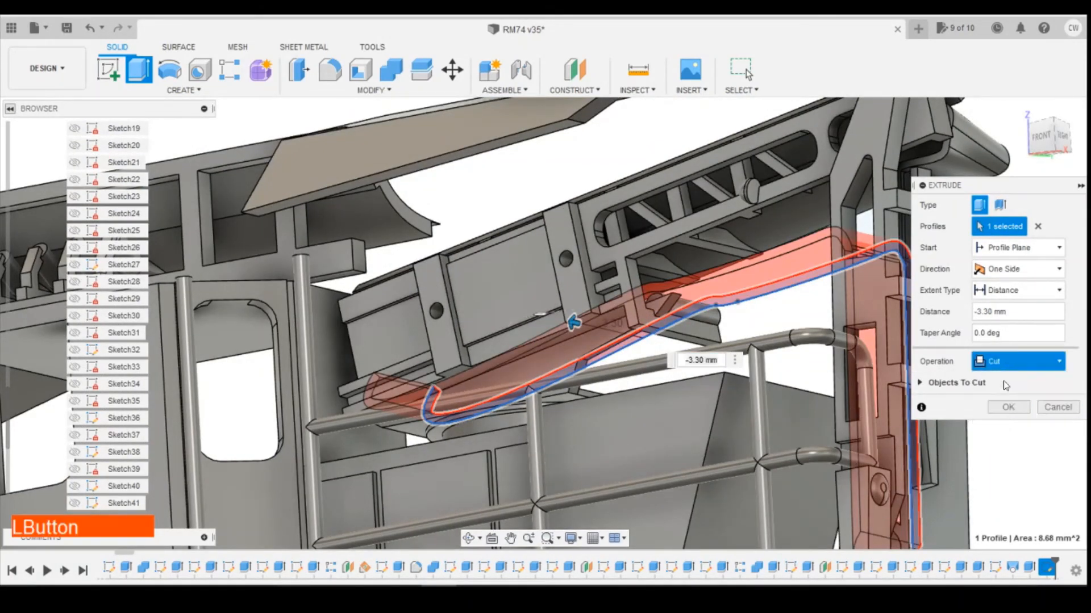
scroll(714, 423, down, 3)
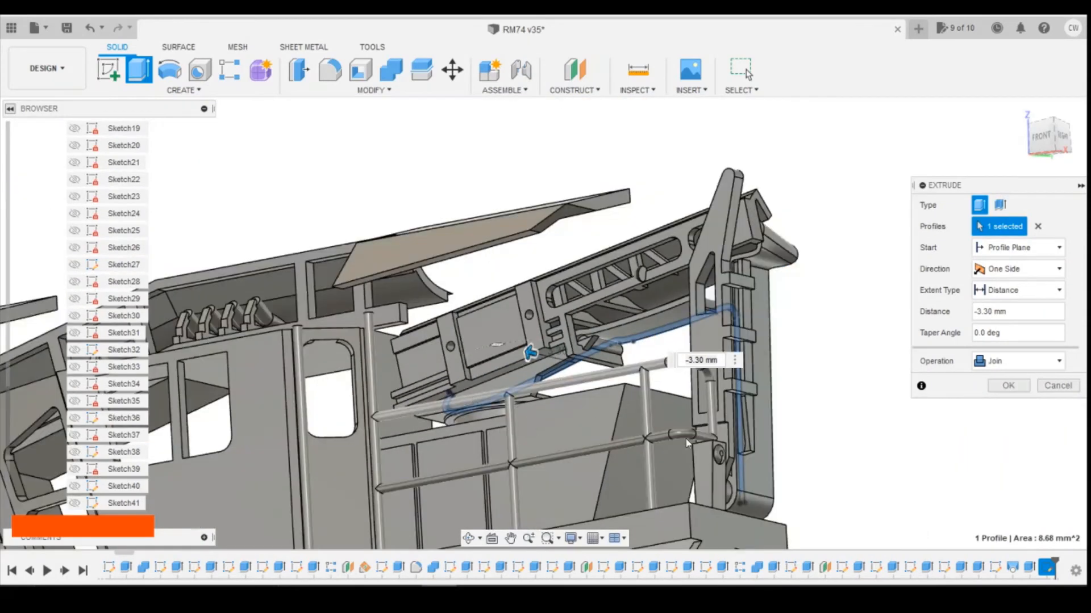
click(1007, 386)
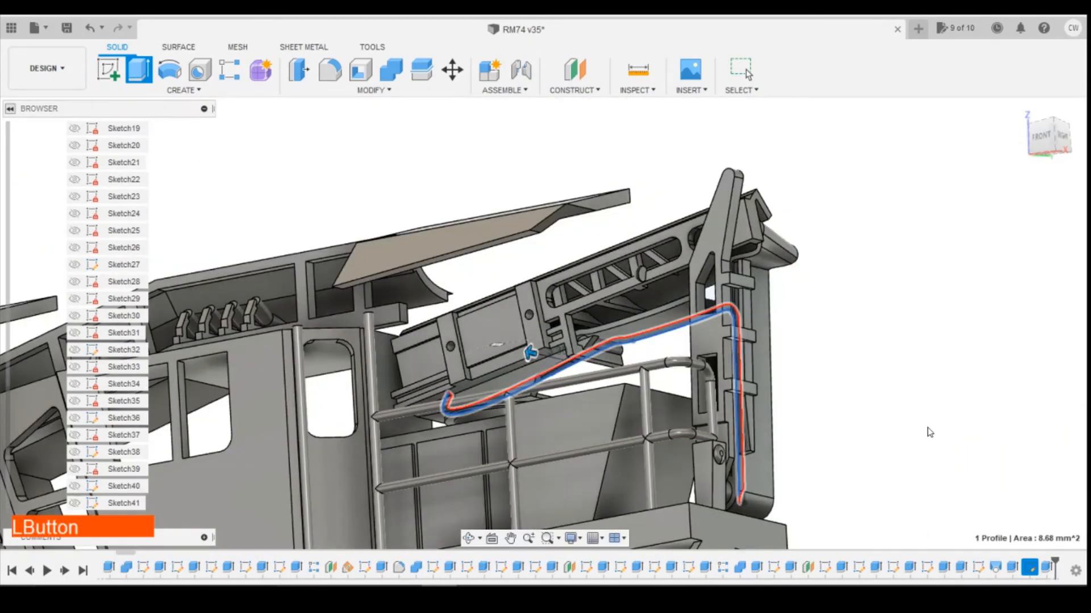
- Compare the modelled strip with the machine's reference photo in Photos
drag(1048, 138, 1045, 134)
shift+middle_drag(545, 323, 589, 533)
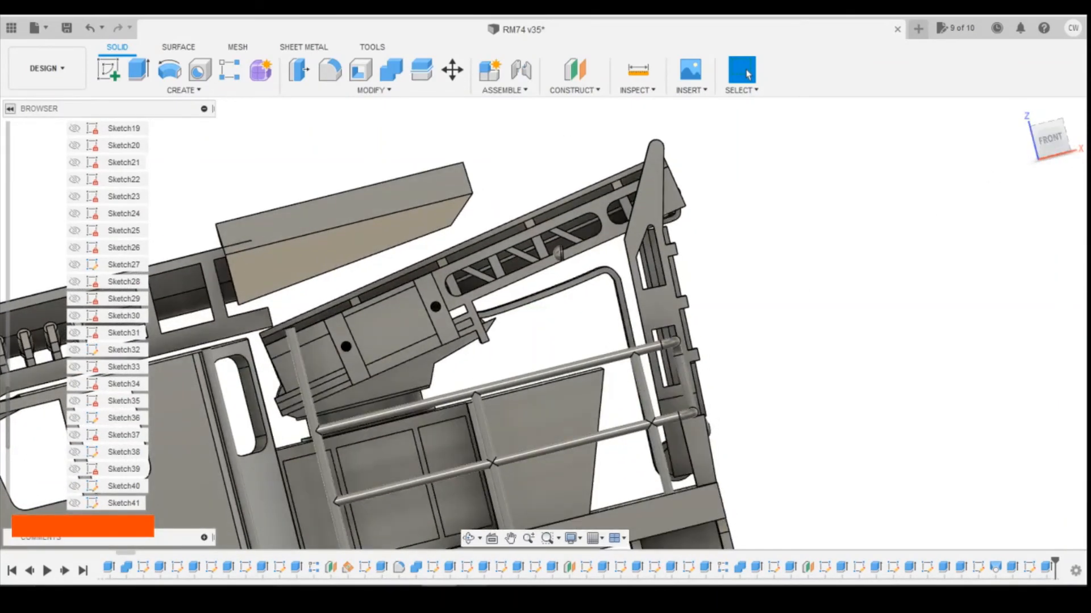
click(483, 568)
click(573, 510)
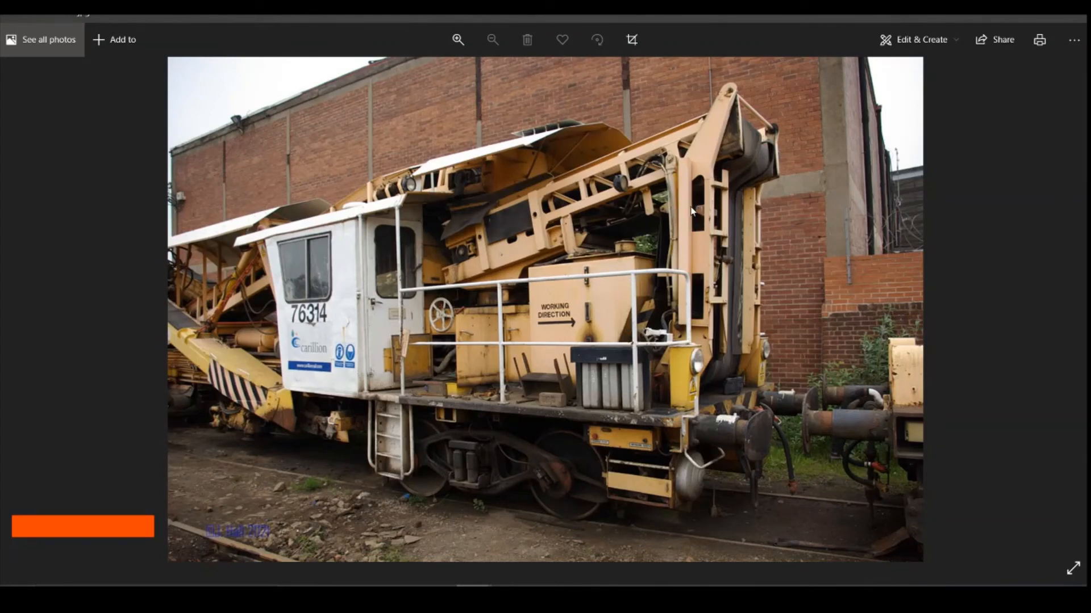
click(474, 587)
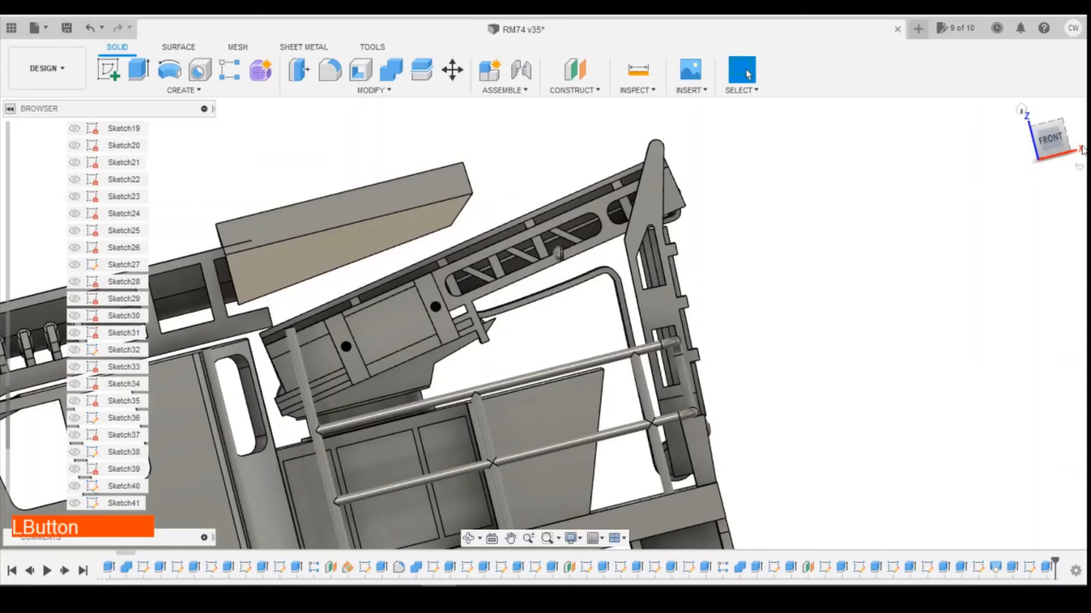
- Start a sketch on the upright's front face and check the upright's details in the reference photo
click(1048, 145)
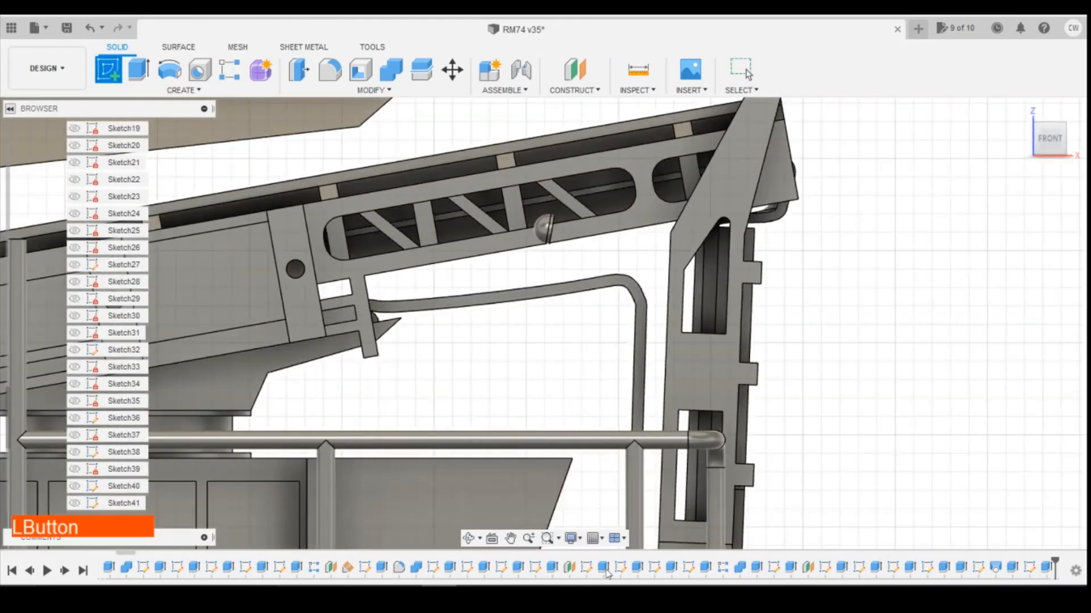
click(678, 295)
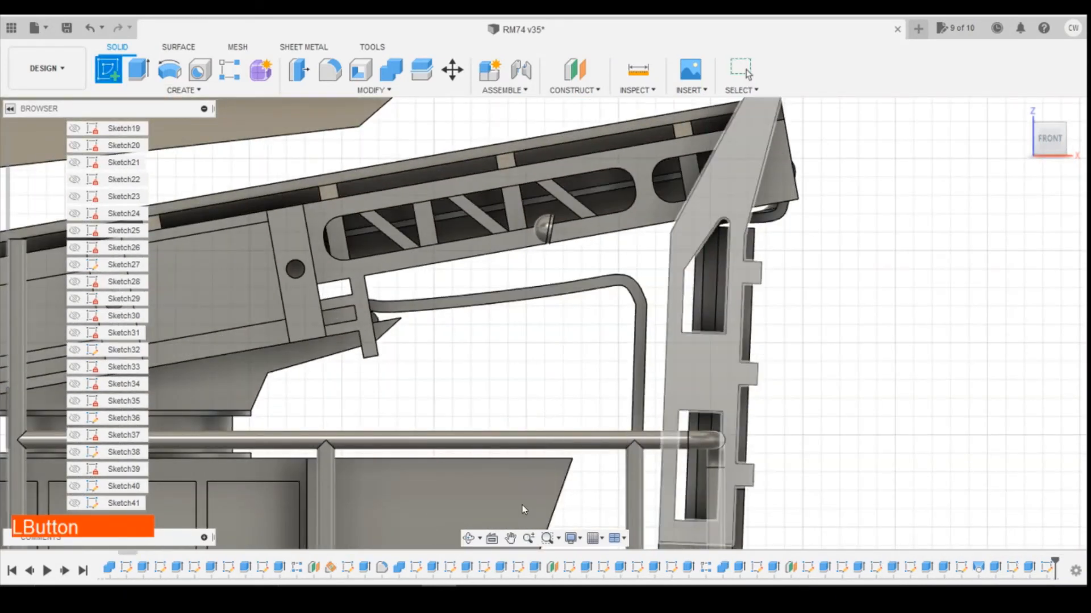
click(472, 594)
click(533, 531)
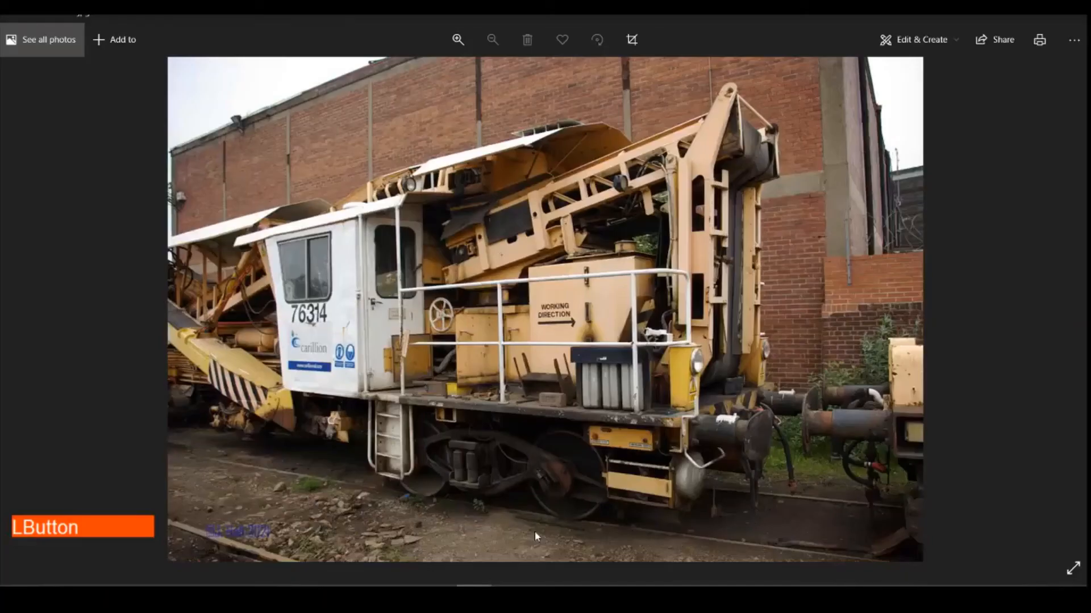
click(471, 593)
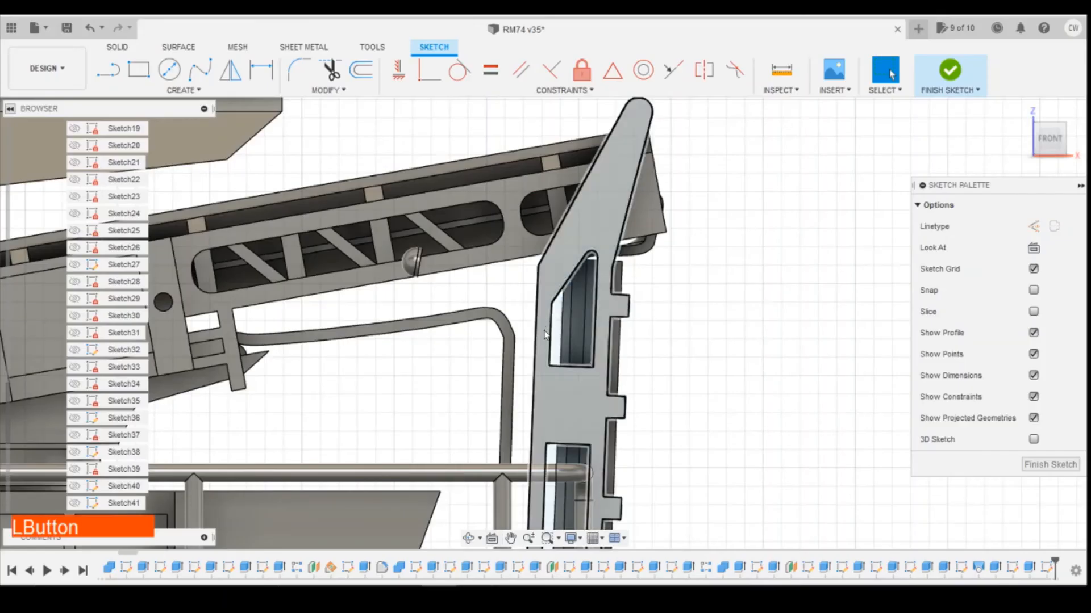
- Sketch a three-line tapered bracket outline projecting from the upright's inner edge toward the return strip, with a lower side about 1.49 mm long
key(l)
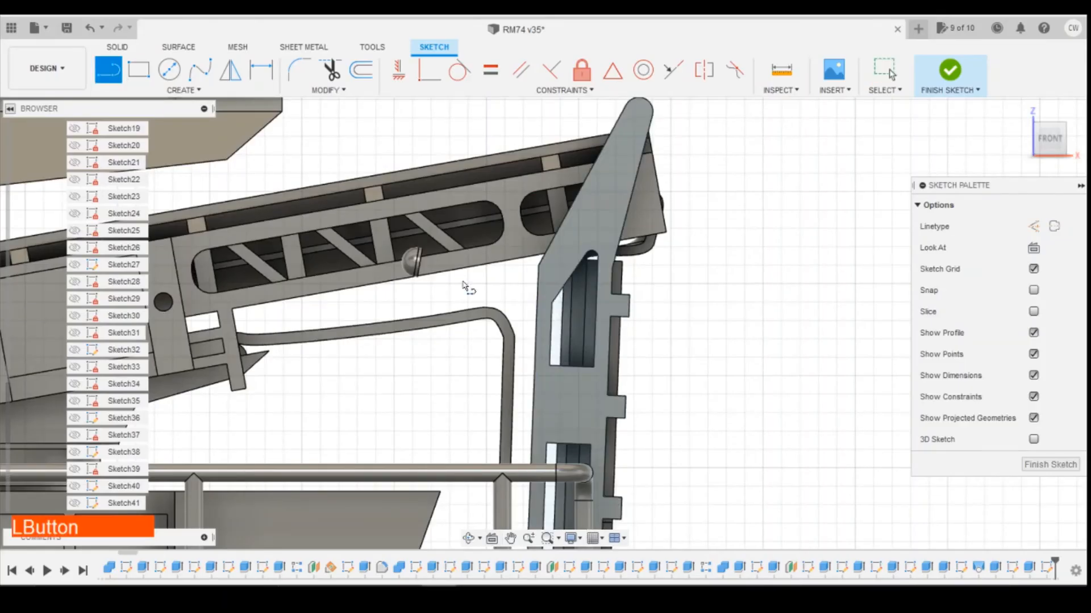
click(534, 365)
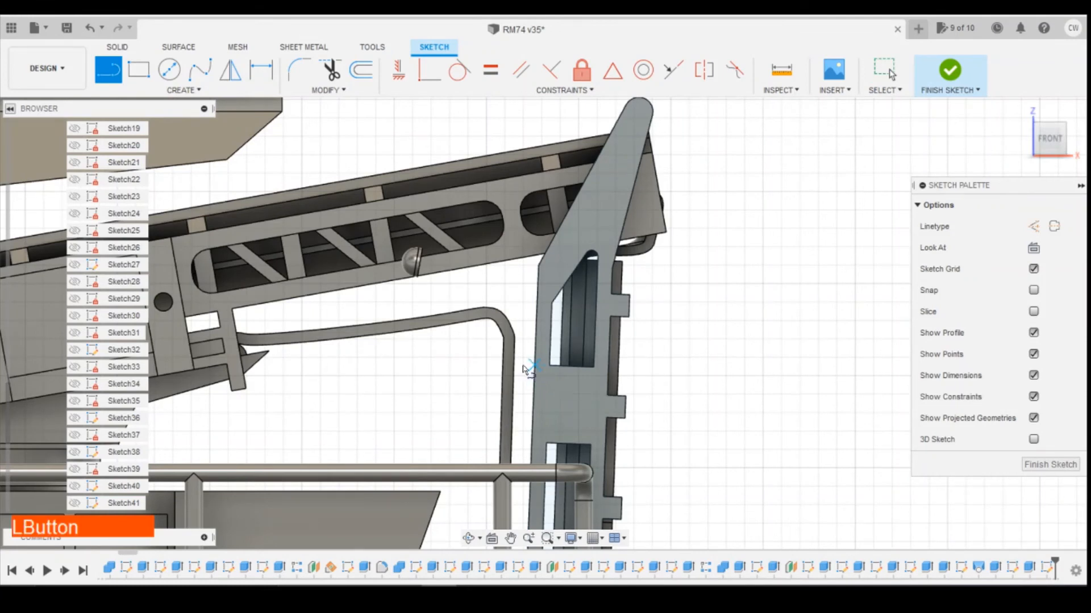
click(484, 343)
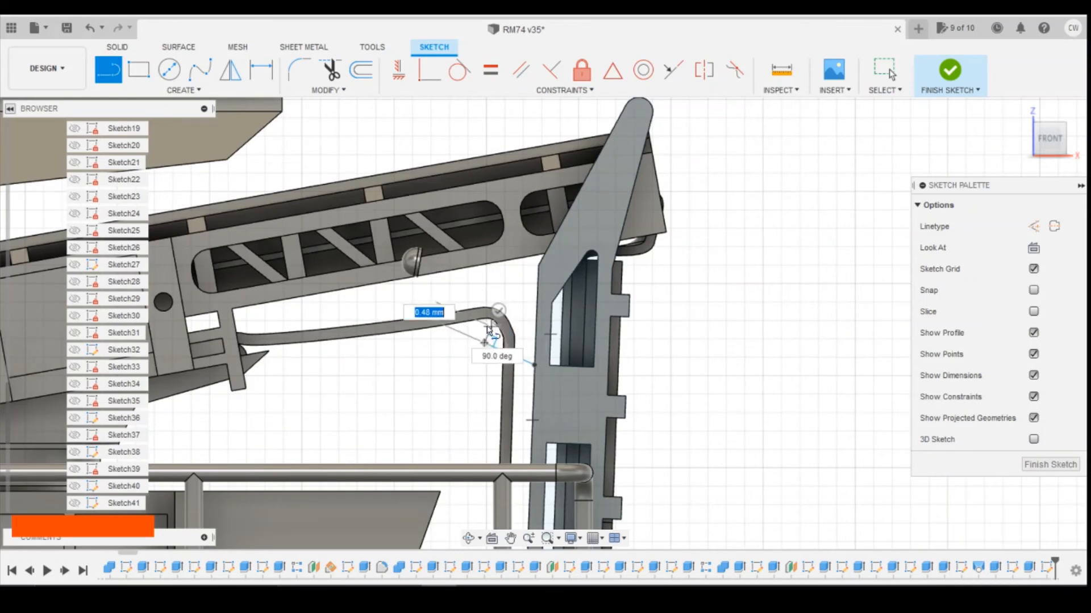
scroll(486, 328, up, 3)
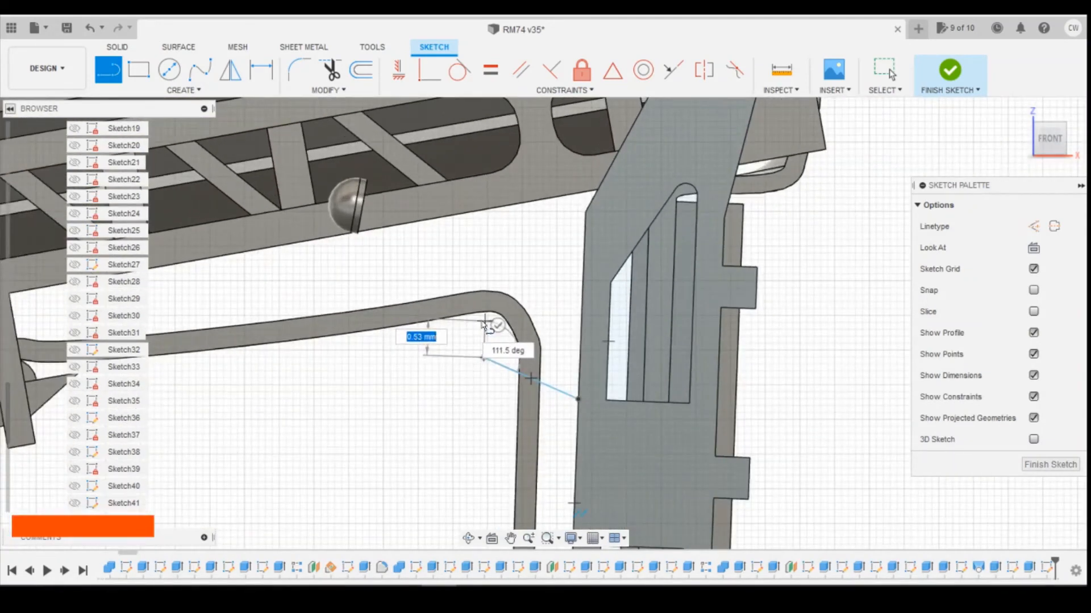
click(484, 321)
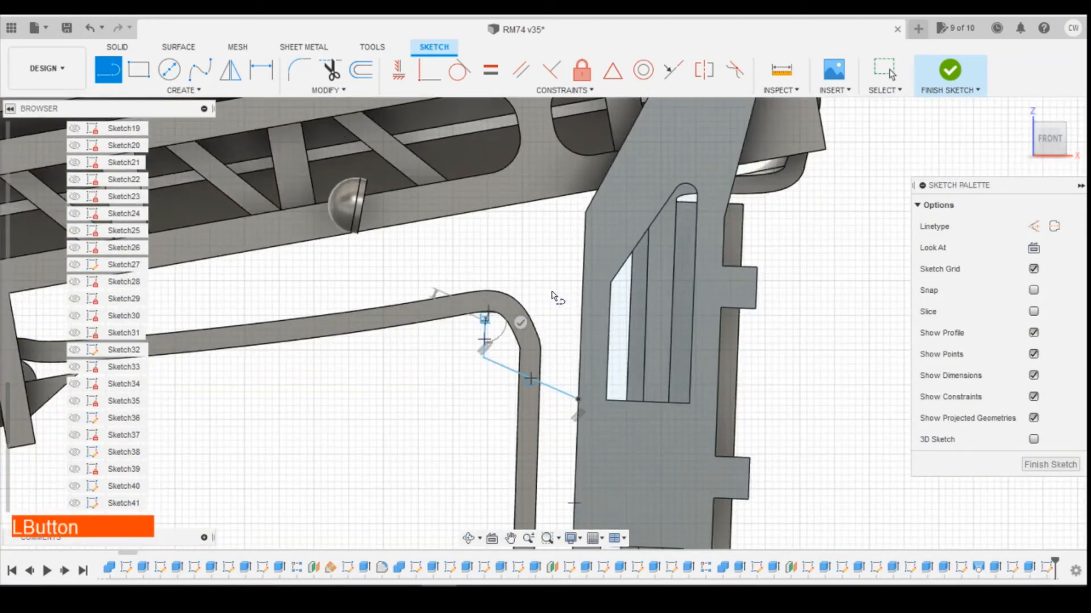
click(584, 276)
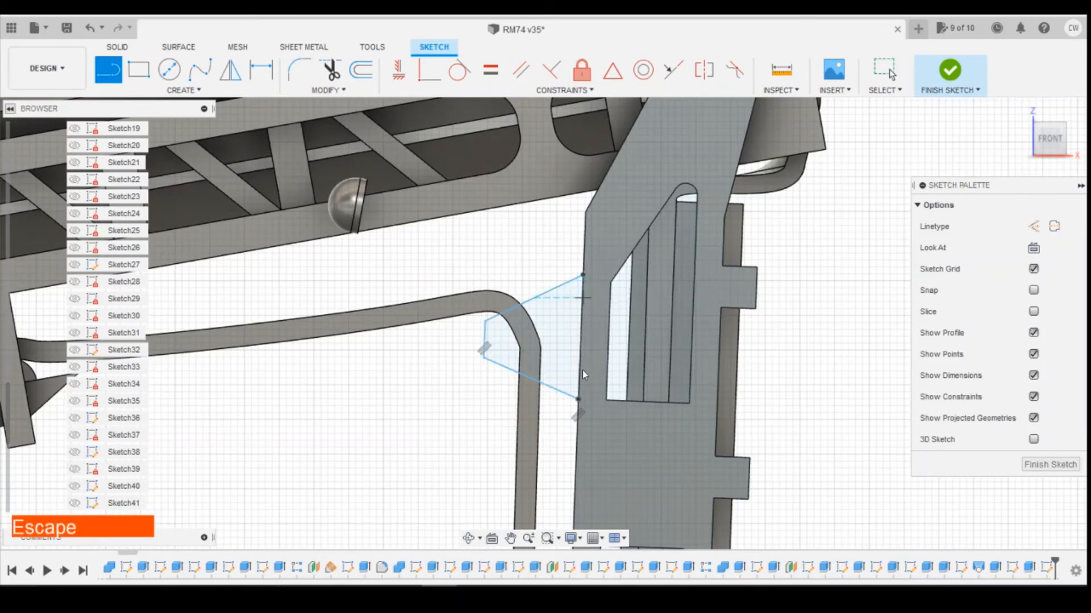
- Dimension the bracket's lower and upper sloping lines at 70° to the upright's inner edge
key(d)
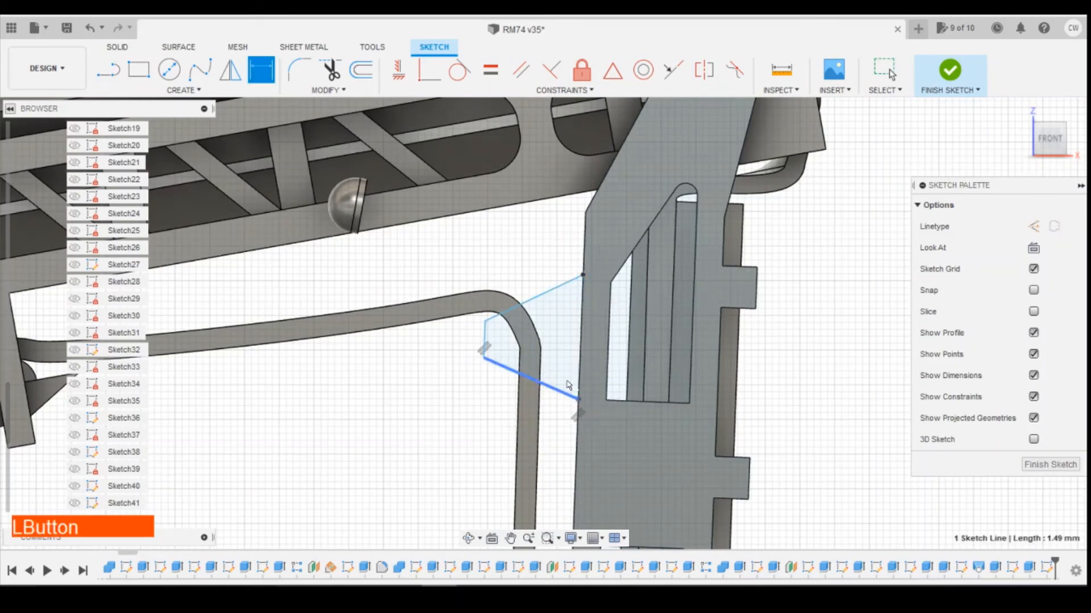
click(578, 372)
click(559, 376)
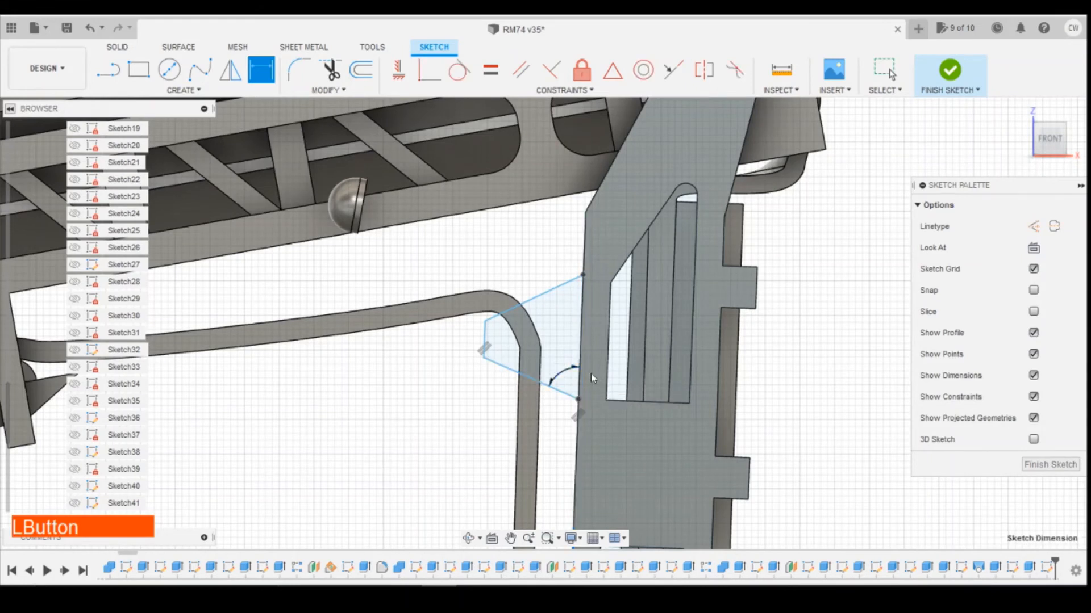
text(70)
key(KP_Enter)
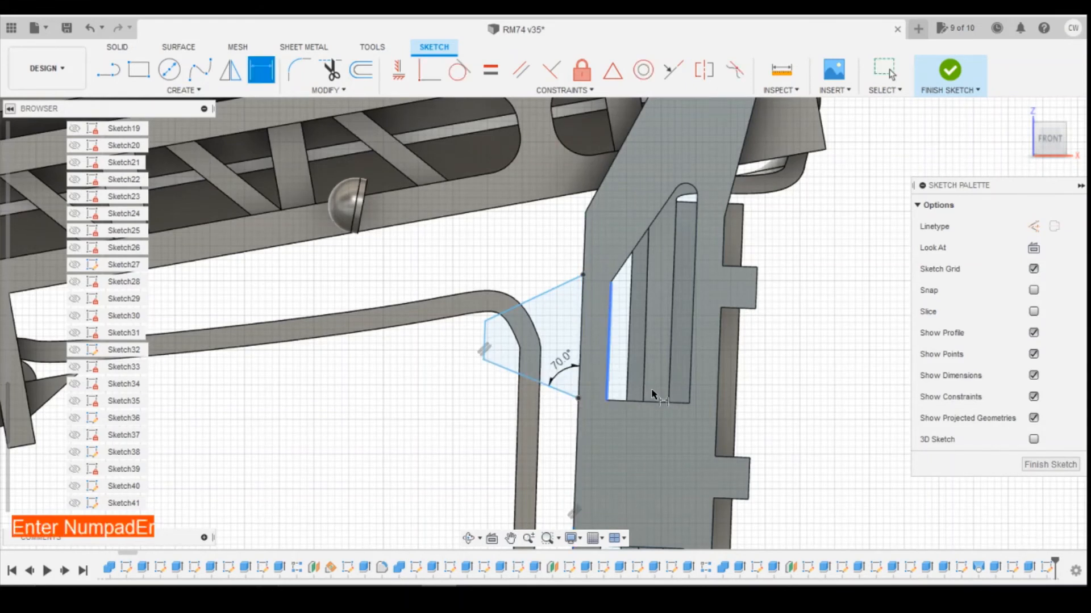
click(585, 318)
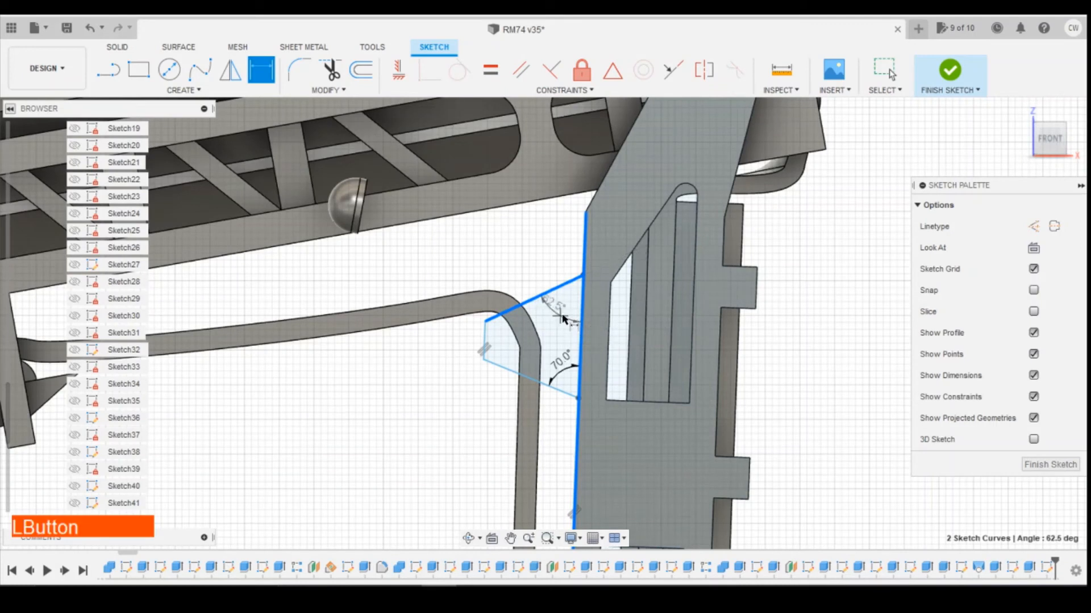
click(562, 319)
text(70)
key(KP_Enter)
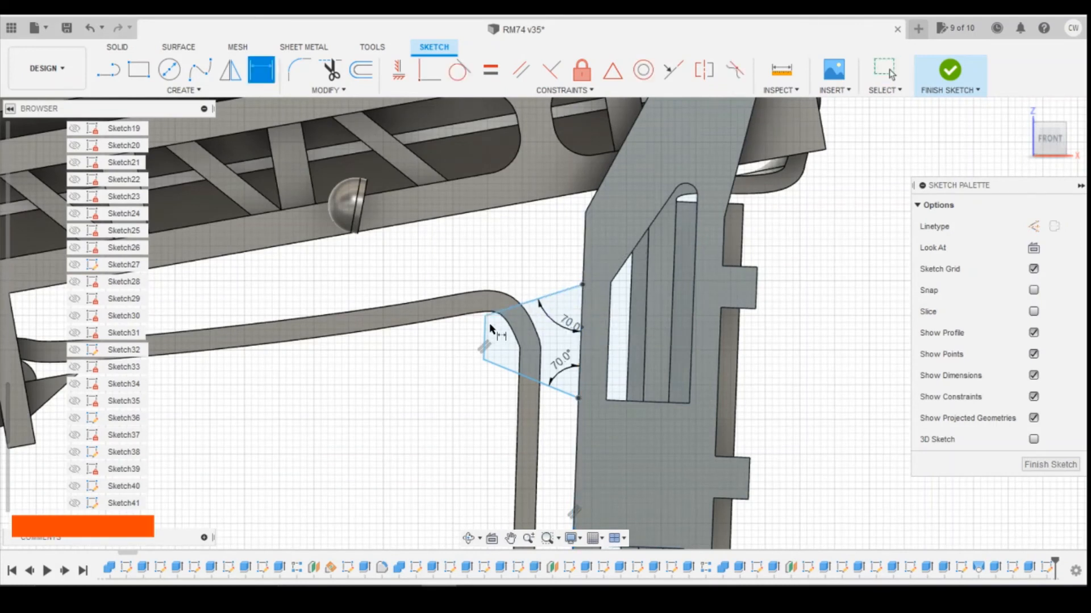
- Set the bracket's lower sloping line to 1.5 mm and place its upper corner 1.05 mm below the upright's bend point
click(519, 374)
click(500, 386)
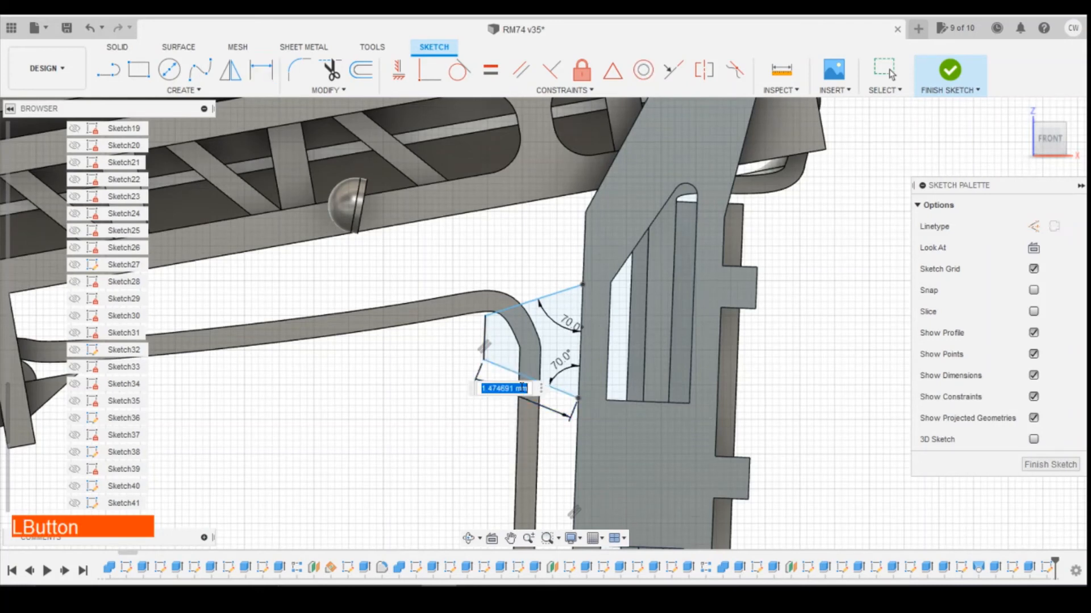
text(1.5)
key(KP_Enter)
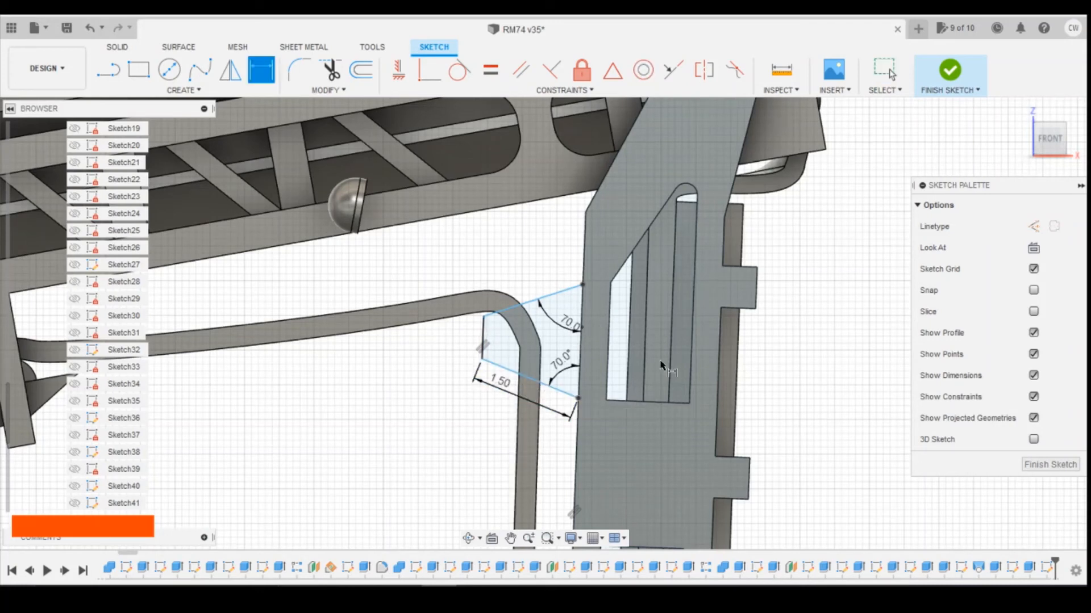
click(583, 284)
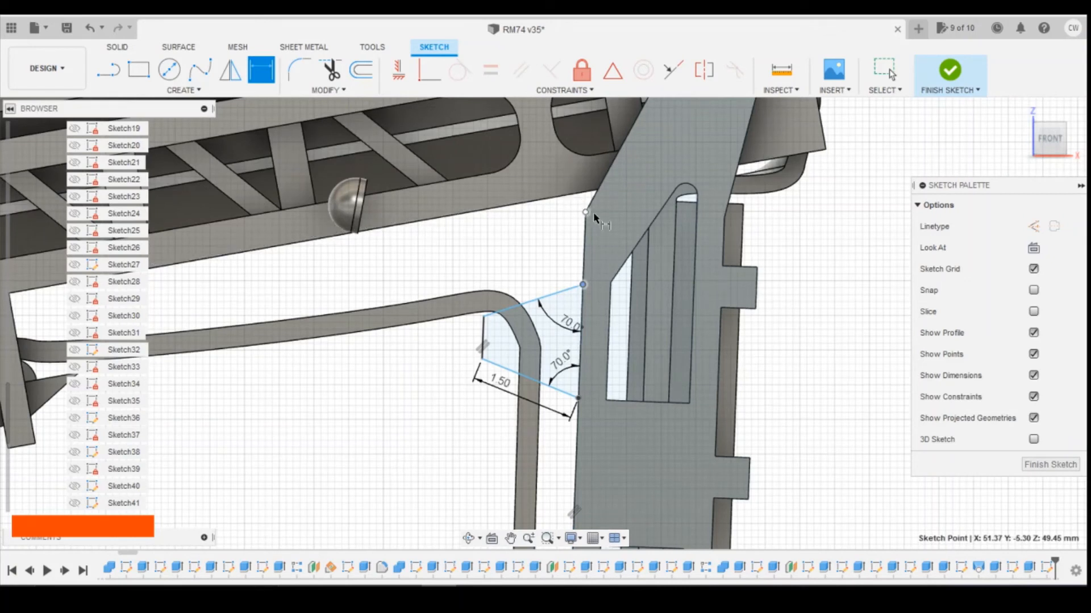
click(586, 212)
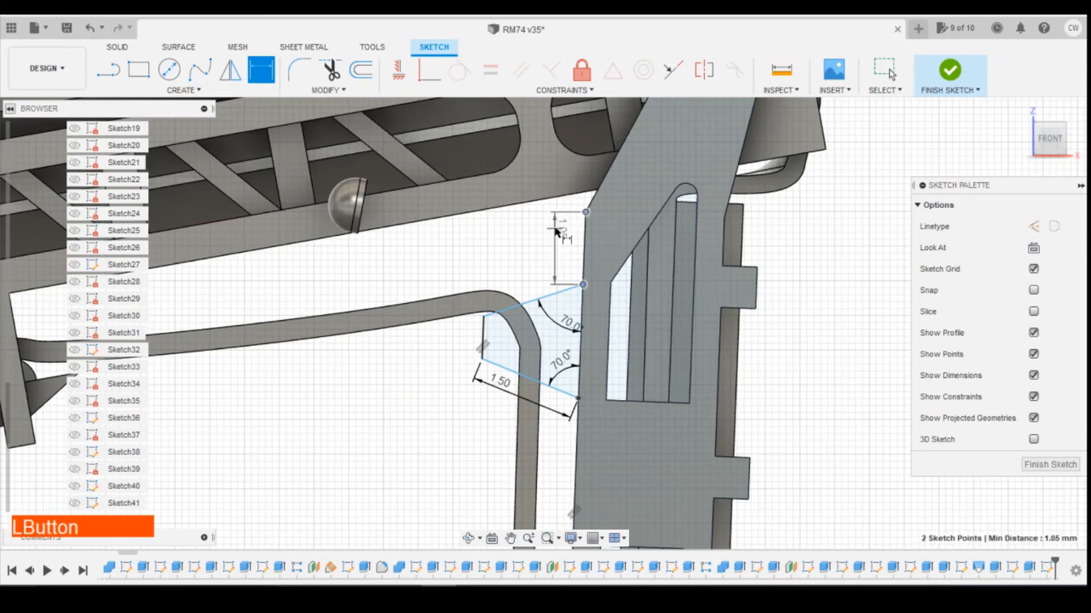
click(622, 258)
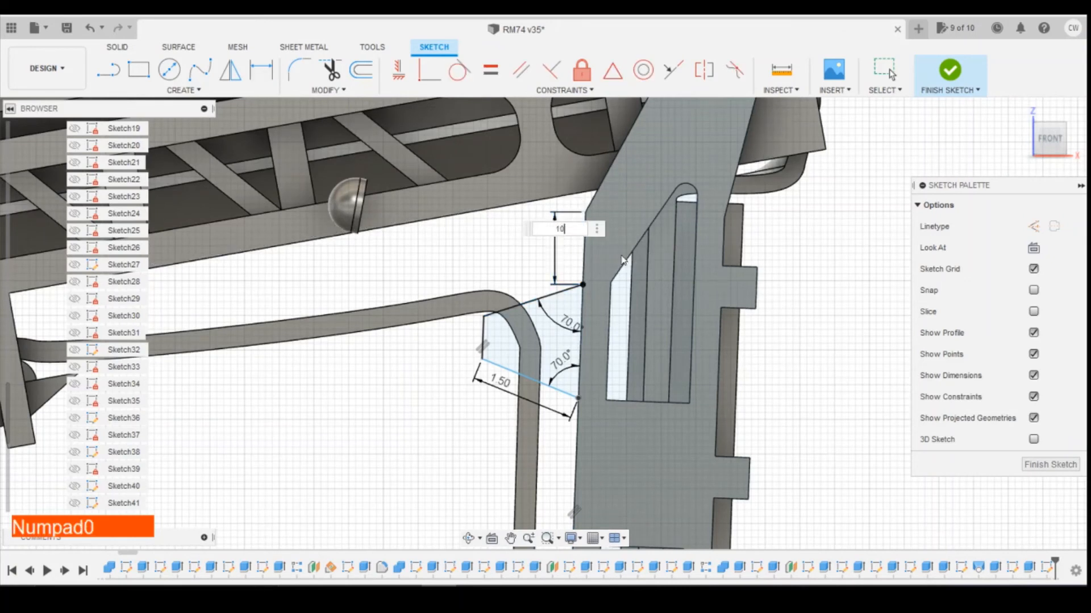
text(1.05)
key(Return)
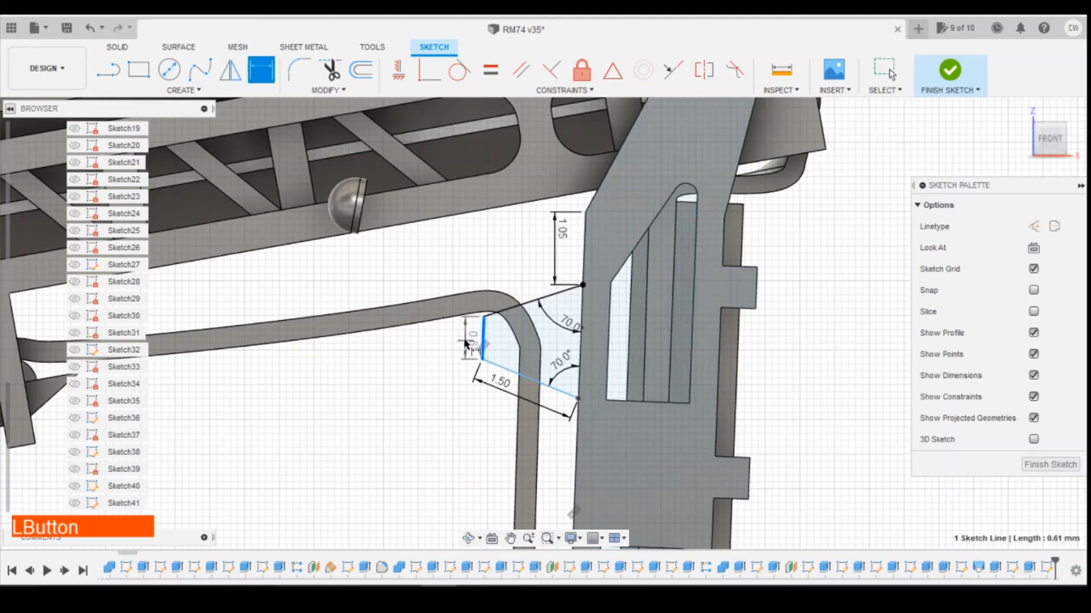
- Set the bracket's short end line to 0.6 mm
click(583, 406)
text(0.6)
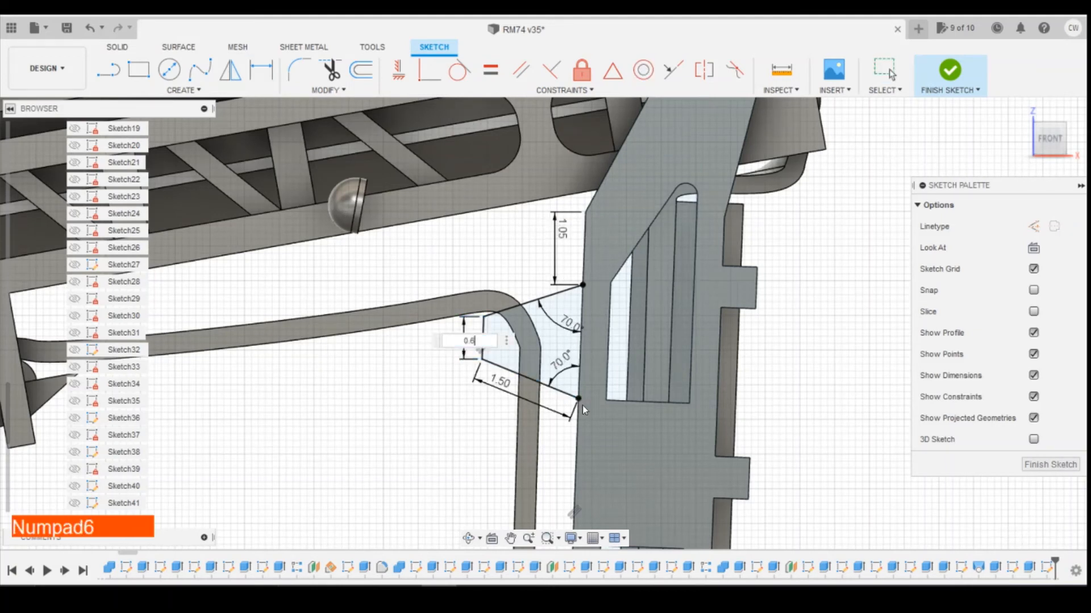
key(Return)
key(Escape)
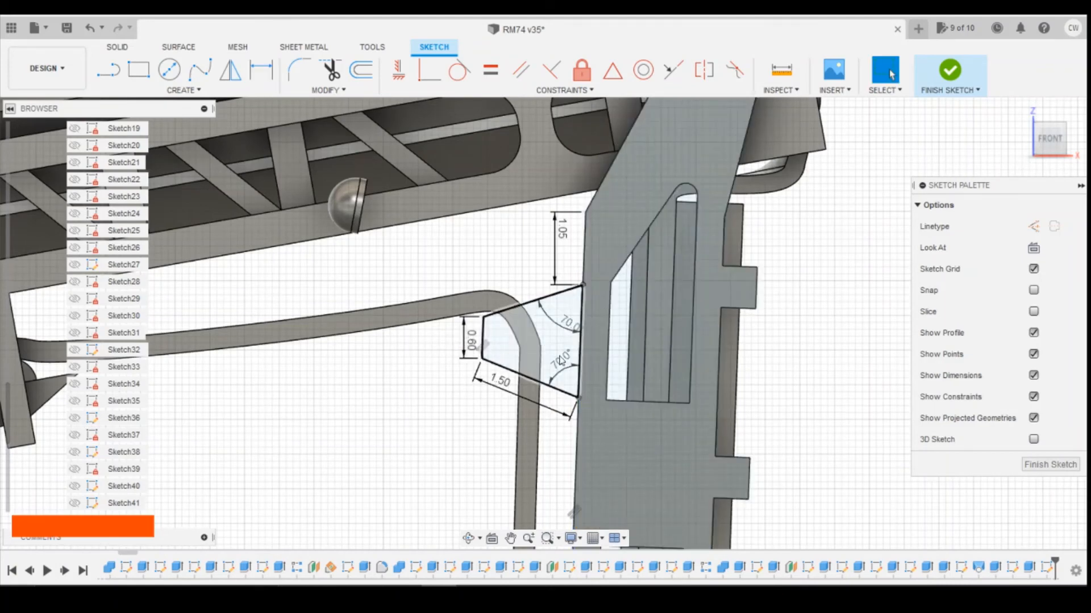
- Extrude the bracket profile by -0.80 mm with the Join operation, and collapse the Fuel Tank component's Sketches folder
right_click(560, 360)
click(528, 409)
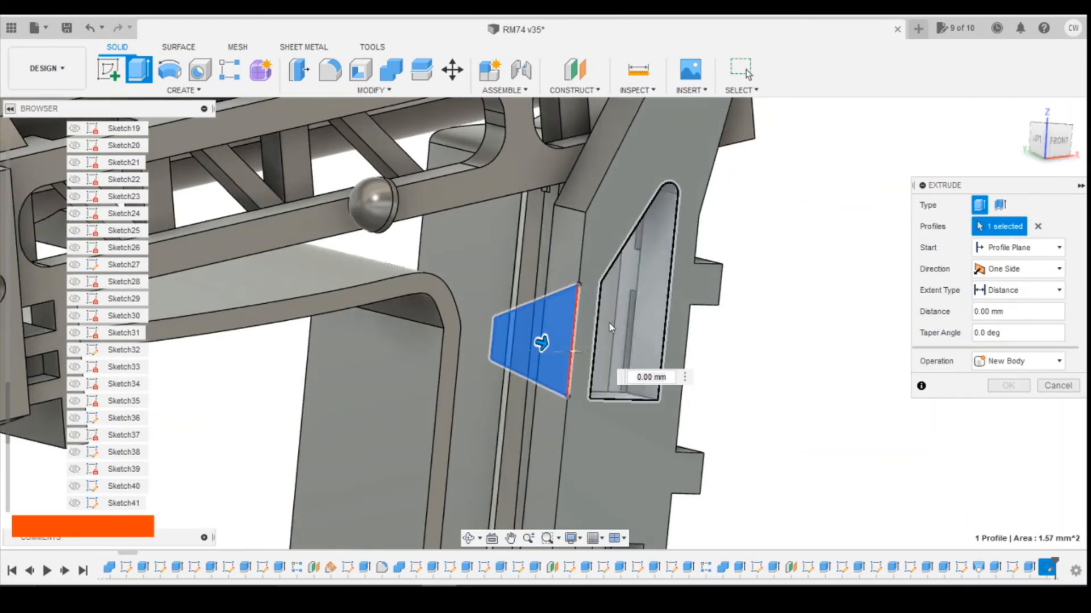
drag(542, 343, 511, 342)
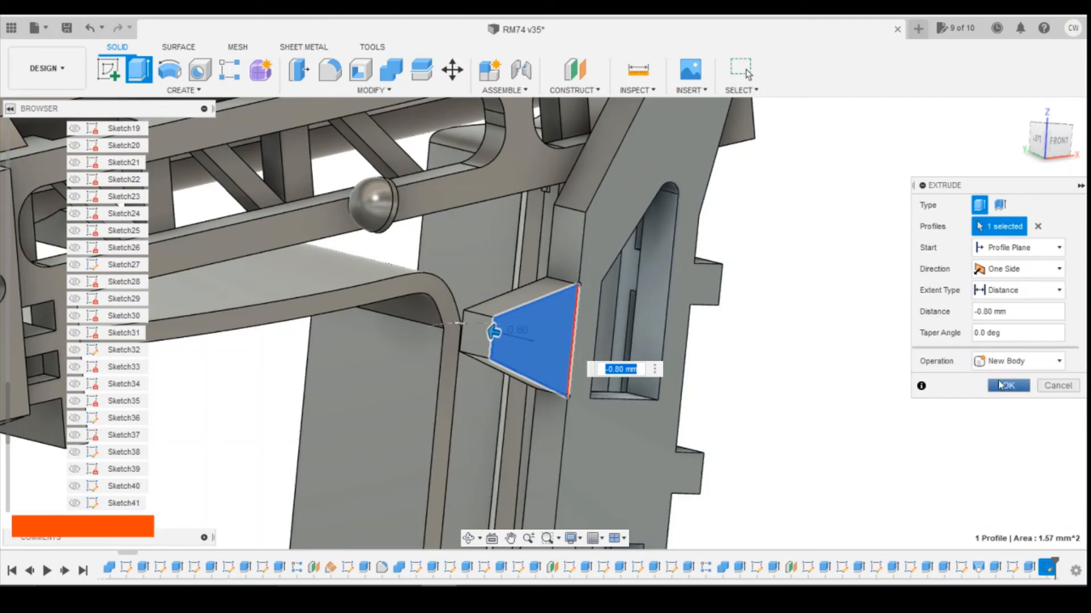
click(1016, 361)
click(1002, 380)
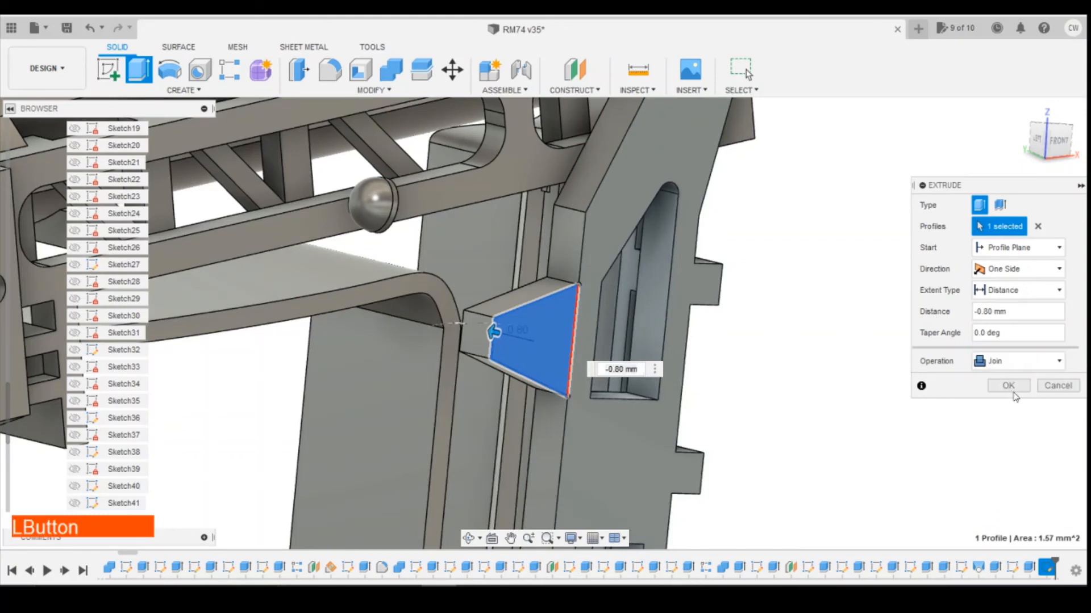
scroll(103, 239, up, 8)
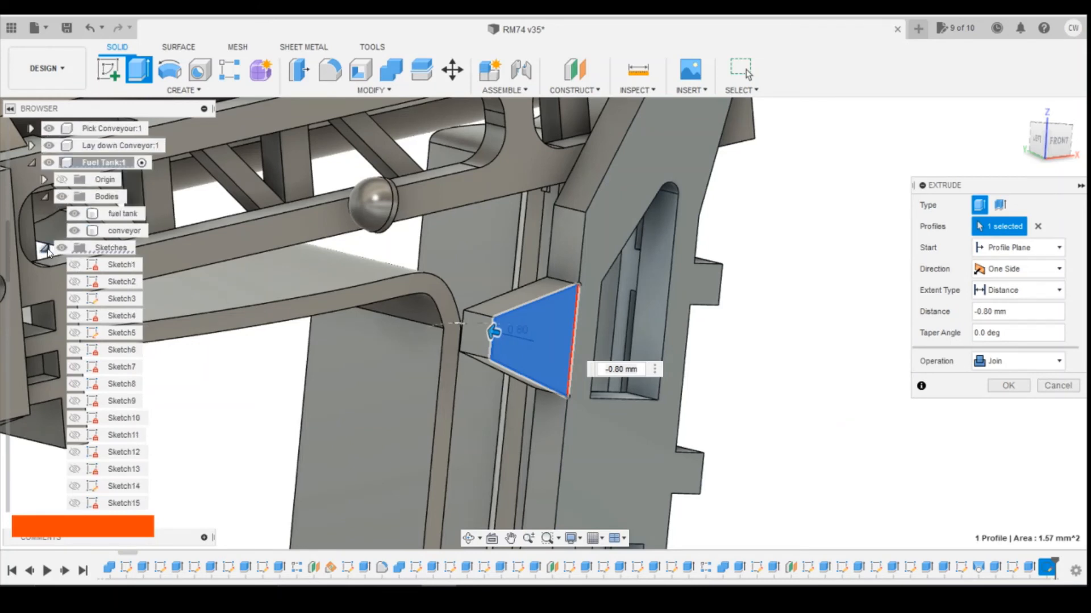
click(45, 249)
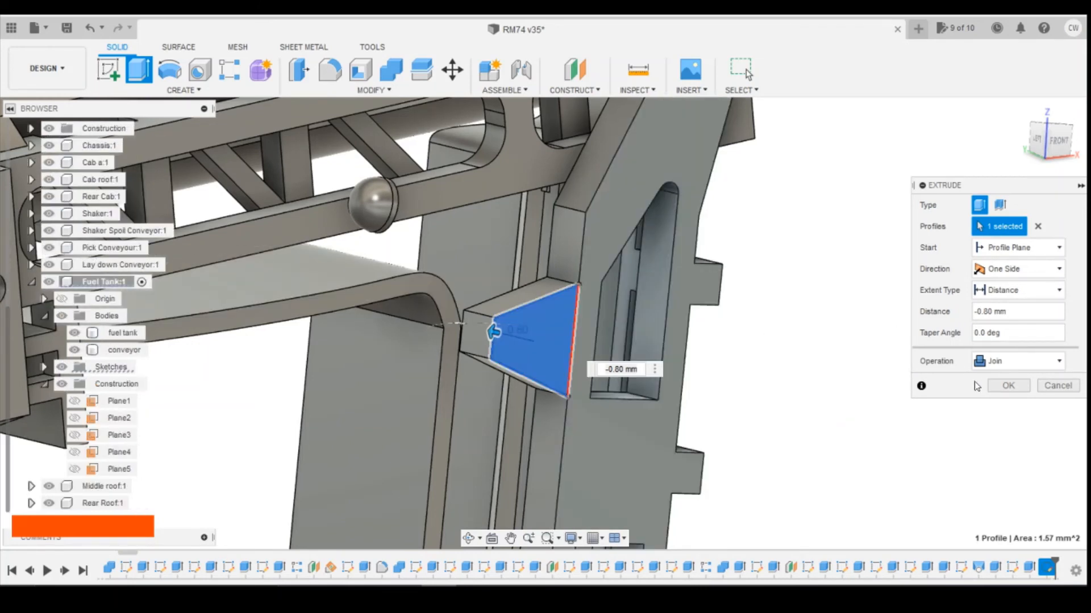
click(1007, 387)
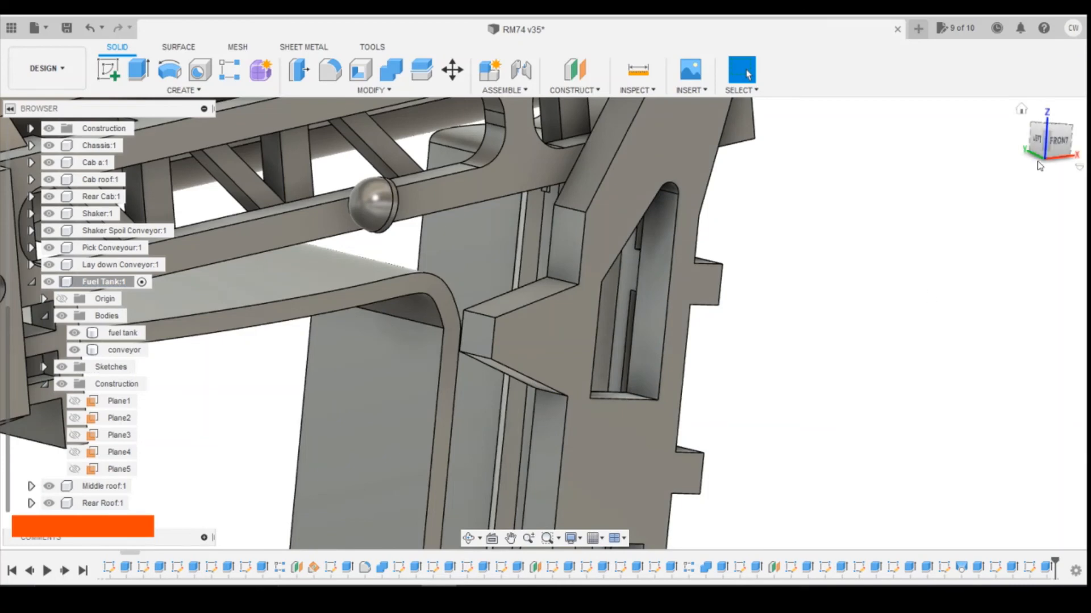
- Start a sketch on the bracket's back face and draw a circle of 1 mm diameter near the bracket's narrow end
drag(1041, 137, 1084, 140)
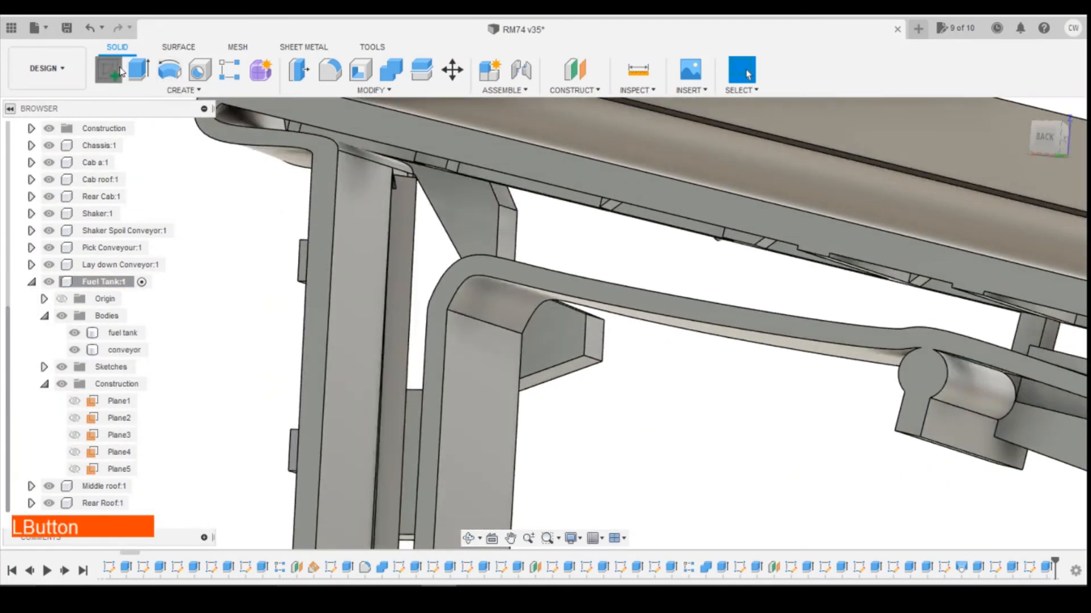
click(120, 69)
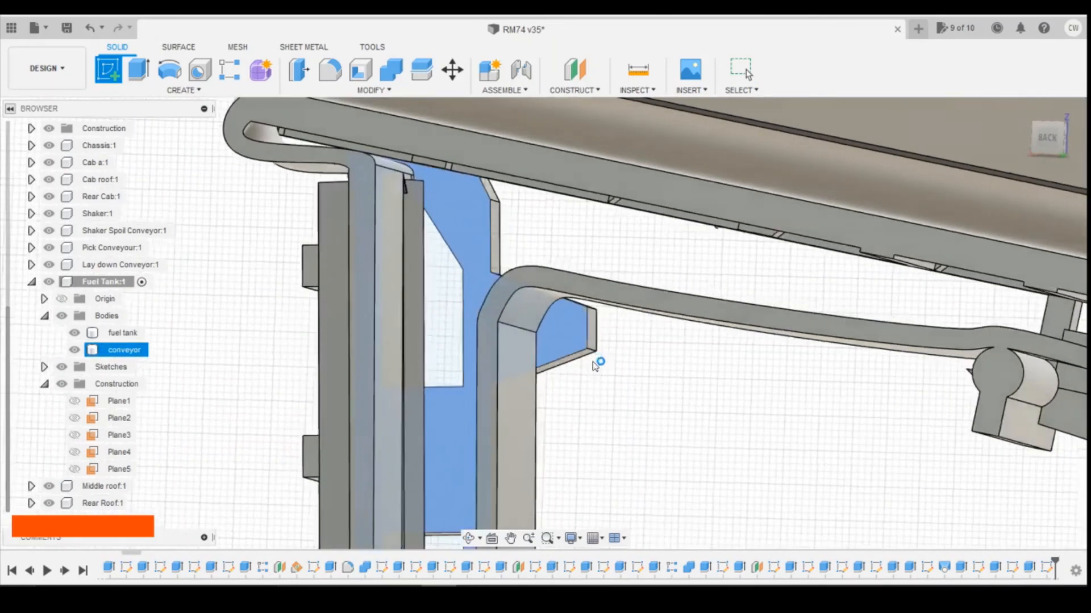
click(595, 366)
key(c)
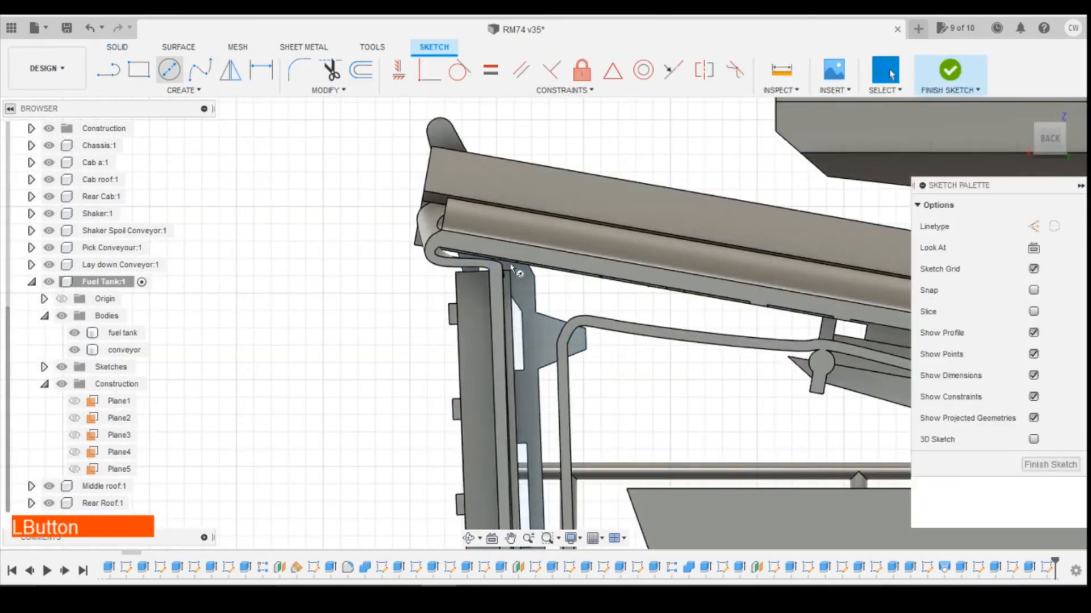
scroll(574, 335, up, 5)
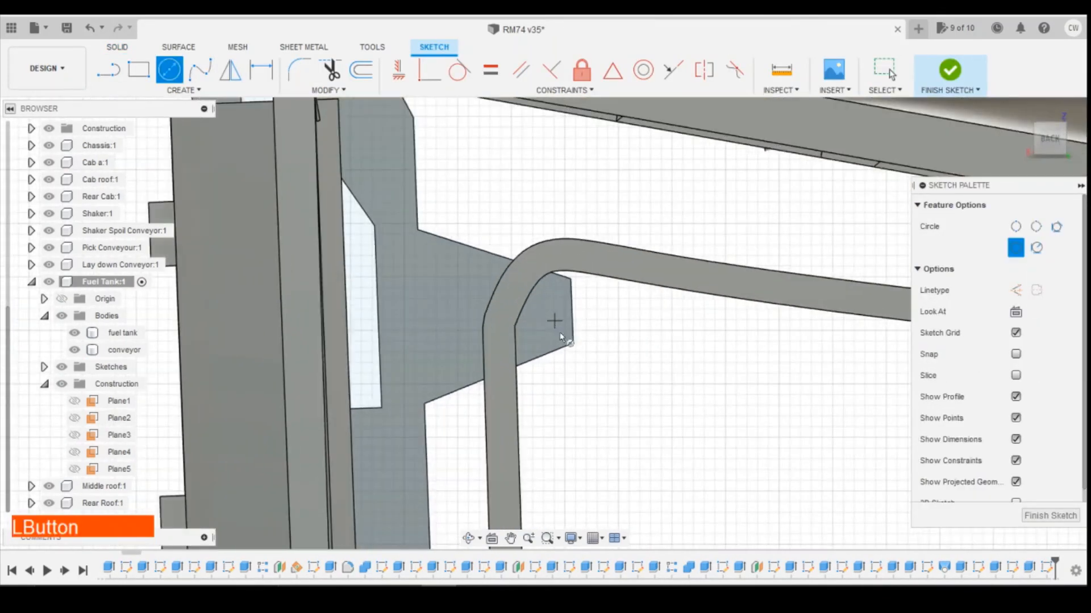
click(555, 322)
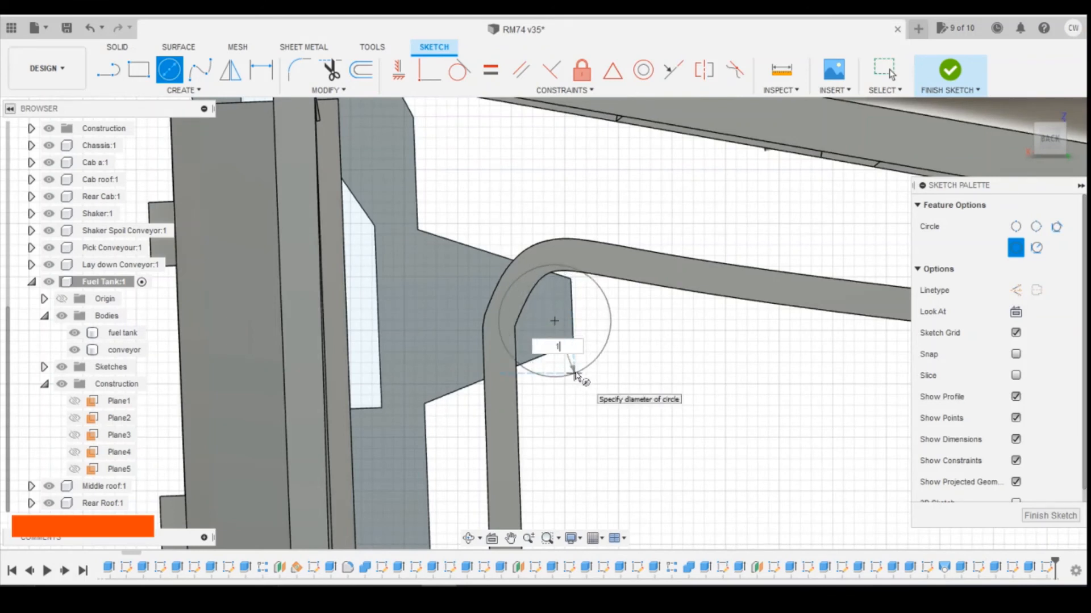
text(1)
key(Return)
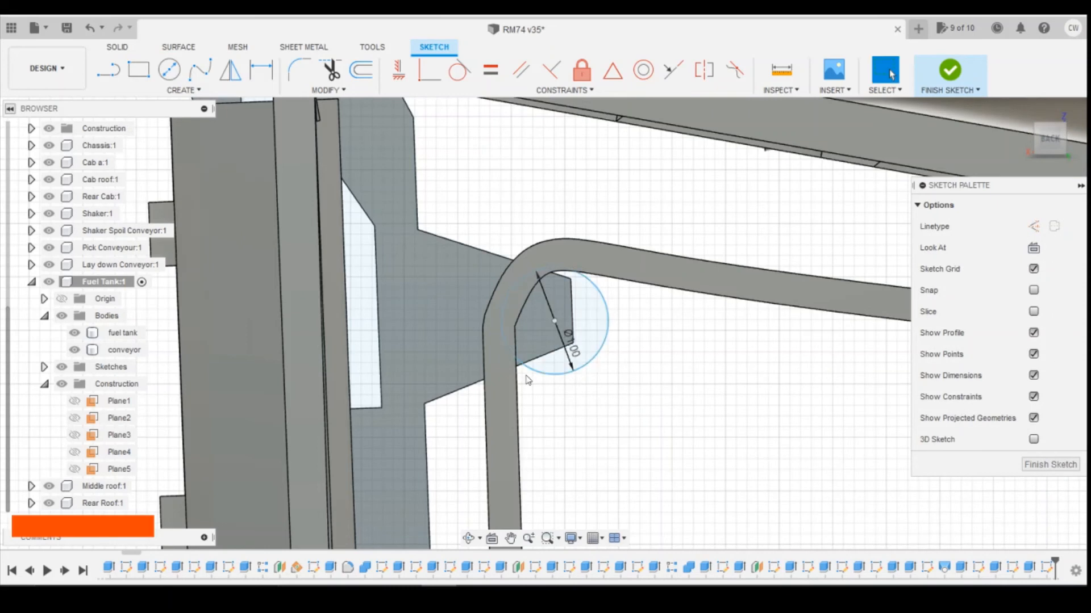
- Dimension the circle's centre 0.20 mm horizontally from the lower corner of the bracket's narrow end
scroll(562, 341, up, 3)
key(d)
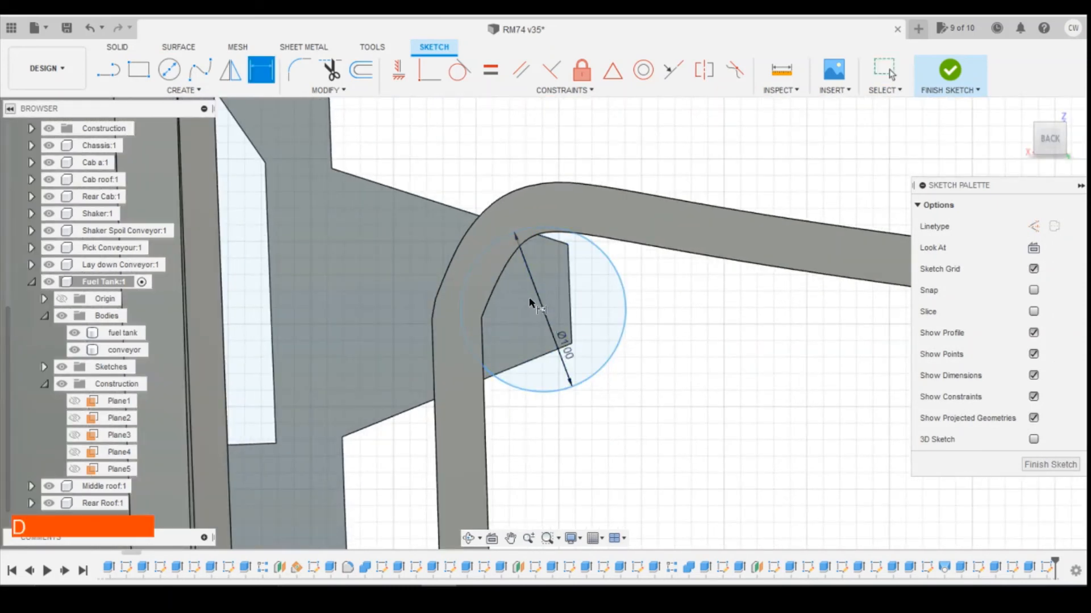
click(542, 310)
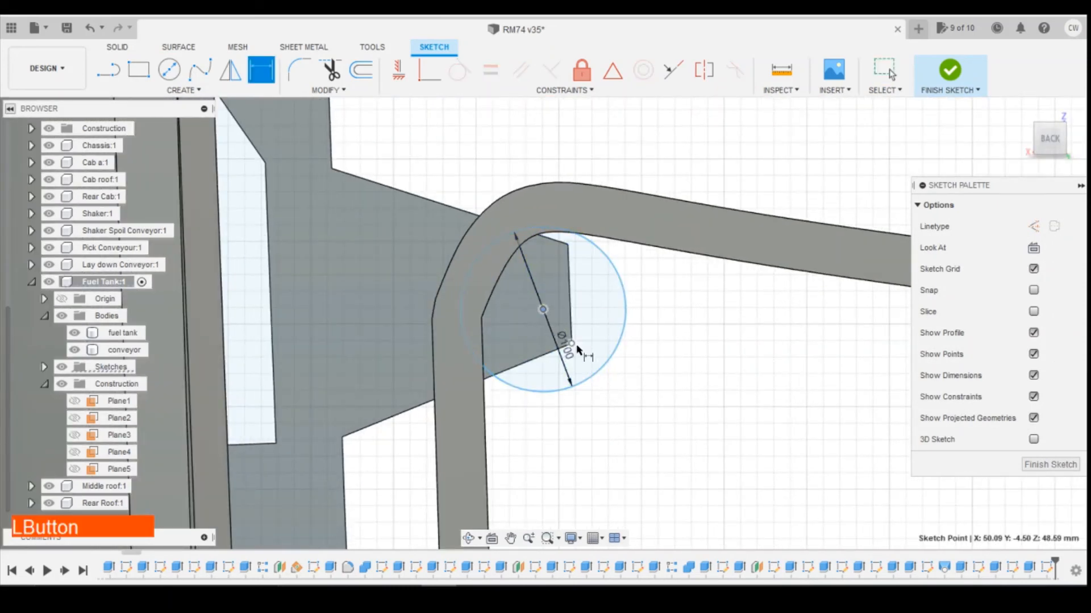
click(625, 487)
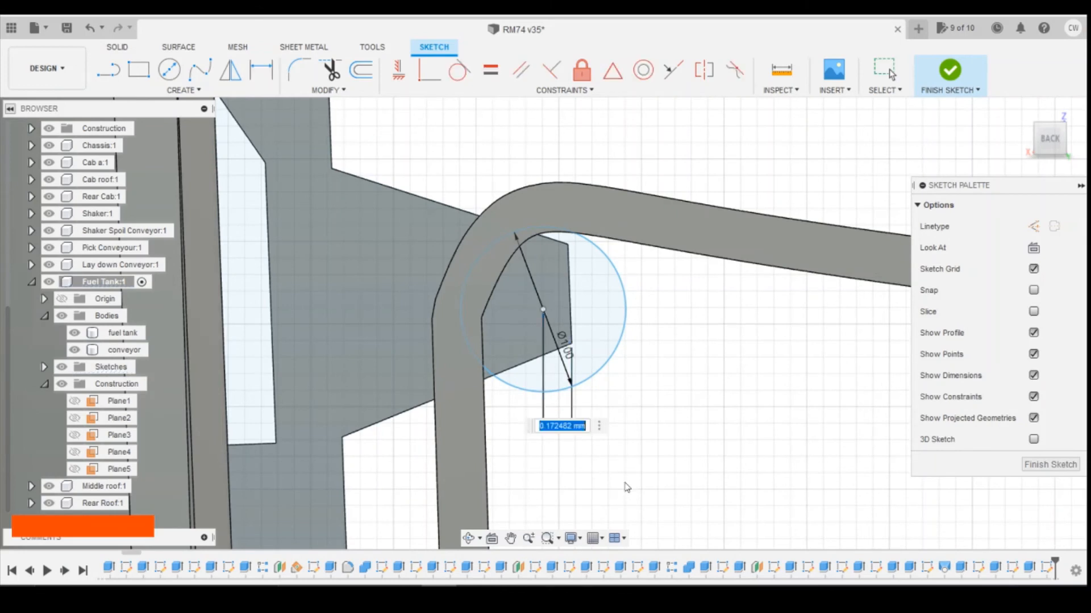
key(Return)
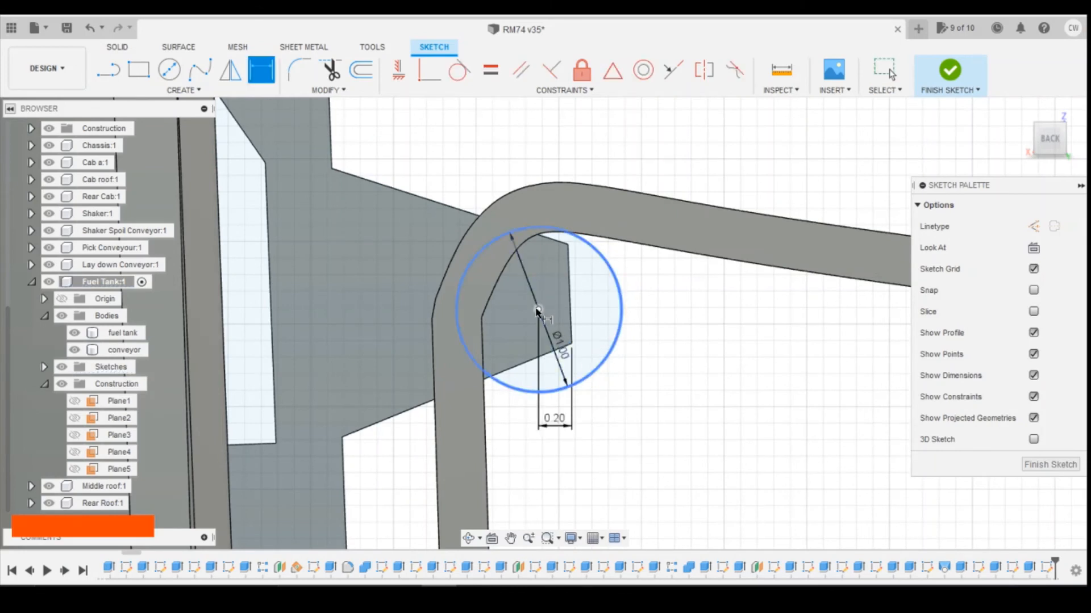
- Dimension the circle's centre 0.4 mm above the bracket's lower end corner, and reduce that distance to 0.3 mm
click(547, 321)
click(571, 344)
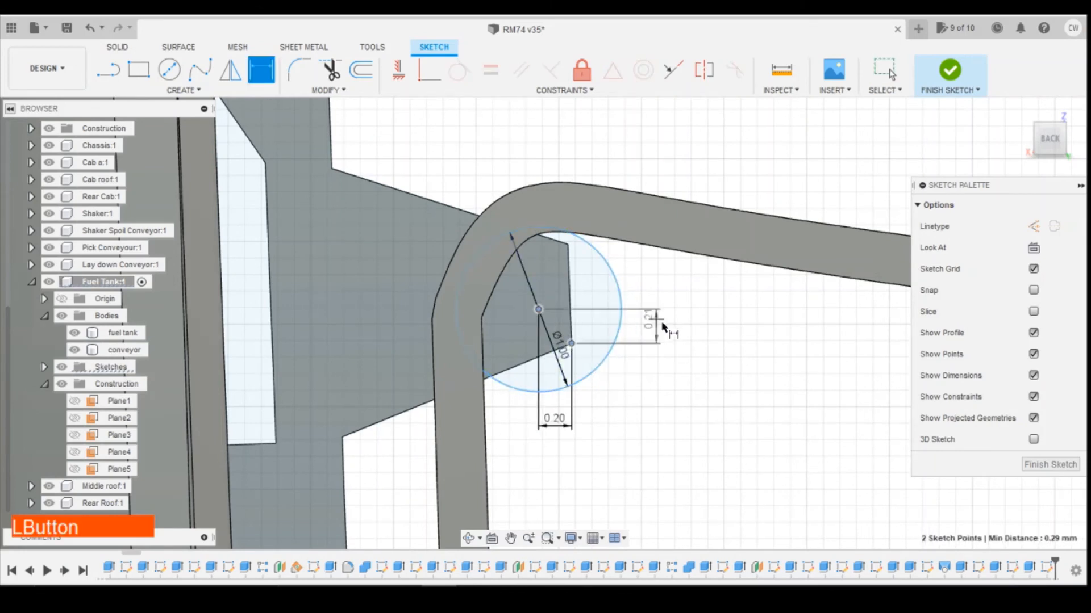
click(684, 329)
text(0.)
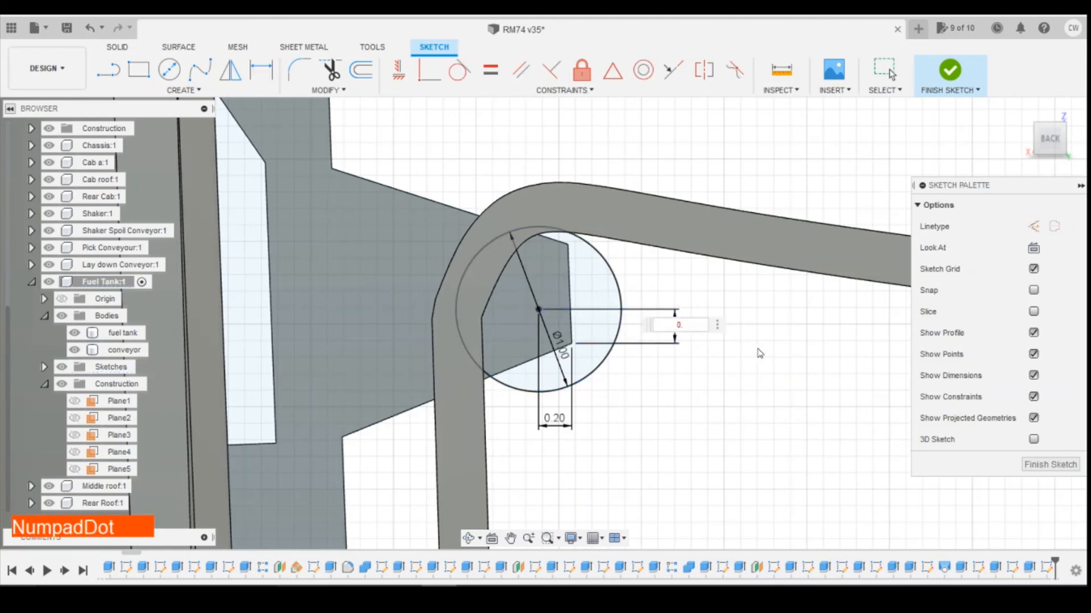
text(4)
key(Return)
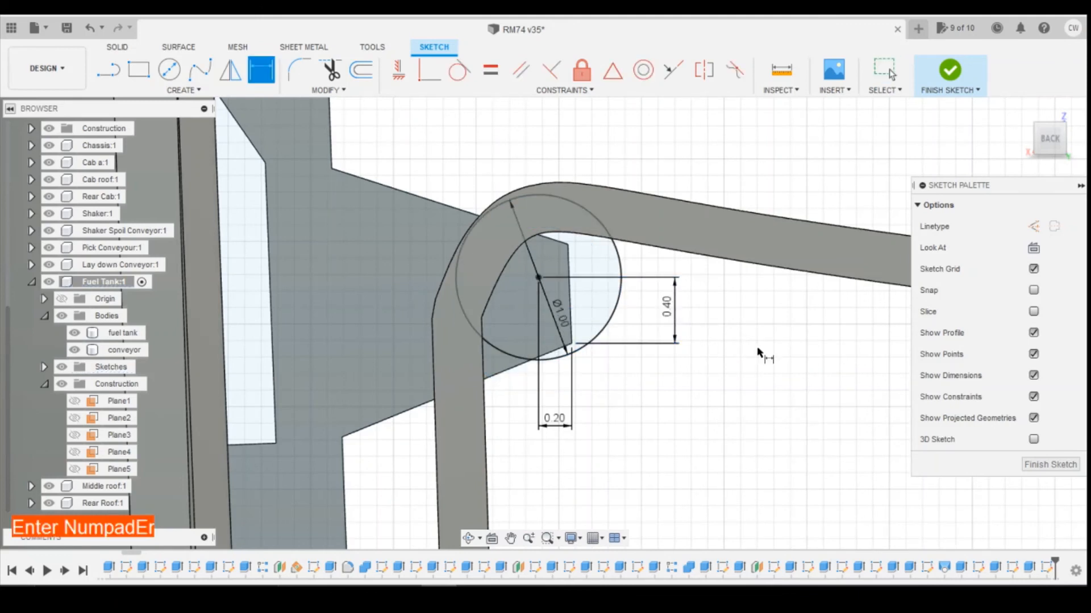
double_click(661, 301)
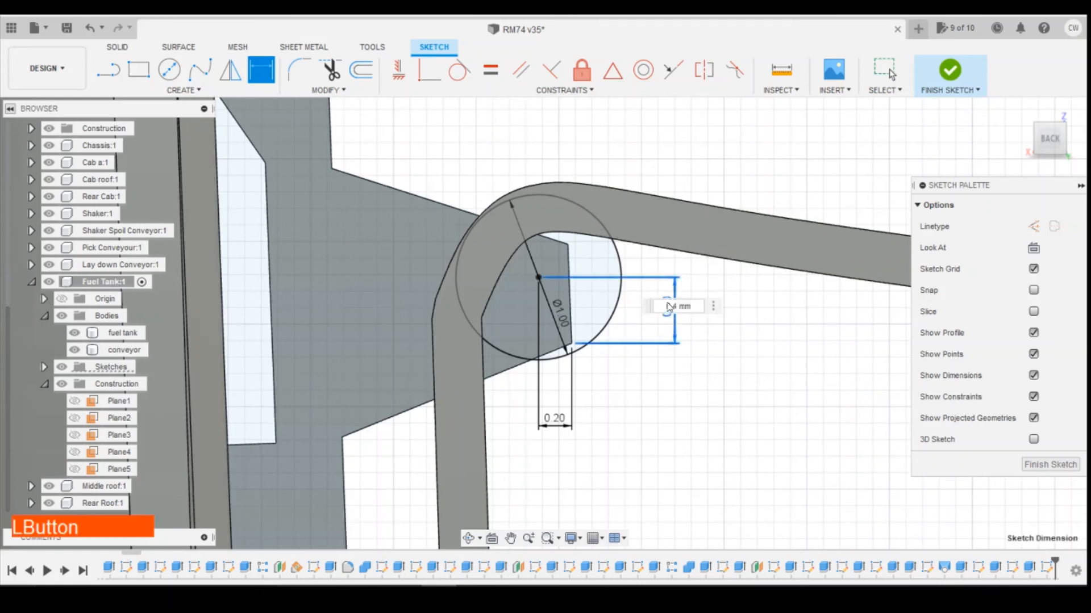
text(0.3)
key(Return)
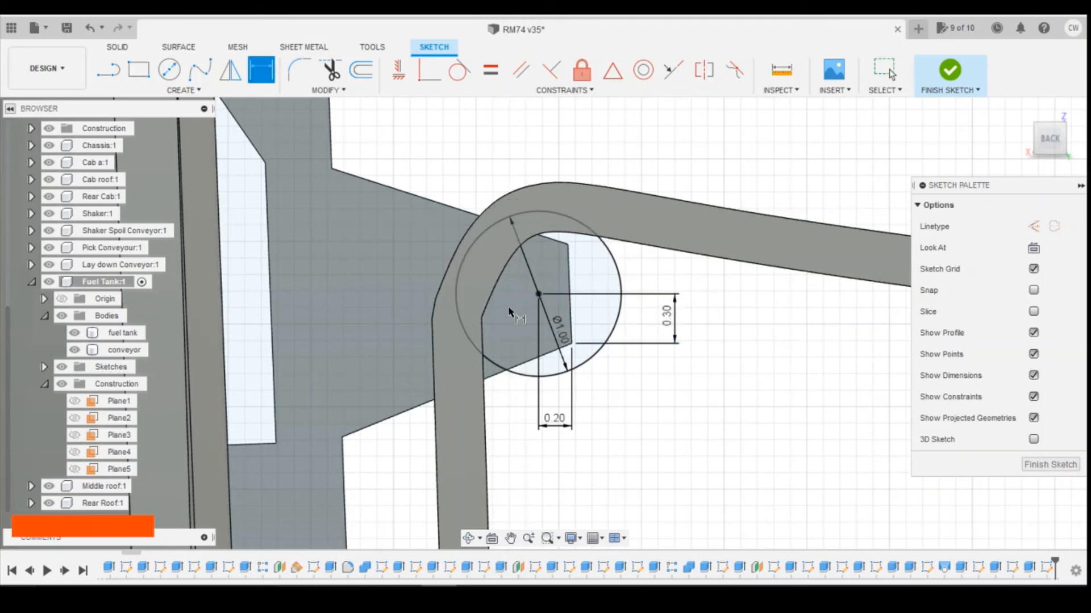
- Extrude both regions of the 1 mm circle by 4.50 mm with the Join operation
key(Escape)
click(592, 278)
shift+click(539, 271)
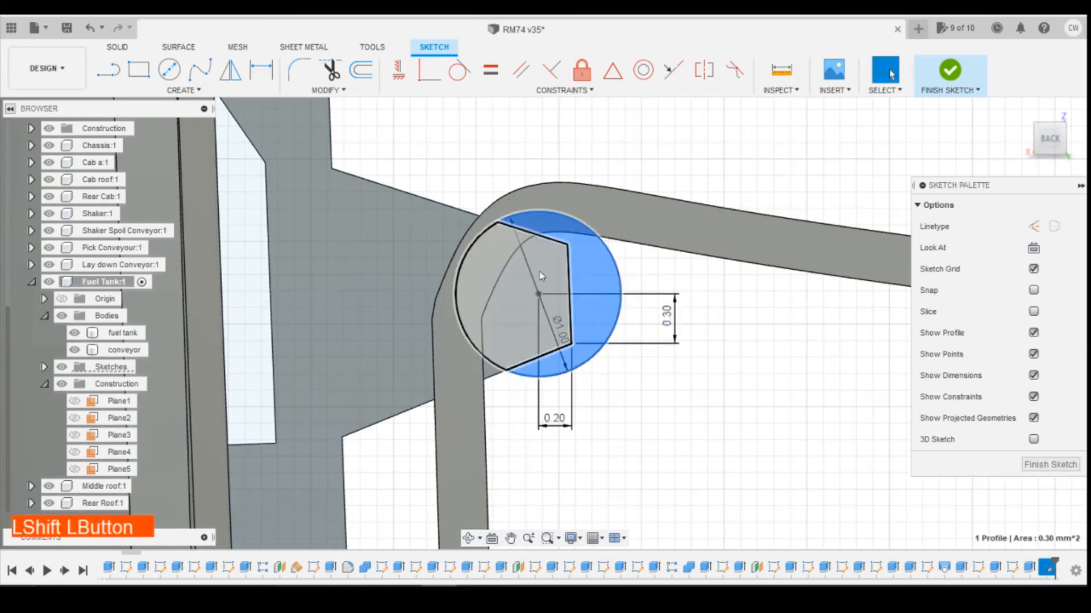
right_click(540, 273)
click(534, 309)
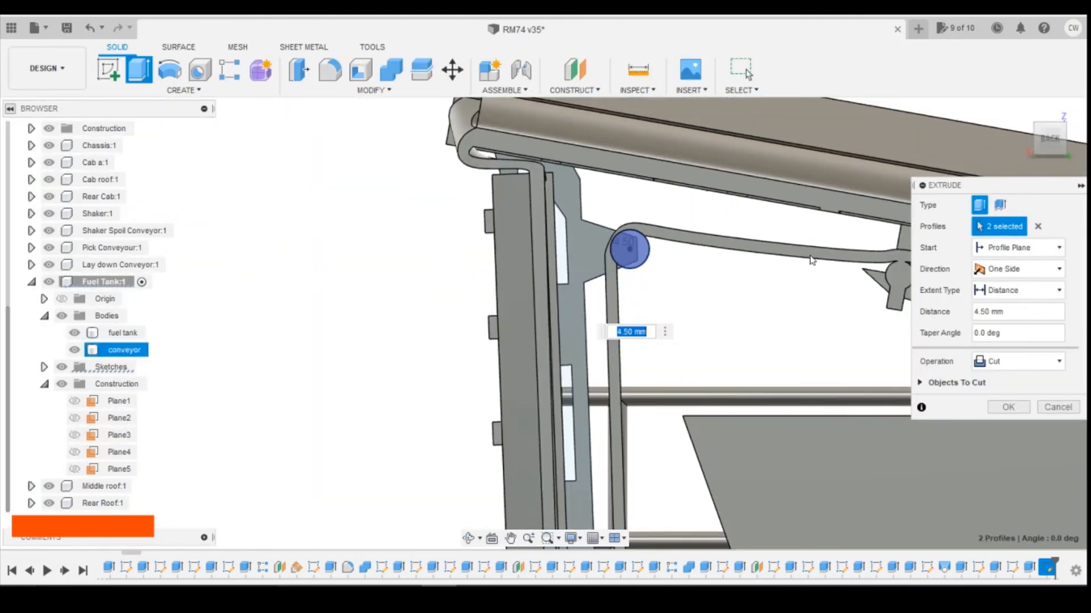
click(1017, 361)
click(999, 377)
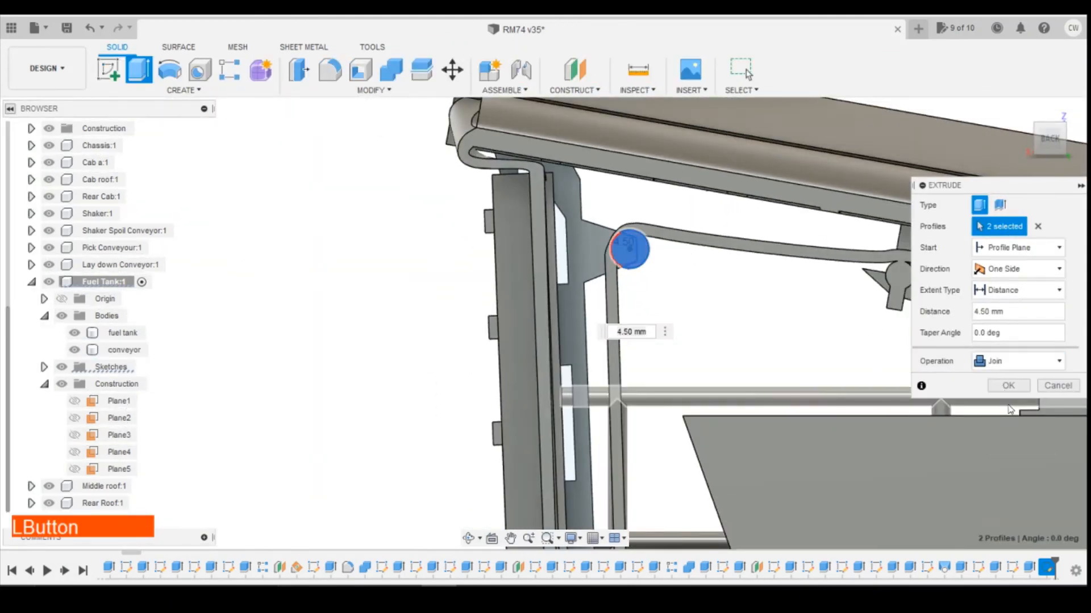
click(1008, 386)
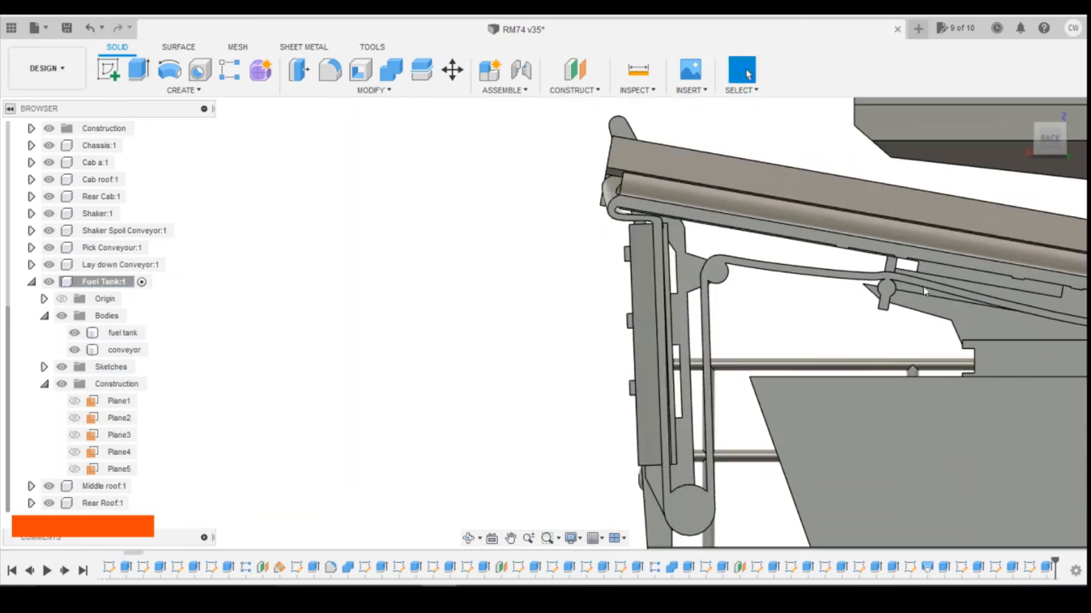
- Examine the conveyor end, its rollers and the return strip from the front, back and underneath
drag(1033, 141, 870, 147)
mouse_move(681, 324)
shift+middle_down()
mouse_move(571, 323)
mouse_move(571, 341)
mouse_move(571, 322)
mouse_move(503, 339)
mouse_move(542, 328)
mouse_move(542, 355)
mouse_move(455, 352)
mouse_move(542, 338)
mouse_move(545, 322)
shift+middle_up()
scroll(982, 195, down, 5)
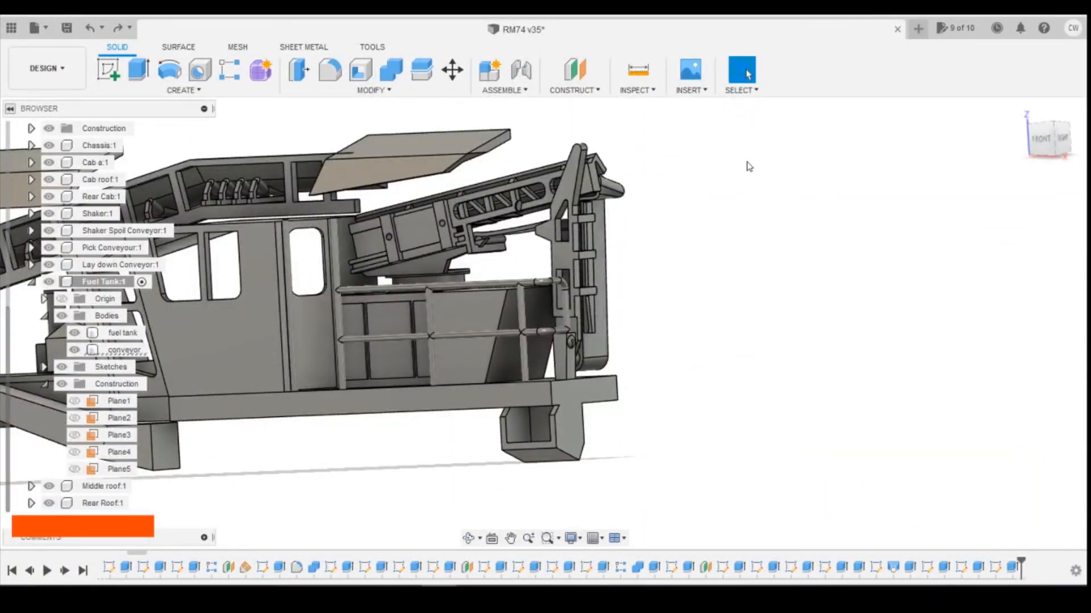
mouse_move(548, 312)
shift+middle_down()
mouse_move(545, 323)
mouse_move(504, 112)
shift+middle_up()
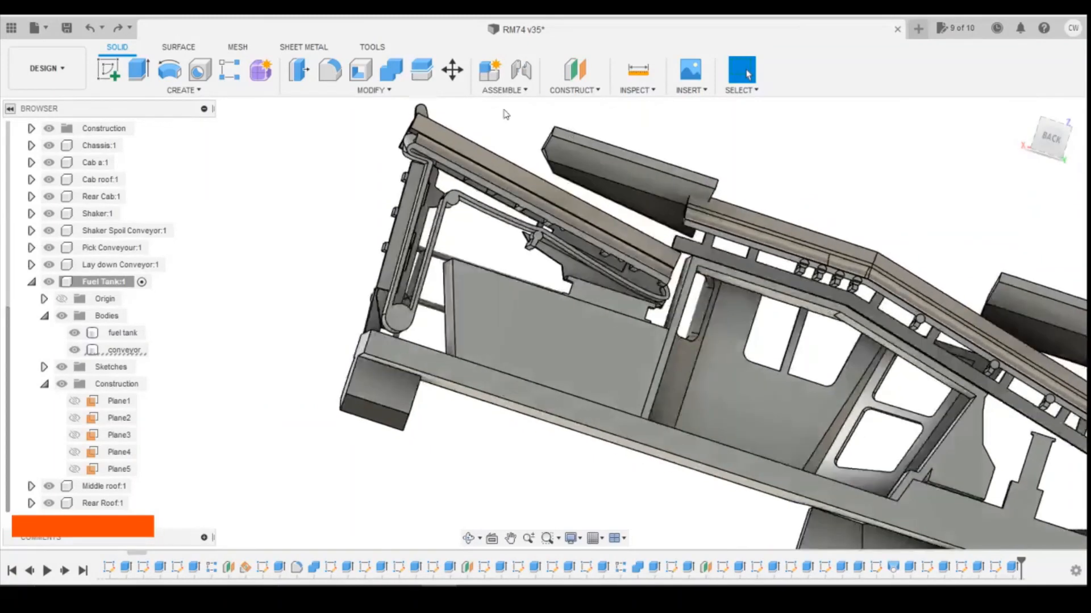
scroll(422, 145, up, 4)
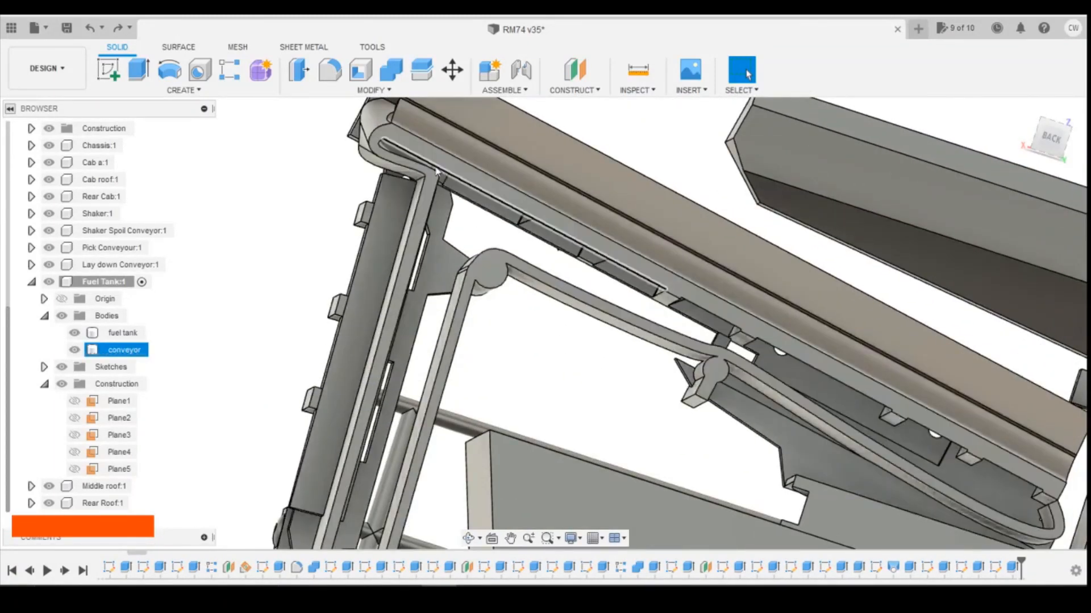
shift+middle_drag(543, 319, 418, 237)
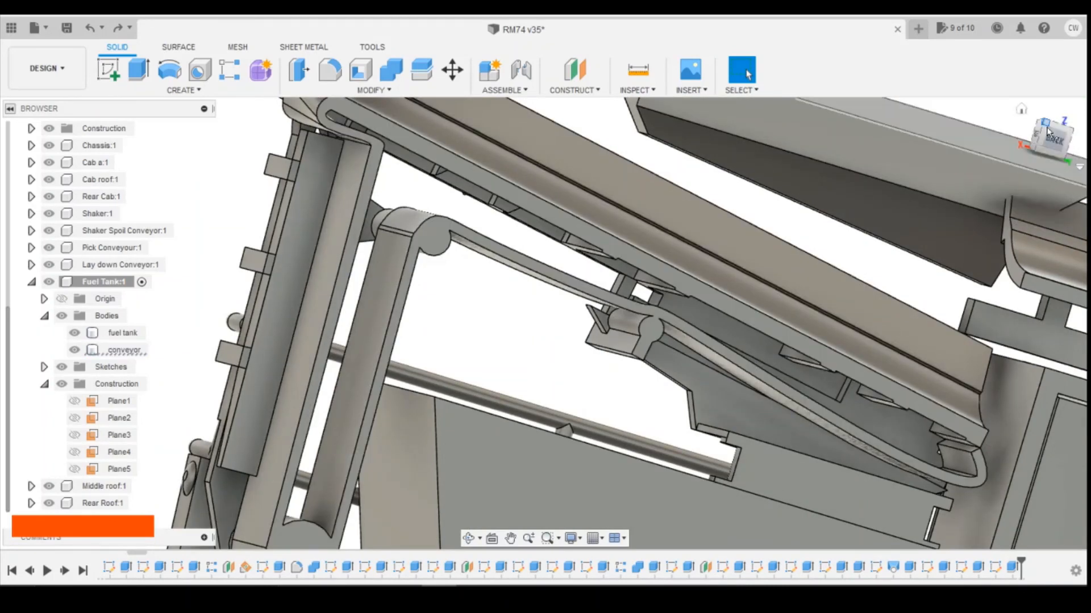
mouse_move(1055, 142)
mouse_down()
mouse_move(1048, 126)
mouse_move(1052, 139)
mouse_up()
scroll(959, 145, up, 2)
middle_drag(958, 145, 881, 88)
scroll(833, 168, down, 5)
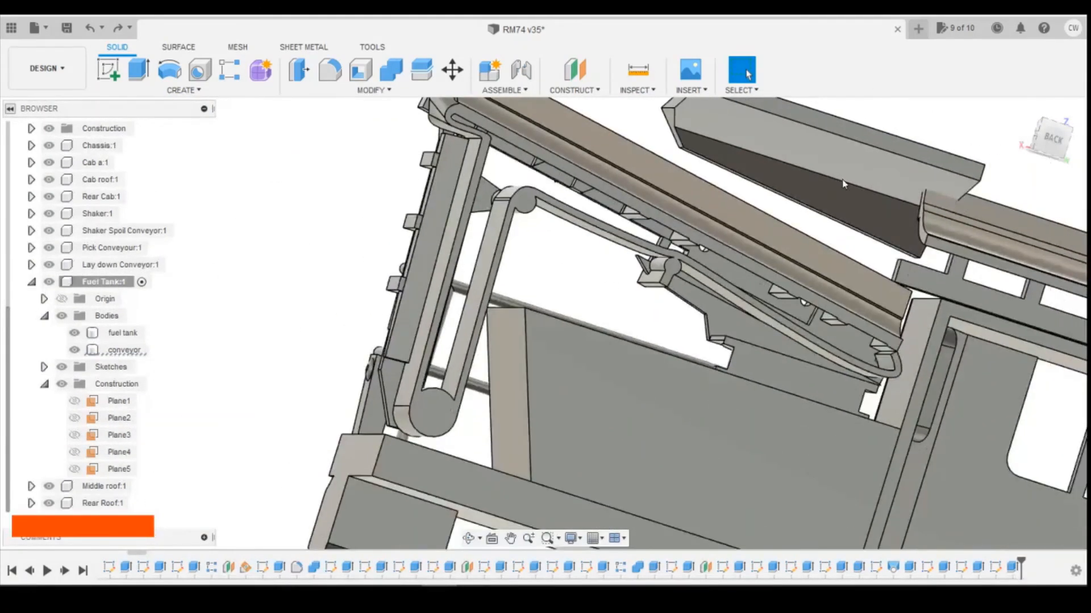
- Start a loft from the return strip's curved end face to the adjacent slanted tab face beneath the conveyor
scroll(838, 278, up, 3)
scroll(891, 345, up, 3)
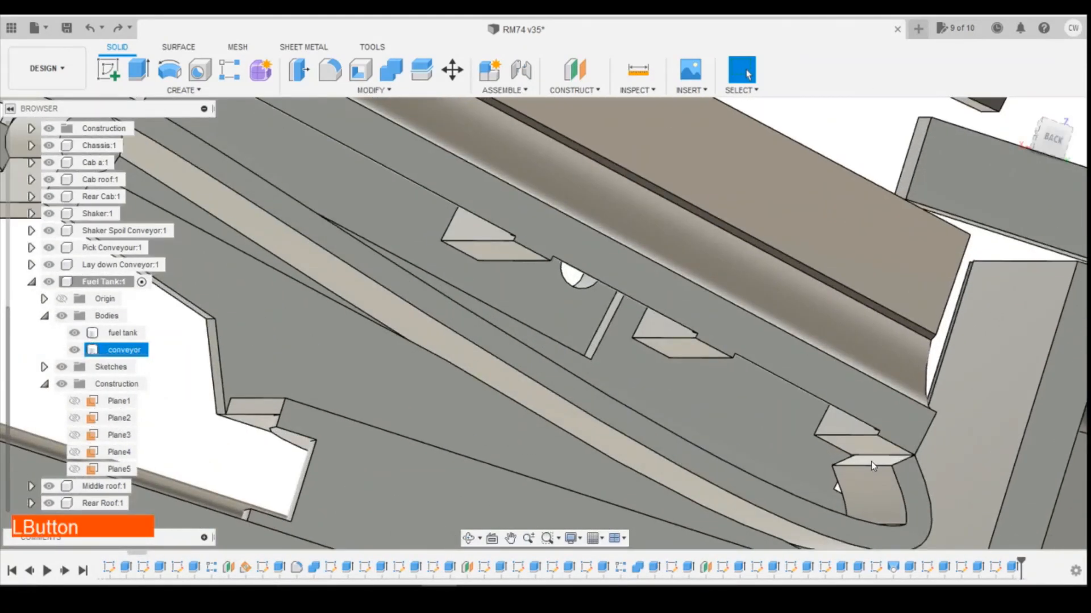
click(873, 465)
click(193, 90)
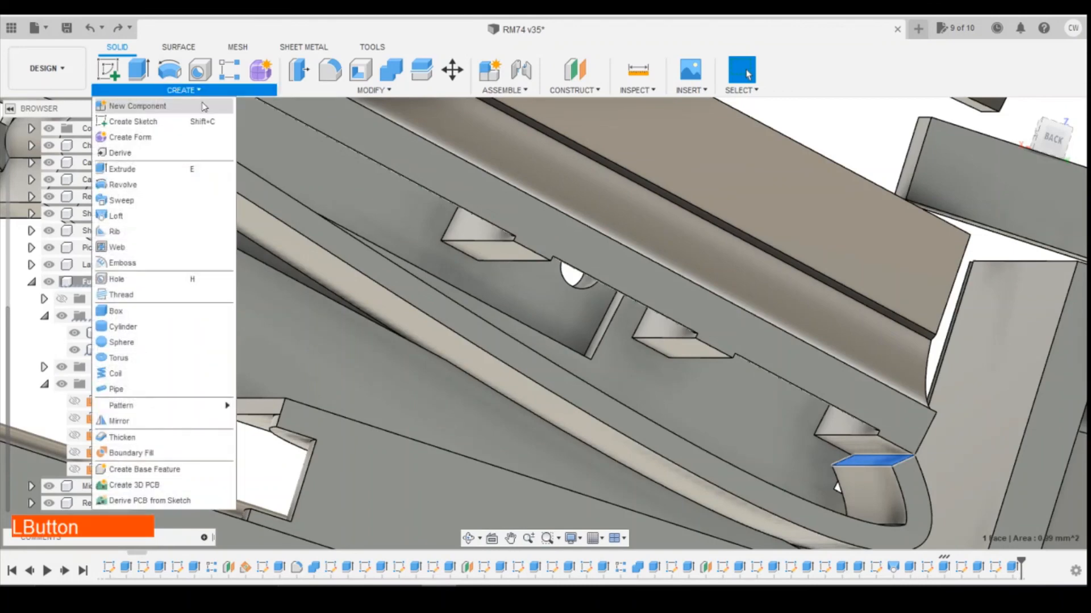
click(130, 216)
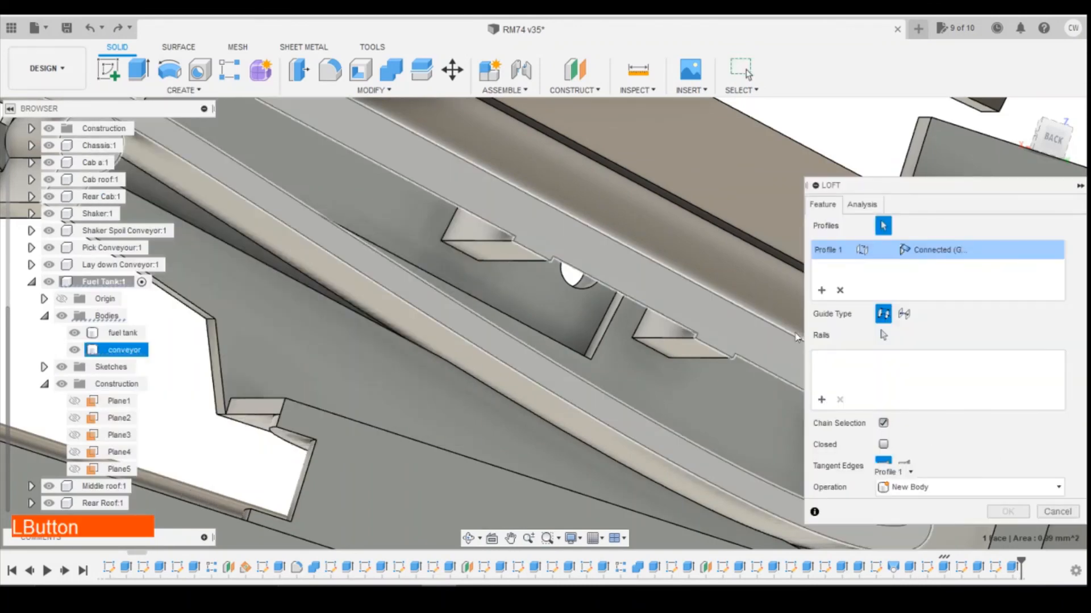
scroll(469, 142, down, 2)
scroll(755, 355, up, 3)
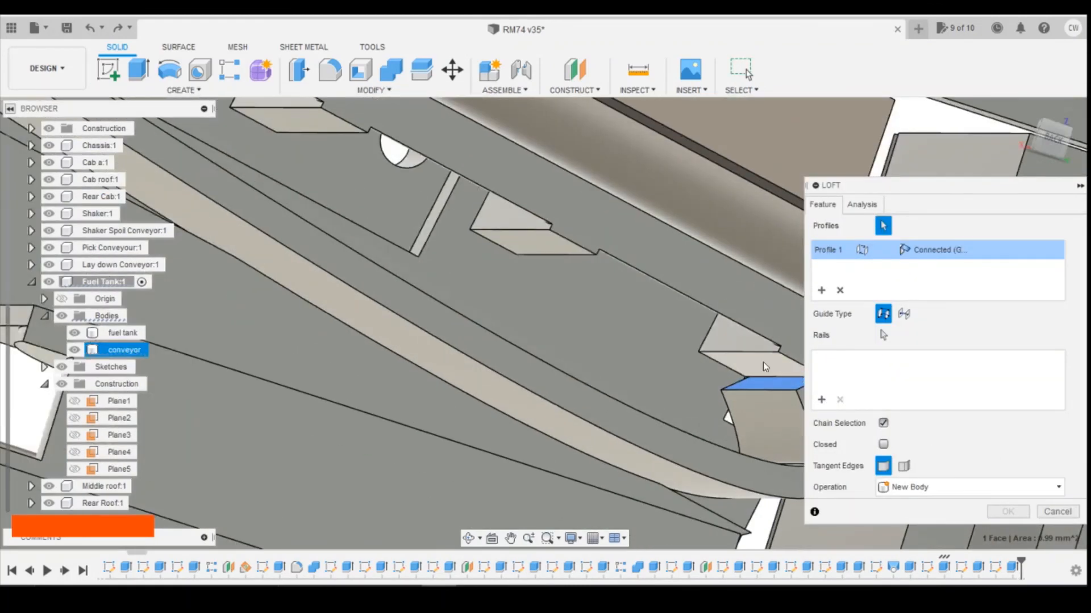
click(768, 368)
scroll(541, 246, down, 2)
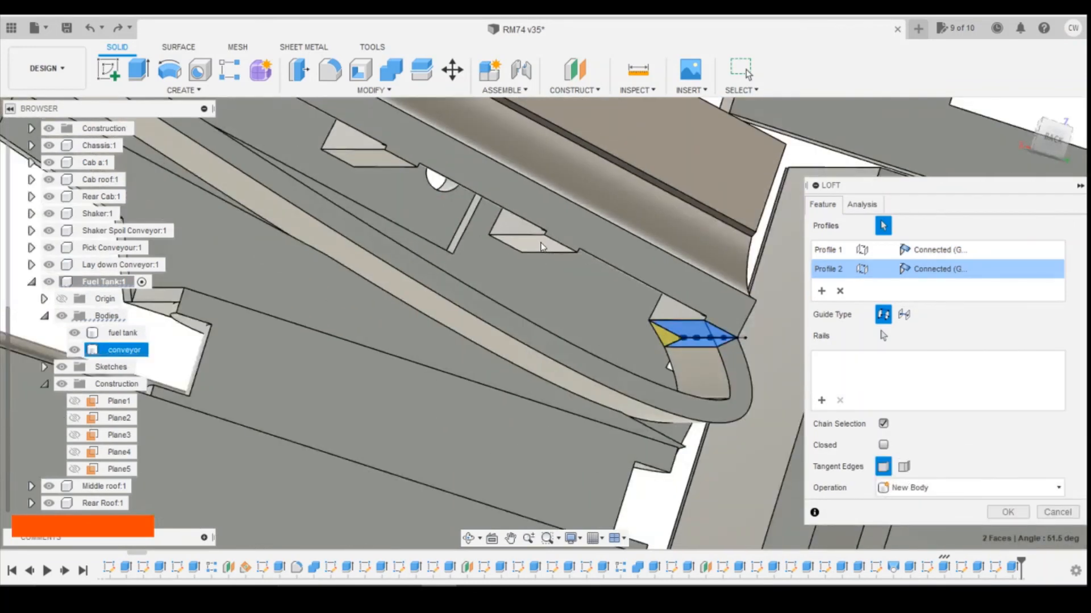
- Set the loft to Join with Curvature (G2) on Profile 2, and create it
click(909, 487)
click(911, 507)
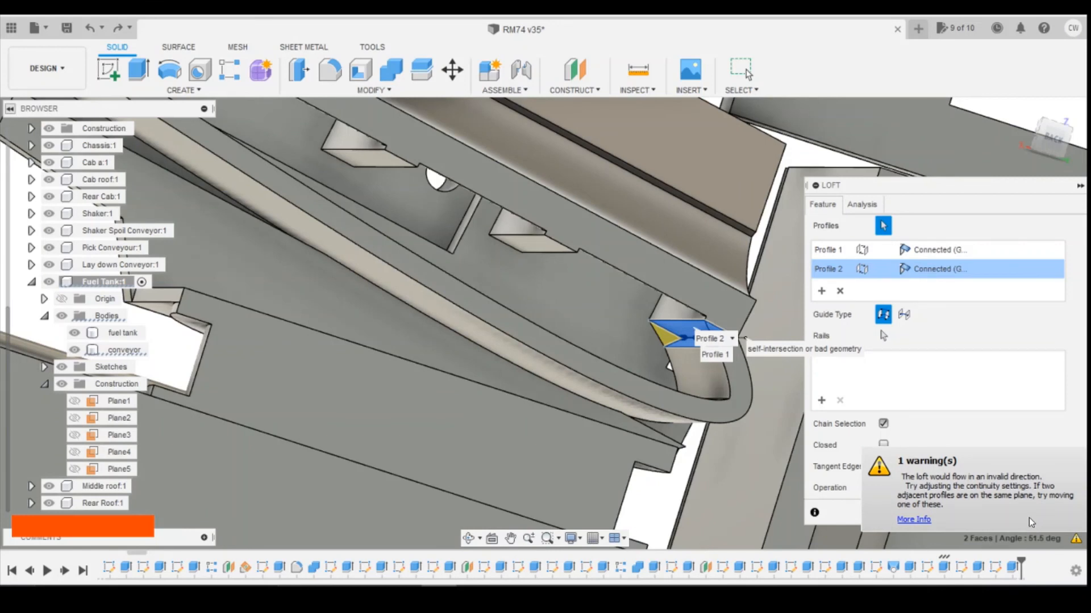
click(934, 269)
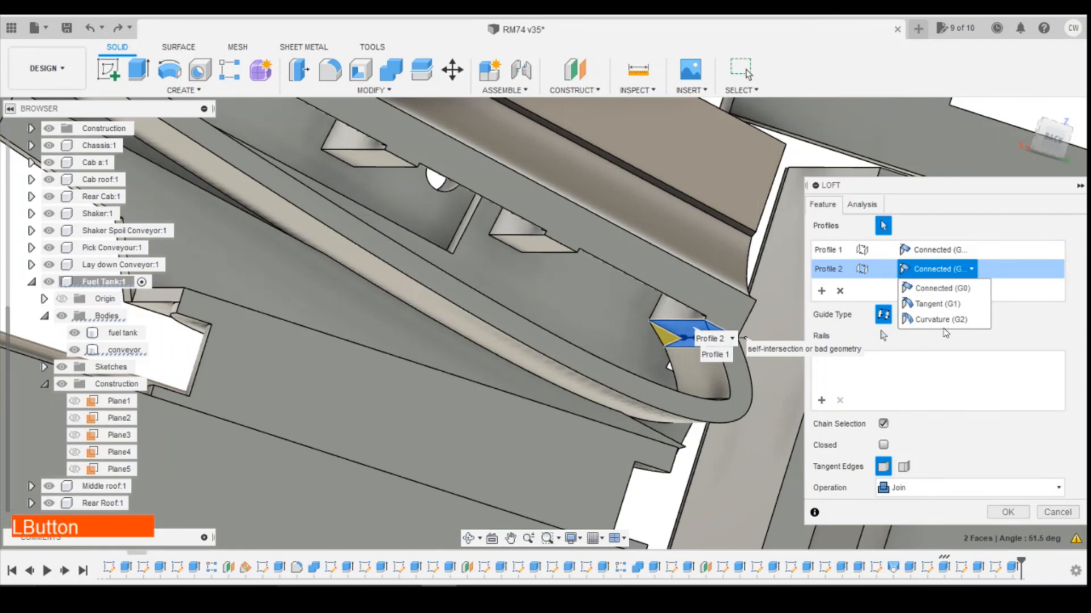
click(945, 320)
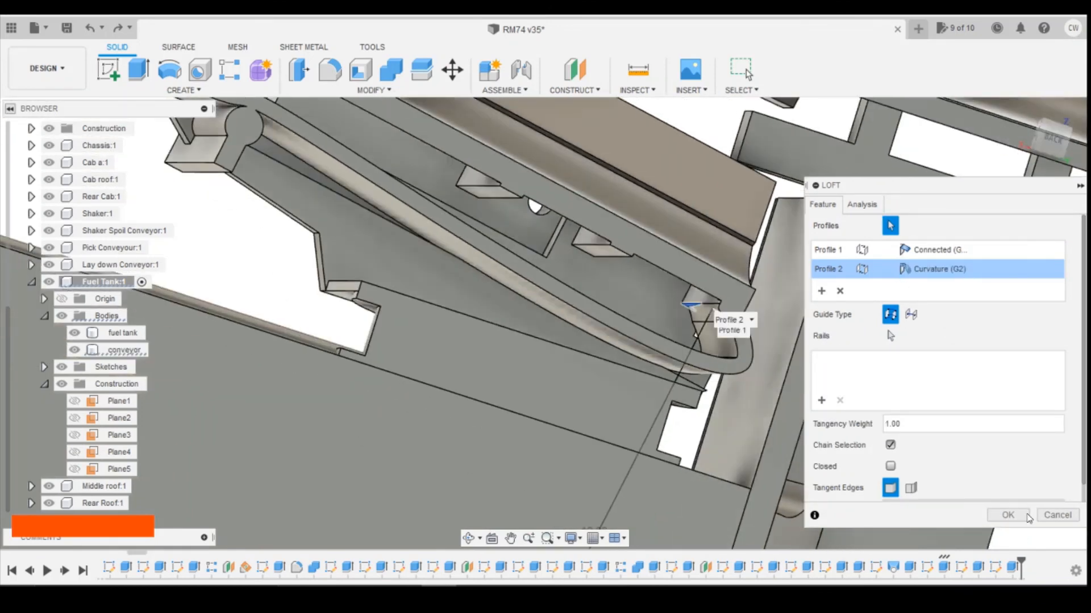
click(1008, 515)
- Examine the lofted strip end and the conveyor assembly above the fuel tank from the back and front
scroll(744, 329, up, 5)
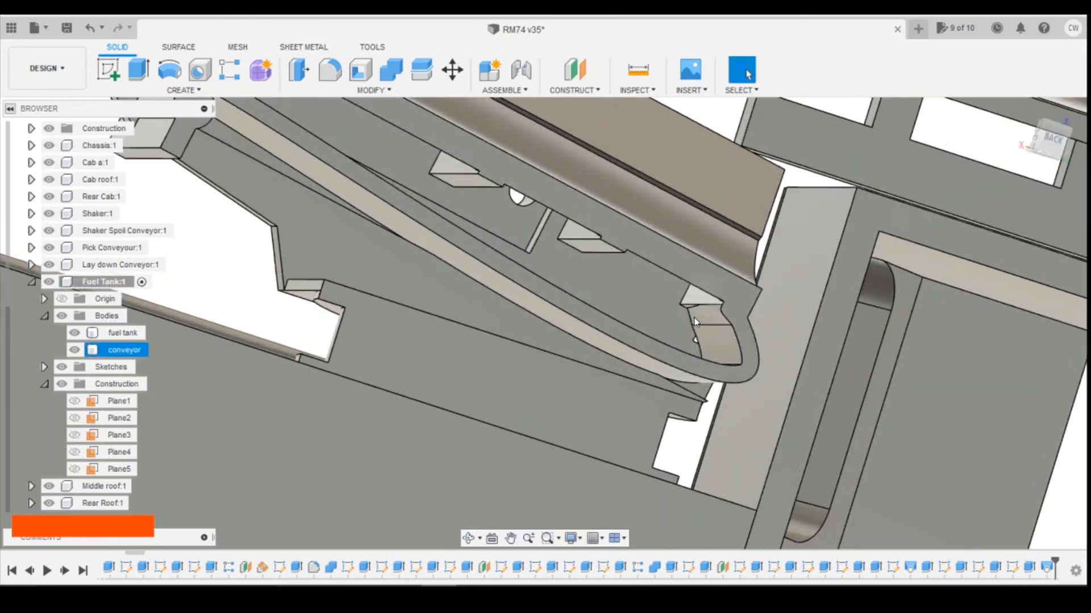
scroll(744, 329, down, 10)
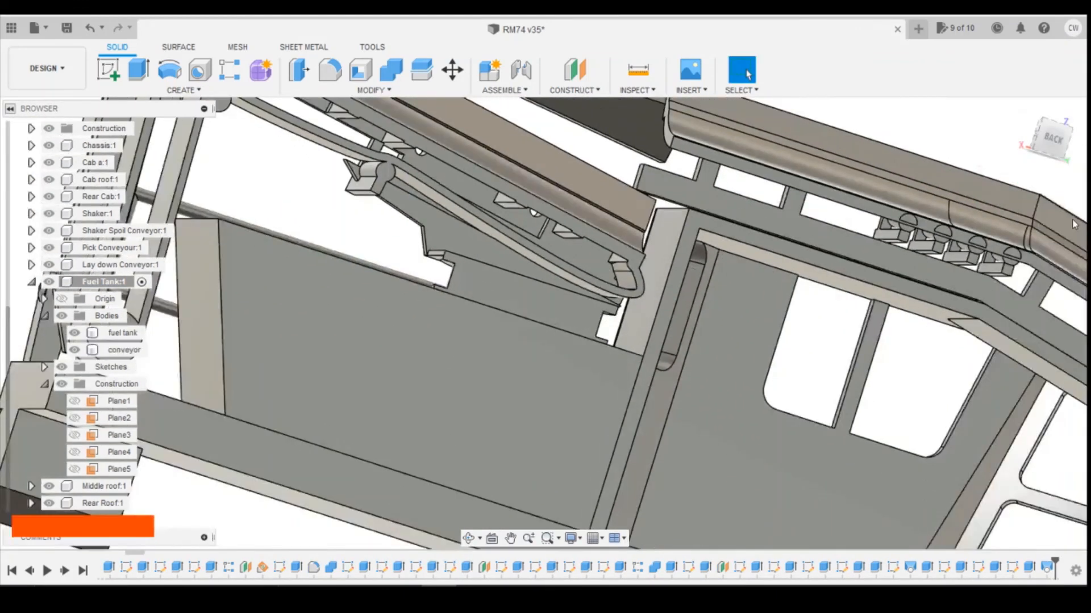
scroll(1039, 153, down, 5)
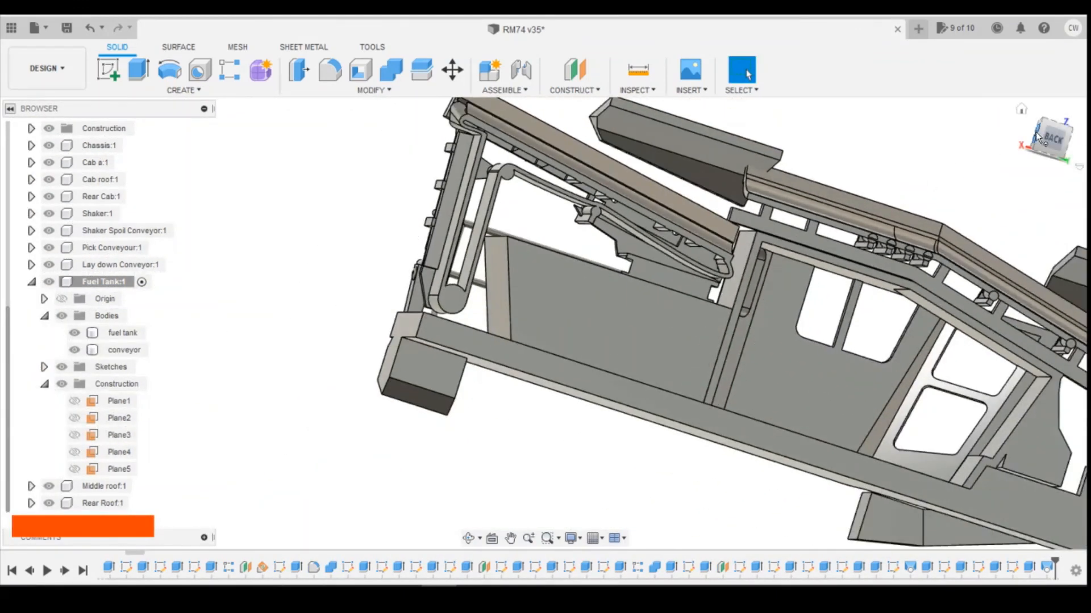
mouse_move(1035, 136)
mouse_down()
mouse_move(1088, 137)
mouse_move(1034, 138)
mouse_up()
scroll(581, 219, up, 3)
scroll(648, 140, down, 3)
scroll(546, 195, up, 5)
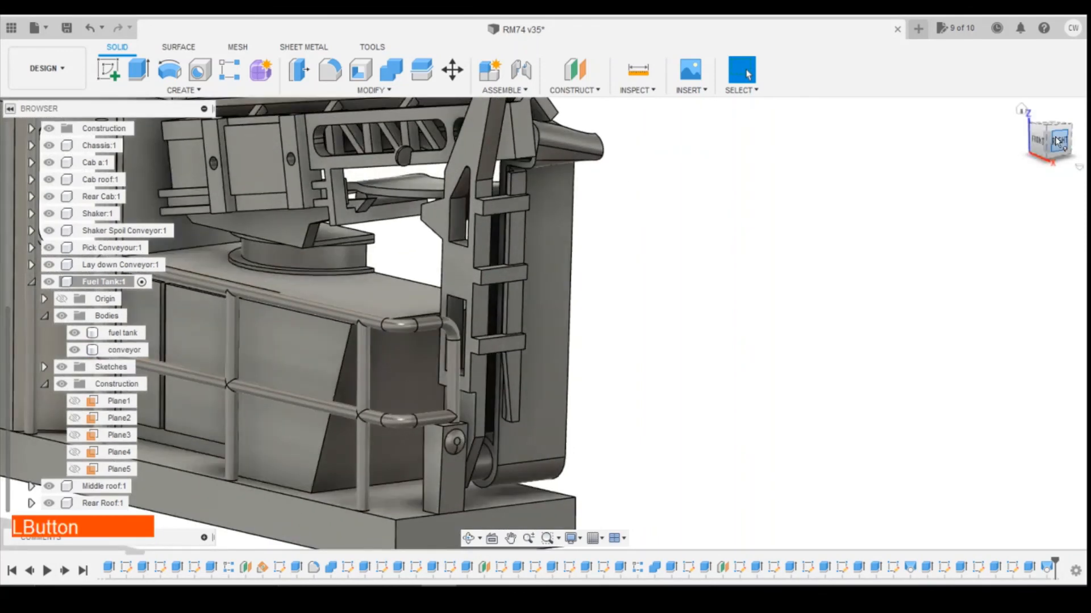
mouse_move(545, 321)
shift+middle_down()
mouse_move(636, 324)
mouse_move(494, 327)
mouse_move(540, 317)
mouse_move(511, 295)
shift+middle_up()
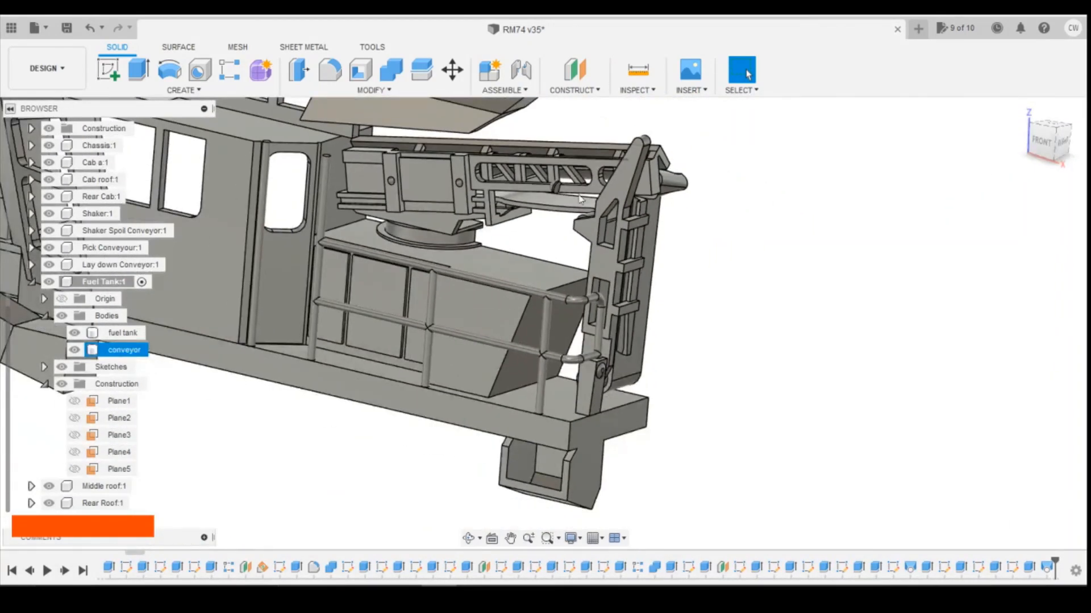
click(699, 256)
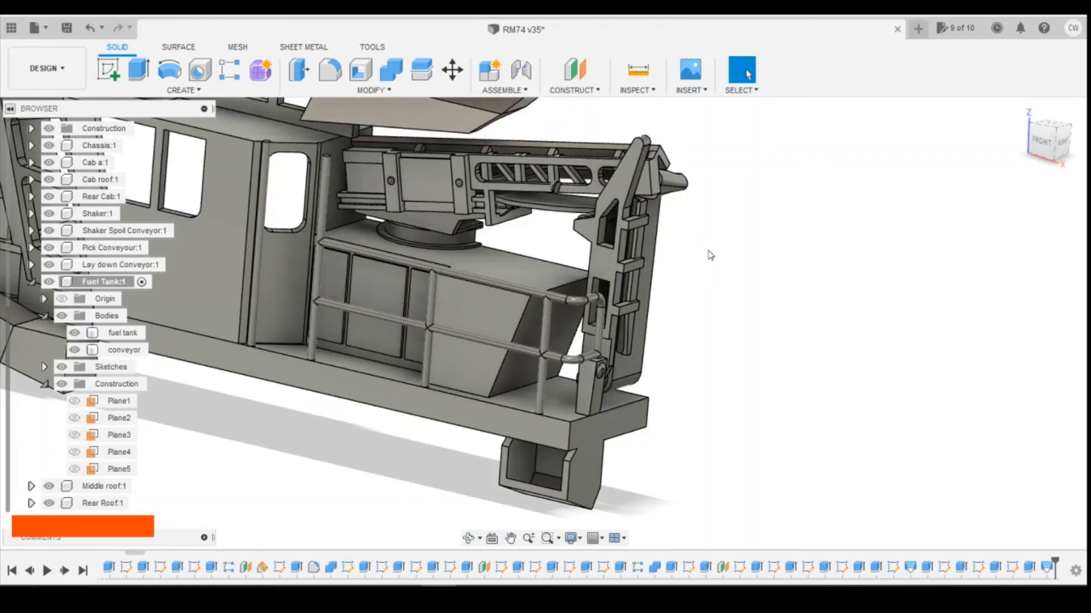